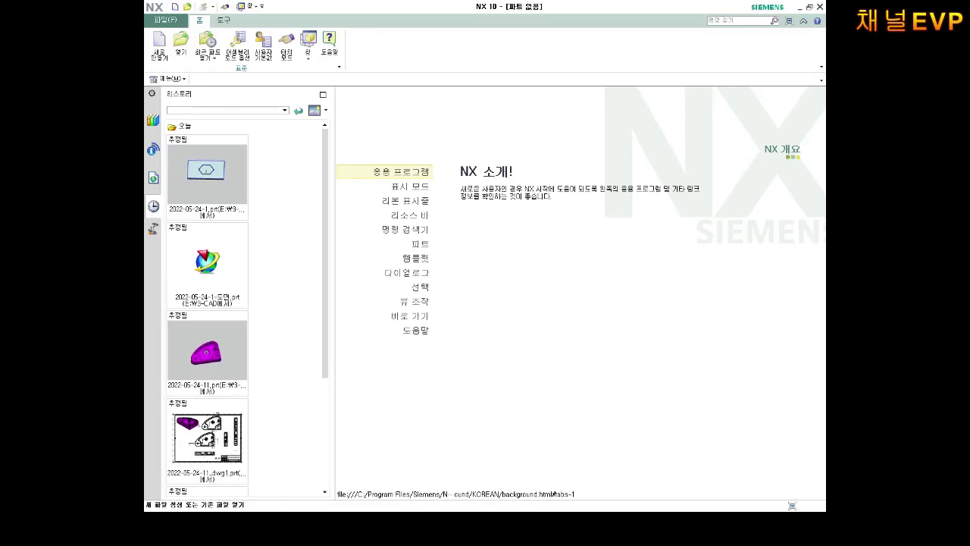
# Create a new millimetre part, model4.prt, from the Model template.
pyautogui.click(159, 47)
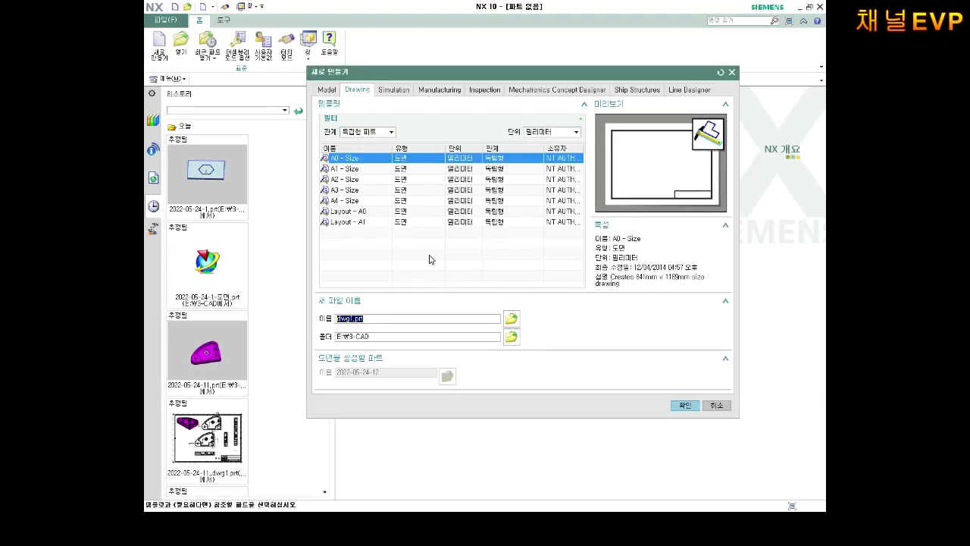
pyautogui.click(326, 90)
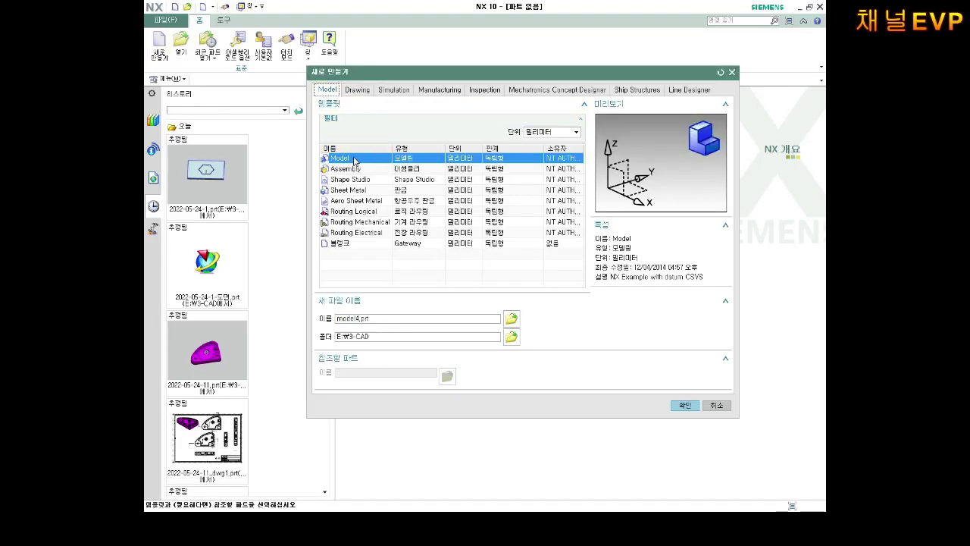
pyautogui.click(685, 406)
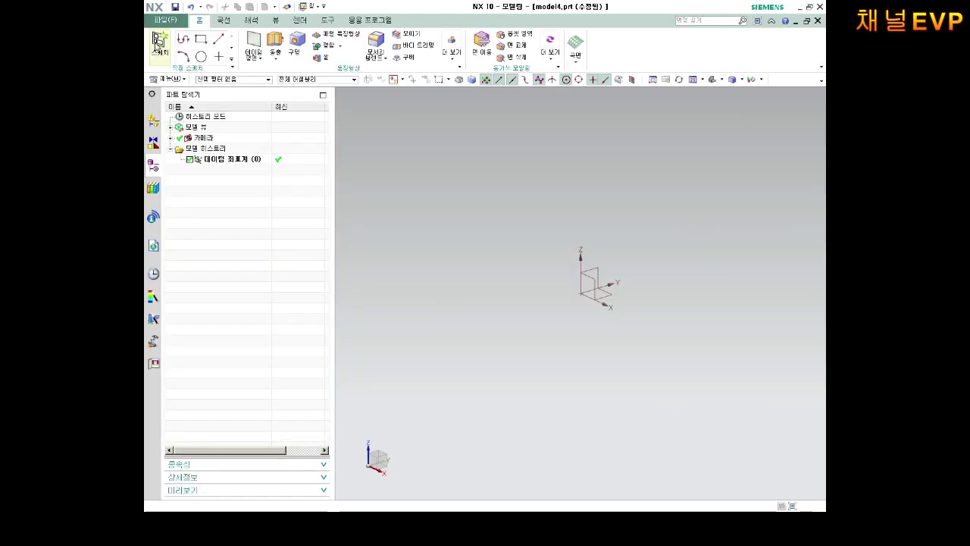
pyautogui.click(156, 41)
# Sketch a rectangle on the XY plane with its first corner at the origin.
pyautogui.click(290, 215)
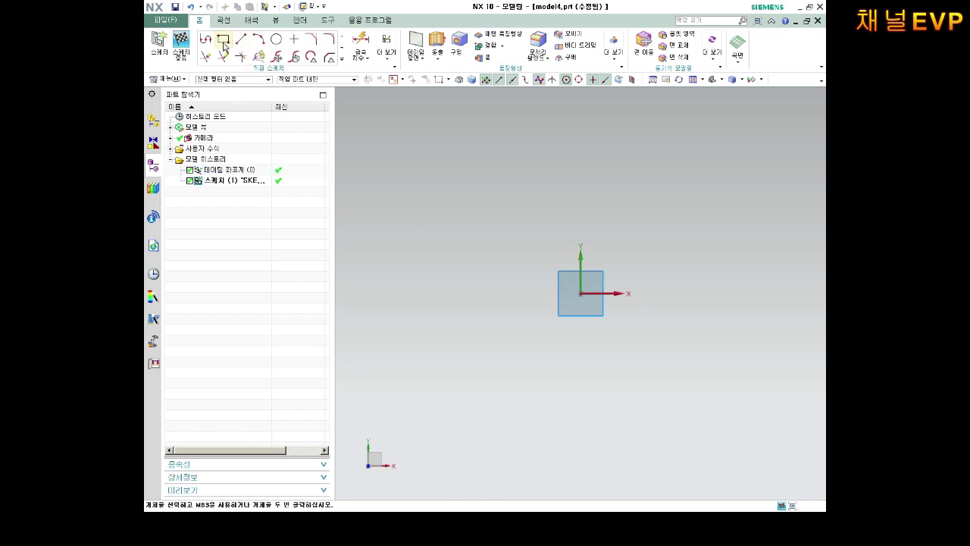
pyautogui.click(224, 44)
pyautogui.click(580, 293)
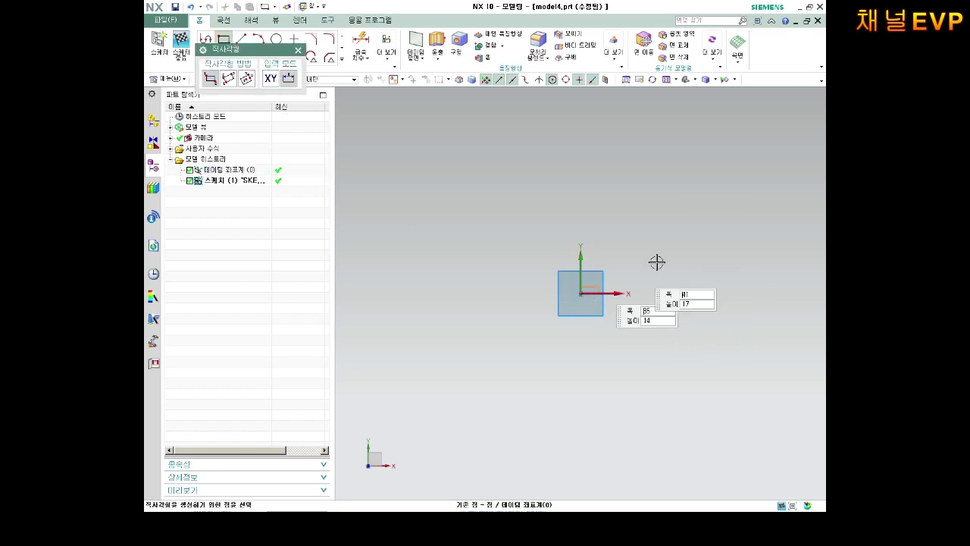
pyautogui.click(791, 196)
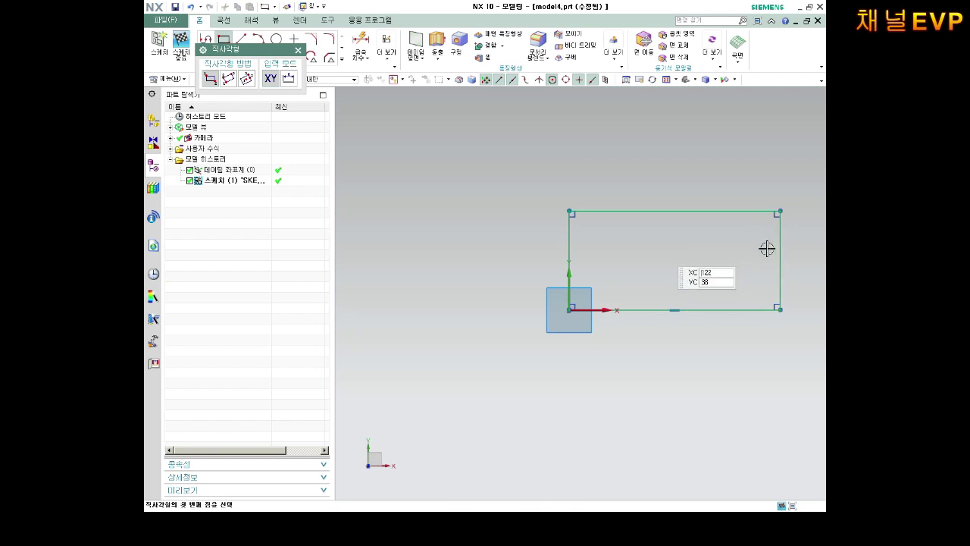
pyautogui.scroll(-3, 719, 225)
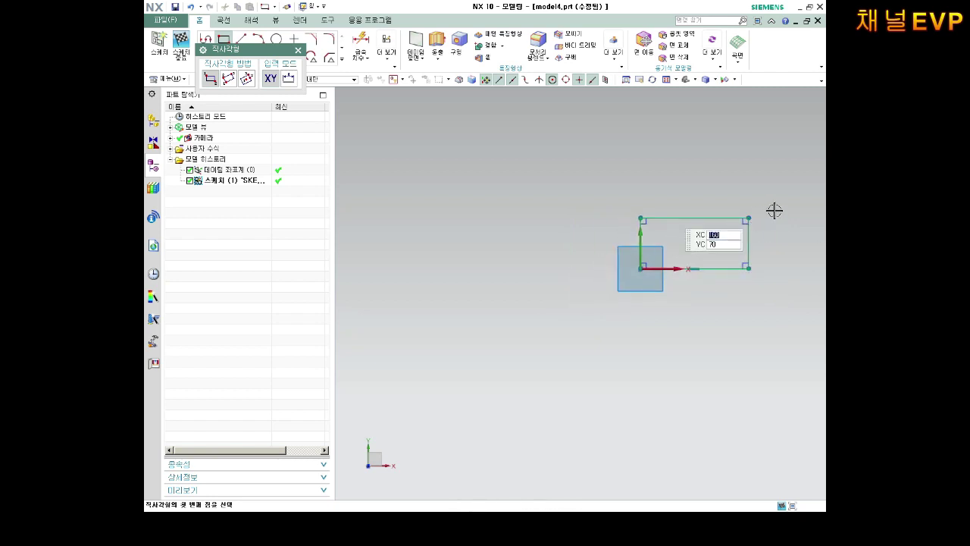
pyautogui.scroll(3, 774, 210)
pyautogui.press('Return')
pyautogui.moveTo(250, 50); pyautogui.dragTo(236, 146)
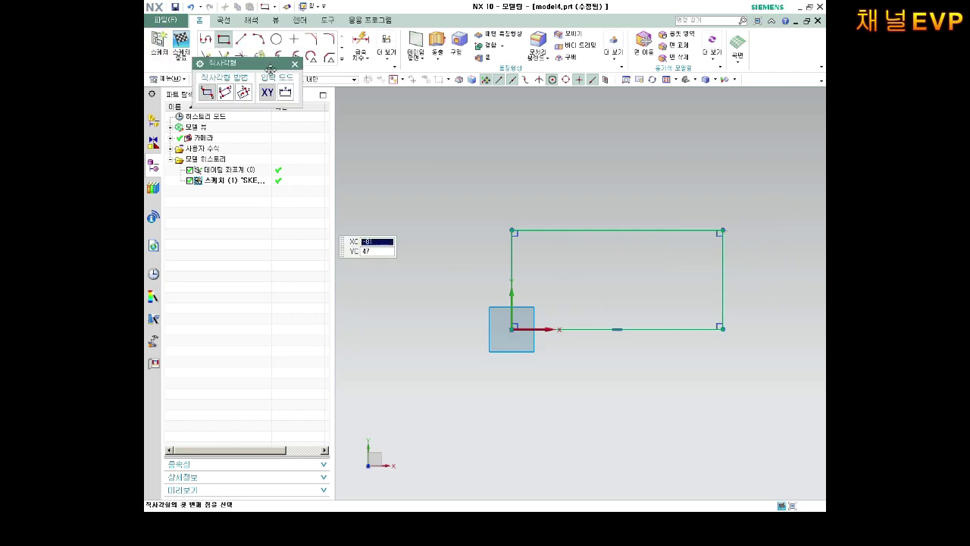
pyautogui.click(353, 47)
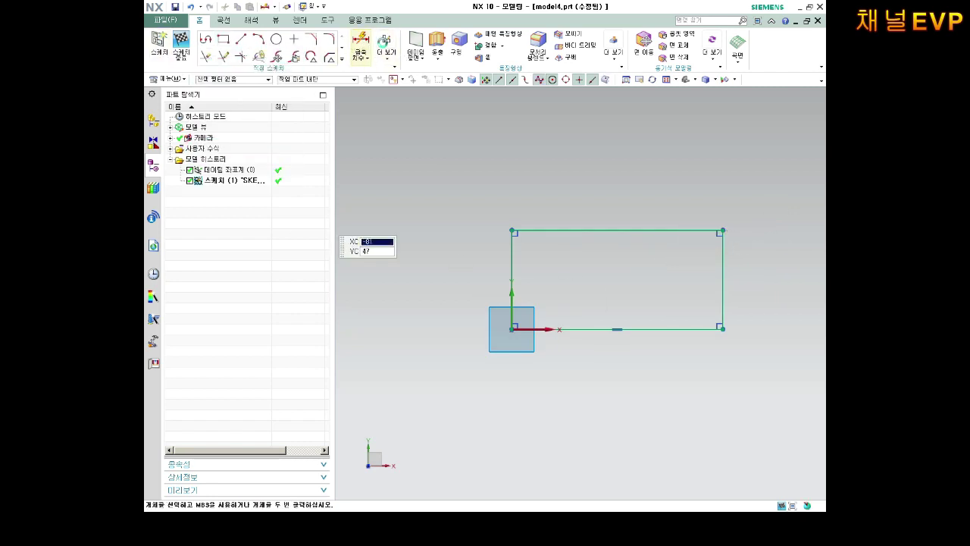
# Dimension the rectangle's bottom edge to 340 and left edge to 120.
pyautogui.click(578, 330)
pyautogui.click(565, 378)
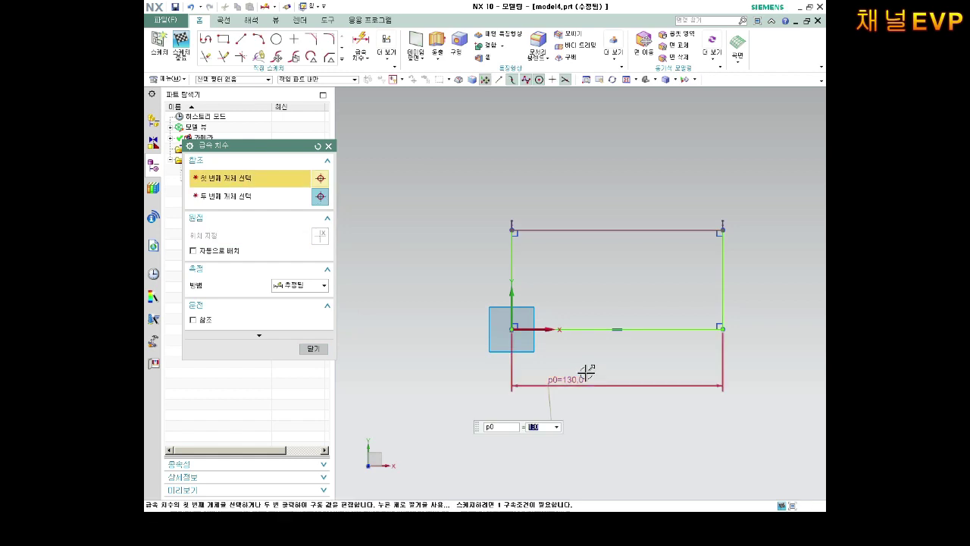
pyautogui.write('30')
pyautogui.press('Return')
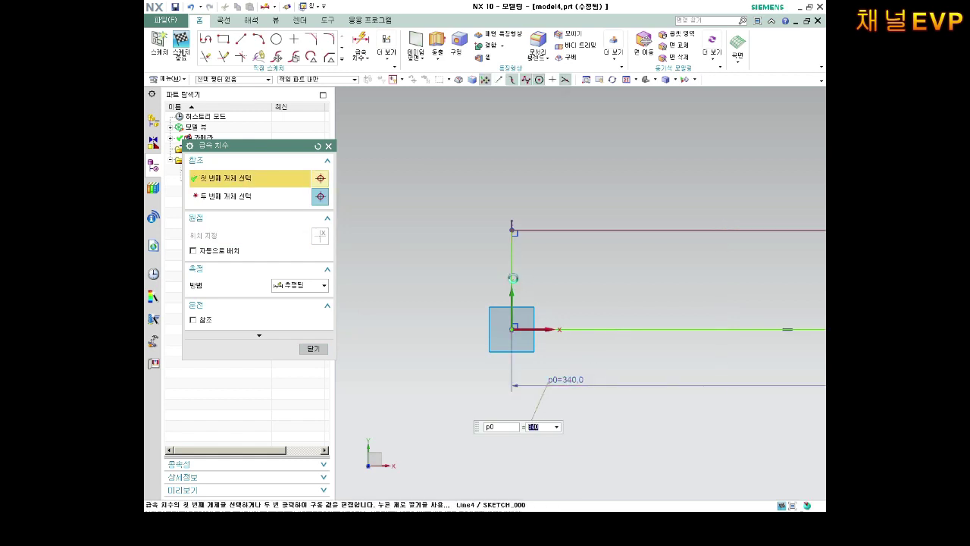
pyautogui.click(512, 288)
pyautogui.click(477, 260)
pyautogui.write('120')
pyautogui.press('Return')
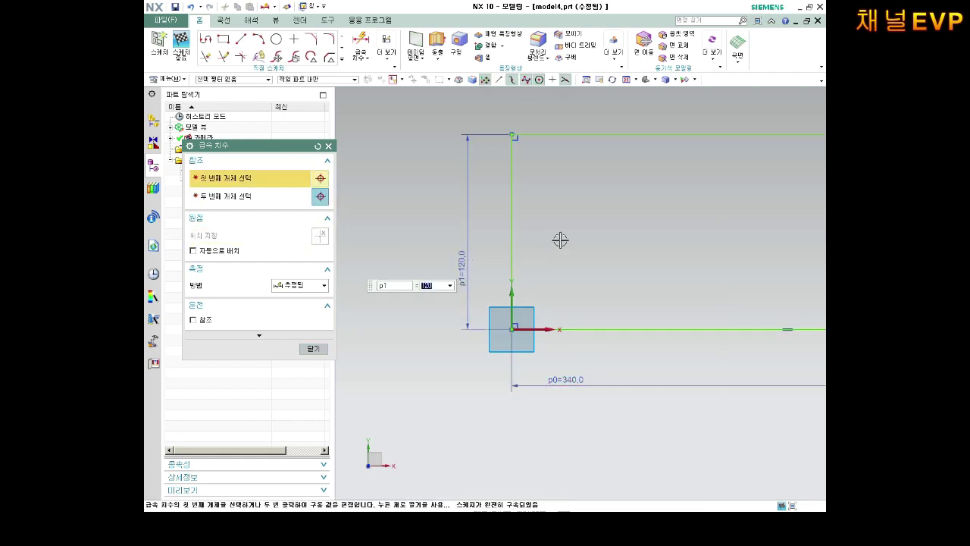
# Move the 340 dimension closer, end dimensioning, and square the view onto the sketch.
pyautogui.scroll(-4, 576, 238)
pyautogui.scroll(2, 682, 197)
pyautogui.scroll(-2, 686, 196)
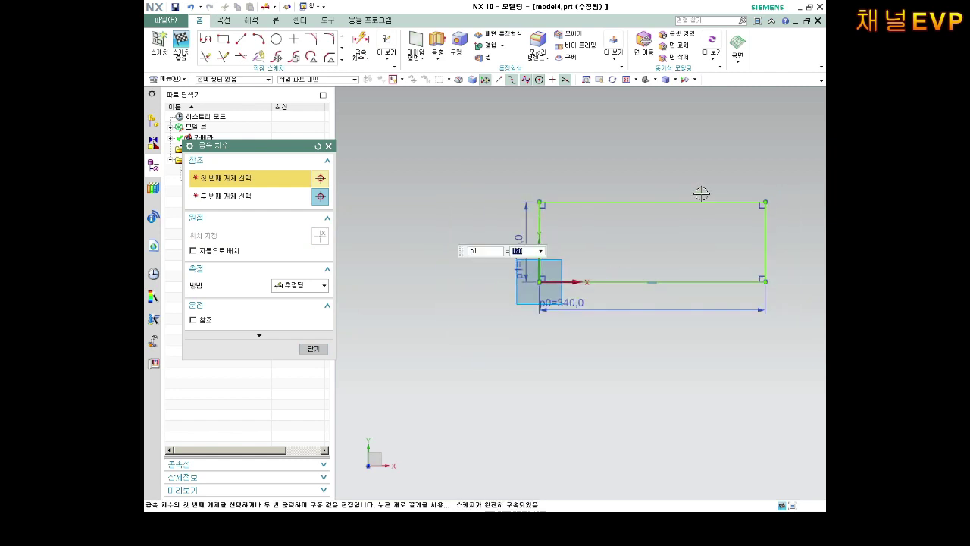
pyautogui.scroll(1, 666, 209)
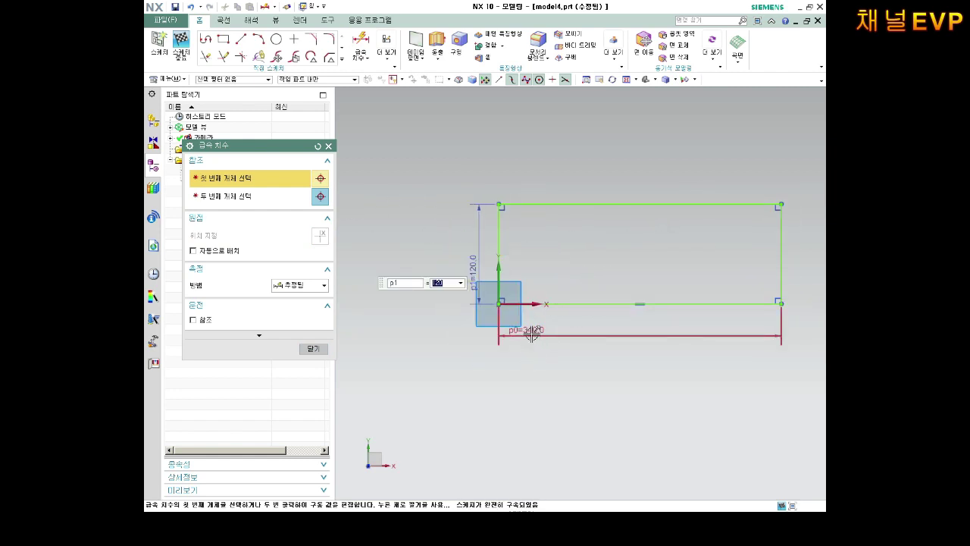
pyautogui.moveTo(530, 330); pyautogui.dragTo(637, 320)
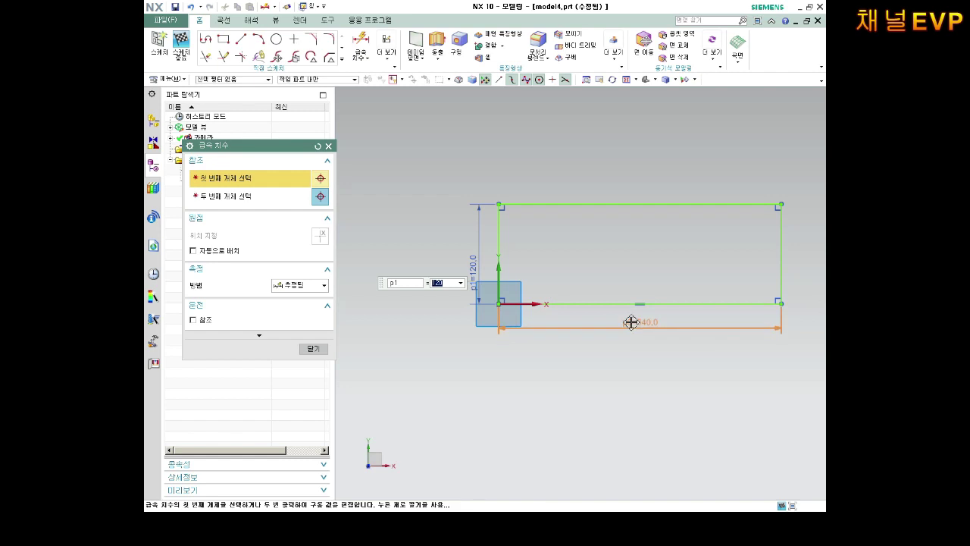
pyautogui.click(313, 348)
pyautogui.scroll(-2, 750, 208)
pyautogui.scroll(2, 754, 204)
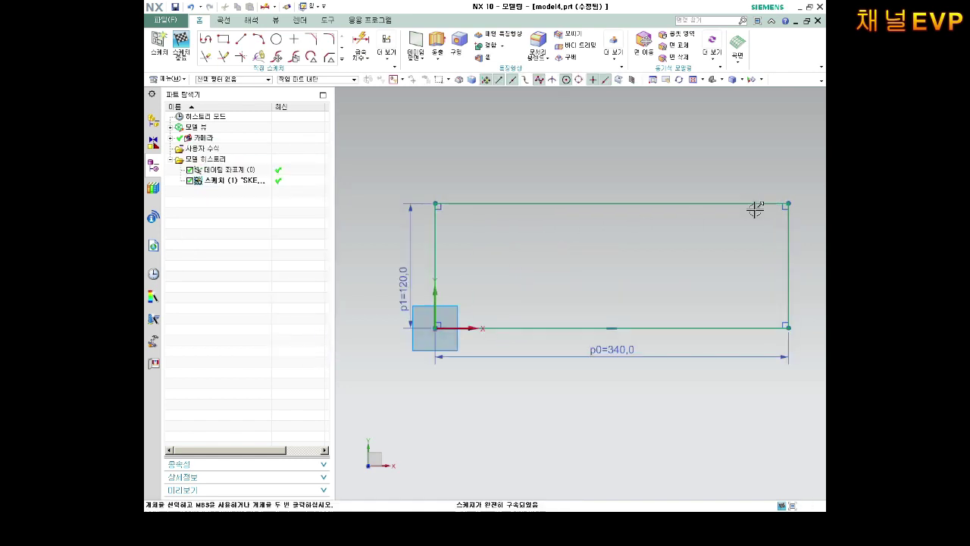
pyautogui.moveTo(753, 207)
pyautogui.mouseDown(button='middle')
pyautogui.moveTo(751, 182)
pyautogui.moveTo(746, 189)
pyautogui.mouseUp(button='middle')
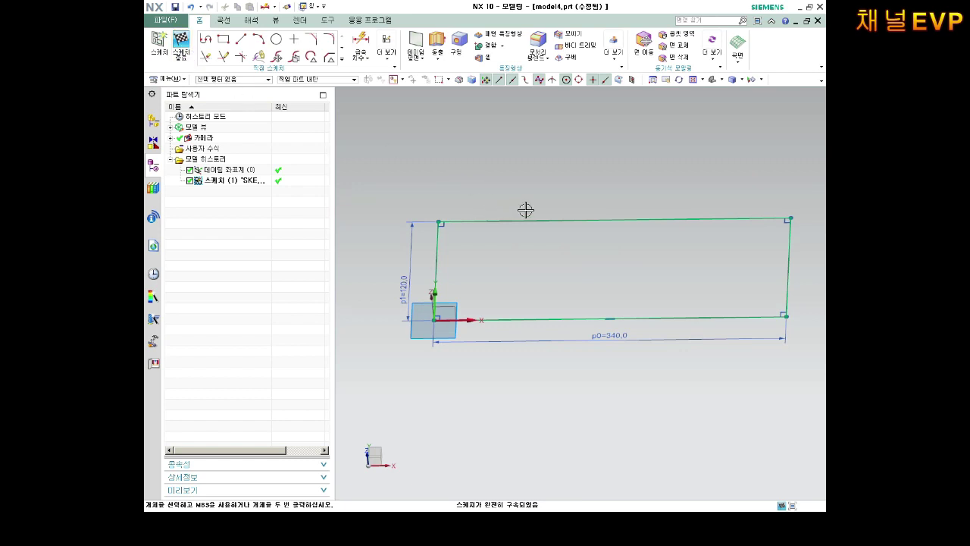
pyautogui.press('F8')
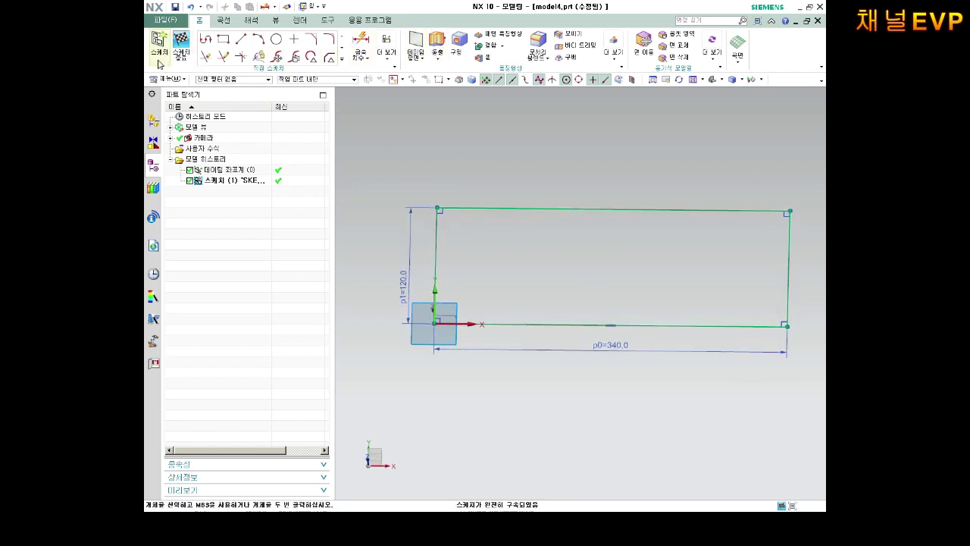
# Extrude the 340 × 120 rectangle 20 mm into a solid plate.
pyautogui.click(180, 45)
pyautogui.click(275, 40)
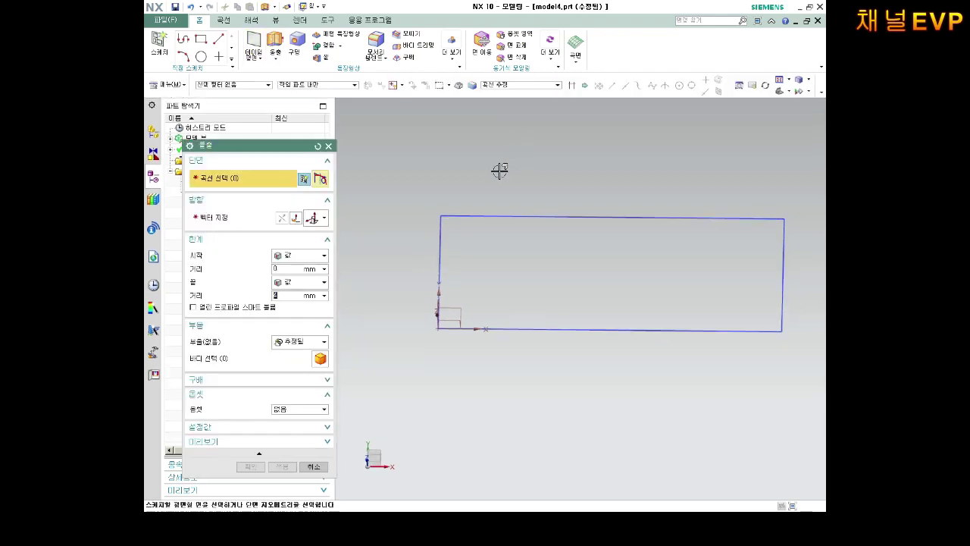
pyautogui.click(487, 215)
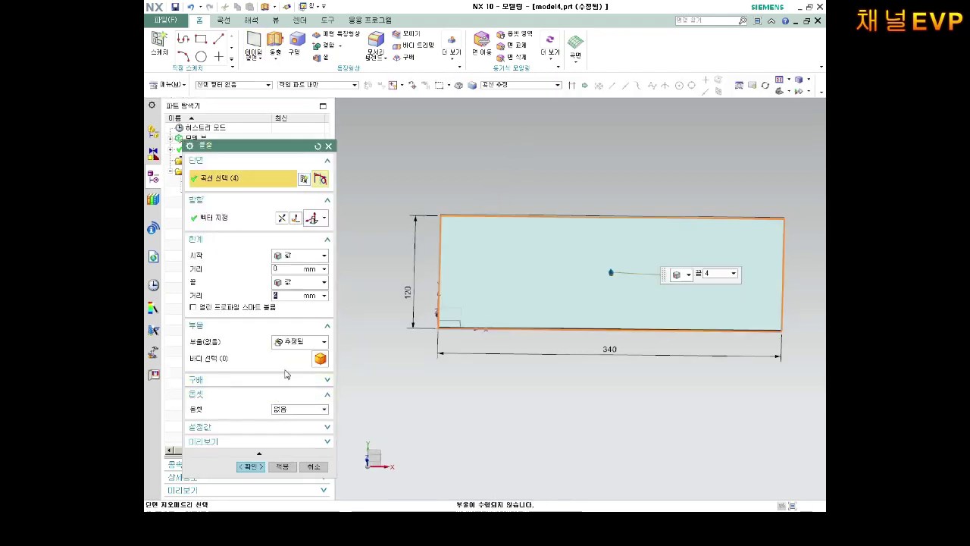
pyautogui.click(251, 466)
pyautogui.moveTo(485, 356)
pyautogui.mouseDown(button='middle')
pyautogui.moveTo(492, 364)
pyautogui.moveTo(680, 191)
pyautogui.mouseUp(button='middle')
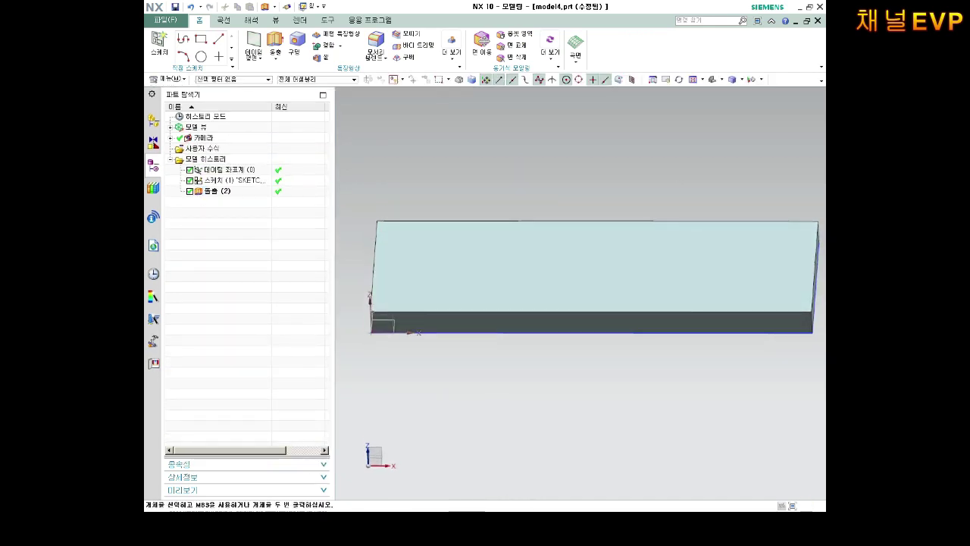
pyautogui.moveTo(644, 186); pyautogui.dragTo(613, 177, button='middle')
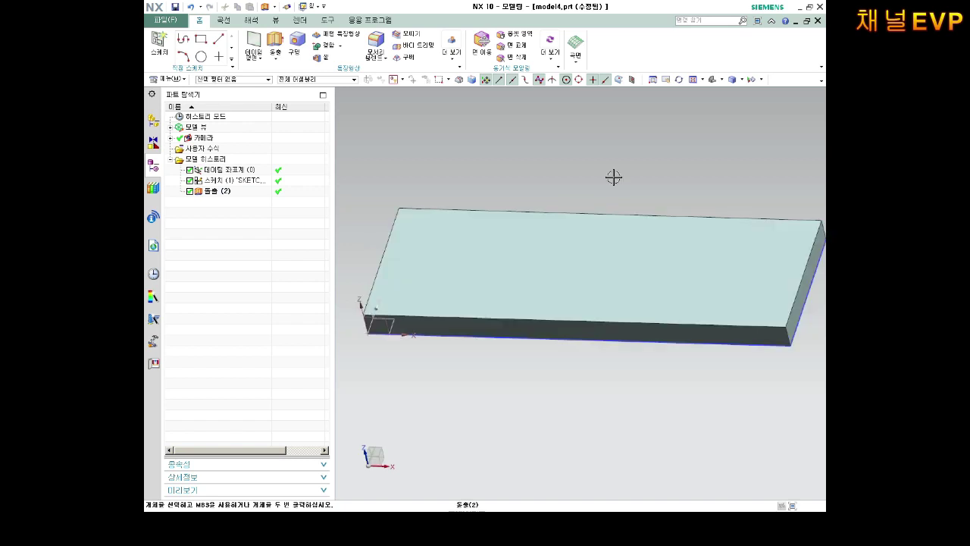
pyautogui.moveTo(599, 228); pyautogui.dragTo(394, 137, button='middle')
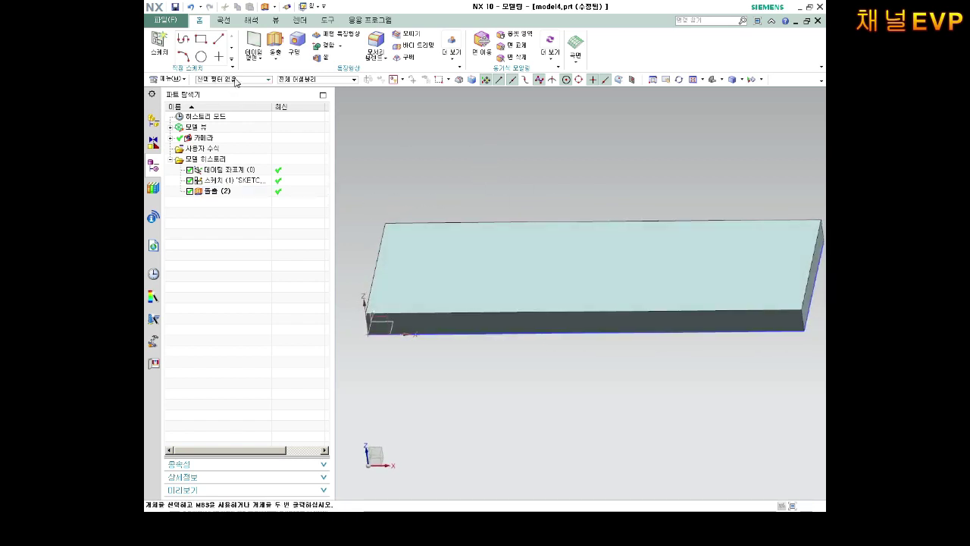
# Start a sketch on the plate's top face and pick the Polygon curve tool.
pyautogui.click(159, 43)
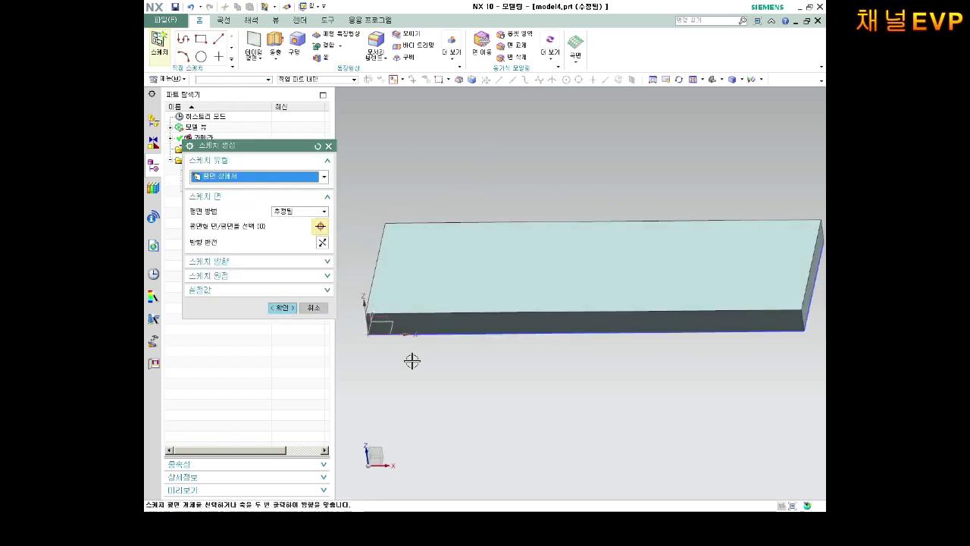
pyautogui.click(406, 257)
pyautogui.click(291, 309)
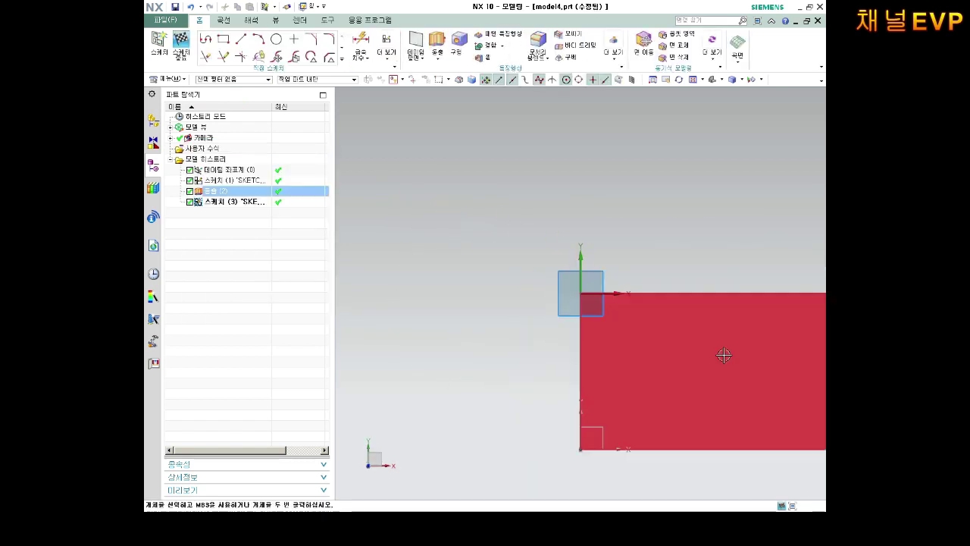
pyautogui.click(341, 61)
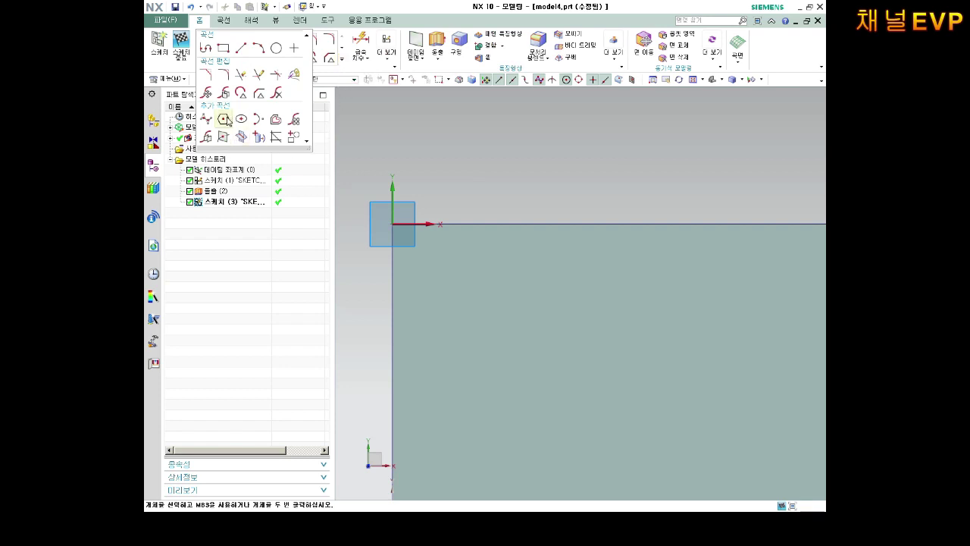
pyautogui.click(224, 119)
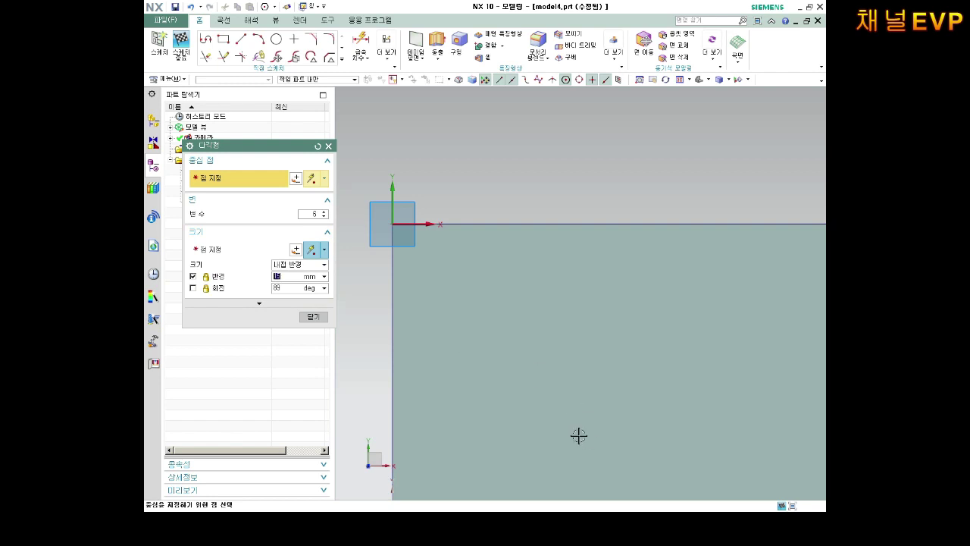
# Place a six-sided, 15 mm radius polygon on the plate with rotation 0.
pyautogui.click(563, 356)
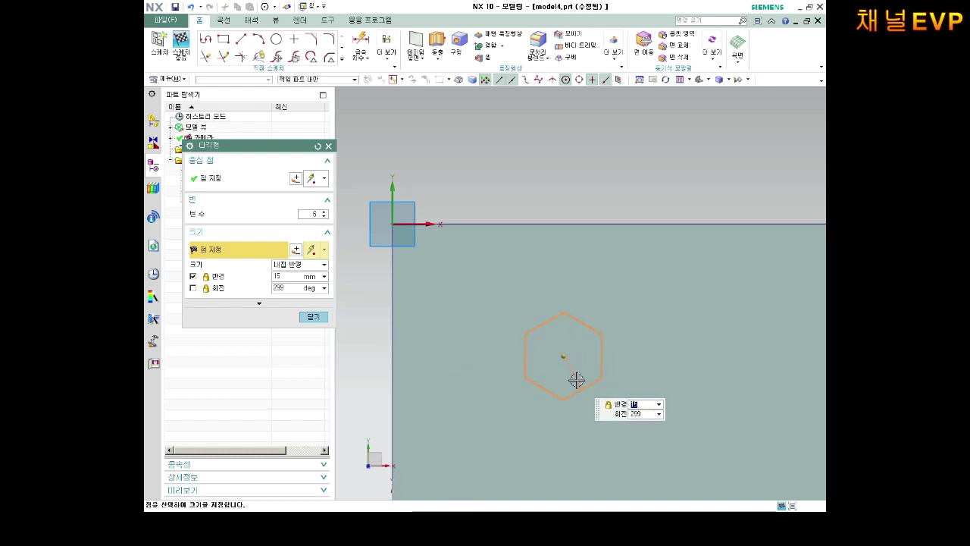
pyautogui.write('0')
pyautogui.press('Return')
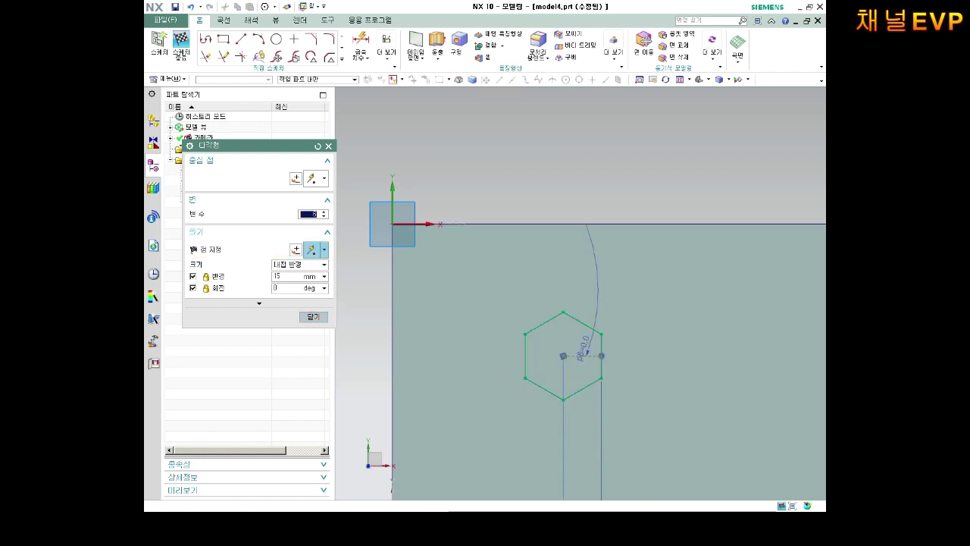
pyautogui.scroll(2, 651, 424)
pyautogui.middleClick(630, 383)
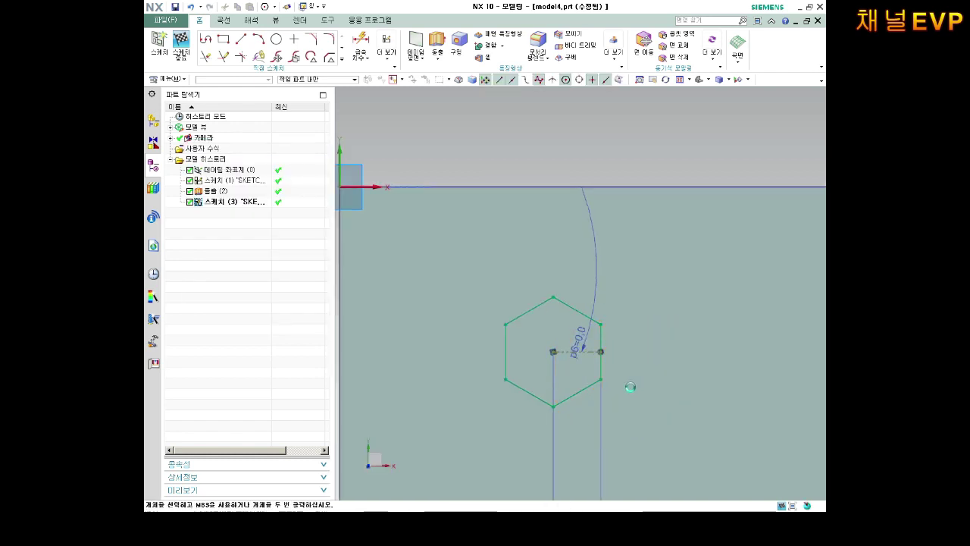
pyautogui.scroll(2, 644, 394)
pyautogui.scroll(-3, 604, 326)
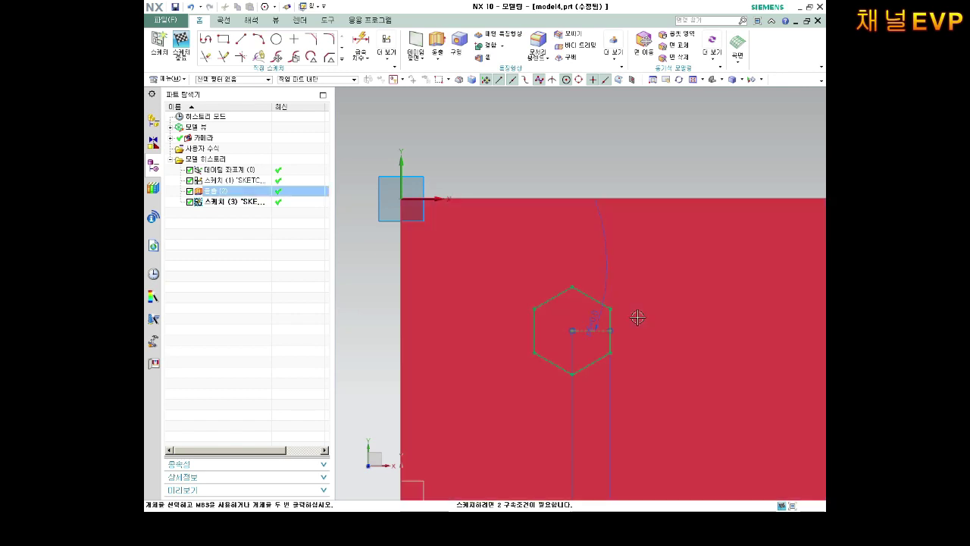
# Change the hexagon's angular dimension to 90°.
pyautogui.doubleClick(595, 318)
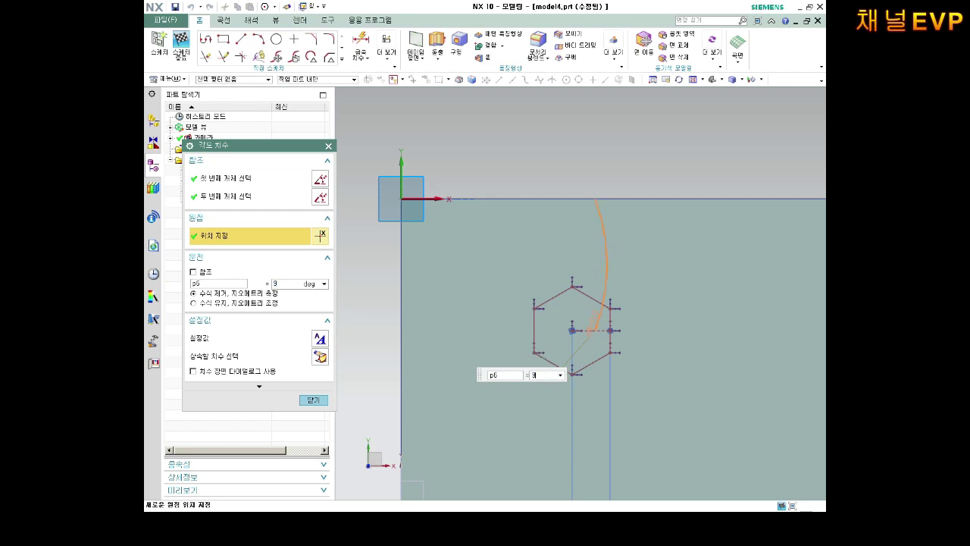
pyautogui.write('0')
pyautogui.press('Return')
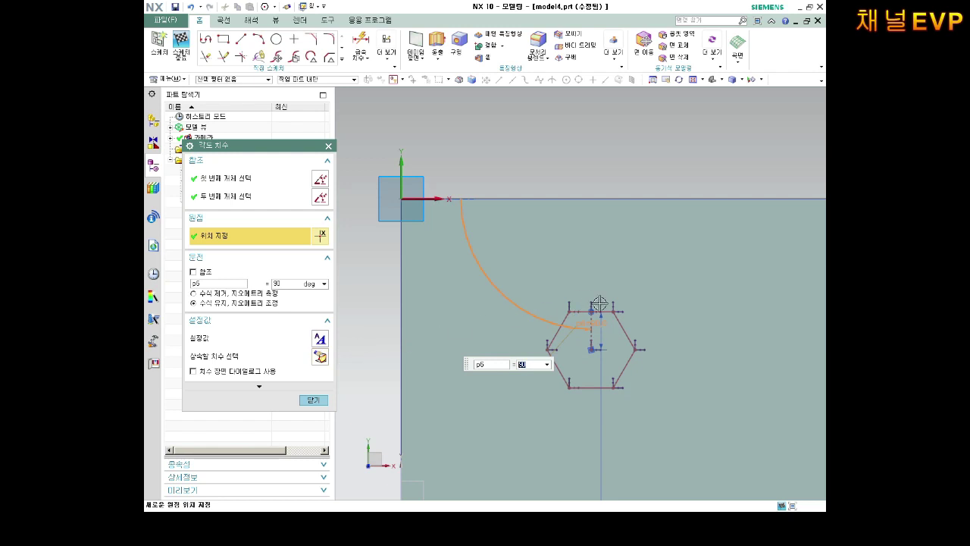
pyautogui.middleClick(646, 366)
pyautogui.scroll(-2, 606, 348)
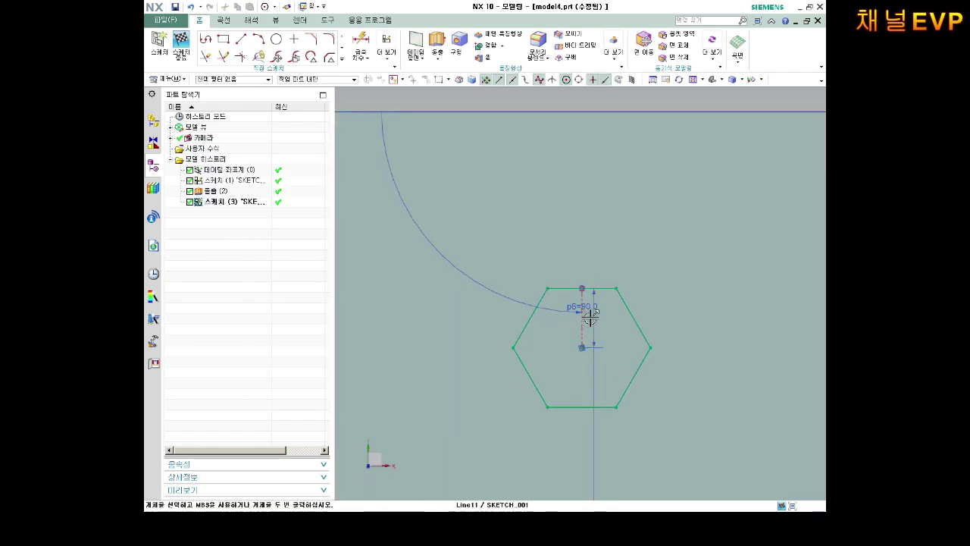
pyautogui.scroll(1, 585, 350)
pyautogui.scroll(1, 611, 316)
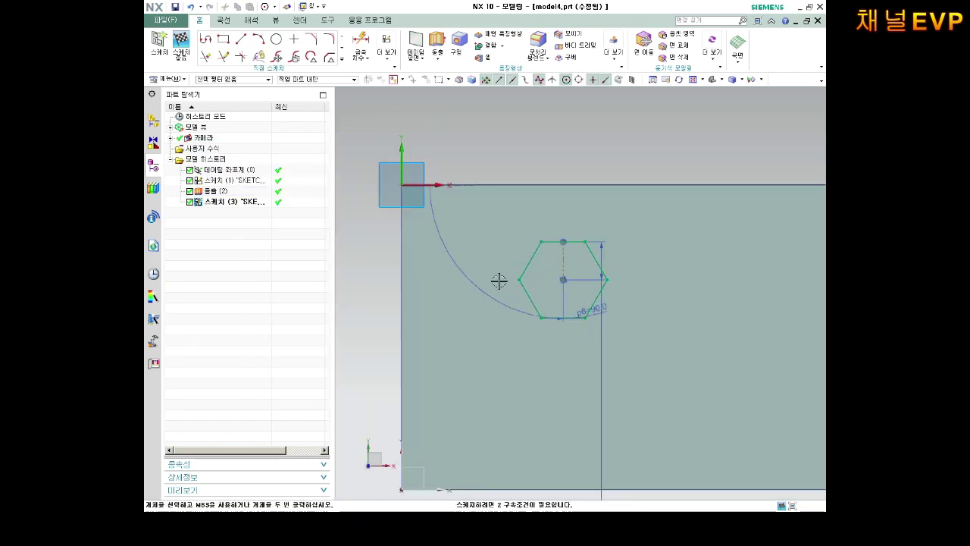
# Move the 90° dimension above the hexagon and orbit to a 3D view.
pyautogui.moveTo(495, 296); pyautogui.dragTo(640, 212)
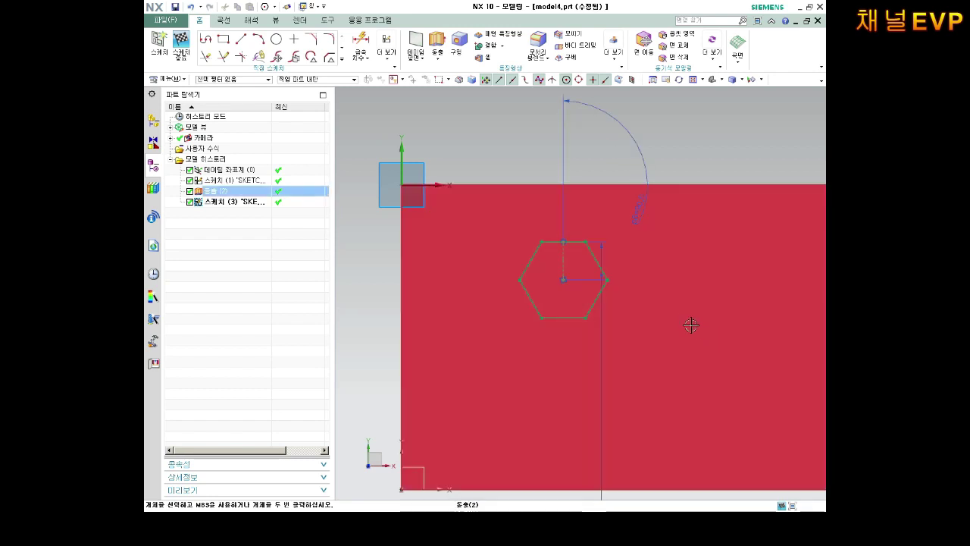
pyautogui.scroll(-1, 576, 255)
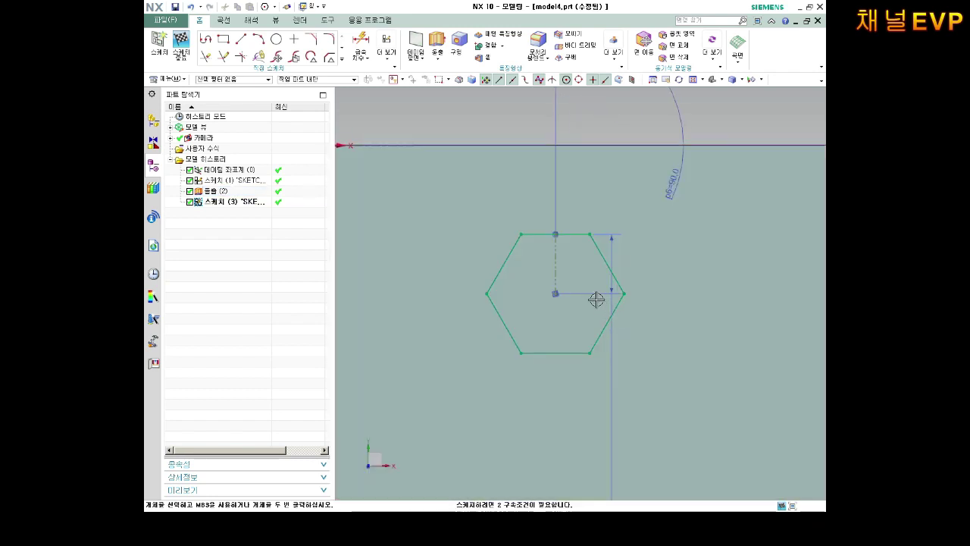
pyautogui.scroll(2, 613, 311)
pyautogui.moveTo(630, 454)
pyautogui.mouseDown(button='middle')
pyautogui.moveTo(623, 430)
pyautogui.moveTo(639, 381)
pyautogui.mouseUp(button='middle')
pyautogui.scroll(-2, 594, 341)
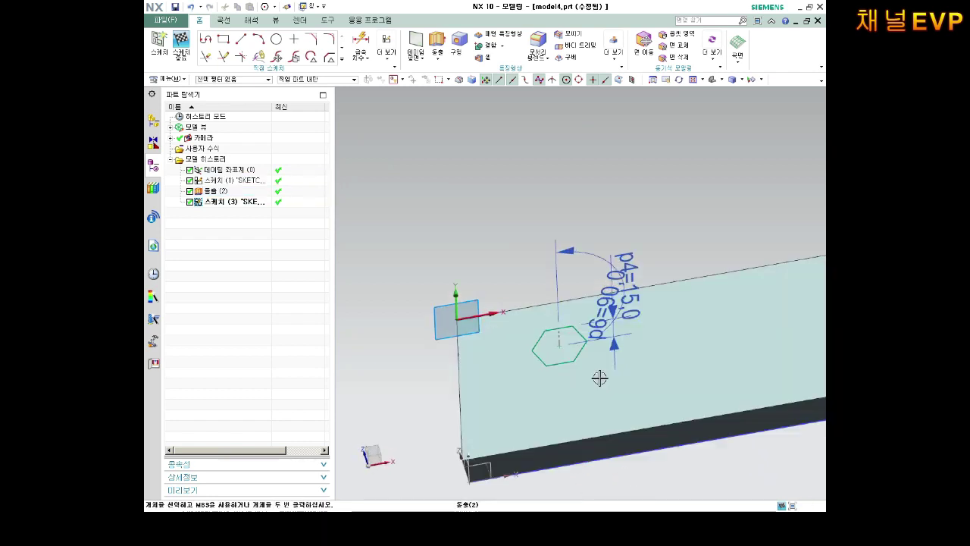
pyautogui.scroll(-2, 606, 358)
# Add a 30.0 dimension between the hexagon's top and bottom edges.
pyautogui.doubleClick(610, 362)
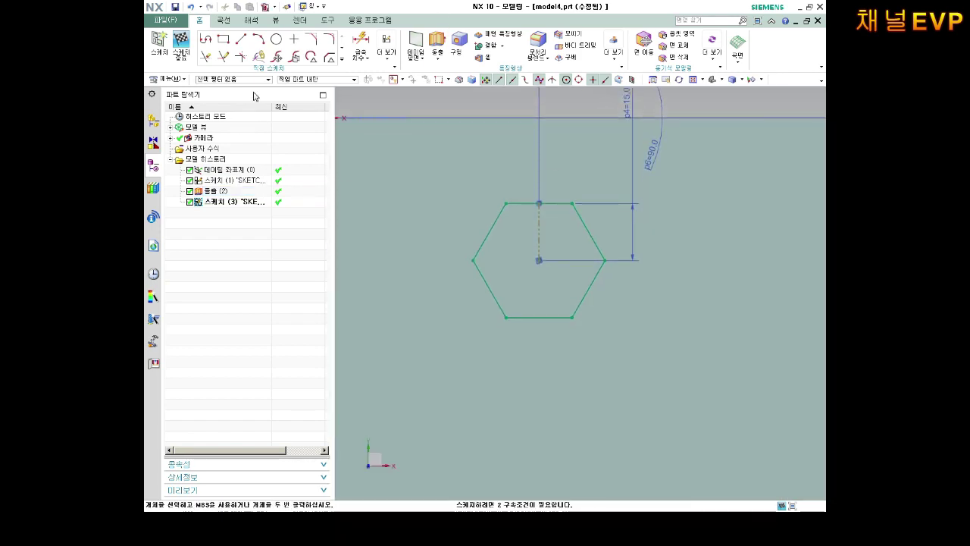
pyautogui.click(361, 42)
pyautogui.click(559, 203)
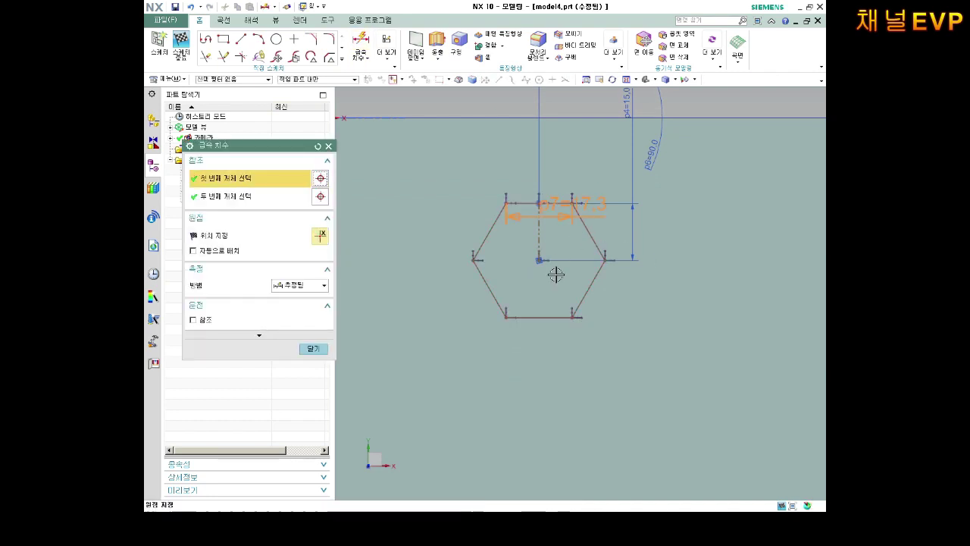
pyautogui.click(551, 312)
pyautogui.click(684, 272)
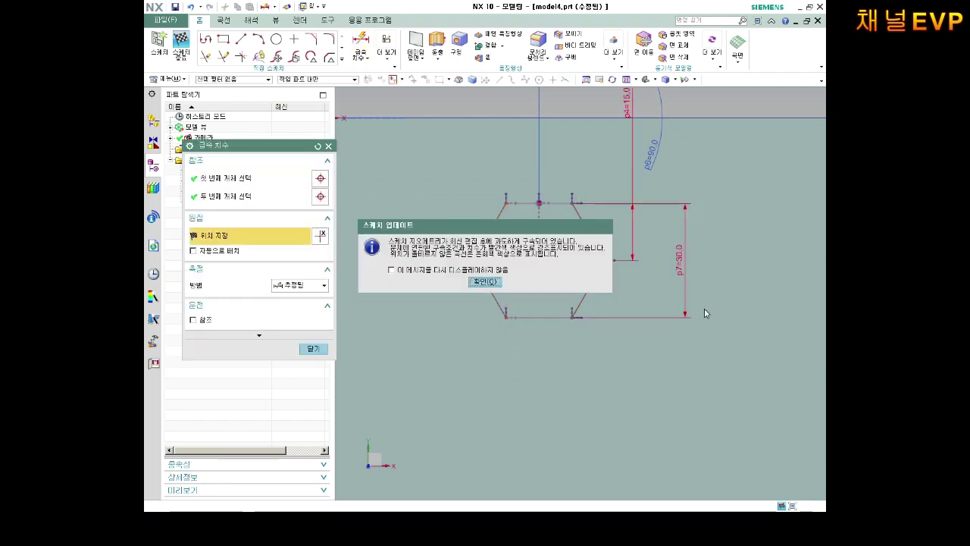
pyautogui.click(490, 283)
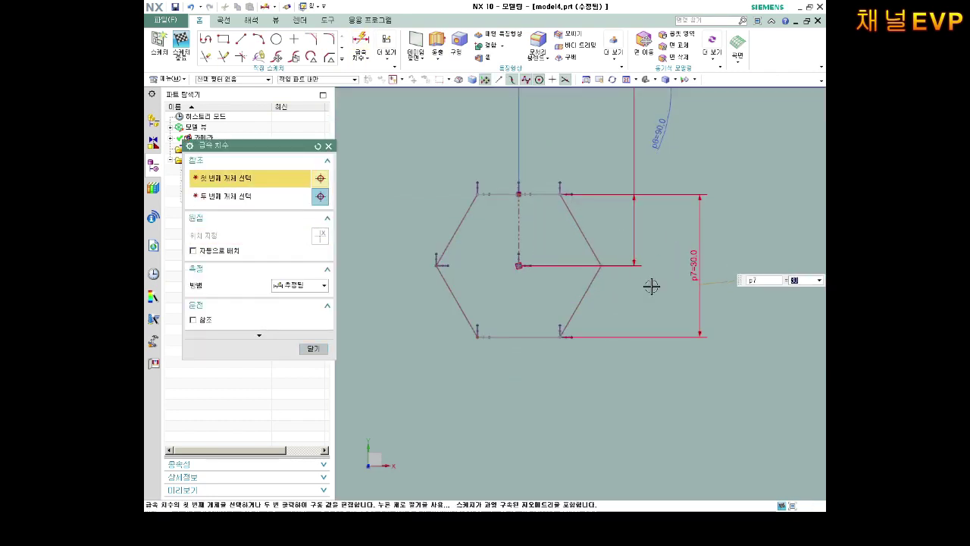
pyautogui.hotkey('ctrl', 'q')
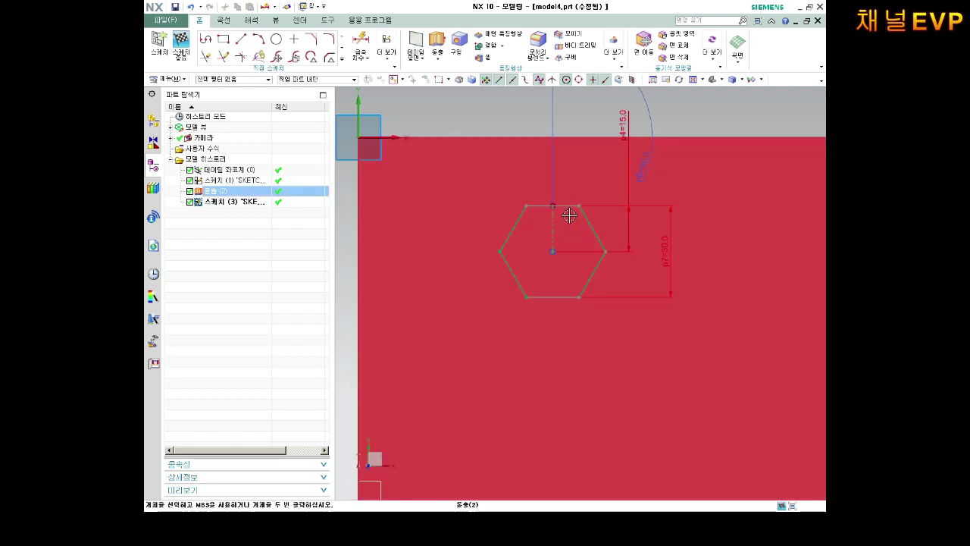
pyautogui.moveTo(584, 221); pyautogui.dragTo(618, 211, button='middle')
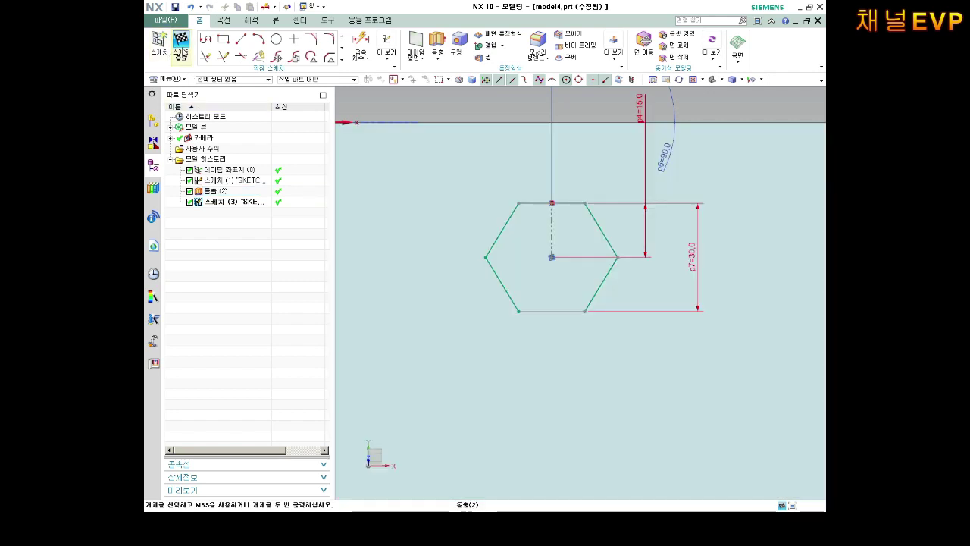
# Extrude the hexagon 4 mm downward with Subtract to cut a pocket into the plate.
pyautogui.click(181, 47)
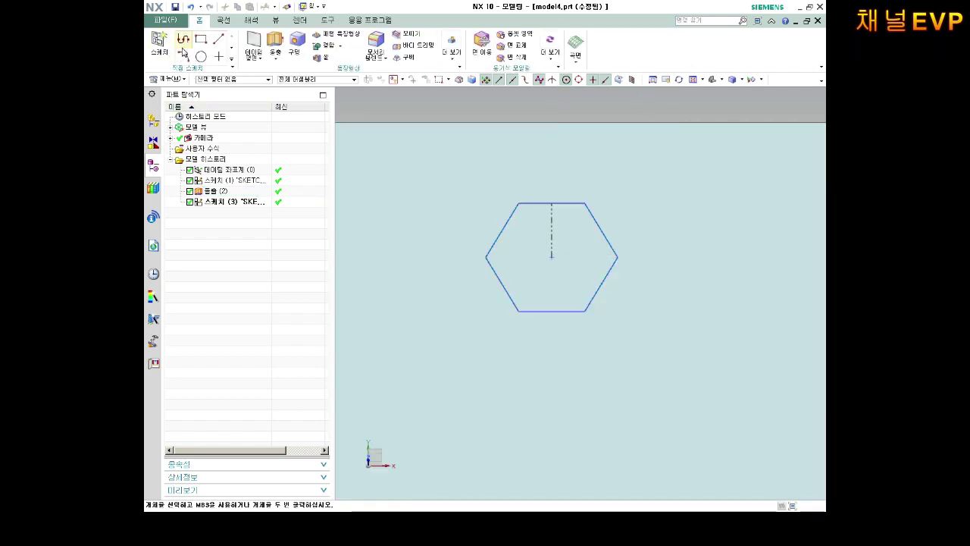
pyautogui.click(274, 44)
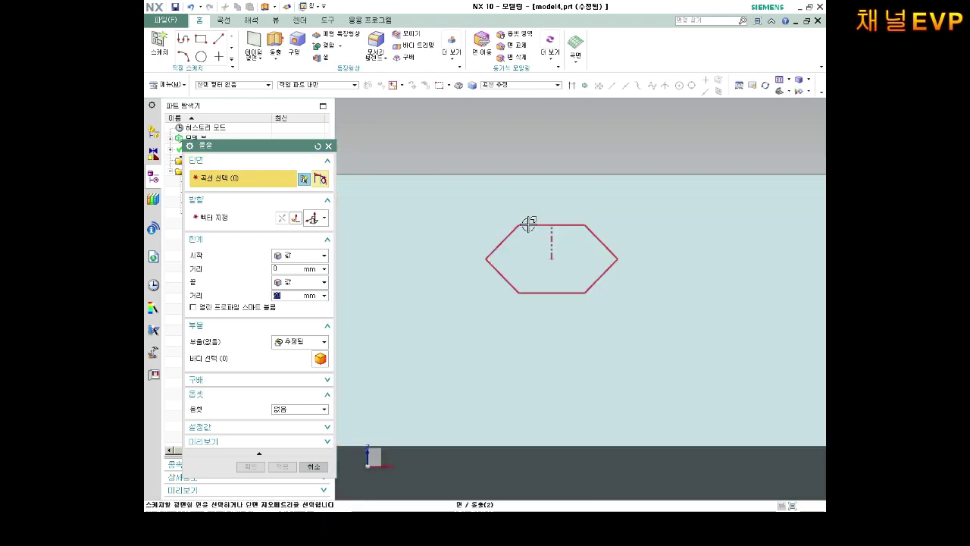
pyautogui.click(546, 224)
pyautogui.moveTo(569, 247); pyautogui.dragTo(567, 216, button='middle')
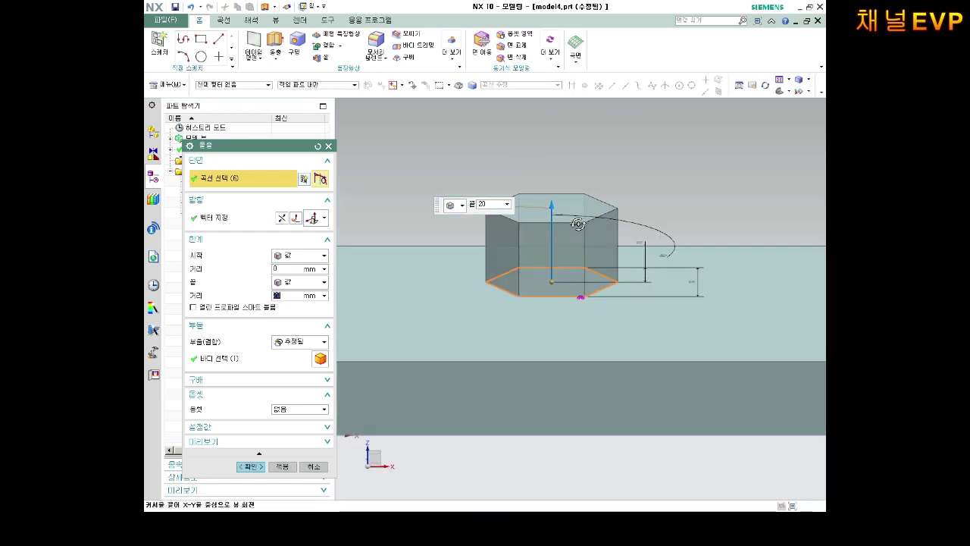
pyautogui.write('4')
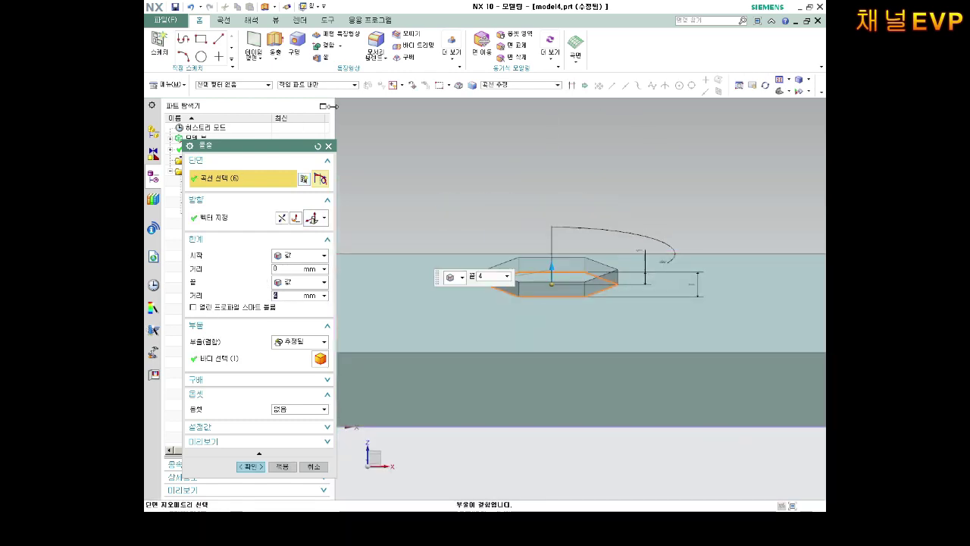
pyautogui.click(300, 341)
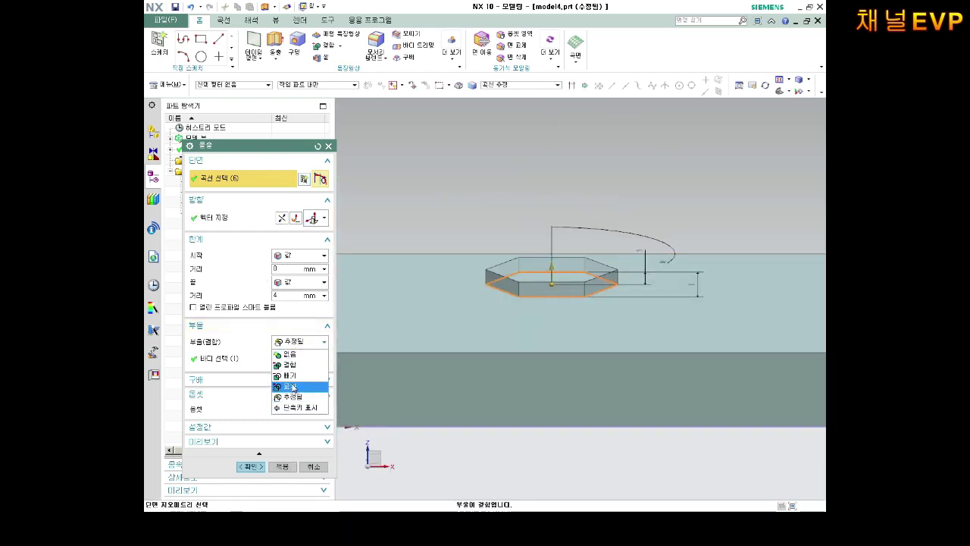
pyautogui.click(294, 374)
pyautogui.click(281, 218)
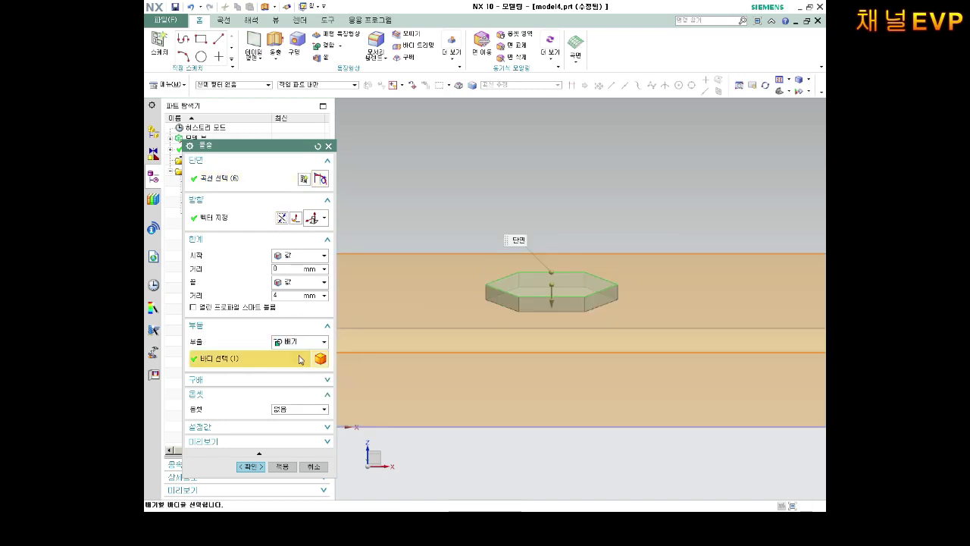
pyautogui.click(250, 466)
pyautogui.moveTo(498, 372)
pyautogui.mouseDown(button='middle')
pyautogui.moveTo(502, 381)
pyautogui.moveTo(564, 227)
pyautogui.moveTo(598, 265)
pyautogui.mouseUp(button='middle')
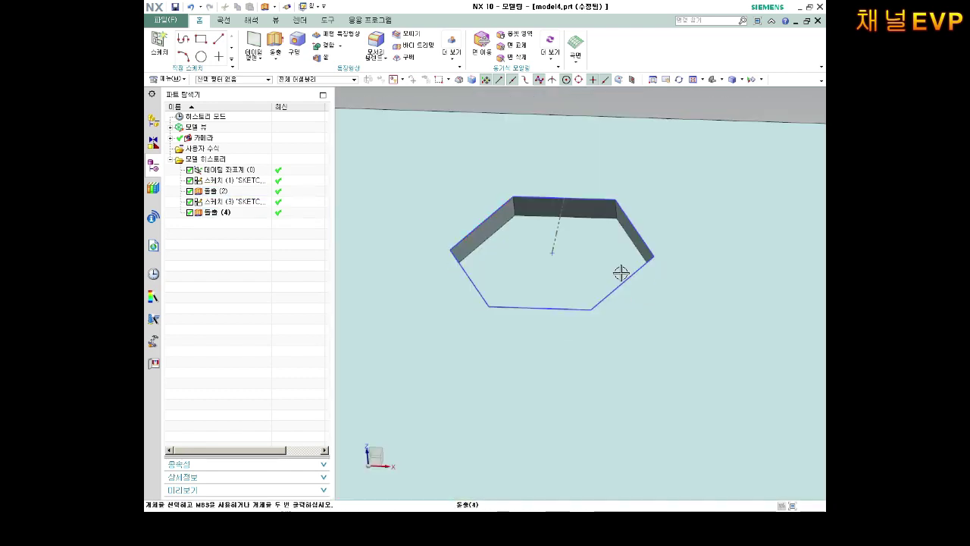
pyautogui.moveTo(621, 275); pyautogui.dragTo(677, 298, button='middle')
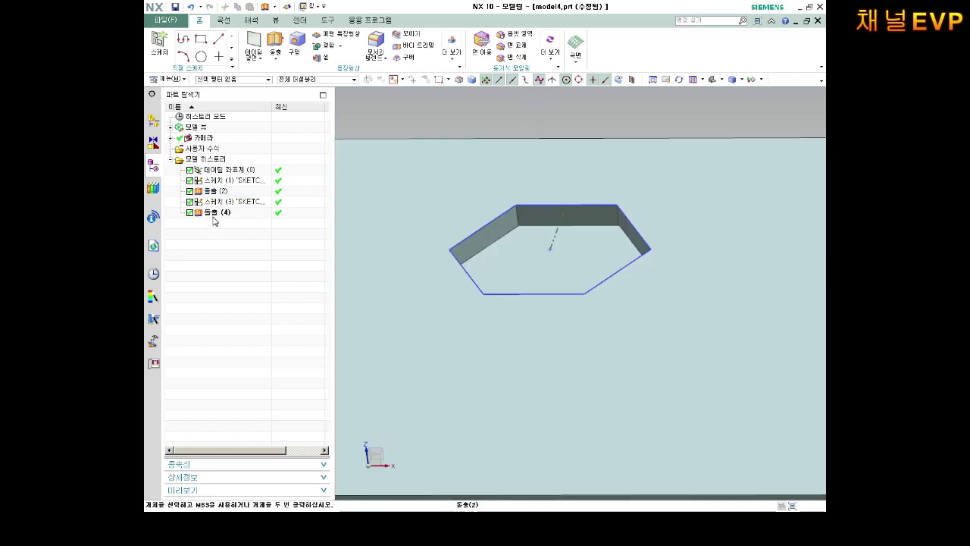
# Edit the pocket extrusion with a symmetric offset of 2, turning it into a ring.
pyautogui.rightClick(213, 218)
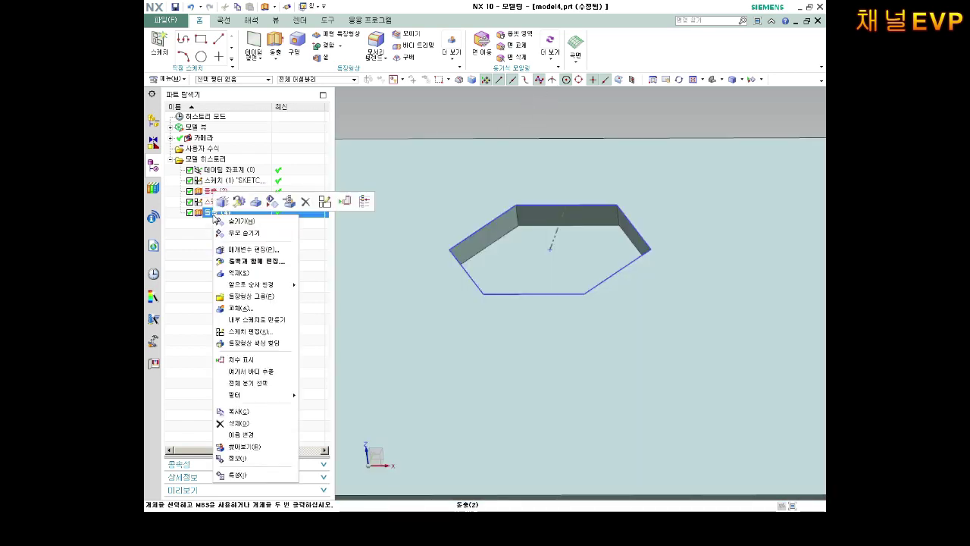
pyautogui.click(253, 249)
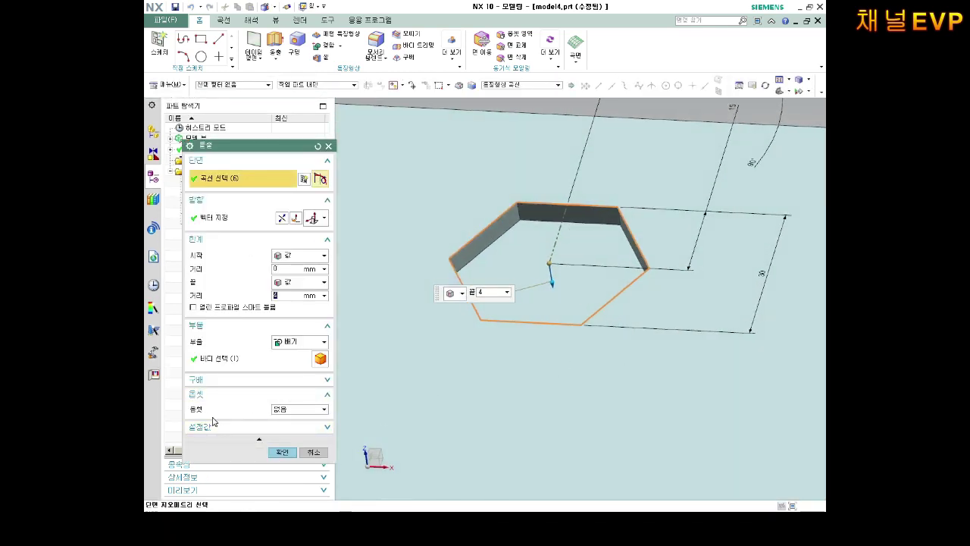
pyautogui.click(304, 411)
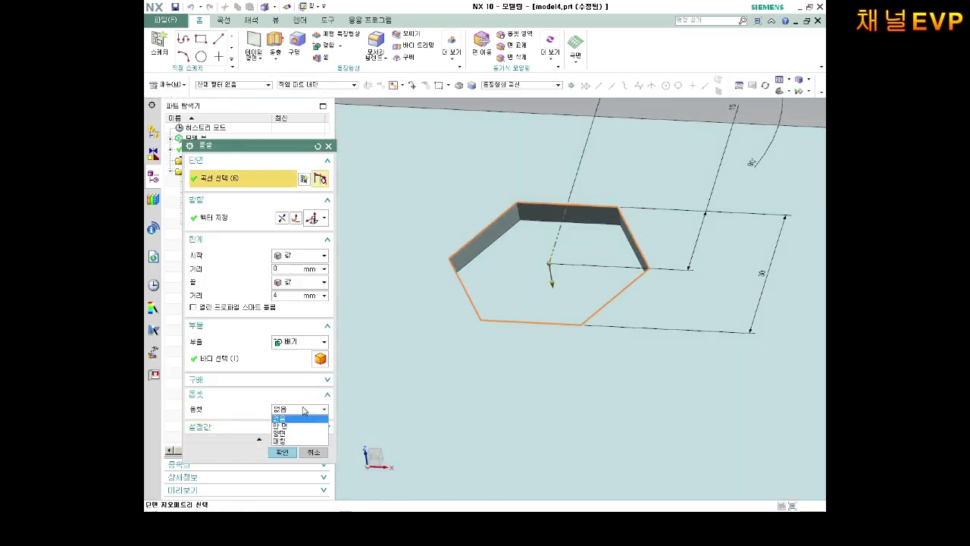
pyautogui.click(279, 441)
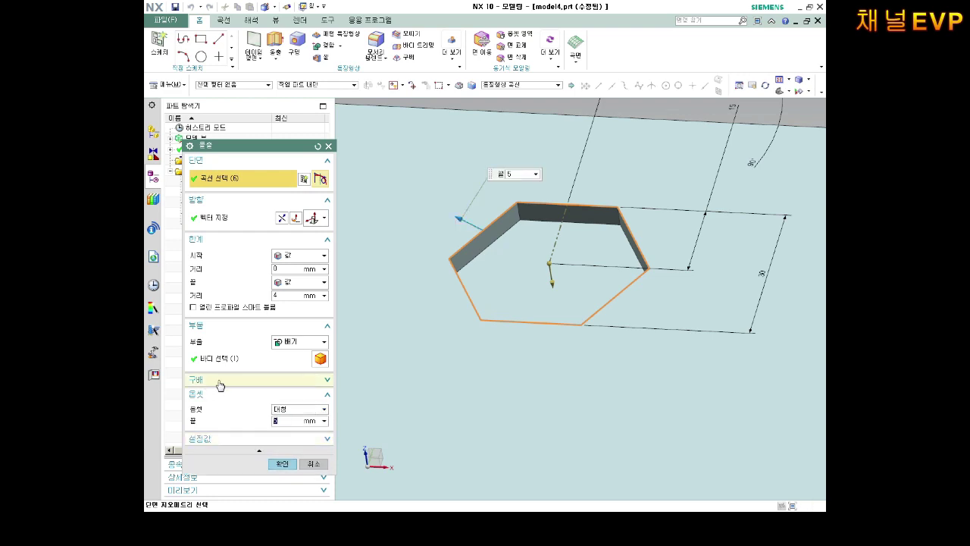
pyautogui.write('2')
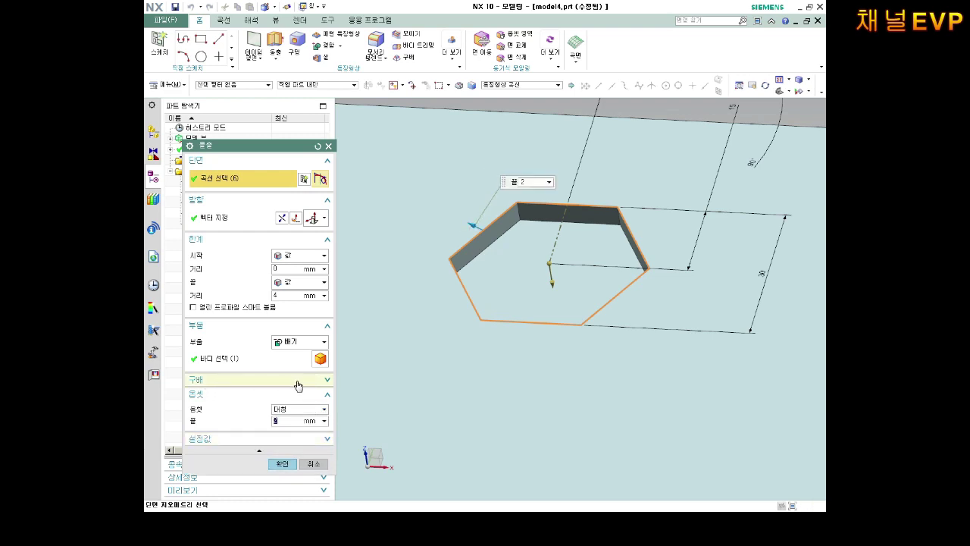
pyautogui.click(281, 463)
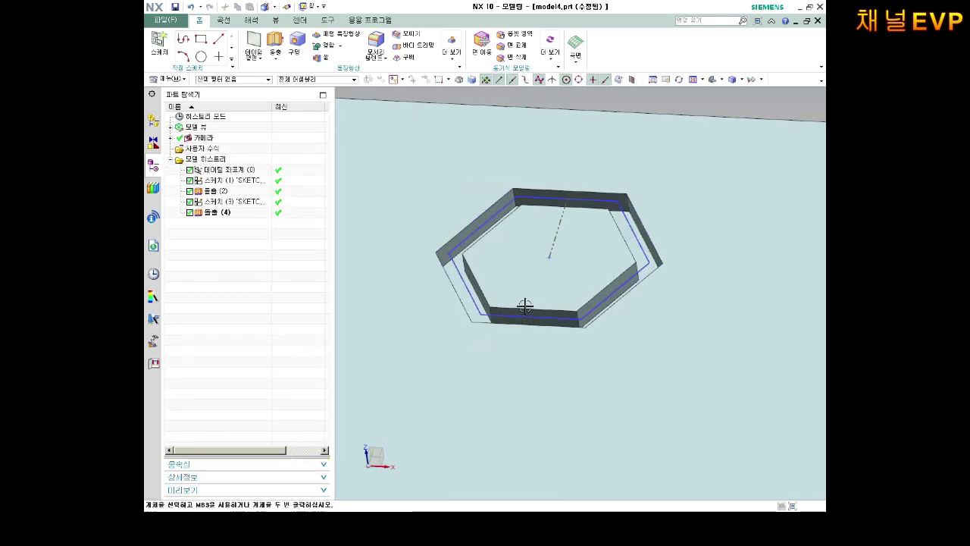
pyautogui.hotkey('ctrl', 'alt', 't')
# Orbit around the plate to inspect the hexagonal ring groove.
pyautogui.moveTo(527, 216); pyautogui.dragTo(548, 184, button='middle')
pyautogui.click(456, 279)
pyautogui.press('Escape')
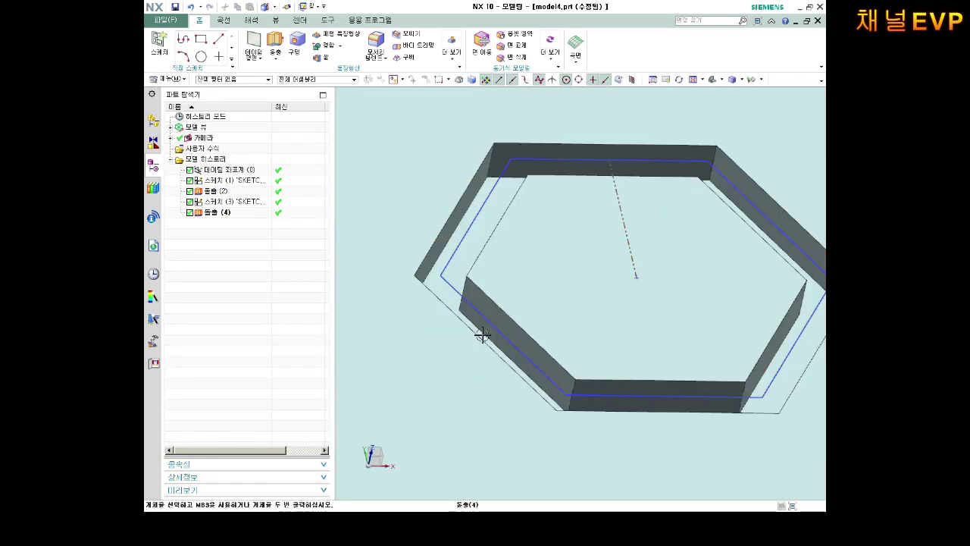
pyautogui.moveTo(584, 381); pyautogui.dragTo(543, 356, button='middle')
pyautogui.click(646, 259)
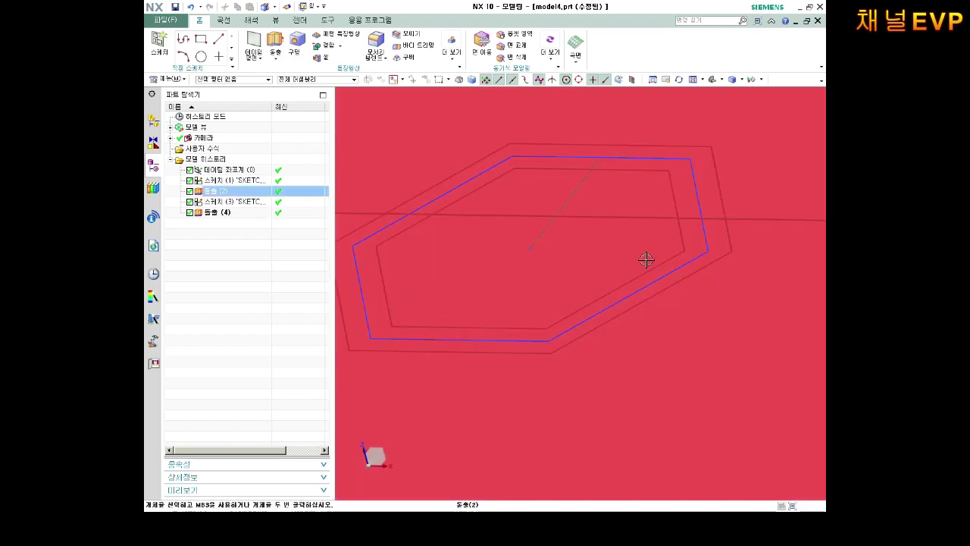
pyautogui.press('Escape')
pyautogui.moveTo(639, 255)
pyautogui.mouseDown(button='middle')
pyautogui.moveTo(565, 208)
pyautogui.moveTo(621, 228)
pyautogui.mouseUp(button='middle')
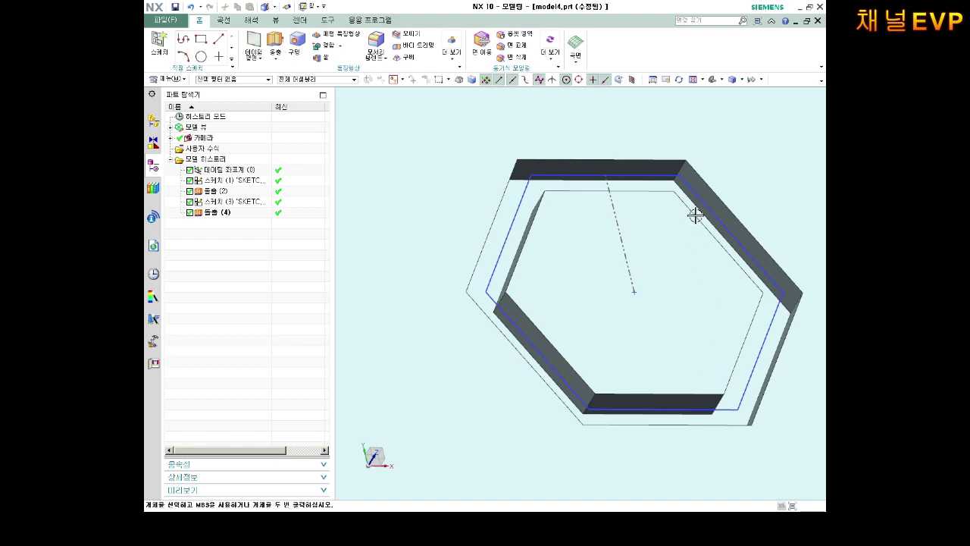
pyautogui.moveTo(695, 216)
pyautogui.mouseDown(button='middle')
pyautogui.moveTo(667, 210)
pyautogui.moveTo(692, 232)
pyautogui.moveTo(621, 190)
pyautogui.moveTo(598, 317)
pyautogui.moveTo(563, 222)
pyautogui.moveTo(608, 262)
pyautogui.moveTo(398, 253)
pyautogui.mouseUp(button='middle')
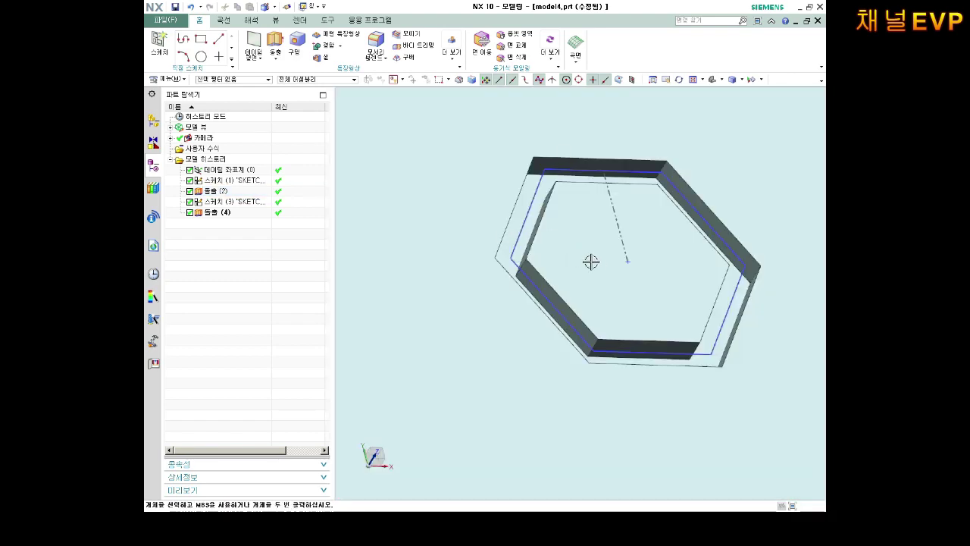
# Re-apply the hexagon extrude (4) as a 4 mm Subtract cut with a symmetric 2 mm offset.
pyautogui.moveTo(591, 261); pyautogui.dragTo(426, 258, button='middle')
pyautogui.rightClick(220, 212)
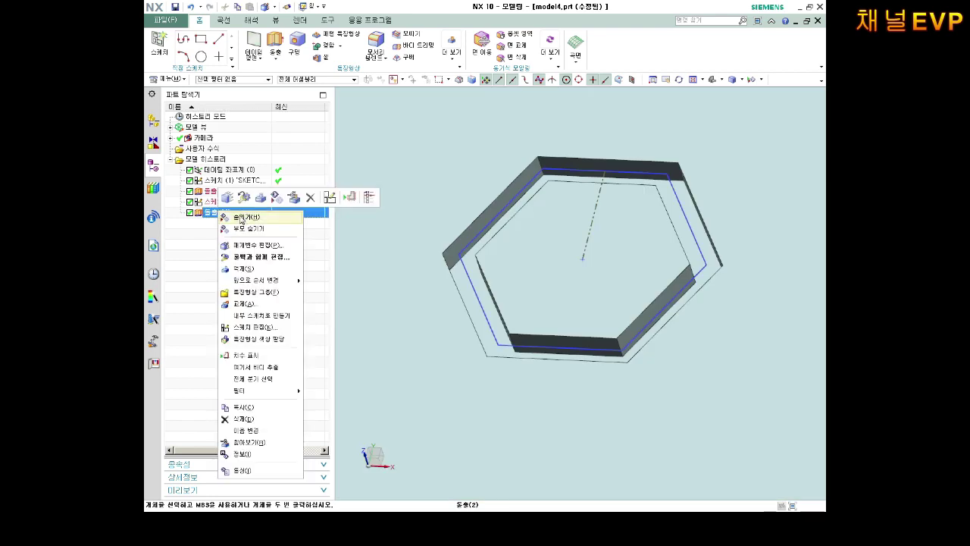
pyautogui.click(235, 247)
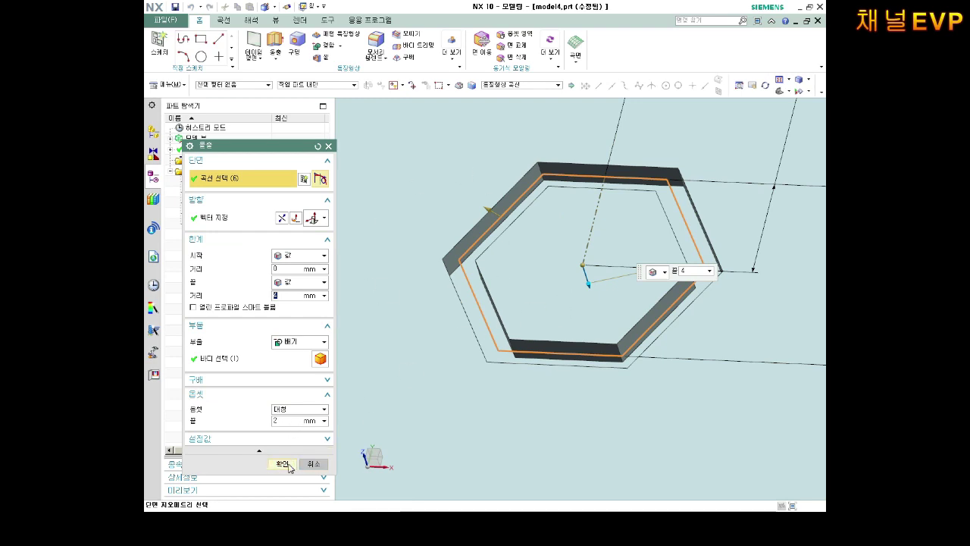
pyautogui.click(288, 466)
pyautogui.press('F8')
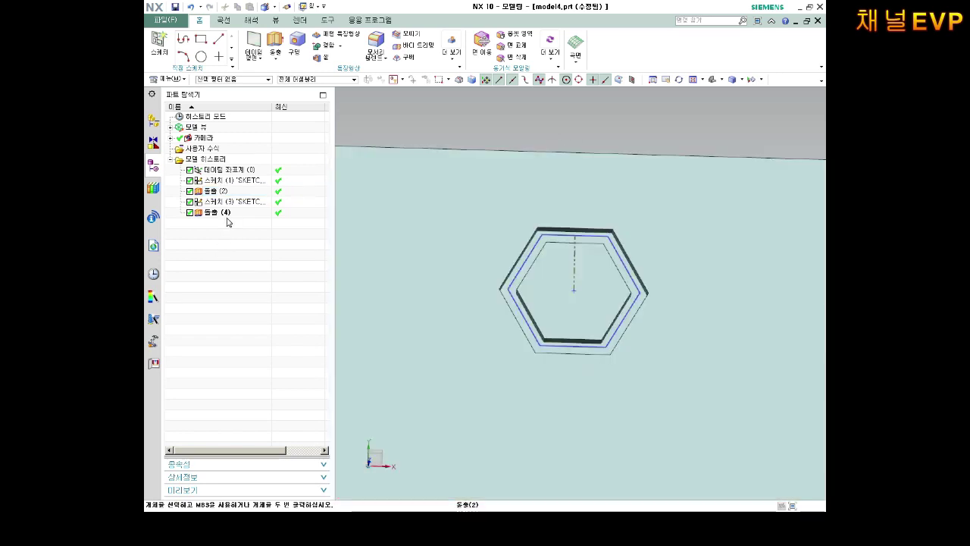
pyautogui.rightClick(221, 215)
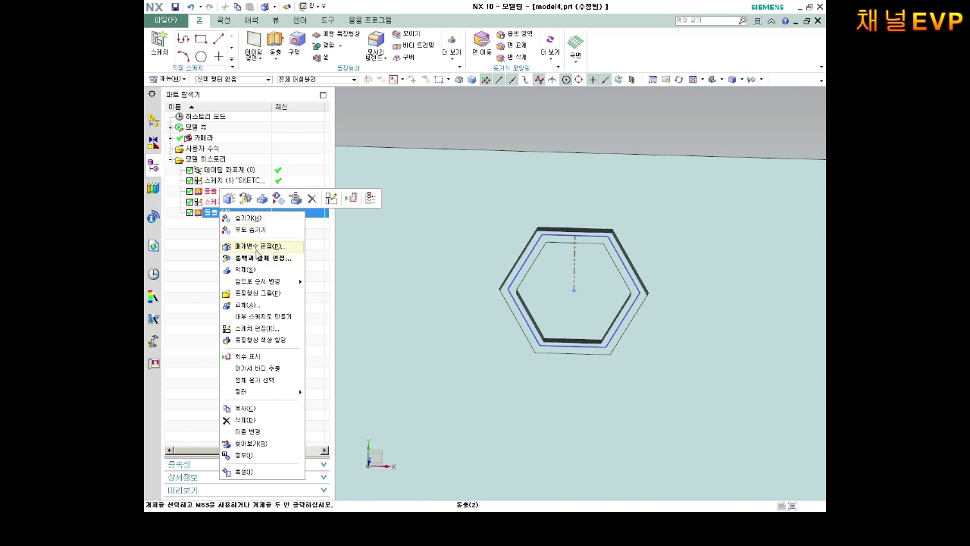
# Lengthen the hexagon extrude (4)'s end distance from 4 to 95 and re-apply it.
pyautogui.click(258, 246)
pyautogui.scroll(-3, 614, 313)
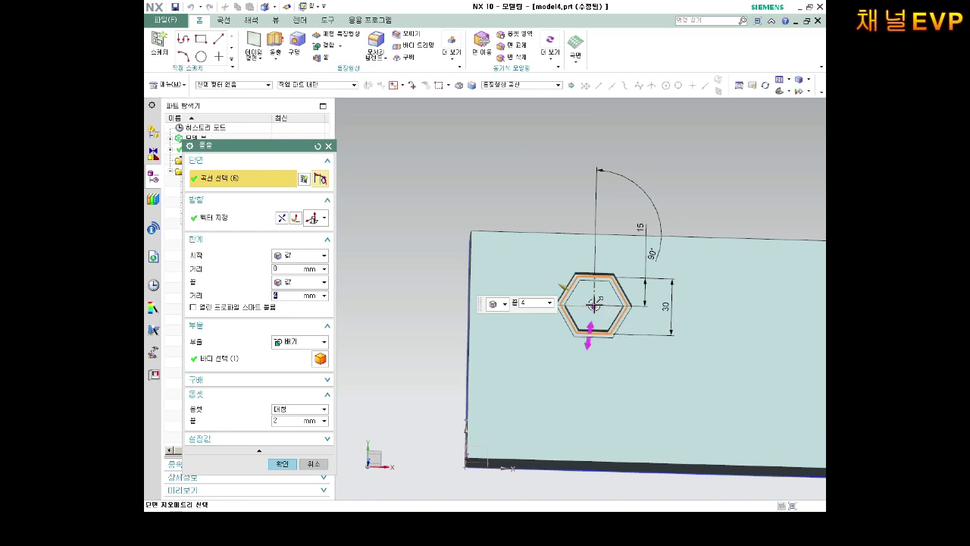
pyautogui.moveTo(593, 304); pyautogui.dragTo(612, 367)
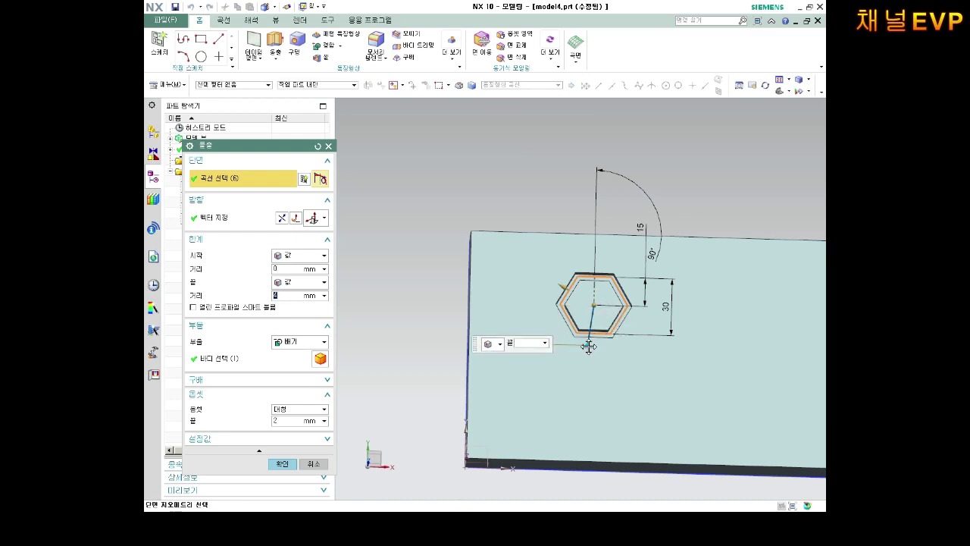
pyautogui.click(280, 462)
pyautogui.moveTo(562, 352)
pyautogui.mouseDown(button='middle')
pyautogui.moveTo(542, 299)
pyautogui.moveTo(545, 307)
pyautogui.mouseUp(button='middle')
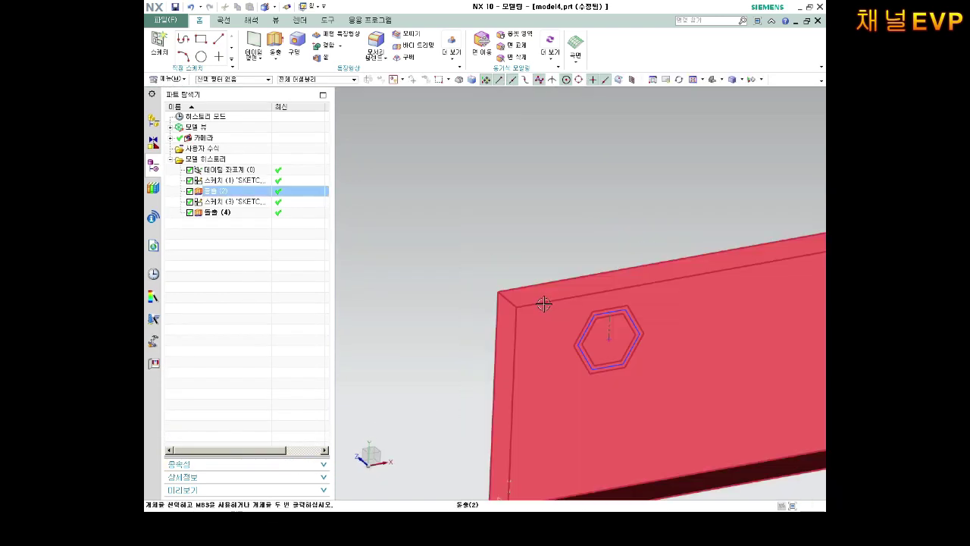
pyautogui.click(616, 345)
pyautogui.moveTo(616, 344)
pyautogui.mouseDown(button='middle')
pyautogui.moveTo(685, 413)
pyautogui.moveTo(642, 344)
pyautogui.mouseUp(button='middle')
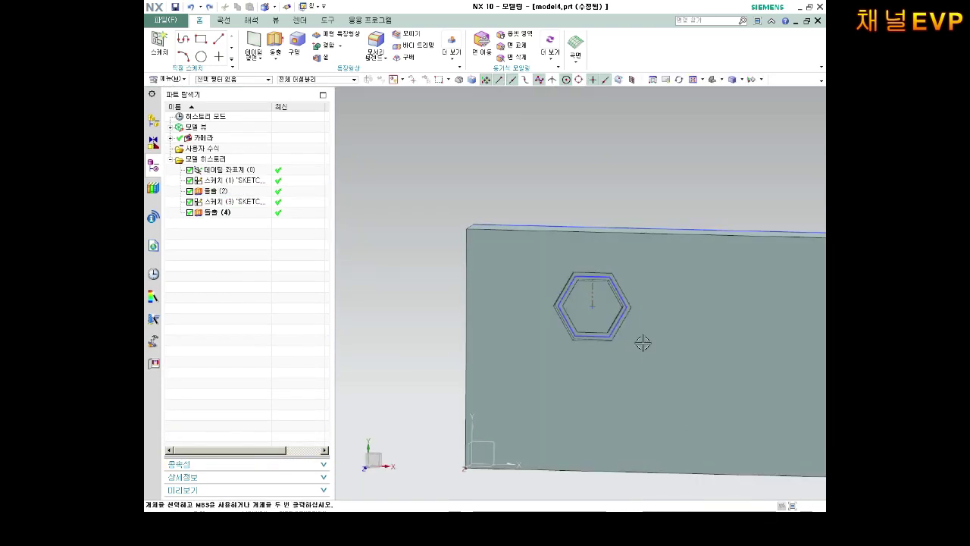
pyautogui.rightClick(235, 201)
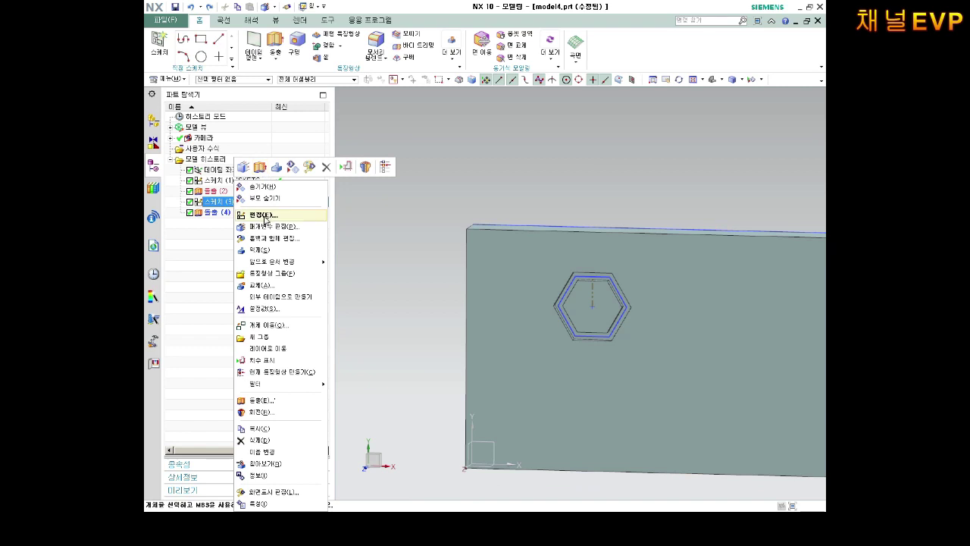
# Move the hexagon lower in sketch (3), finish it, and start a new sketch on the plate body.
pyautogui.click(254, 215)
pyautogui.click(417, 271)
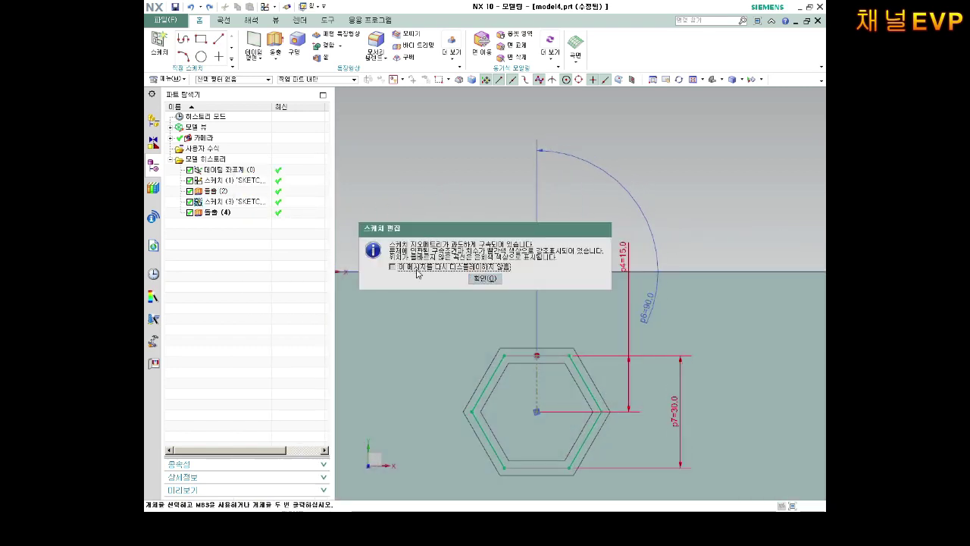
pyautogui.click(484, 282)
pyautogui.scroll(2, 623, 368)
pyautogui.scroll(-2, 628, 401)
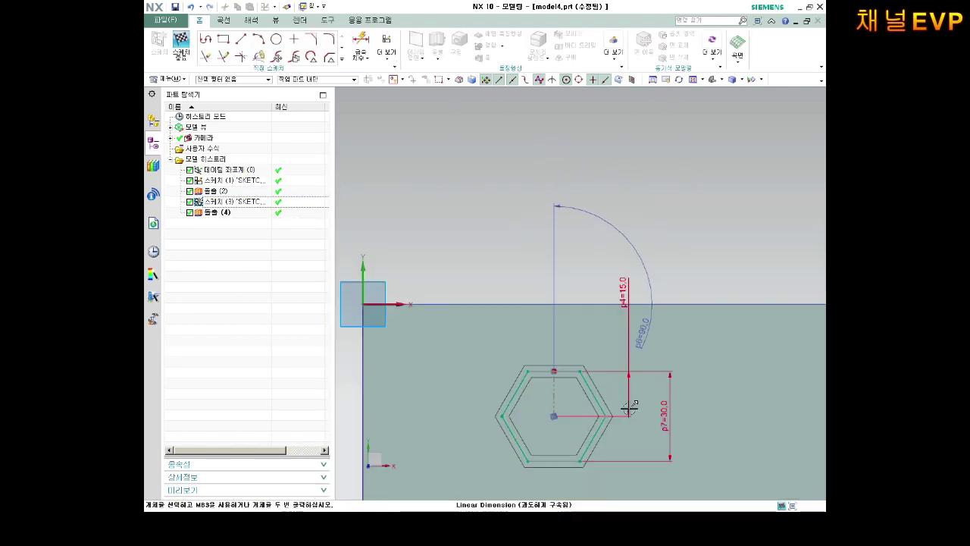
pyautogui.keyDown('shift'); pyautogui.moveTo(645, 432); pyautogui.dragTo(572, 313, button='middle'); pyautogui.keyUp('shift')
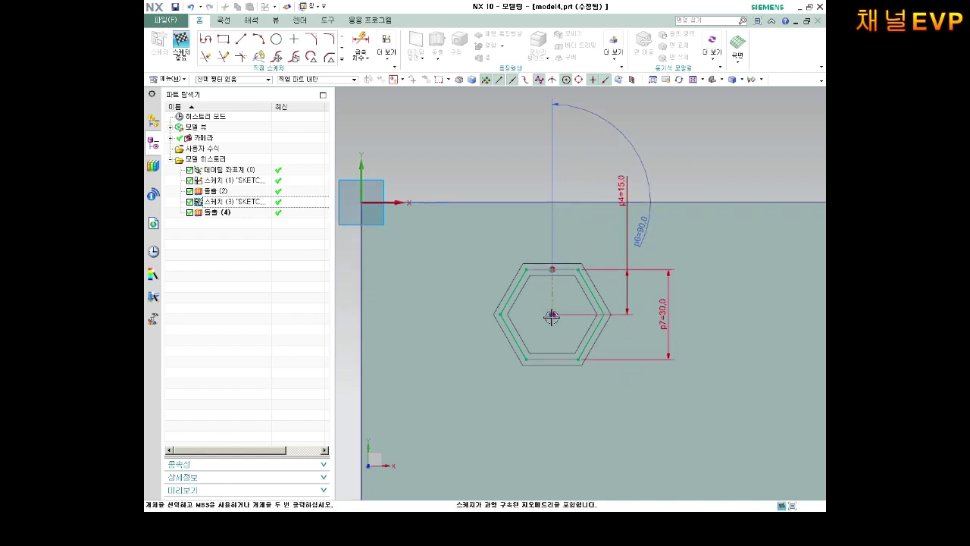
pyautogui.moveTo(551, 317); pyautogui.dragTo(546, 377)
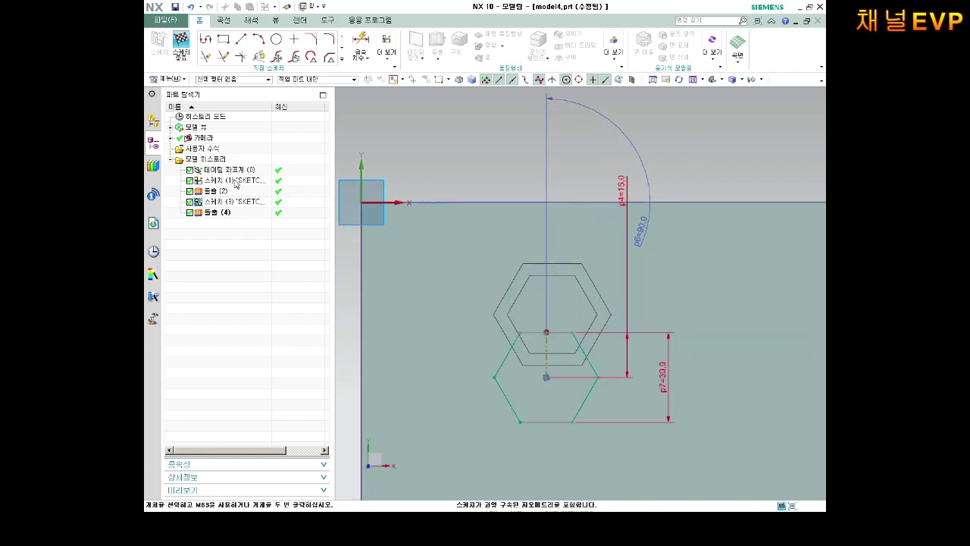
pyautogui.click(180, 46)
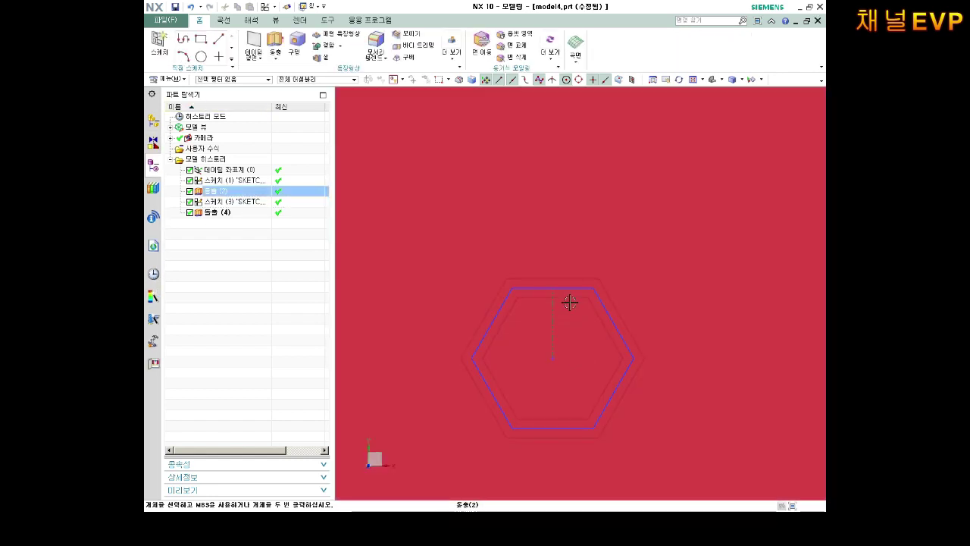
pyautogui.click(485, 189)
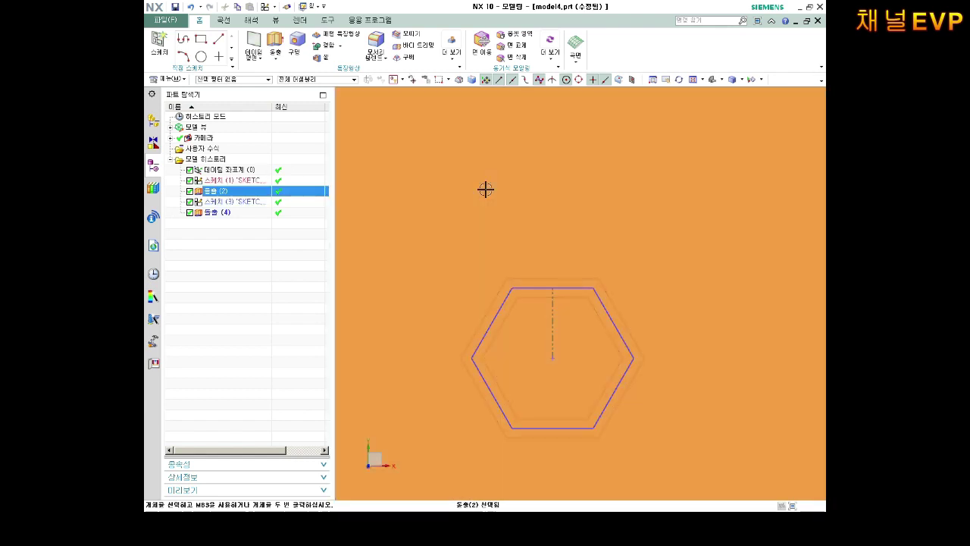
pyautogui.click(161, 41)
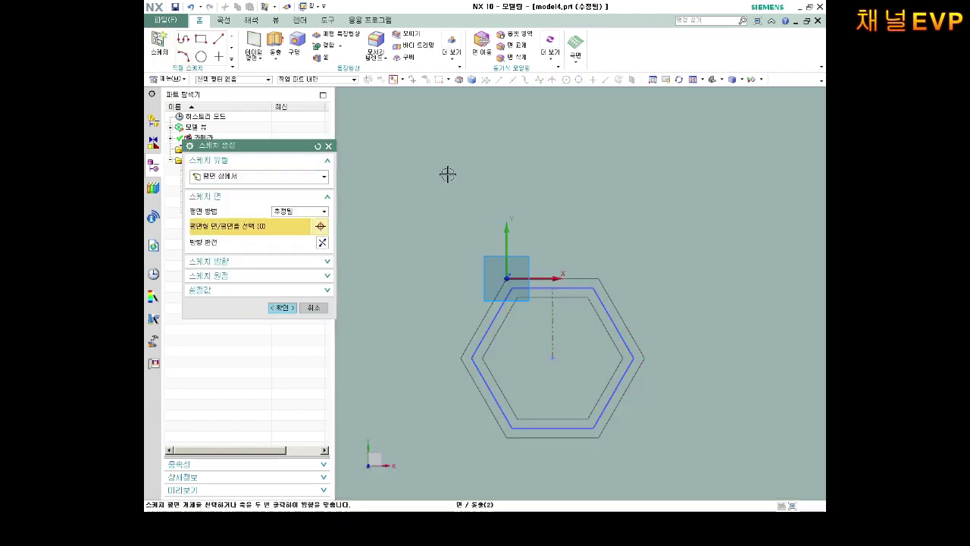
# On the plate face, draw a short horizontal line above a longer one, then finish the sketch.
pyautogui.click(296, 307)
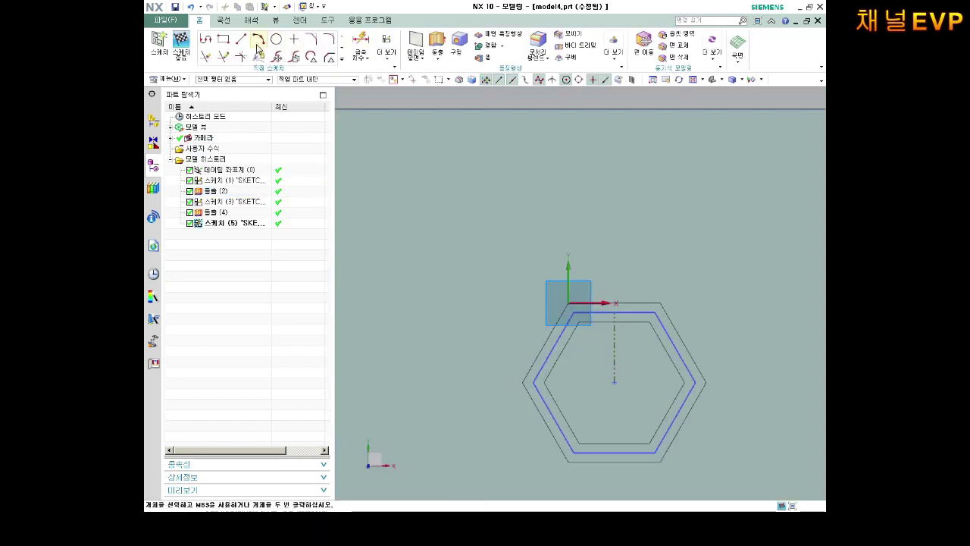
pyautogui.click(241, 38)
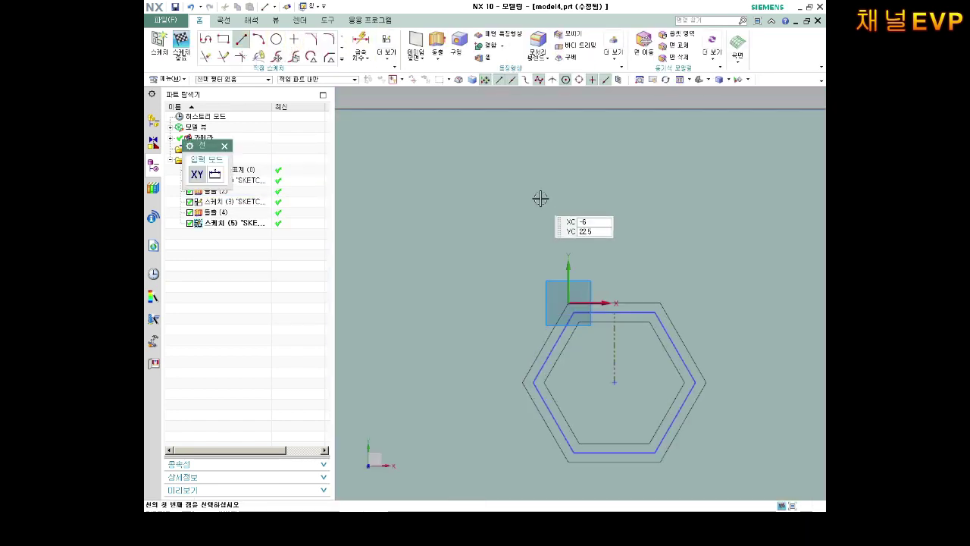
pyautogui.click(564, 188)
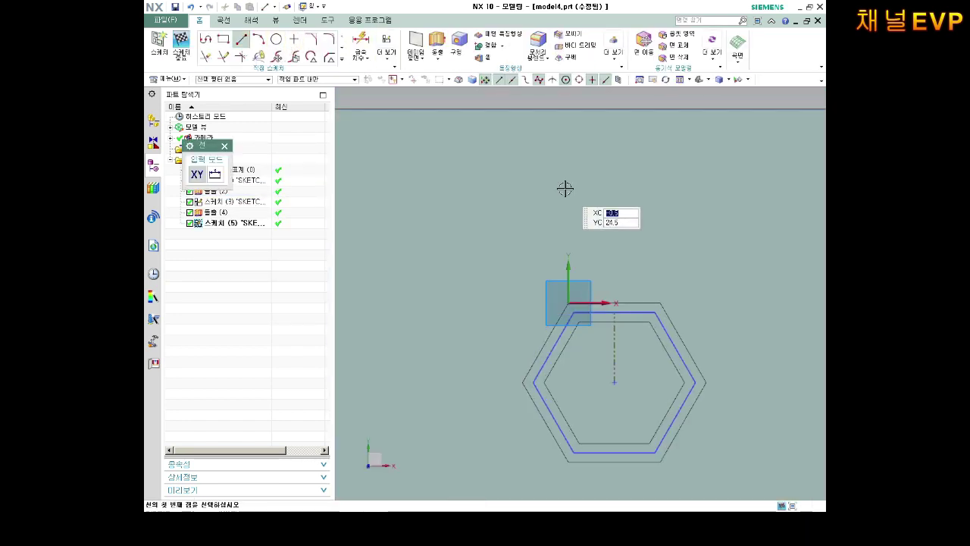
pyautogui.click(639, 188)
pyautogui.click(469, 239)
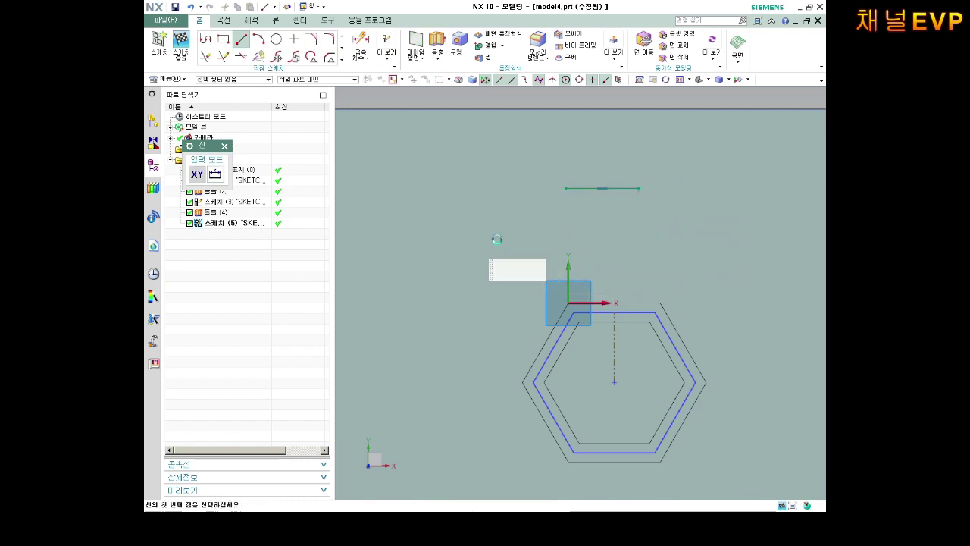
pyautogui.click(760, 240)
pyautogui.press('Escape')
pyautogui.scroll(2, 648, 227)
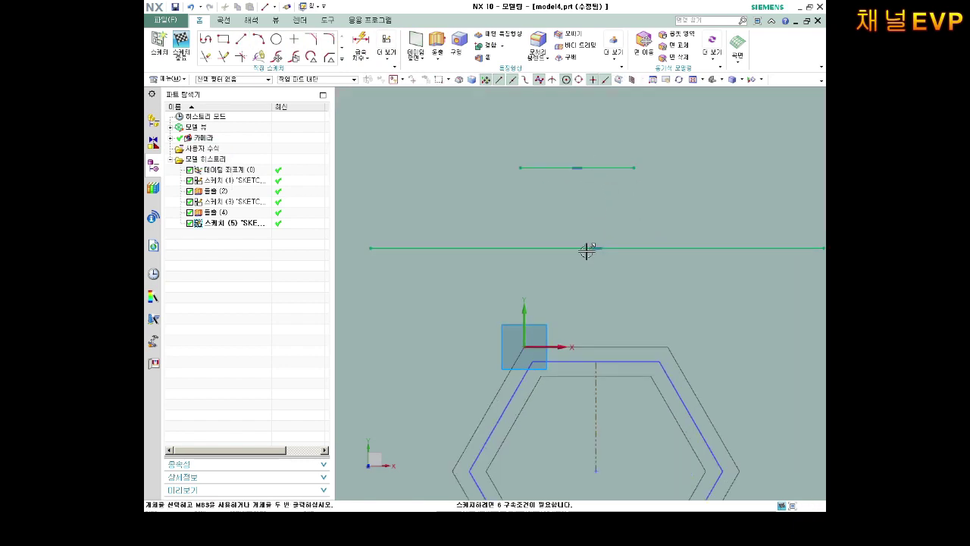
pyautogui.scroll(-2, 594, 230)
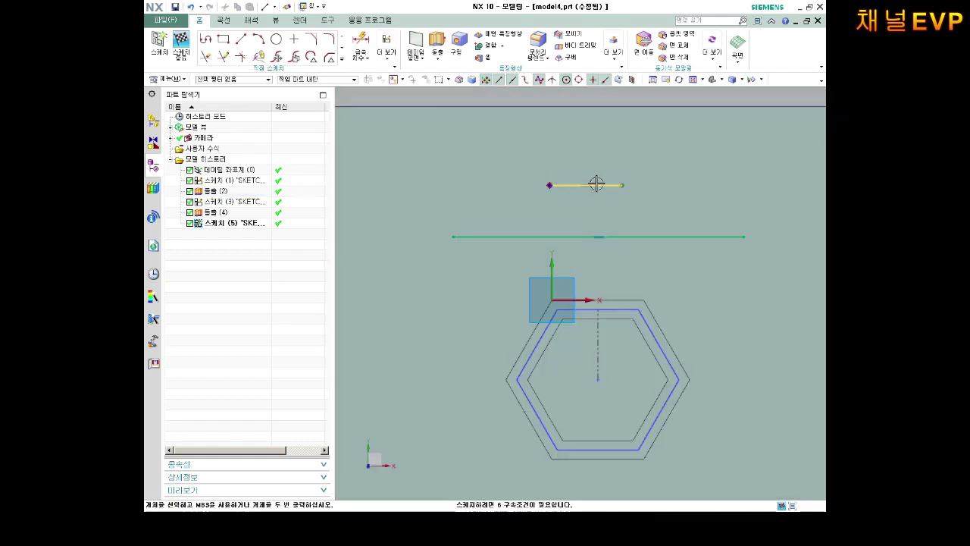
pyautogui.scroll(-2, 667, 265)
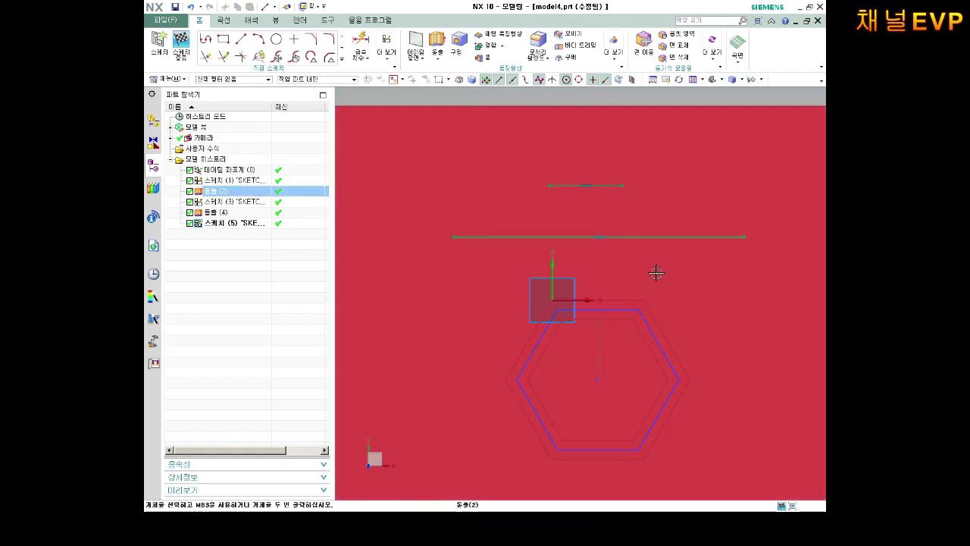
pyautogui.scroll(-2, 629, 299)
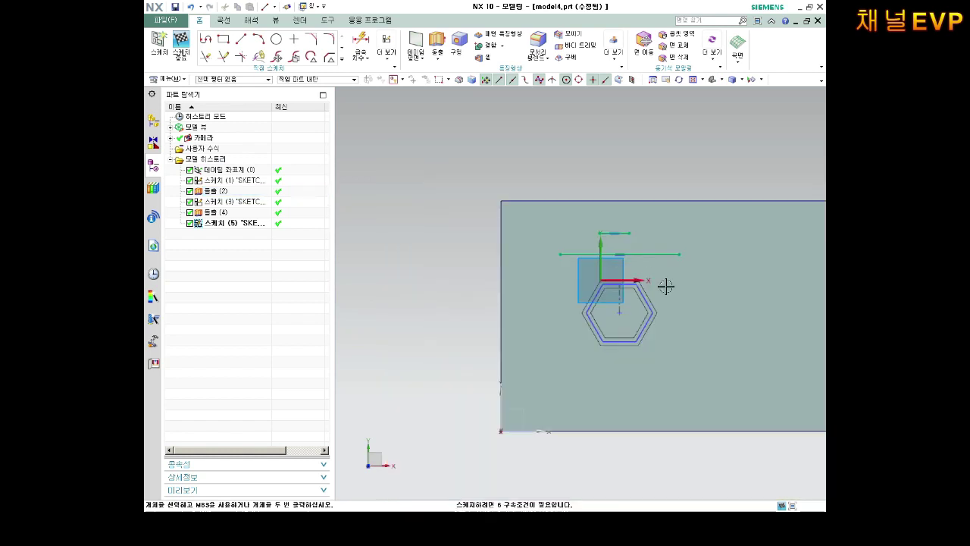
pyautogui.scroll(2, 667, 284)
pyautogui.click(181, 44)
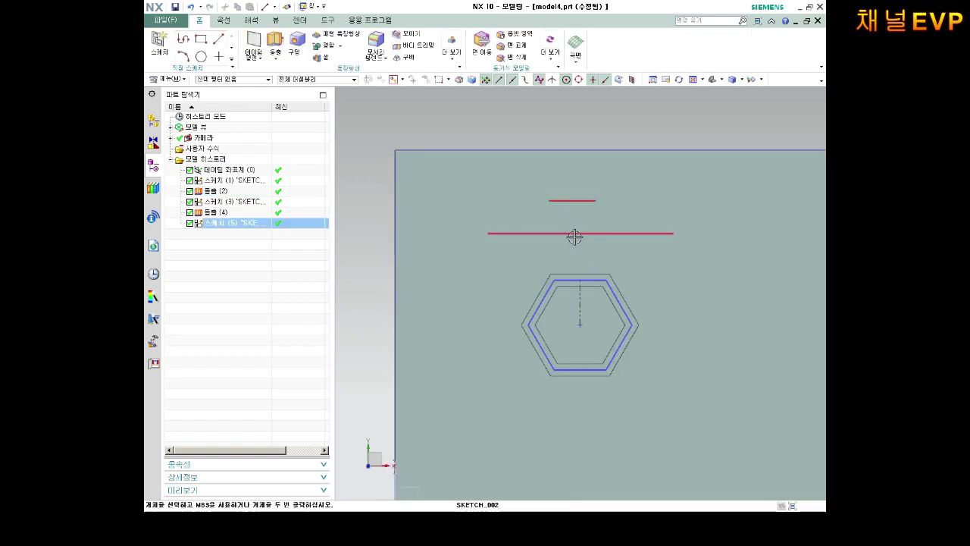
# Cut the two sketch lines into the plate as 4 mm-deep slots with a symmetric 2 offset.
pyautogui.click(275, 53)
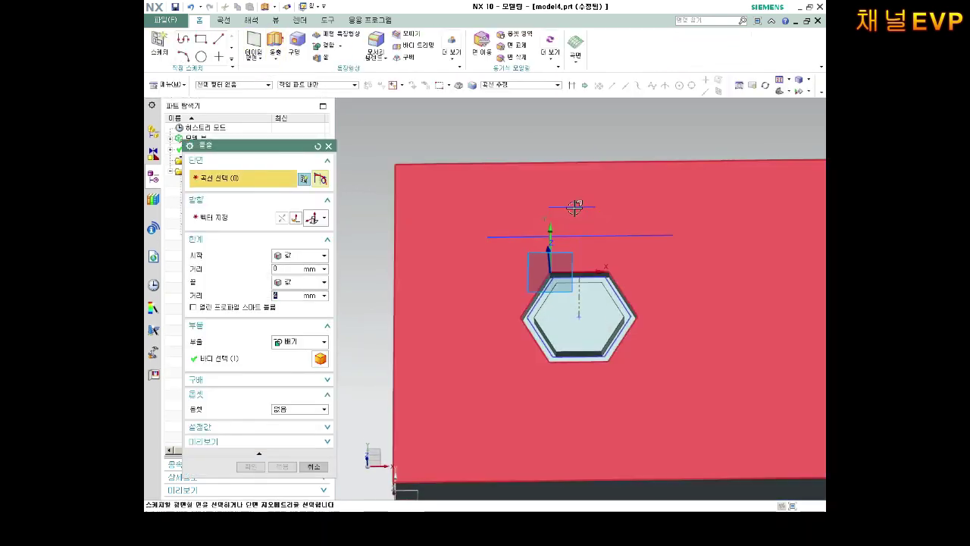
pyautogui.moveTo(581, 235); pyautogui.dragTo(469, 319, button='middle')
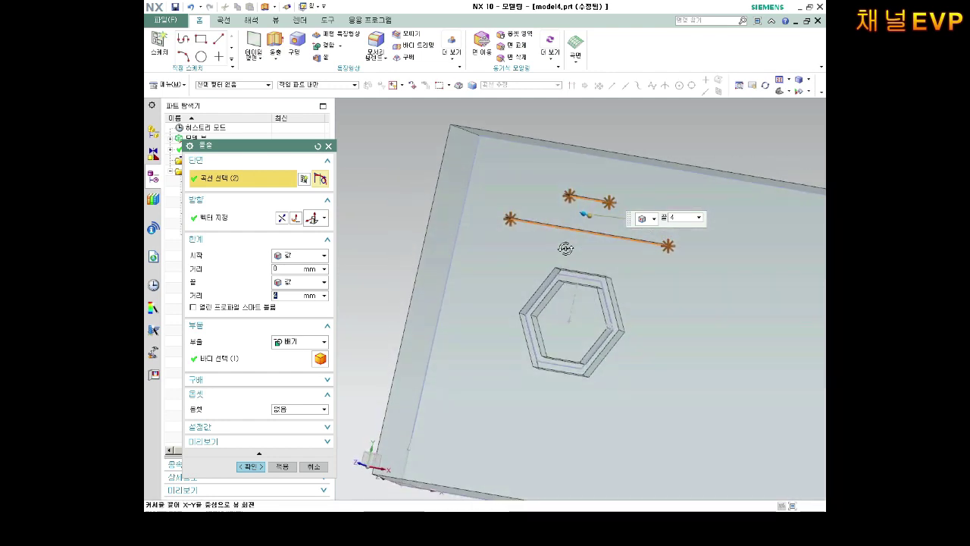
pyautogui.click(297, 412)
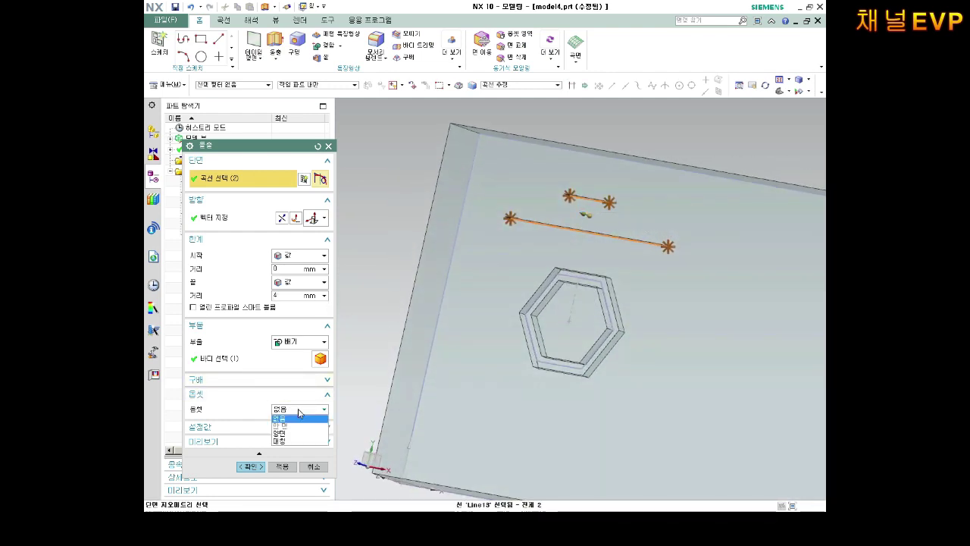
pyautogui.click(290, 441)
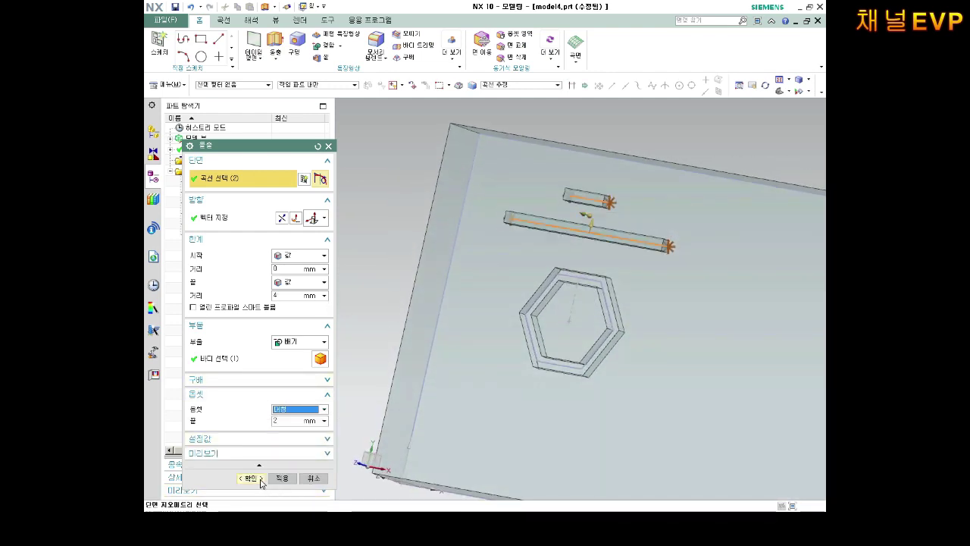
pyautogui.click(282, 477)
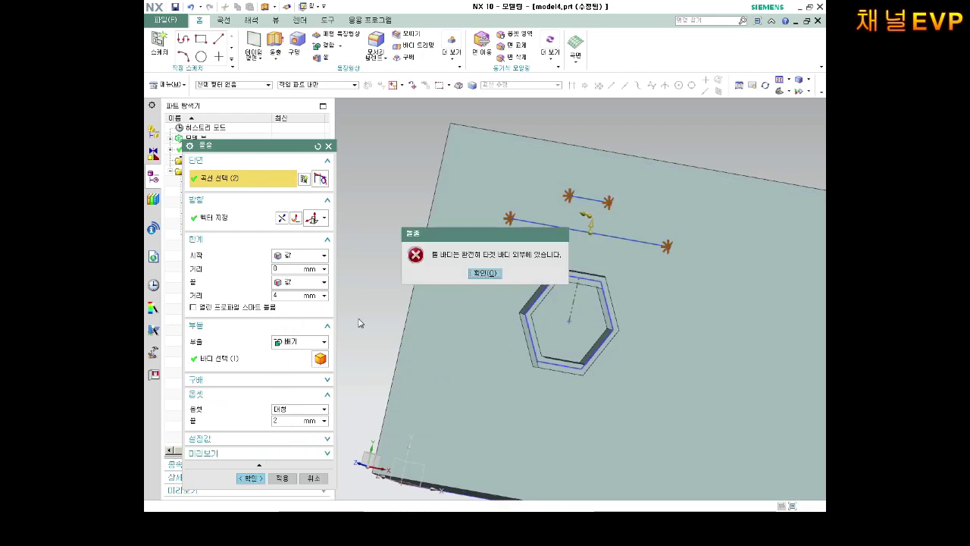
pyautogui.click(489, 273)
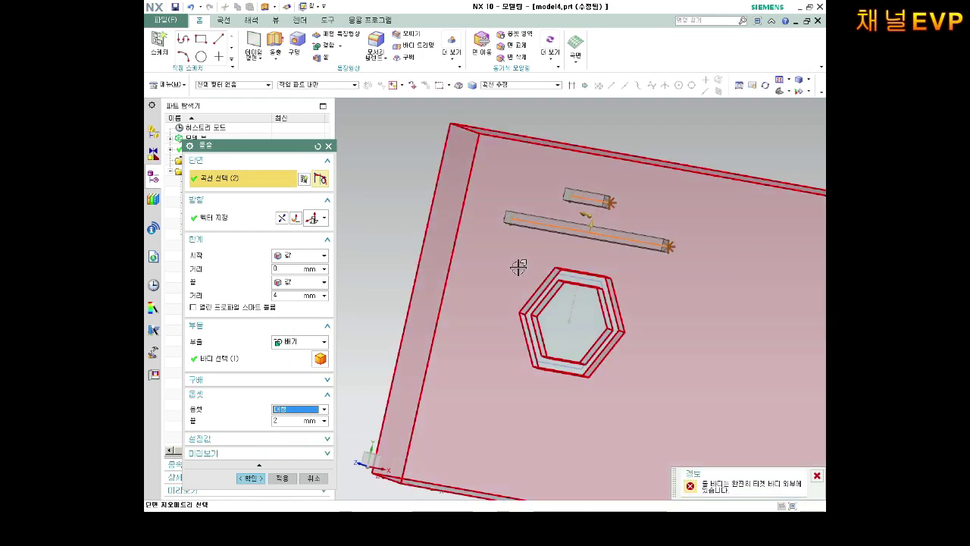
pyautogui.moveTo(616, 277); pyautogui.dragTo(530, 319, button='middle')
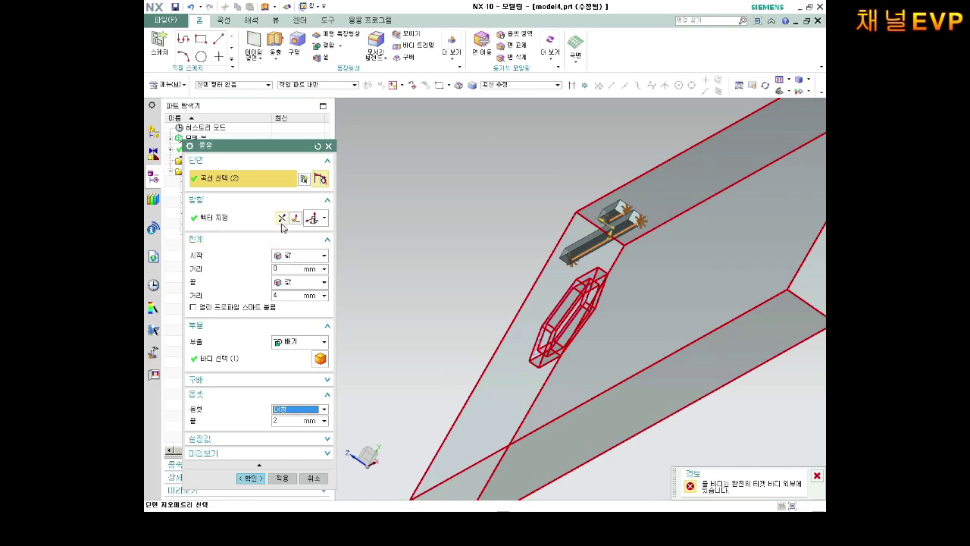
pyautogui.click(250, 478)
# Reopen extrude (6) with rollback and accept it without changes.
pyautogui.moveTo(530, 341); pyautogui.dragTo(596, 303, button='middle')
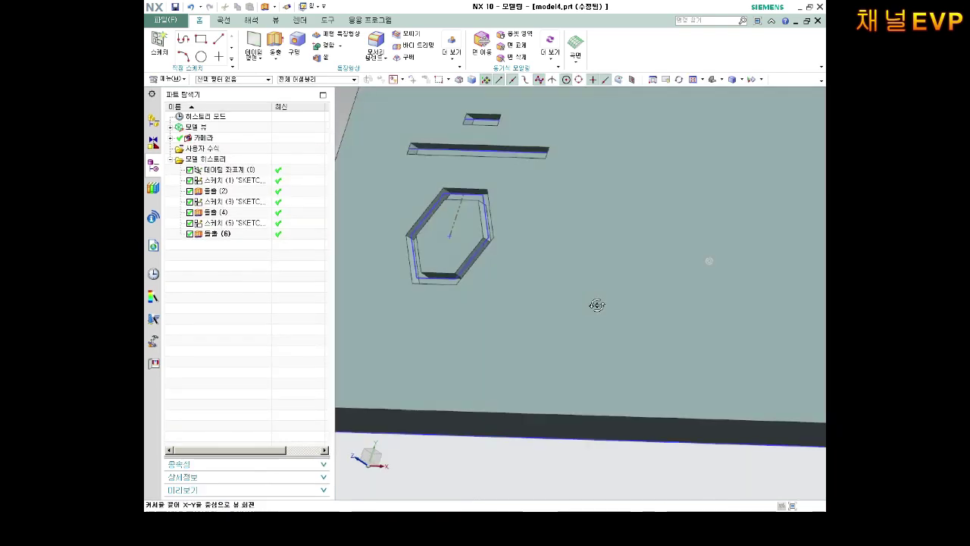
pyautogui.scroll(3, 595, 303)
pyautogui.scroll(-1, 461, 150)
pyautogui.scroll(-2, 453, 115)
pyautogui.scroll(3, 440, 125)
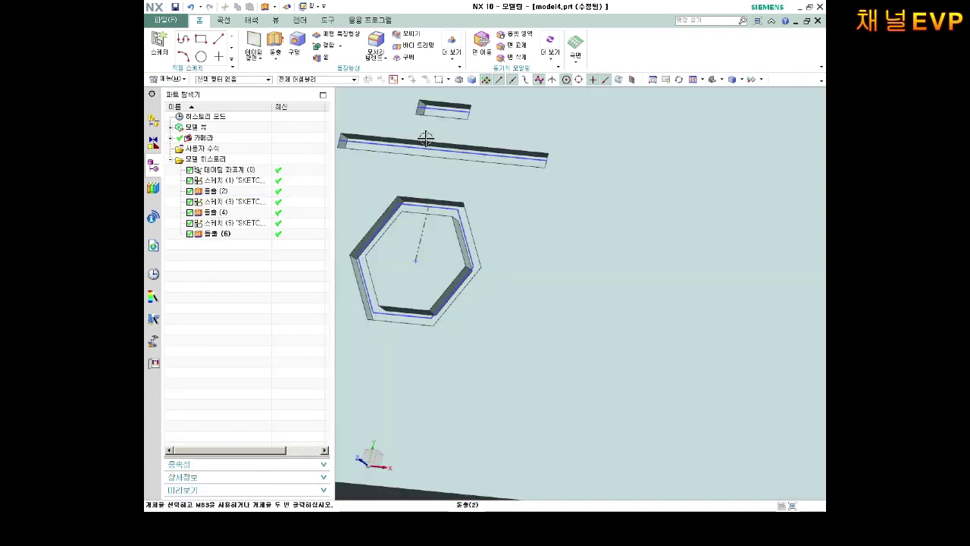
pyautogui.scroll(1, 428, 144)
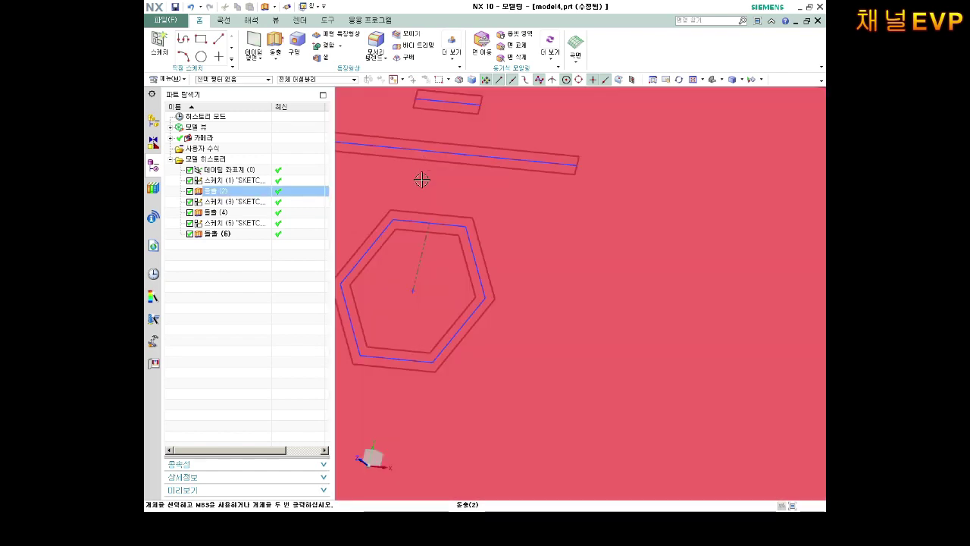
pyautogui.scroll(-4, 421, 179)
pyautogui.scroll(3, 421, 204)
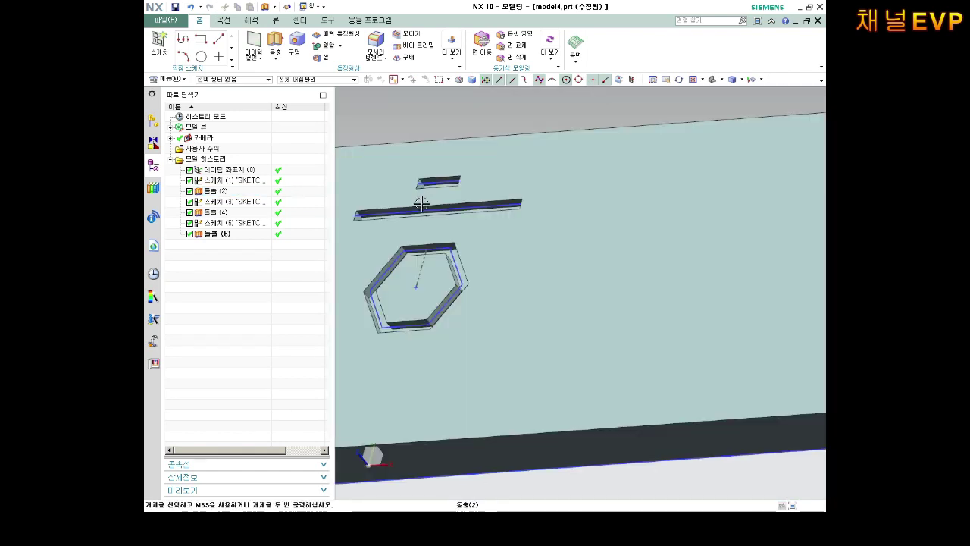
pyautogui.rightClick(230, 234)
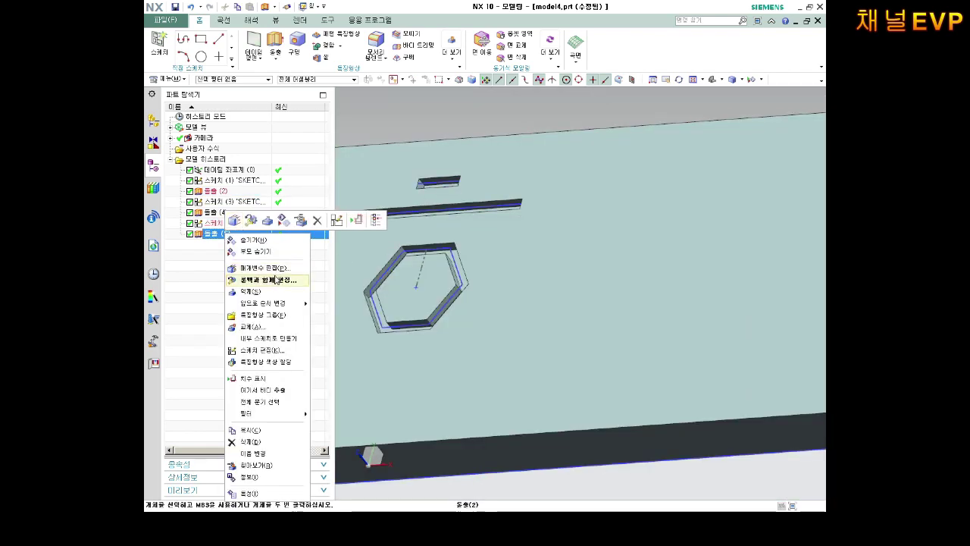
pyautogui.click(275, 279)
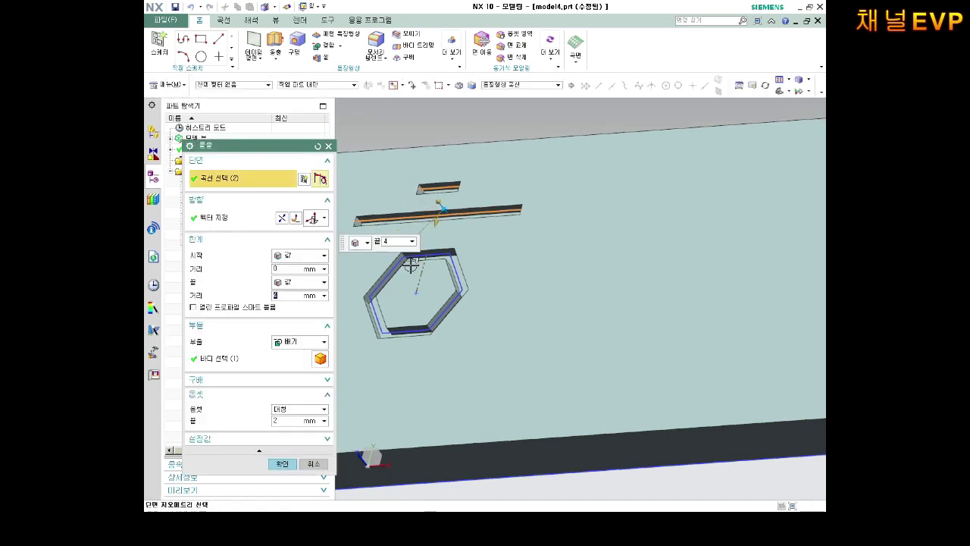
pyautogui.middleClick(536, 186)
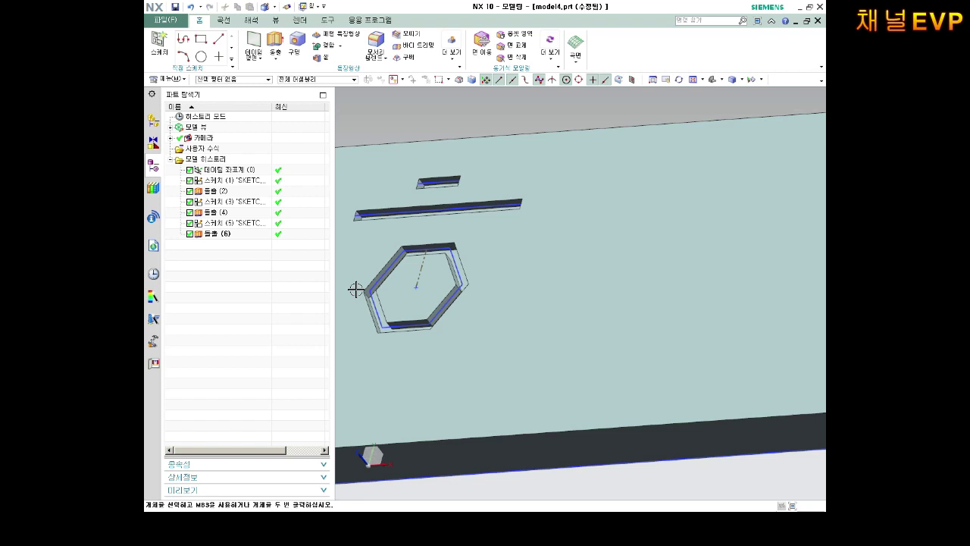
# Select slot sketch (5) in the Part Navigator and bring up its actions menu.
pyautogui.rightClick(224, 236)
pyautogui.click(227, 223)
pyautogui.rightClick(228, 223)
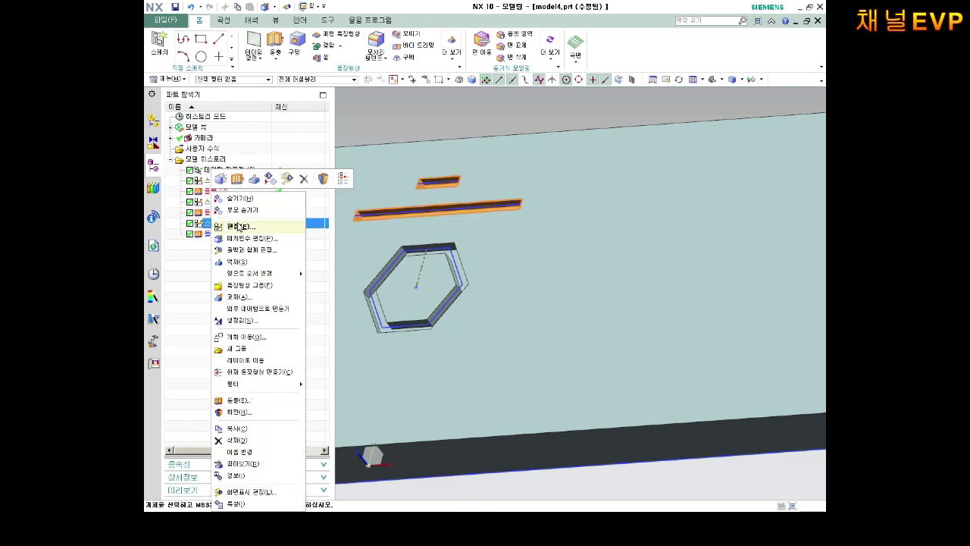
# In sketch (5), add a vertical line from the long slot's midpoint up through the short slot.
pyautogui.click(238, 226)
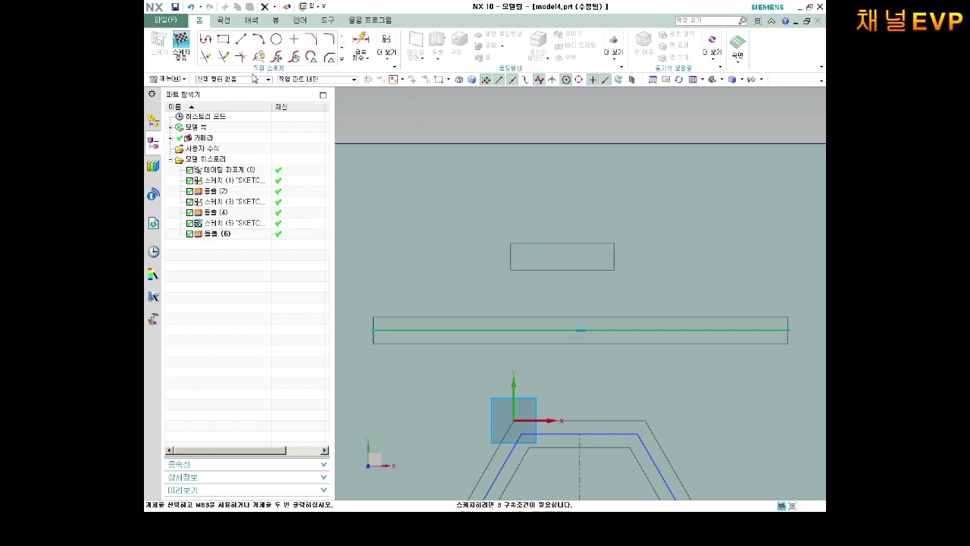
pyautogui.click(240, 42)
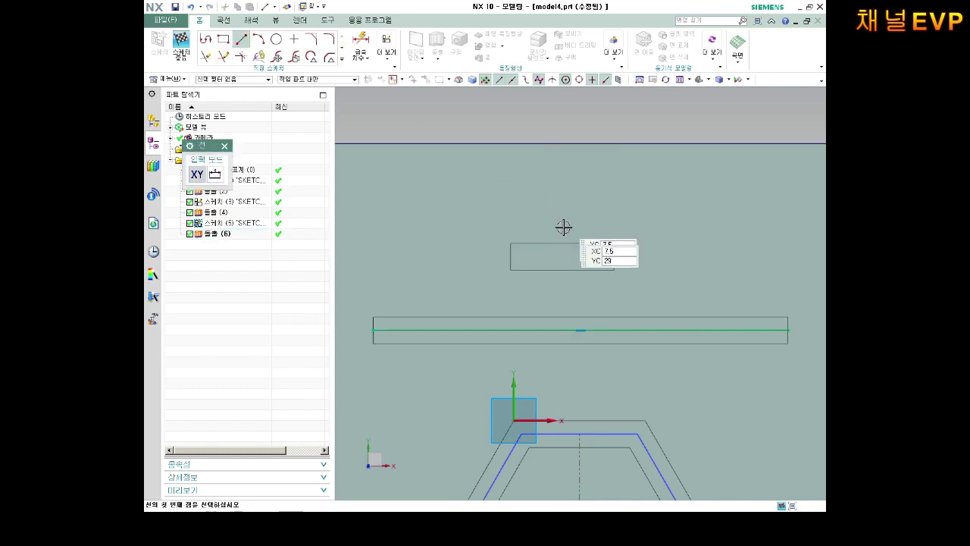
pyautogui.click(569, 330)
pyautogui.click(569, 209)
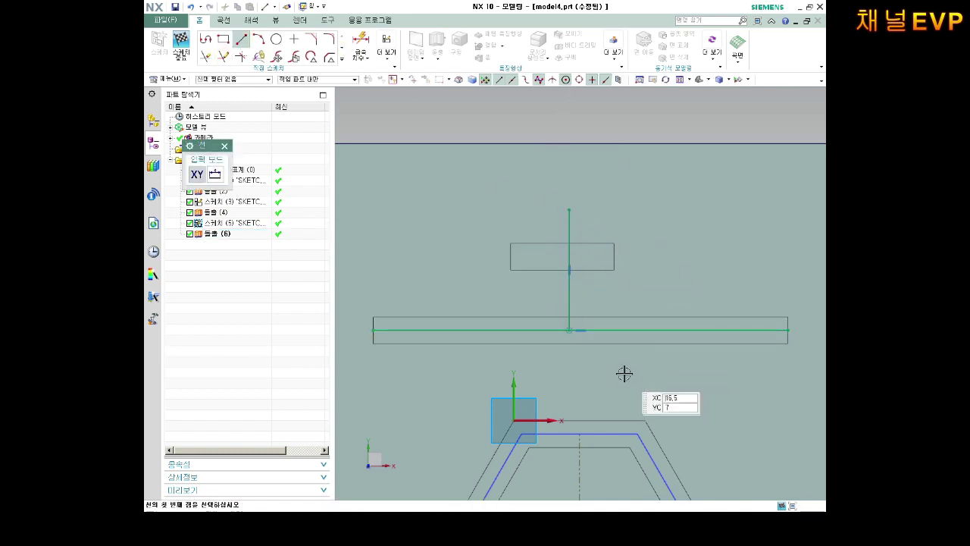
pyautogui.press('Escape')
pyautogui.scroll(-1, 613, 347)
pyautogui.moveTo(612, 347); pyautogui.dragTo(570, 309, button='middle')
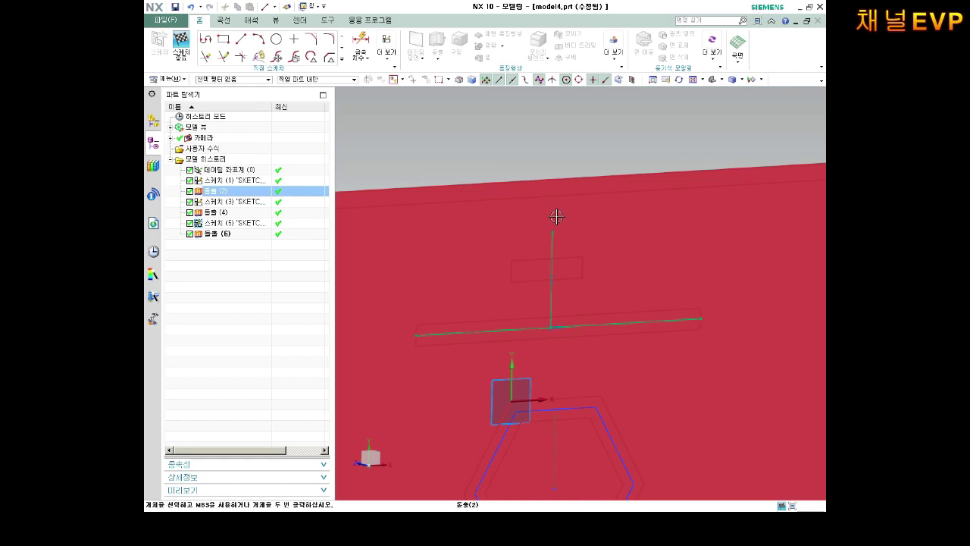
pyautogui.moveTo(556, 217); pyautogui.dragTo(599, 342, button='middle')
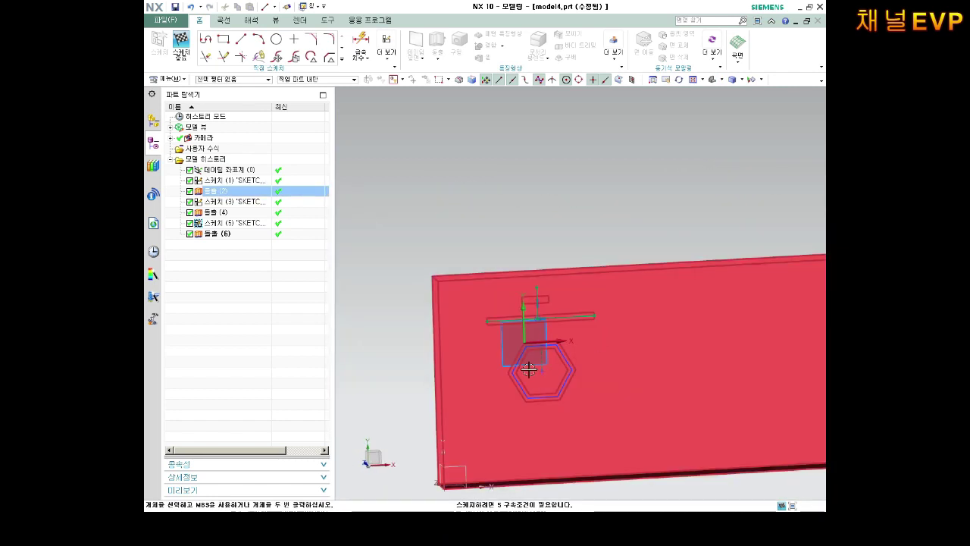
pyautogui.click(180, 44)
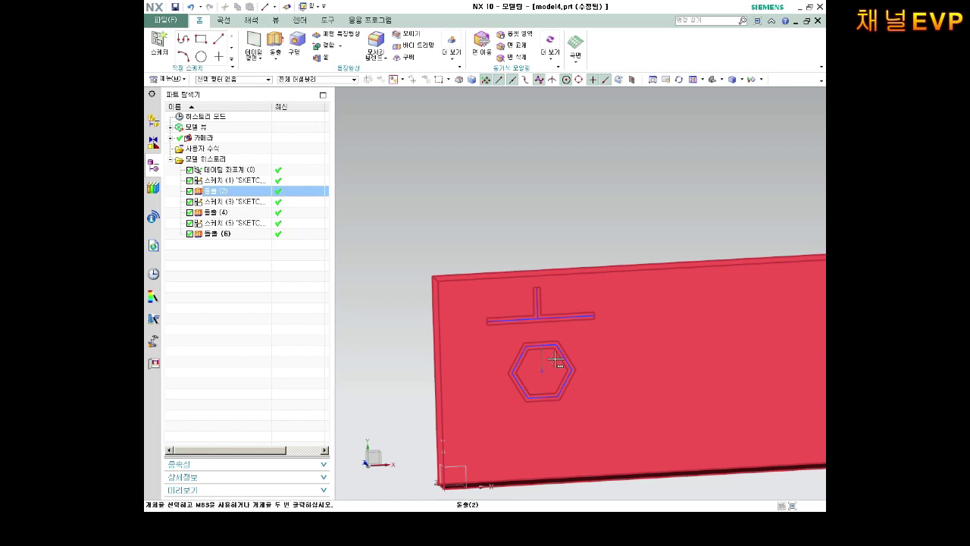
# Reopen sketch (5) and draw a short line crossing the vertical line.
pyautogui.scroll(2, 552, 306)
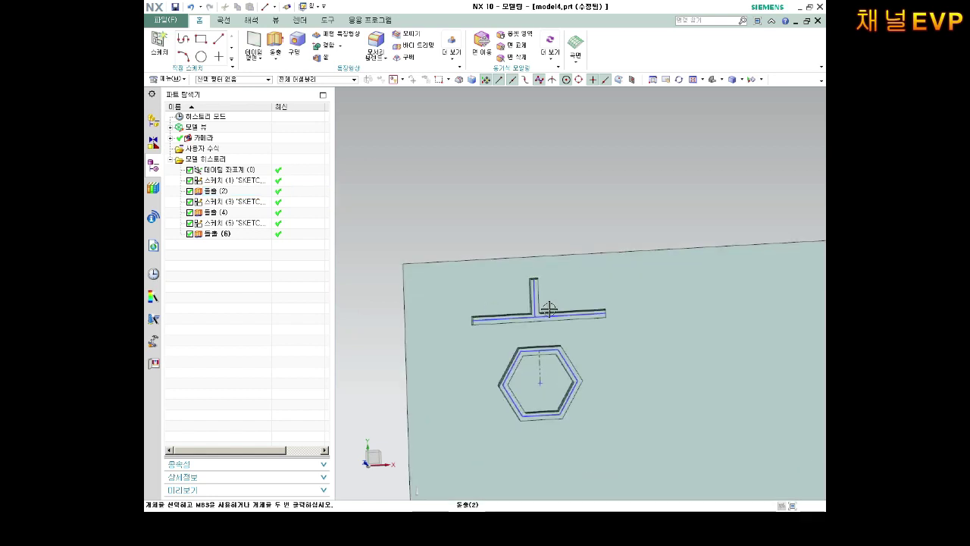
pyautogui.scroll(2, 552, 307)
pyautogui.rightClick(227, 223)
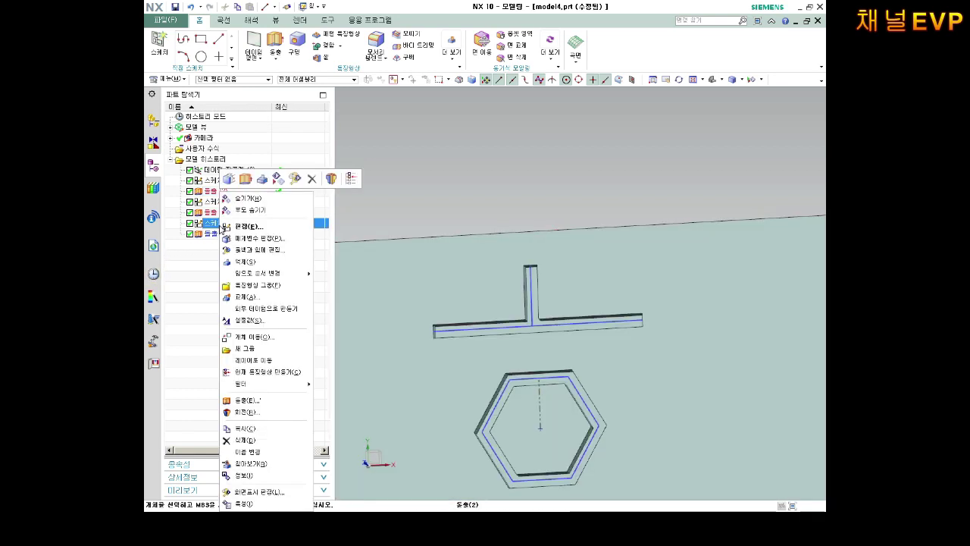
pyautogui.click(256, 227)
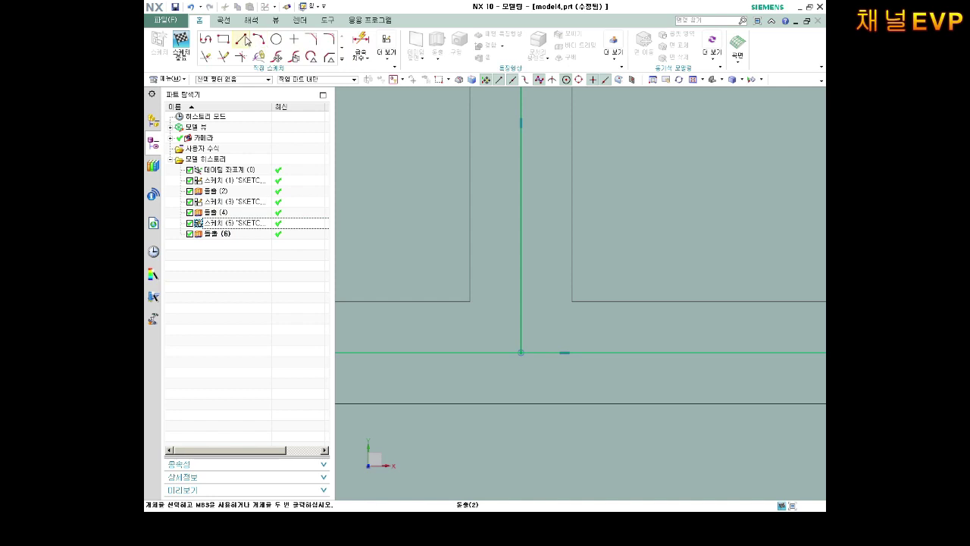
pyautogui.click(241, 39)
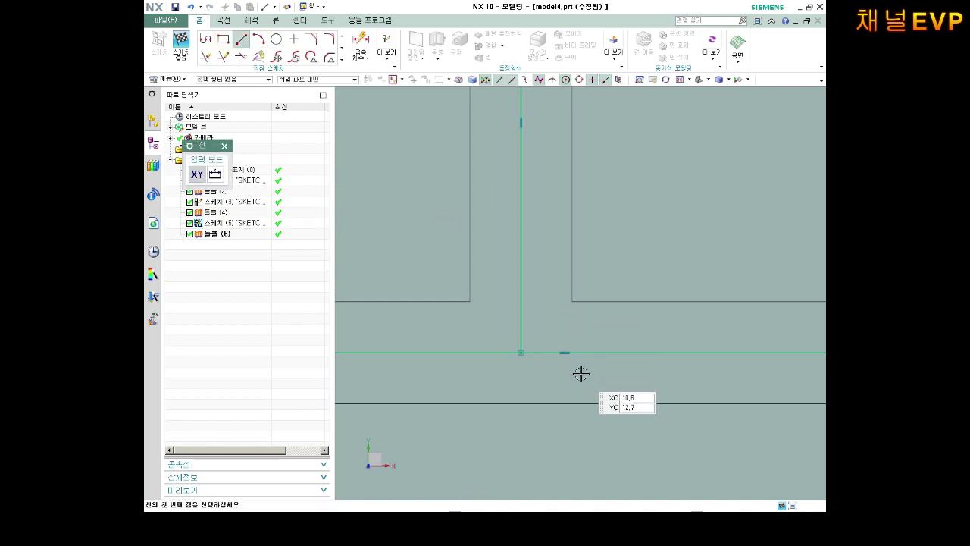
pyautogui.click(505, 335)
pyautogui.click(539, 331)
pyautogui.press('Escape')
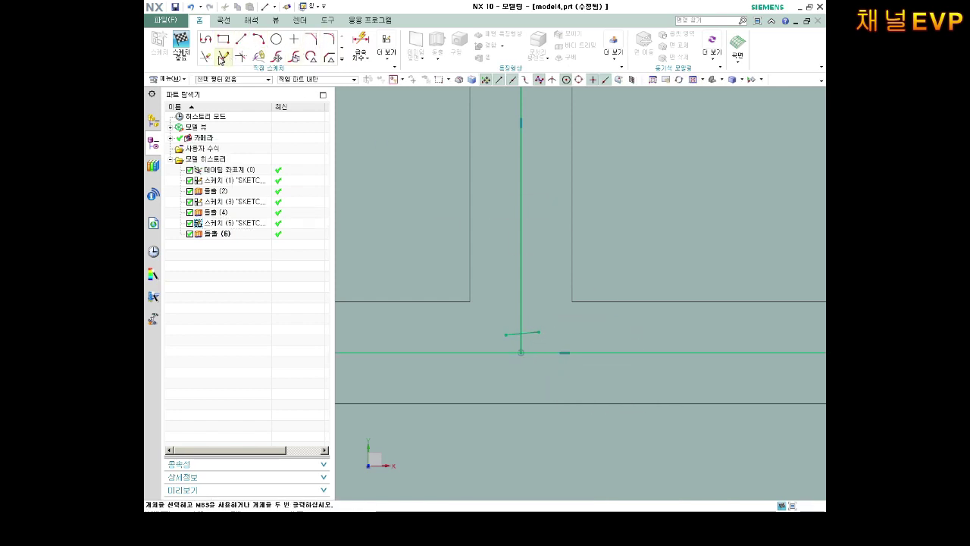
# Quick Trim away the short stub for a clean T junction, then finish the sketch.
pyautogui.click(206, 56)
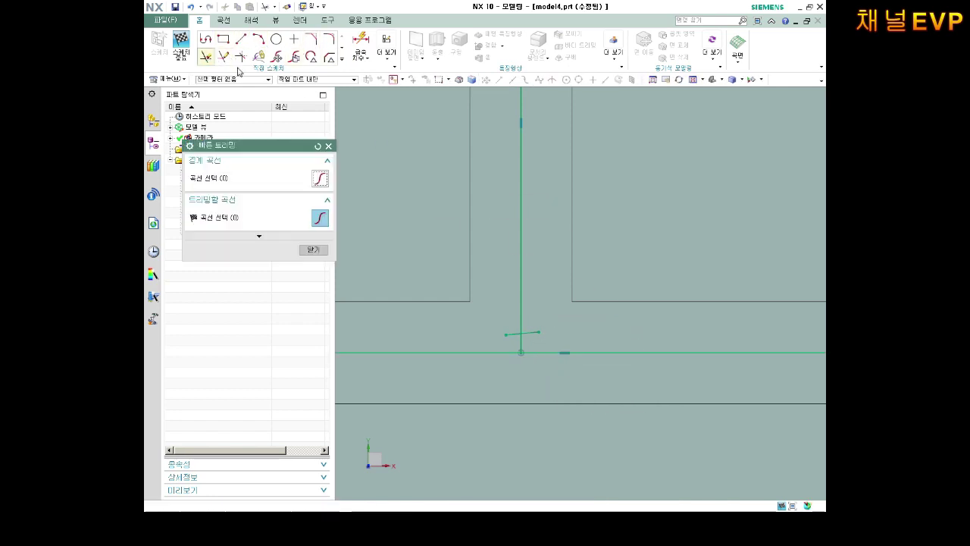
pyautogui.click(530, 332)
pyautogui.scroll(3, 538, 340)
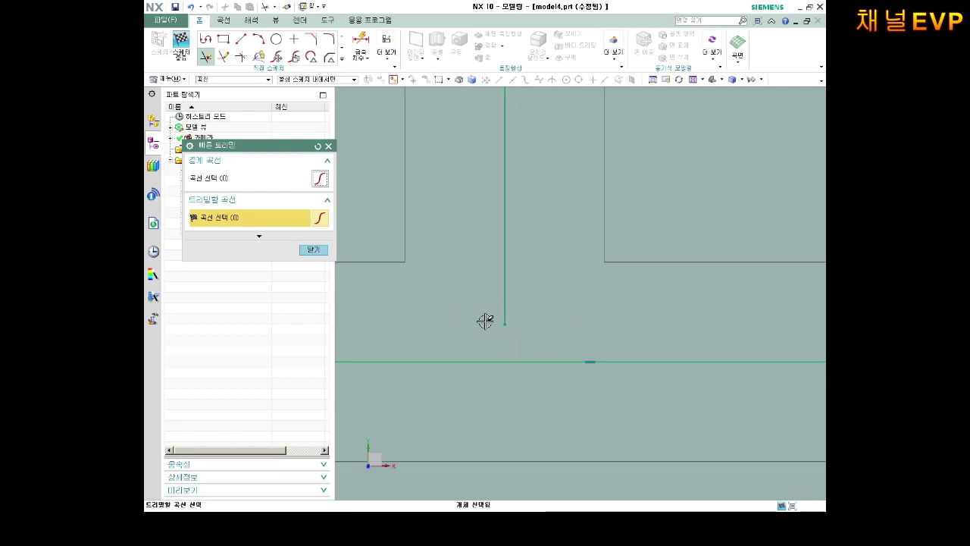
pyautogui.scroll(-2, 515, 336)
pyautogui.scroll(-2, 556, 334)
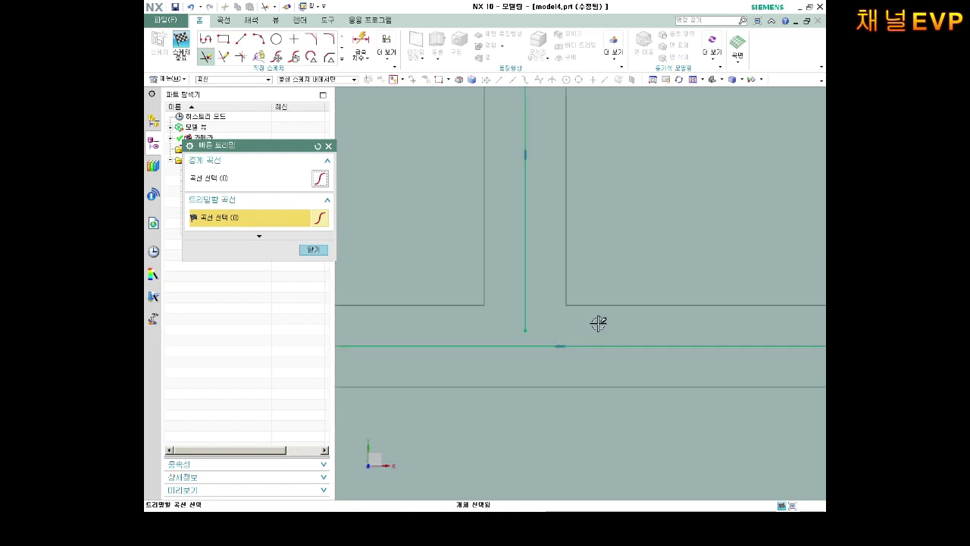
pyautogui.hotkey('ctrl', 'q')
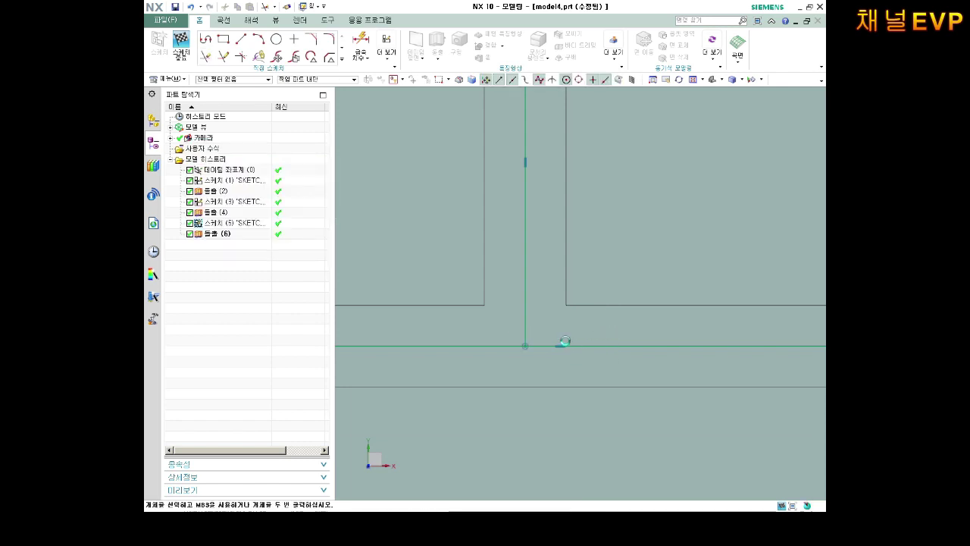
# Select features sketch (3) through extrude (6) in the Part Navigator and bring up the Delete option.
pyautogui.scroll(-2, 474, 219)
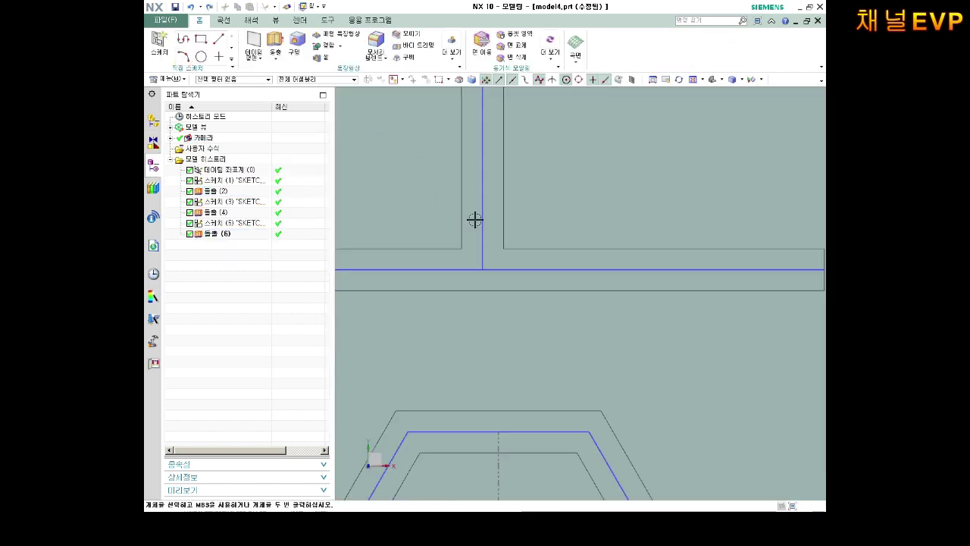
pyautogui.scroll(-2, 474, 219)
pyautogui.moveTo(474, 219); pyautogui.dragTo(457, 219, button='middle')
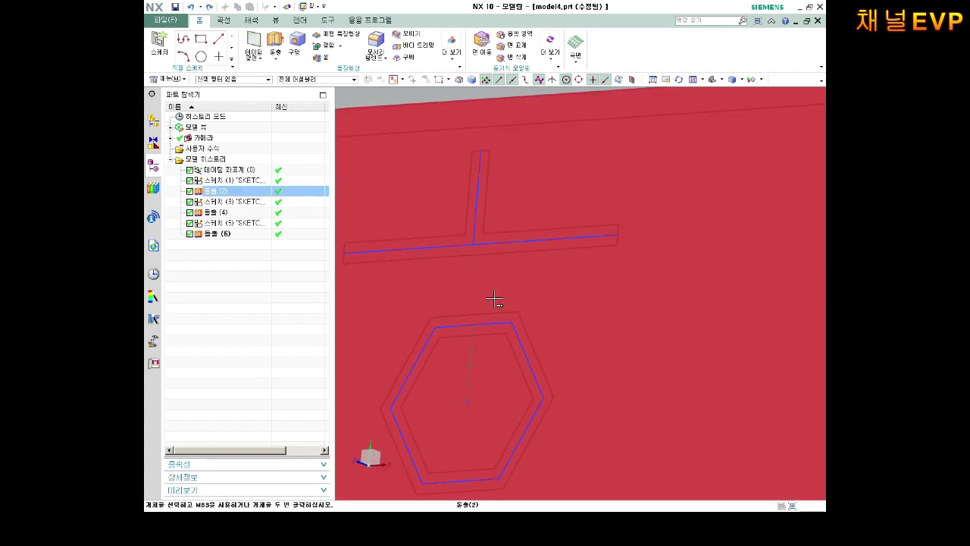
pyautogui.scroll(-3, 429, 255)
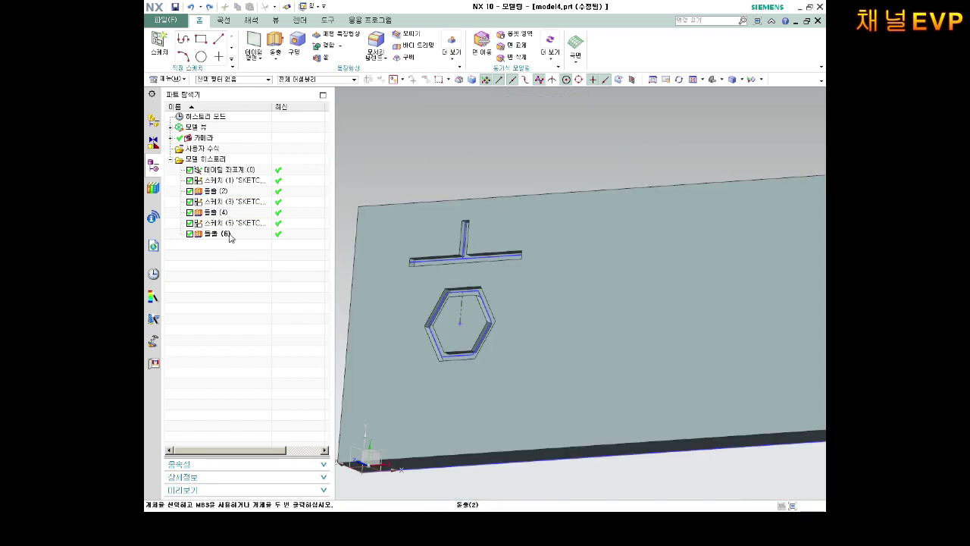
pyautogui.click(230, 224)
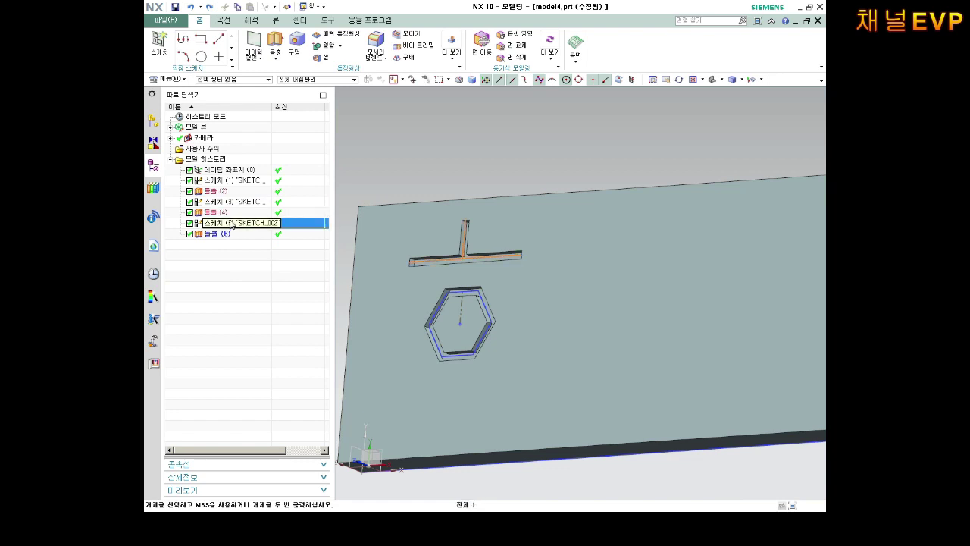
pyautogui.click(227, 203)
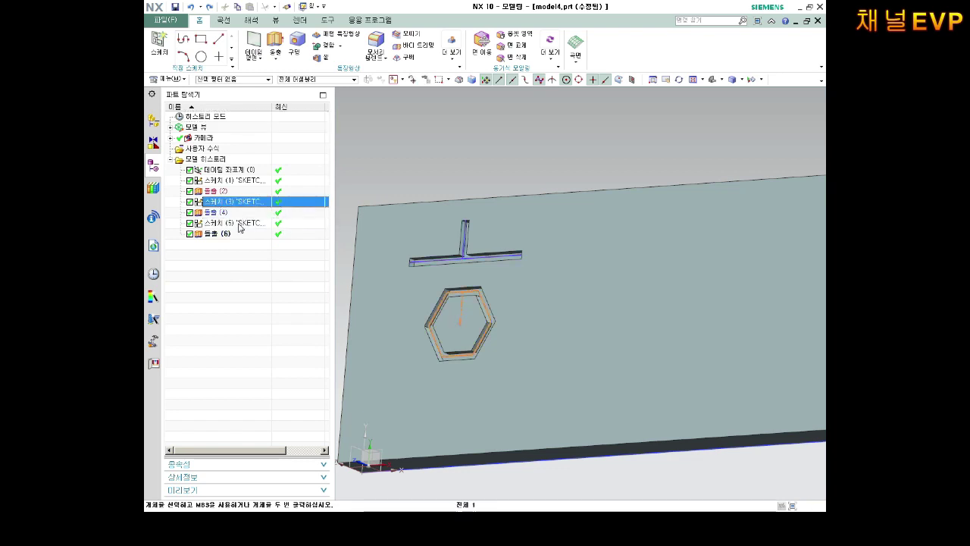
pyautogui.keyDown('shift'); pyautogui.click(222, 234); pyautogui.keyUp('shift')
pyautogui.rightClick(221, 236)
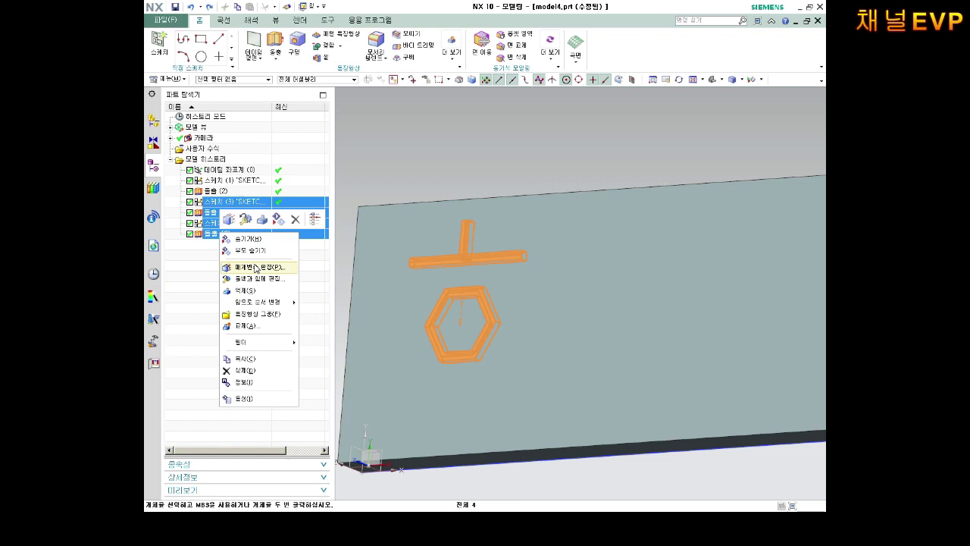
pyautogui.click(245, 370)
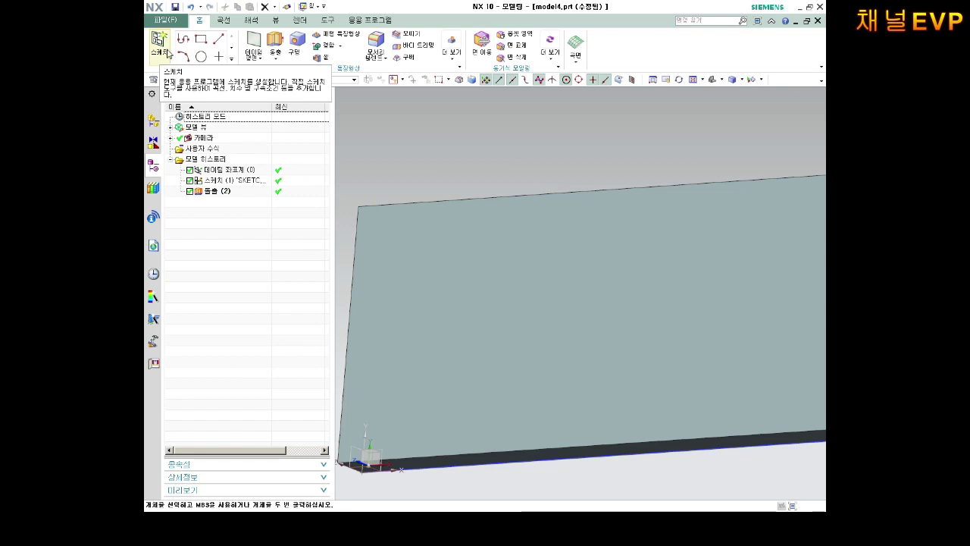
# Start a sketch on the plate face and draw the ㄱ as a horizontal-then-diagonal profile.
pyautogui.click(160, 41)
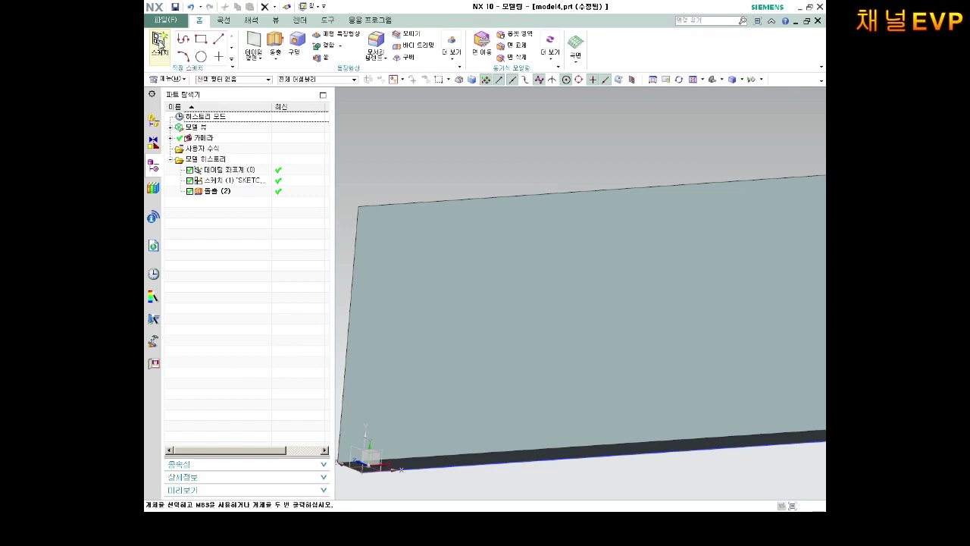
pyautogui.click(394, 266)
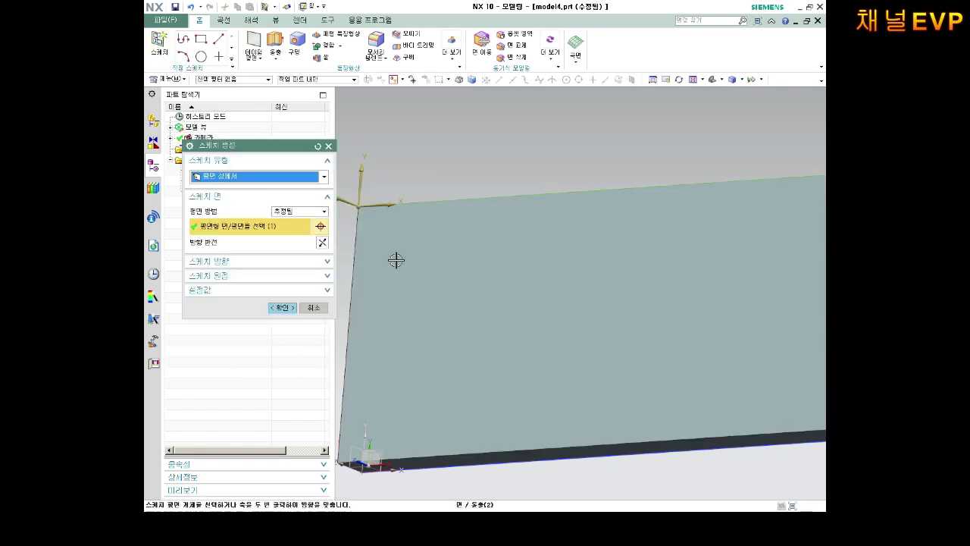
pyautogui.click(280, 307)
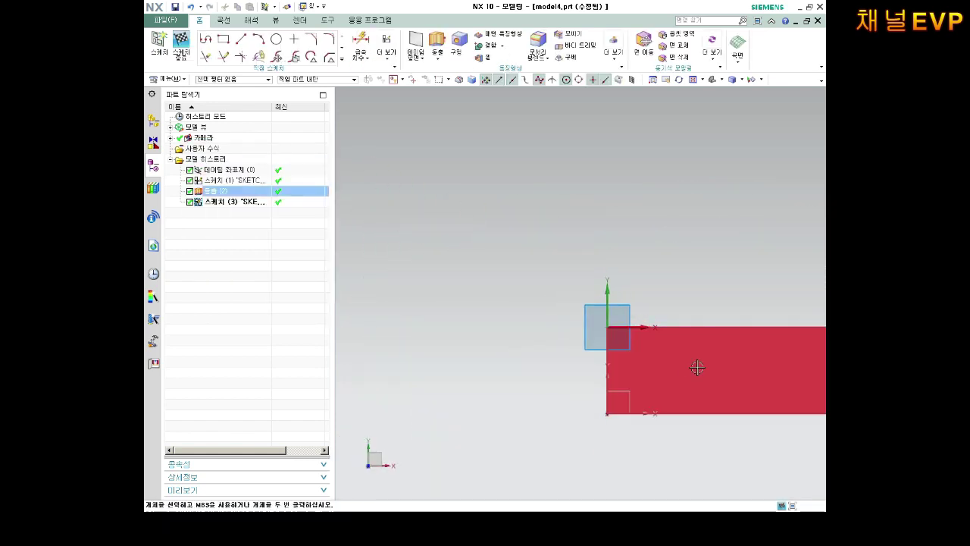
pyautogui.scroll(-5, 697, 367)
pyautogui.click(203, 40)
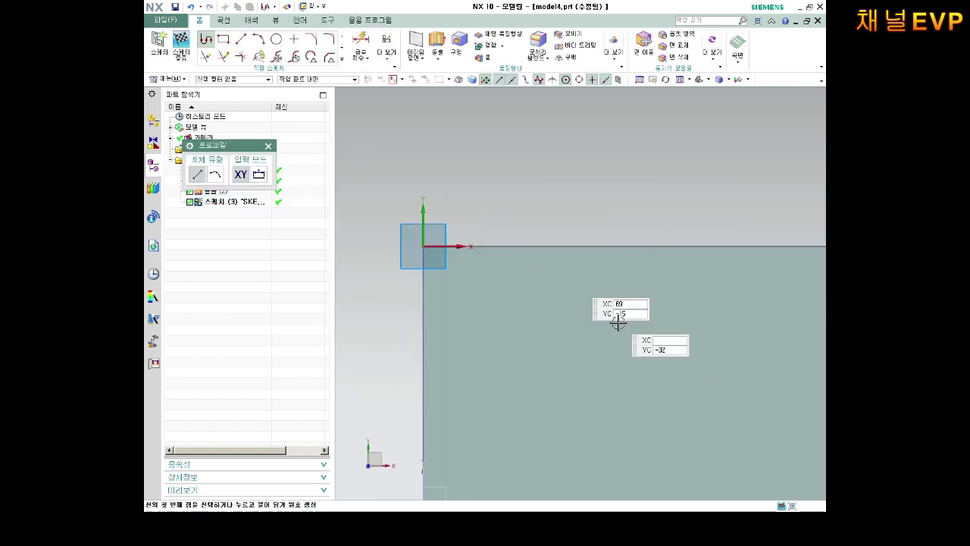
pyautogui.click(593, 321)
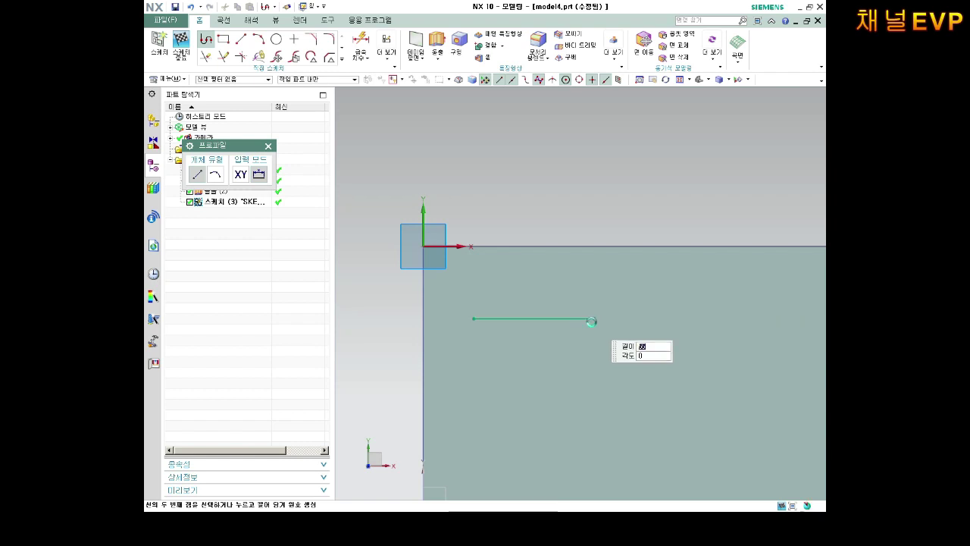
pyautogui.click(489, 451)
pyautogui.scroll(-4, 492, 450)
pyautogui.scroll(3, 550, 396)
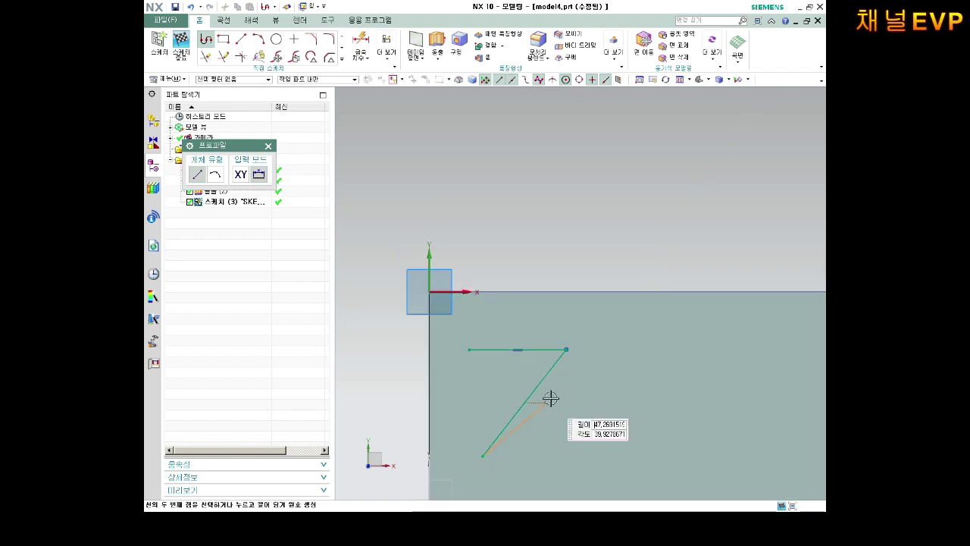
pyautogui.scroll(2, 599, 325)
pyautogui.press('Escape')
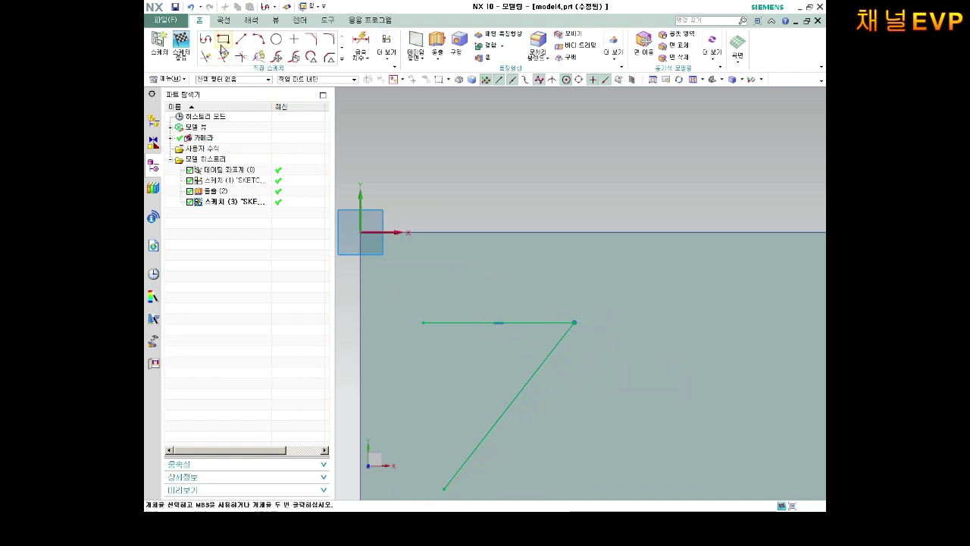
# Add a vertical line to the right of the ㄱ and a small rectangle below the strokes.
pyautogui.click(241, 39)
pyautogui.click(633, 286)
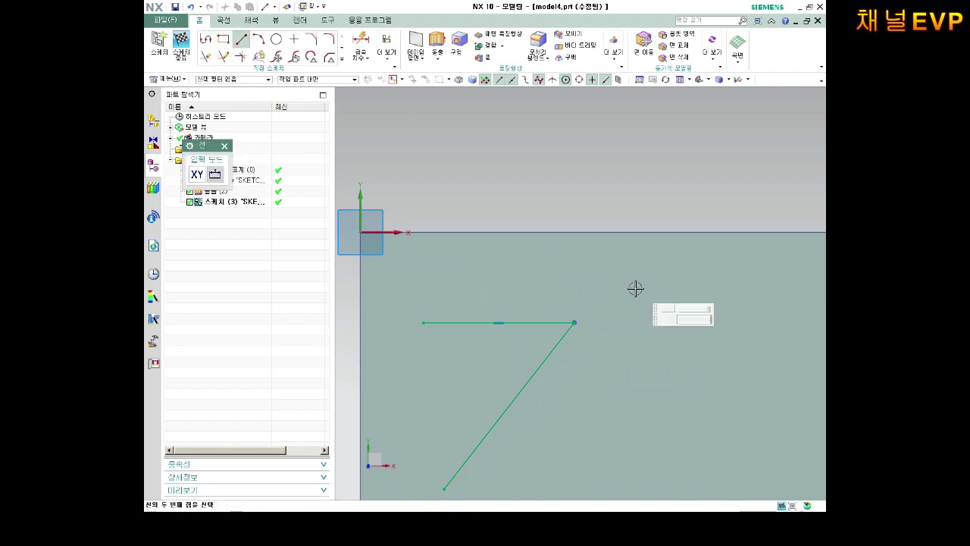
pyautogui.click(638, 480)
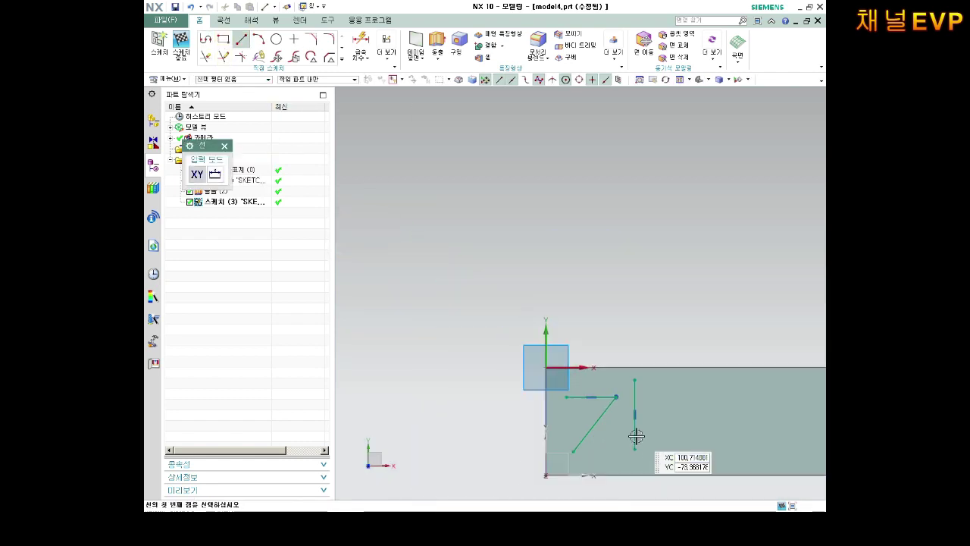
pyautogui.press('Escape')
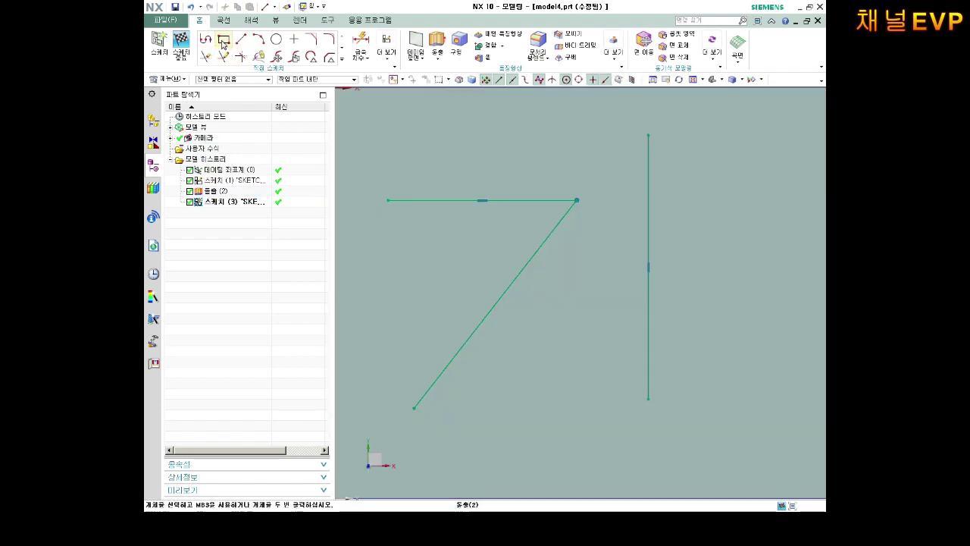
pyautogui.click(222, 41)
pyautogui.click(494, 409)
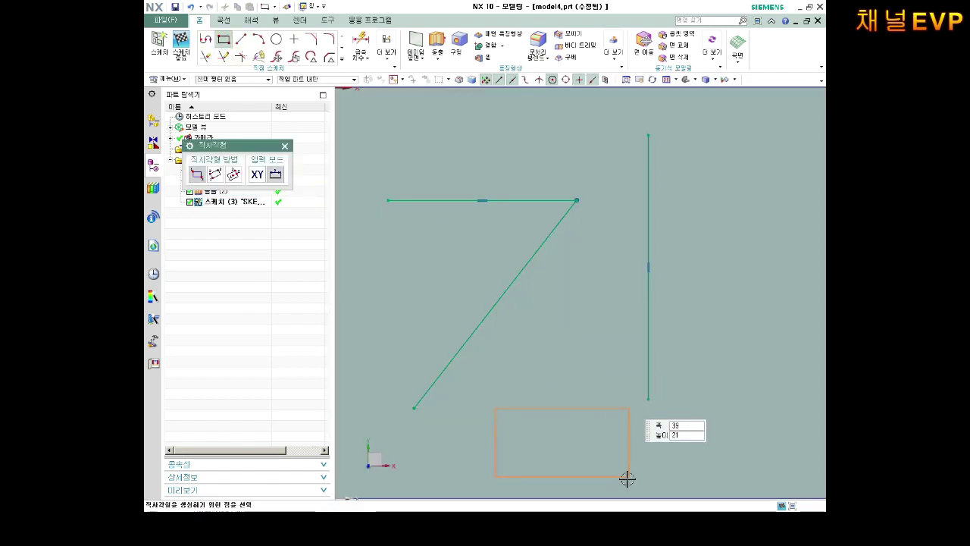
pyautogui.click(627, 479)
pyautogui.hotkey('ctrl', 'q')
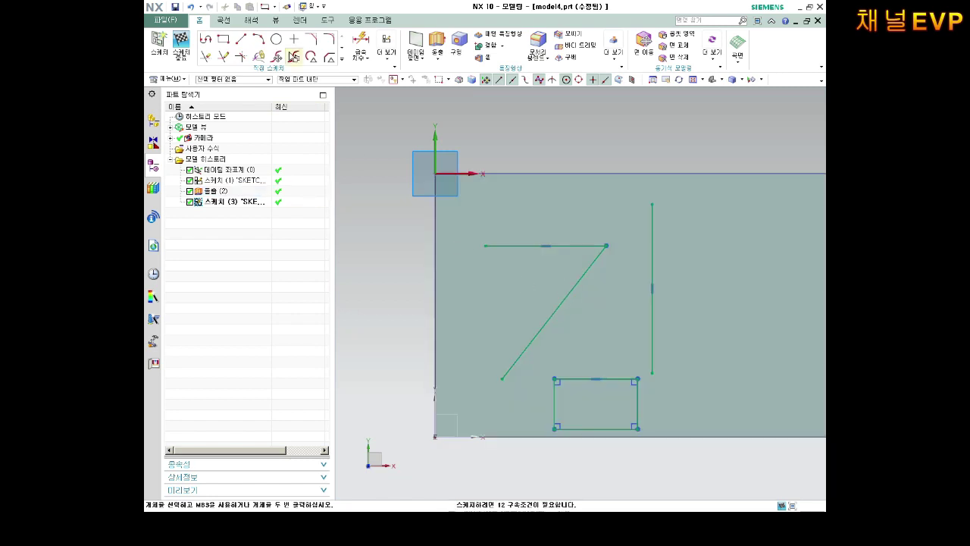
# Dimension the ㄱ's top line to a length of 30 with Rapid Dimension.
pyautogui.click(361, 41)
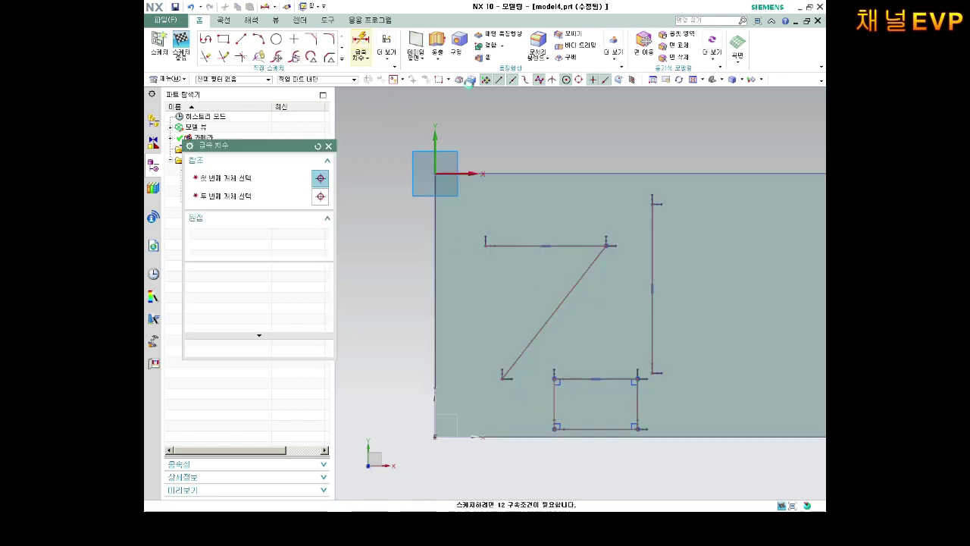
pyautogui.click(530, 246)
pyautogui.click(530, 218)
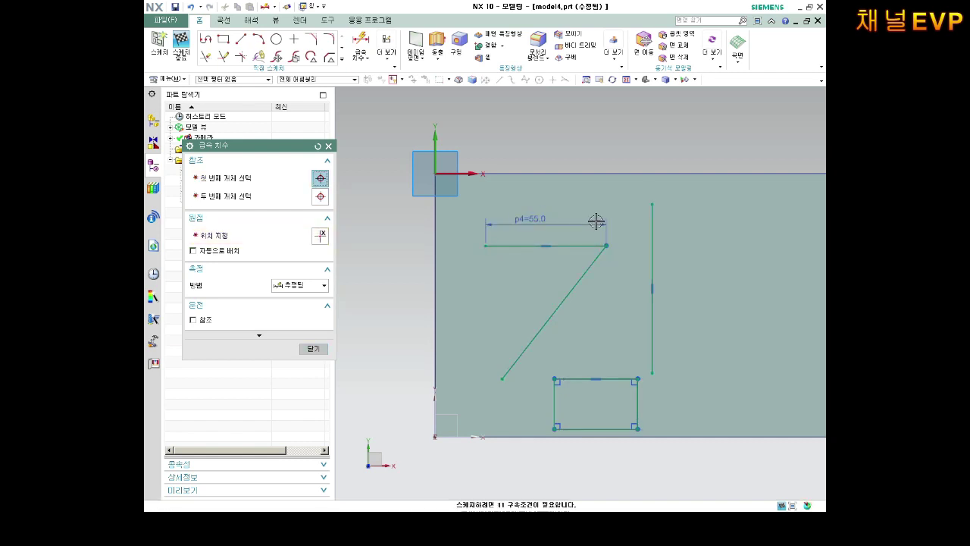
pyautogui.write('30')
pyautogui.press('Return')
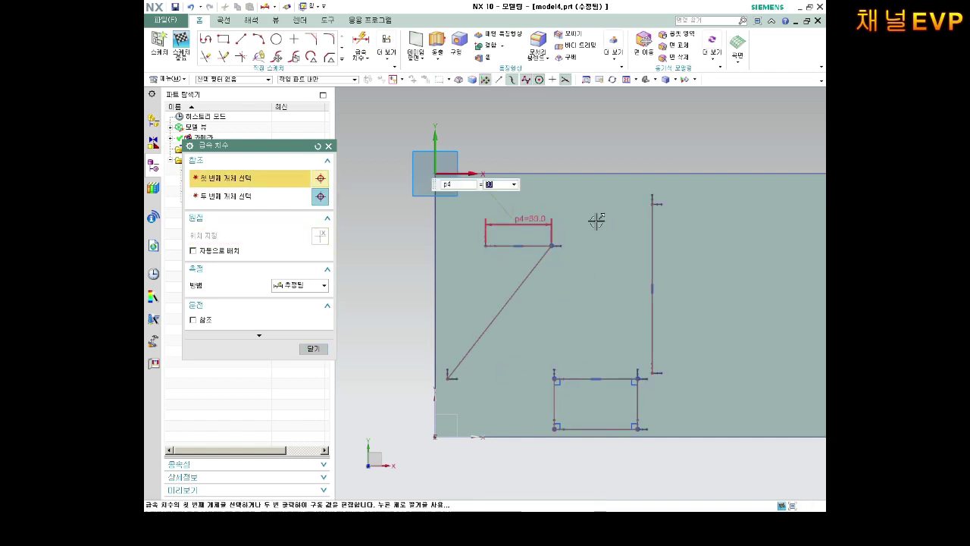
# Add the ㄱ's overall width 40 and height 40 dimensions.
pyautogui.scroll(1, 531, 284)
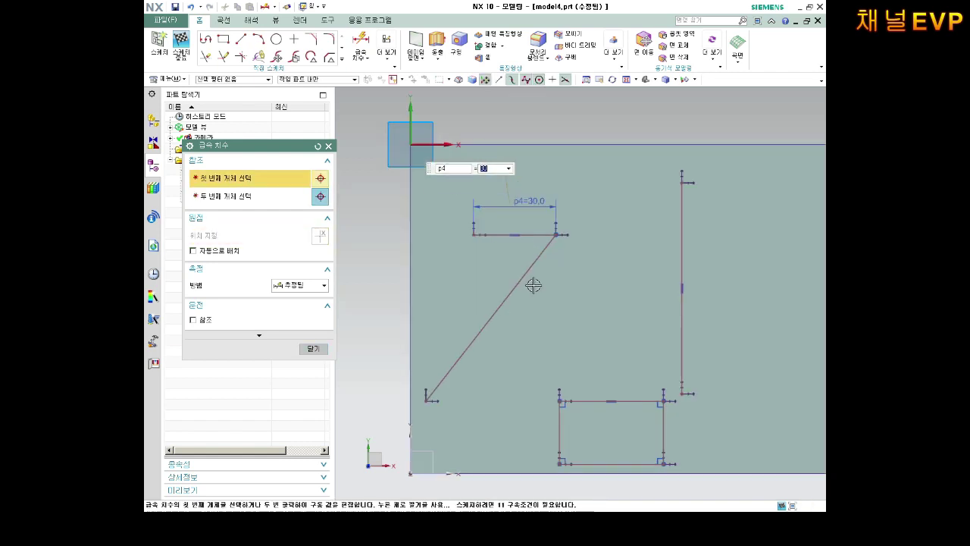
pyautogui.click(526, 275)
pyautogui.click(596, 272)
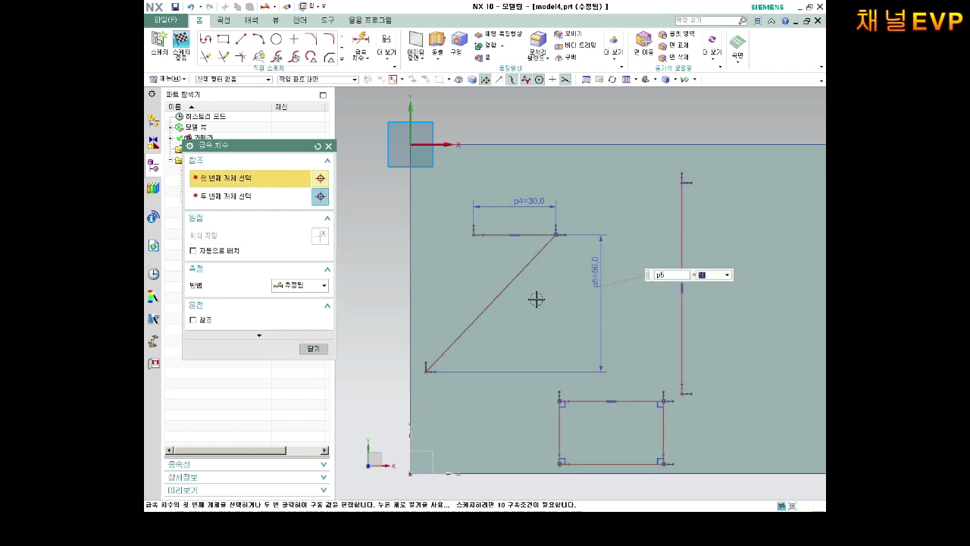
pyautogui.click(470, 325)
pyautogui.click(480, 179)
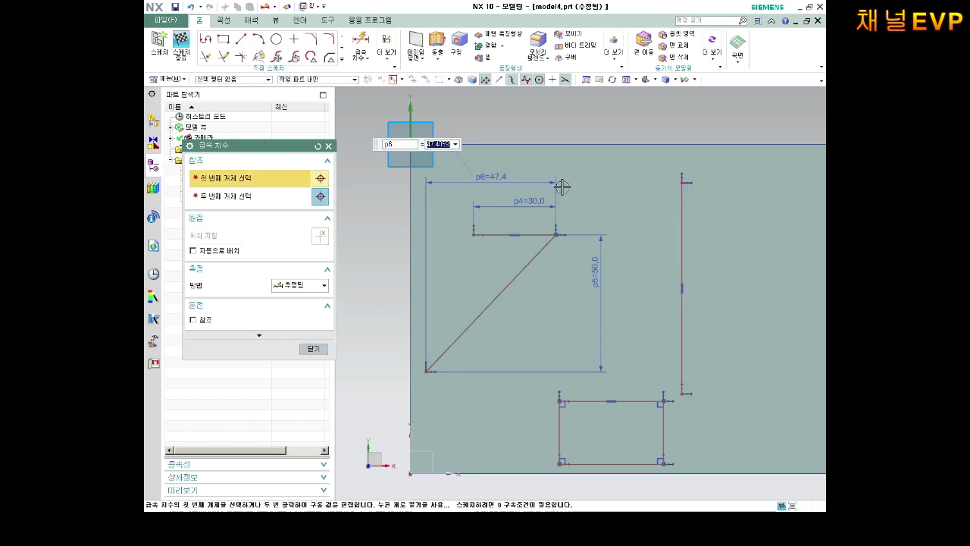
pyautogui.write('40')
pyautogui.press('Return')
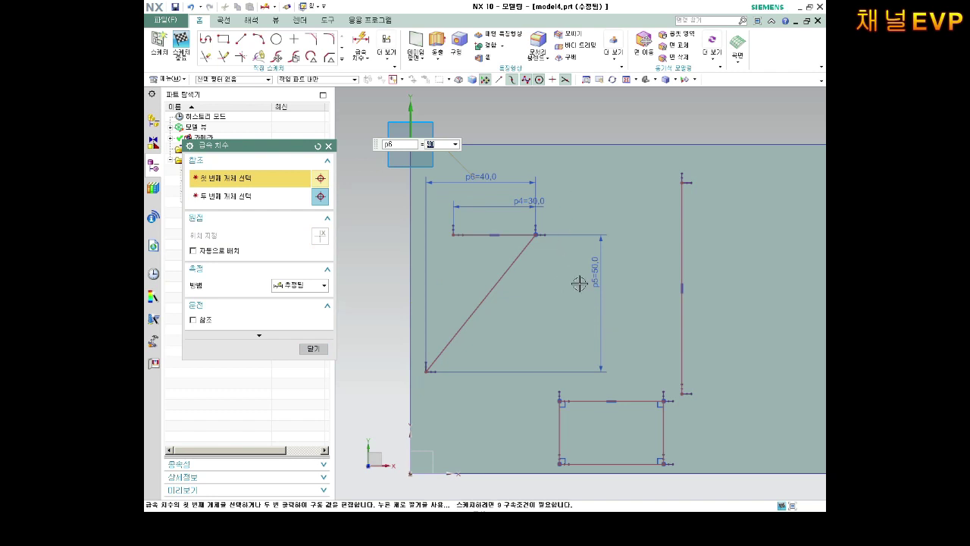
pyautogui.doubleClick(595, 276)
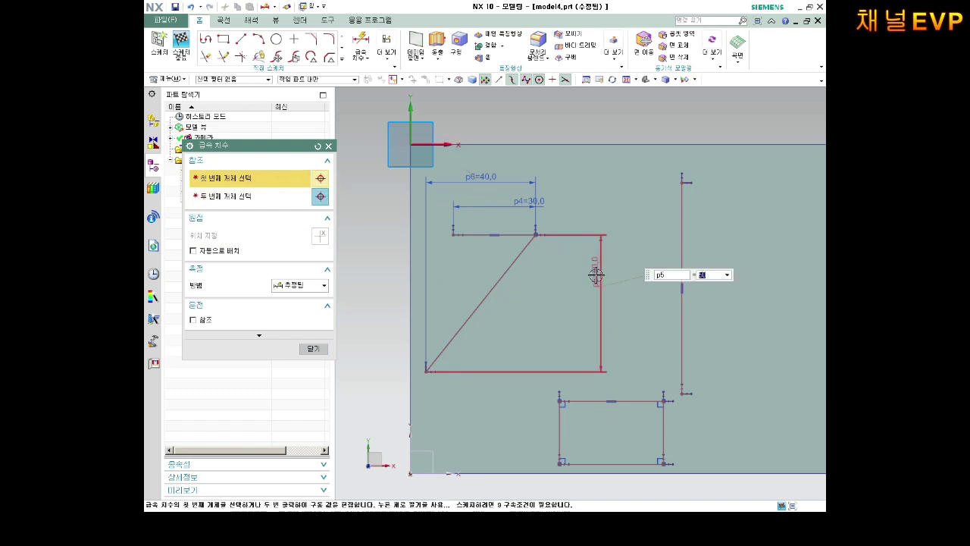
pyautogui.write('0')
pyautogui.press('Return')
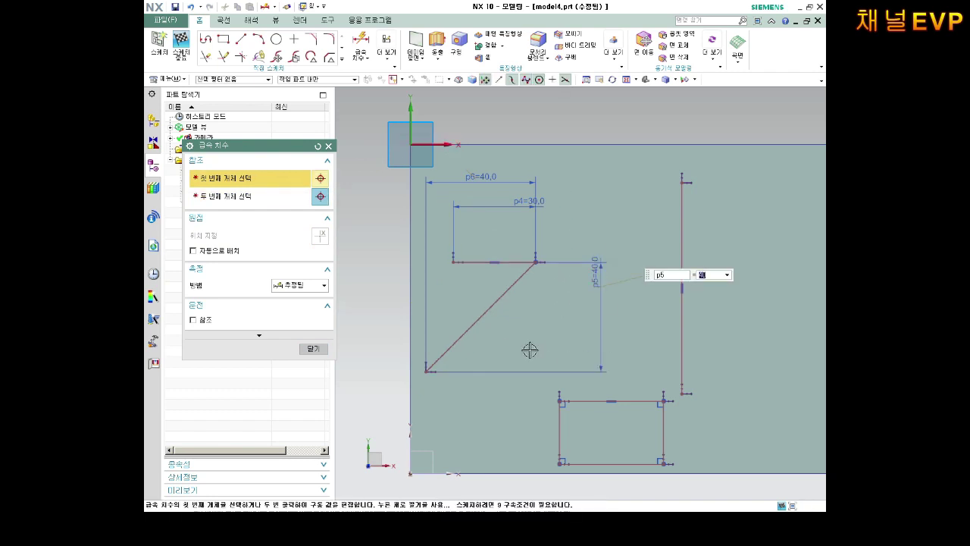
pyautogui.click(313, 350)
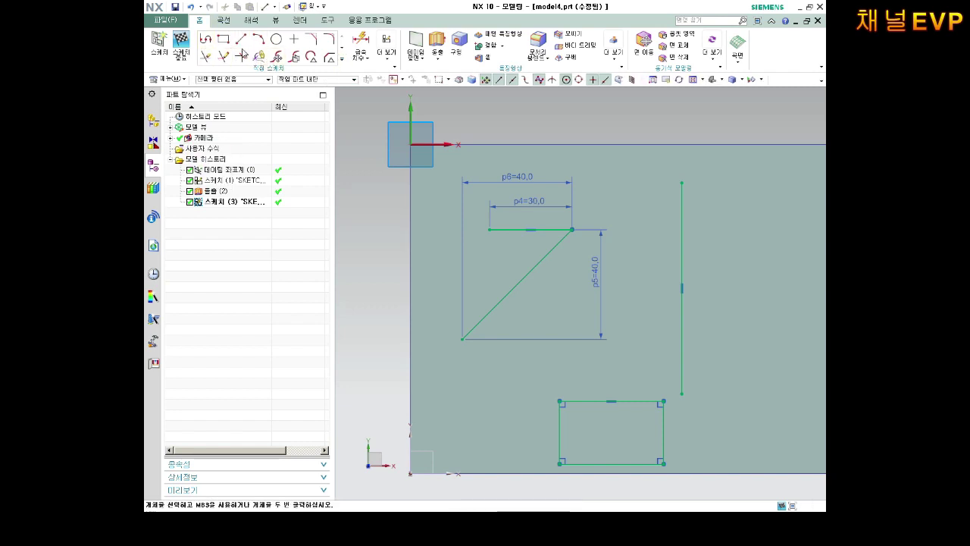
# Dimension the right vertical line's length as 60.
pyautogui.click(360, 42)
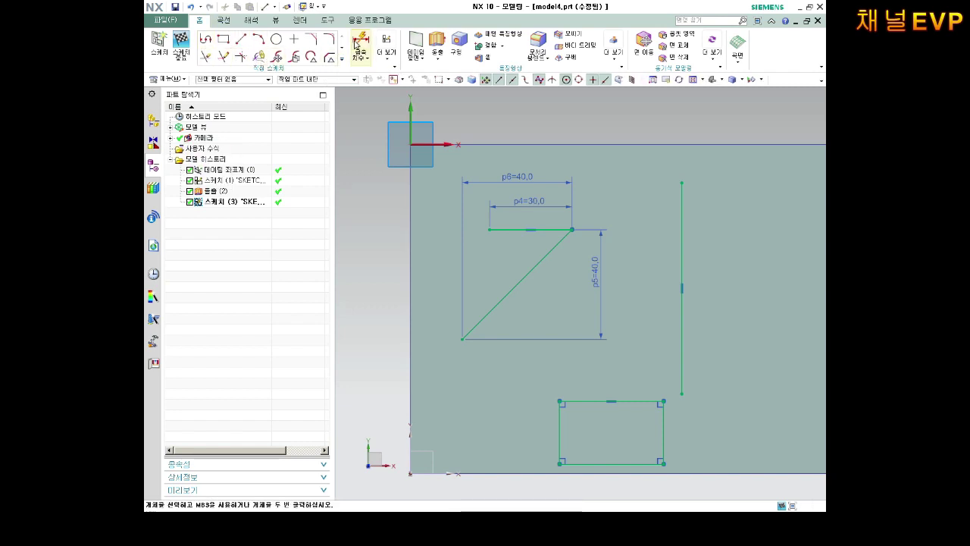
pyautogui.click(682, 250)
pyautogui.click(732, 257)
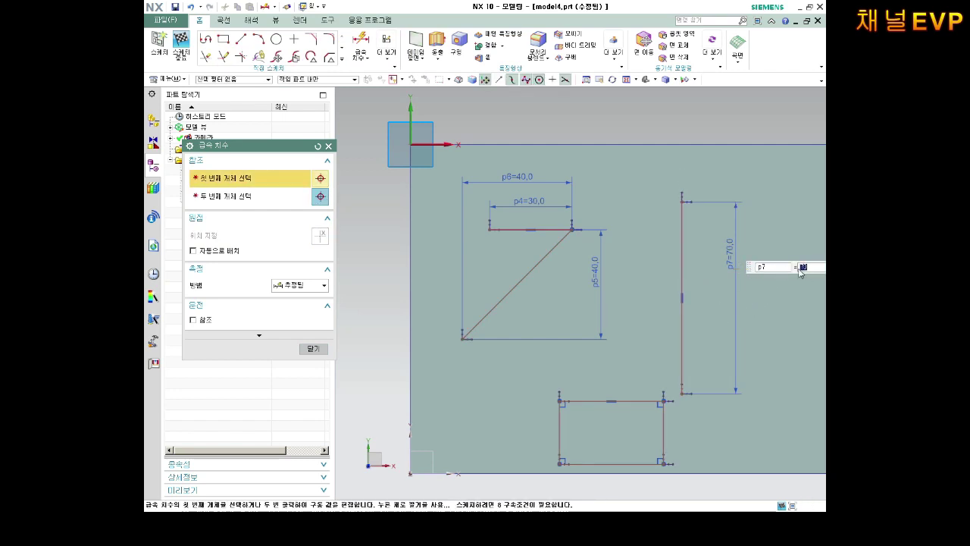
pyautogui.write('60')
pyautogui.press('Return')
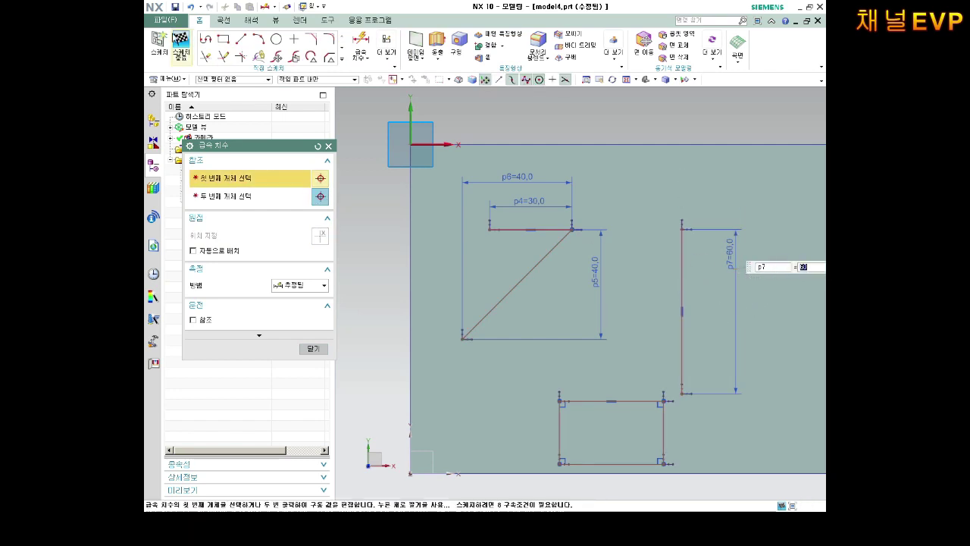
pyautogui.press('Escape')
# Position the vertical line 20 below the plate's top edge and 30 from the ㄱ corner.
pyautogui.click(360, 44)
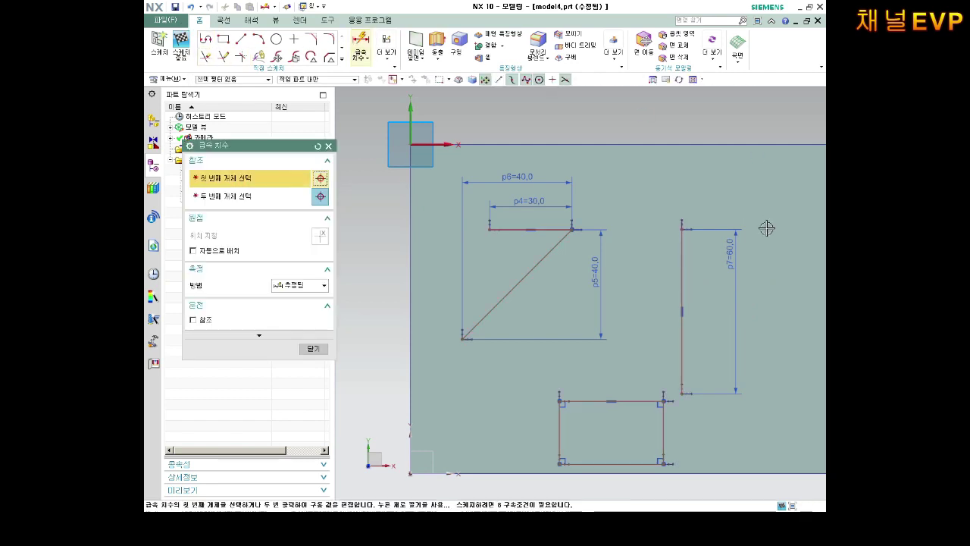
pyautogui.click(681, 227)
pyautogui.click(660, 144)
pyautogui.click(650, 189)
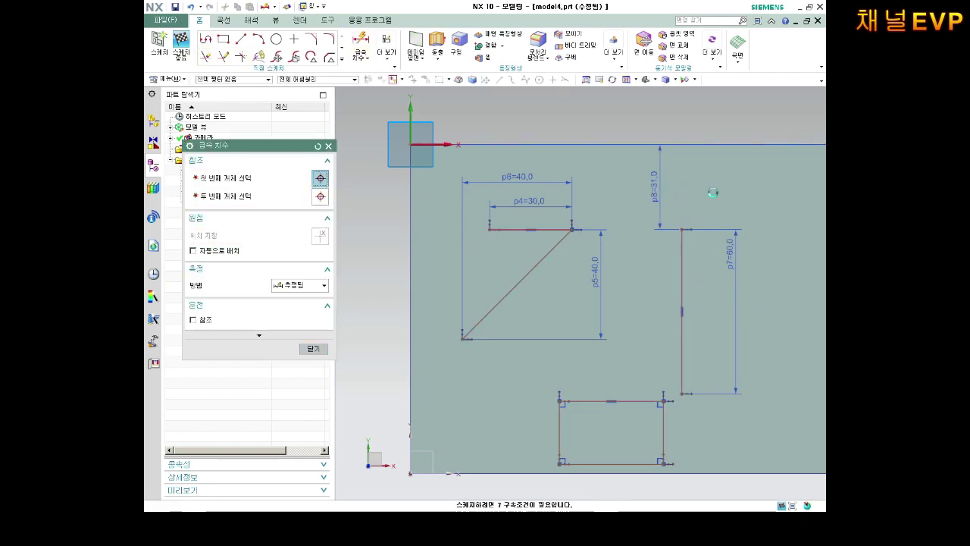
pyautogui.write('20')
pyautogui.press('Return')
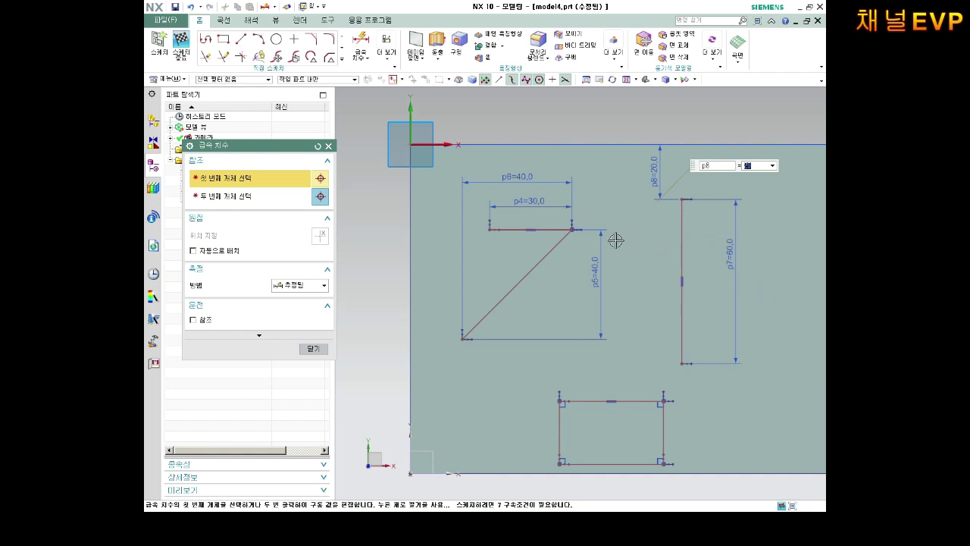
pyautogui.click(573, 229)
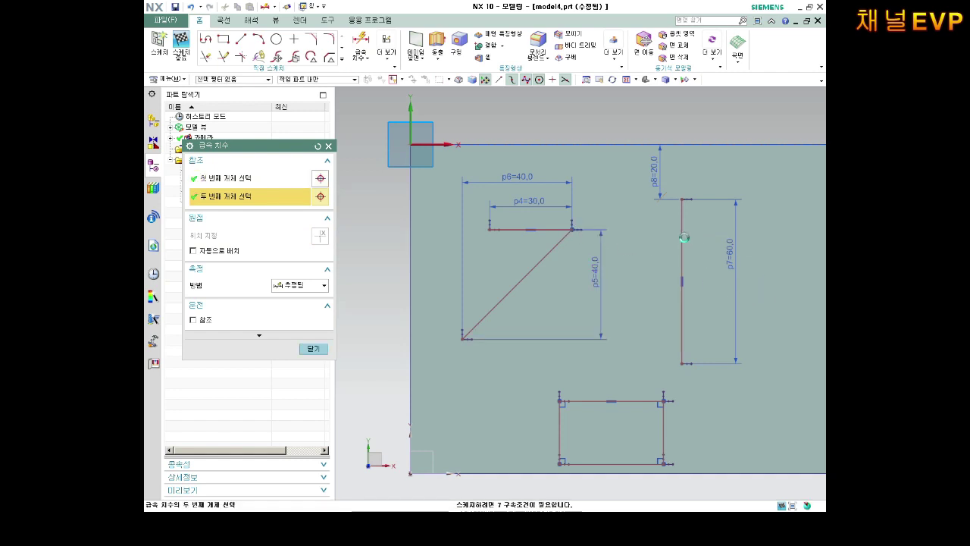
pyautogui.click(683, 237)
pyautogui.click(671, 259)
pyautogui.write('30')
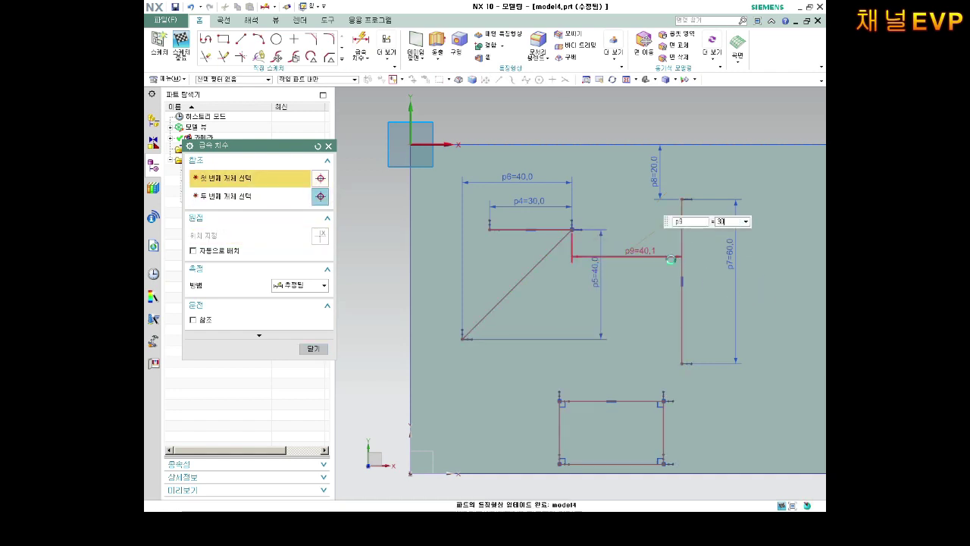
pyautogui.press('Return')
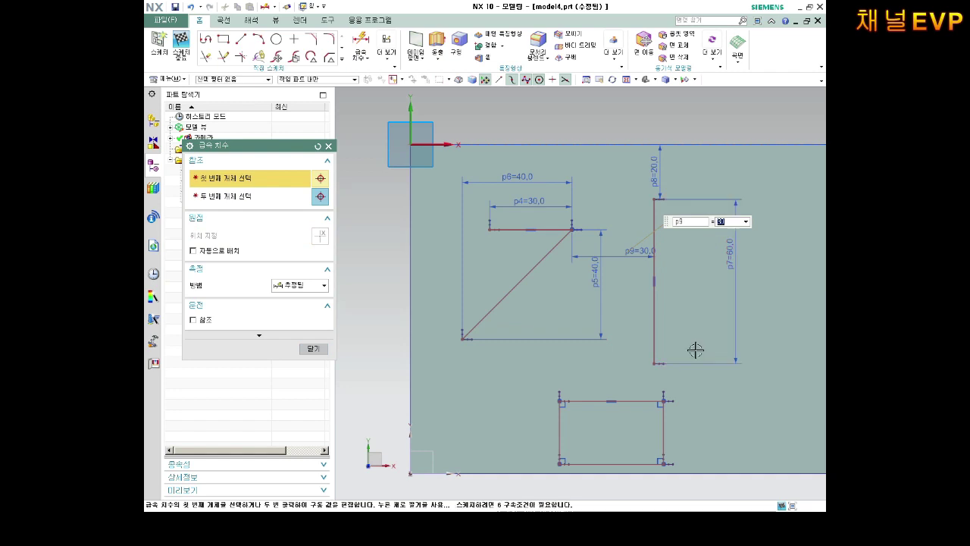
pyautogui.middleClick(685, 347)
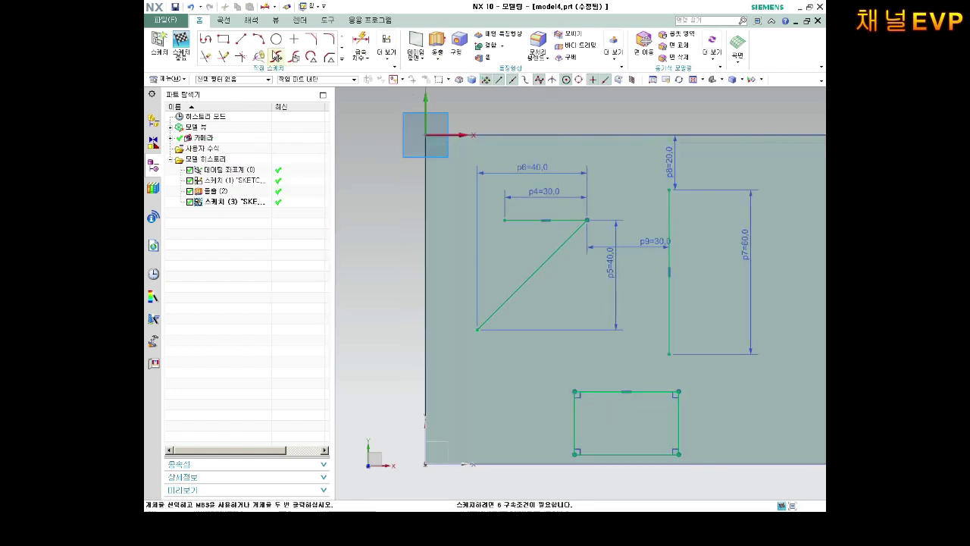
# Size the lower rectangle to 40 wide by 30 high and move it under the strokes.
pyautogui.click(361, 45)
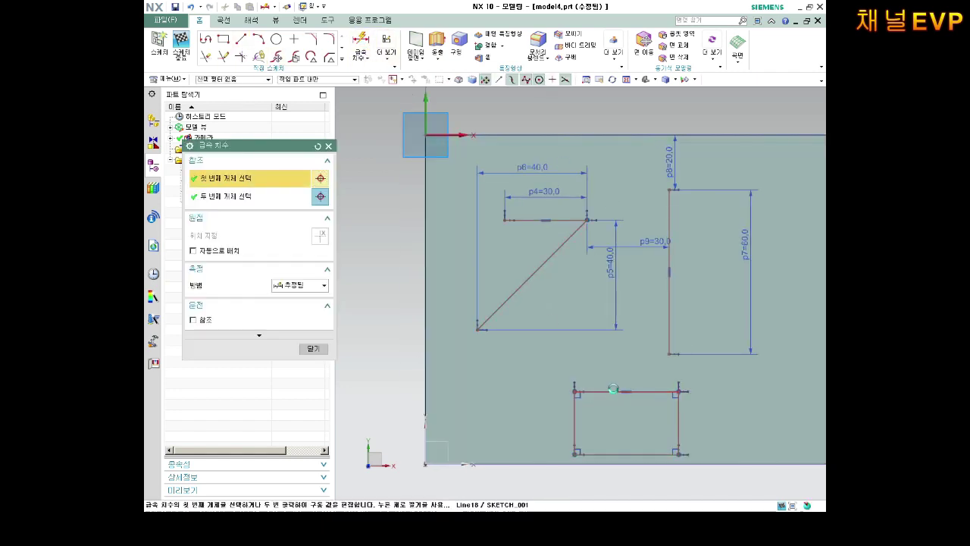
pyautogui.click(610, 391)
pyautogui.click(610, 362)
pyautogui.write('40')
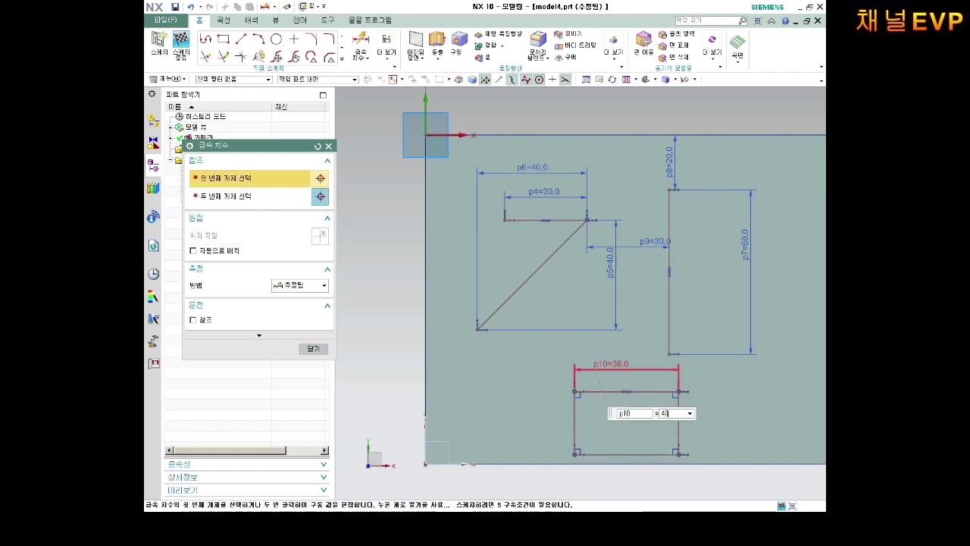
pyautogui.press('Return')
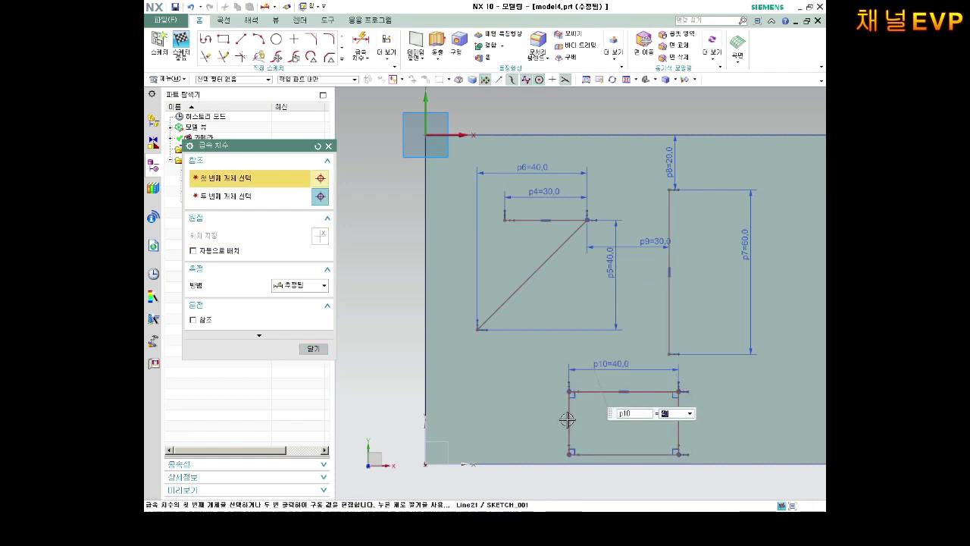
pyautogui.click(569, 422)
pyautogui.click(539, 424)
pyautogui.write('0')
pyautogui.press('Return')
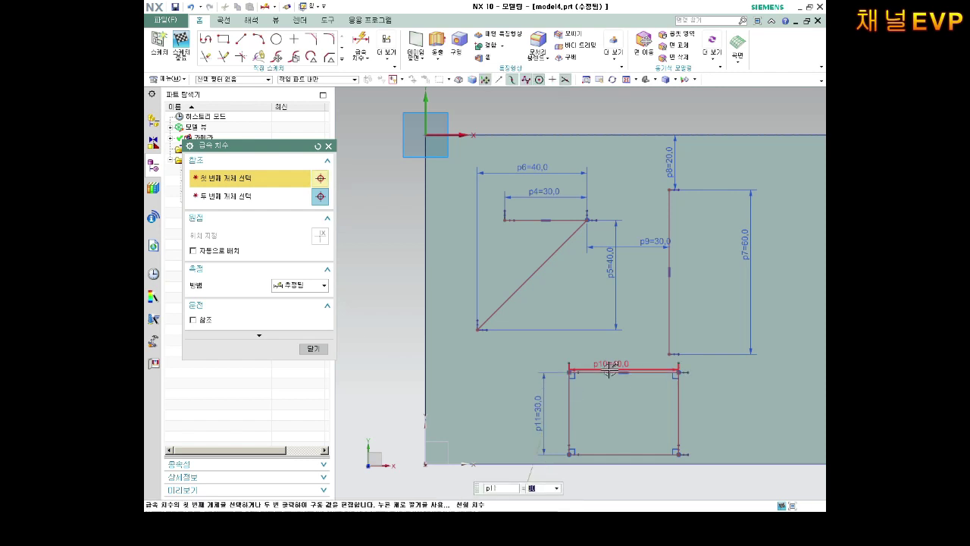
pyautogui.press('Escape')
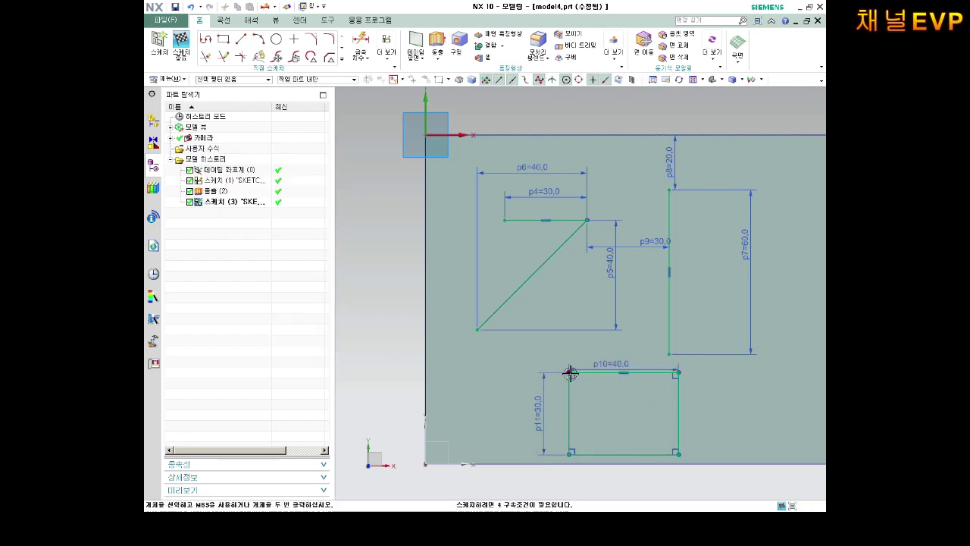
pyautogui.moveTo(572, 379); pyautogui.dragTo(547, 359)
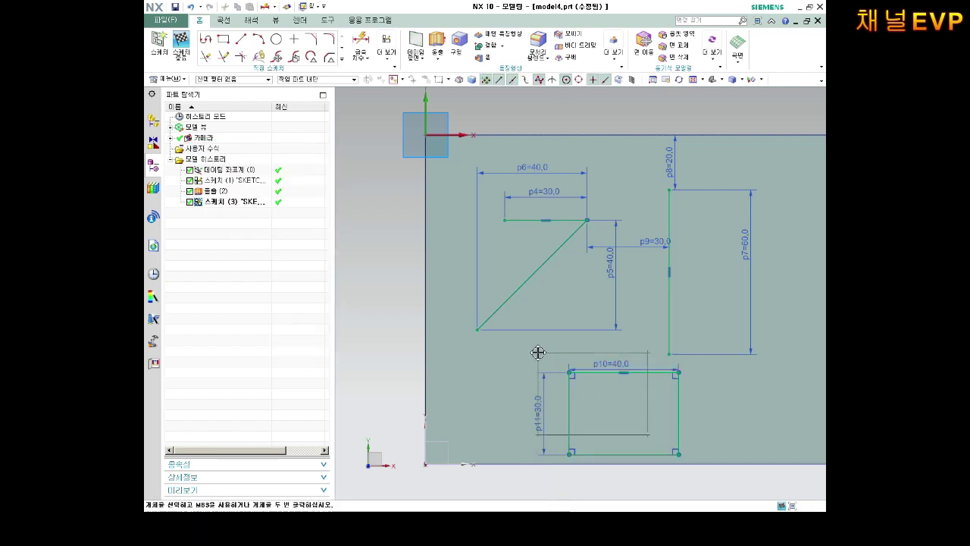
# Change the vertical line length p7 to 50 and its gap p9 to 25.
pyautogui.doubleClick(744, 244)
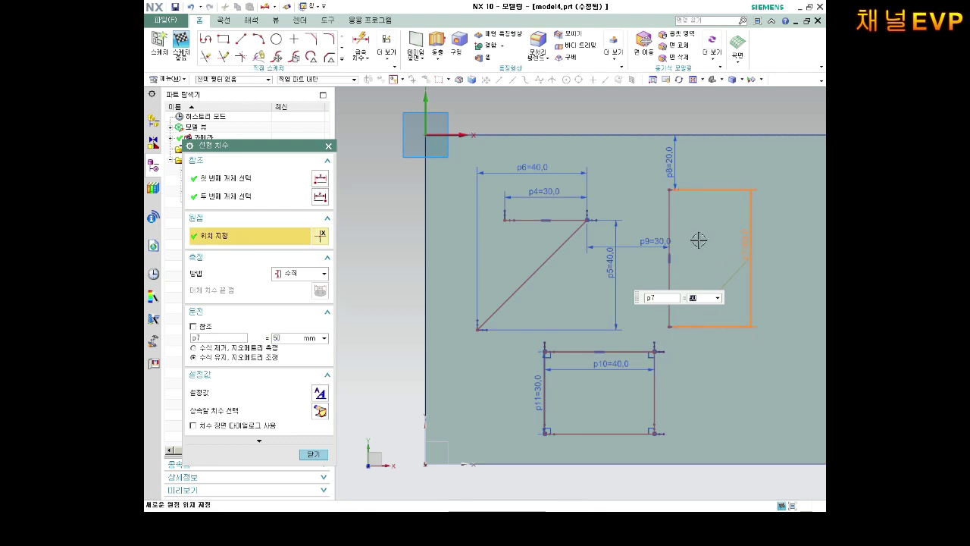
pyautogui.press('Return')
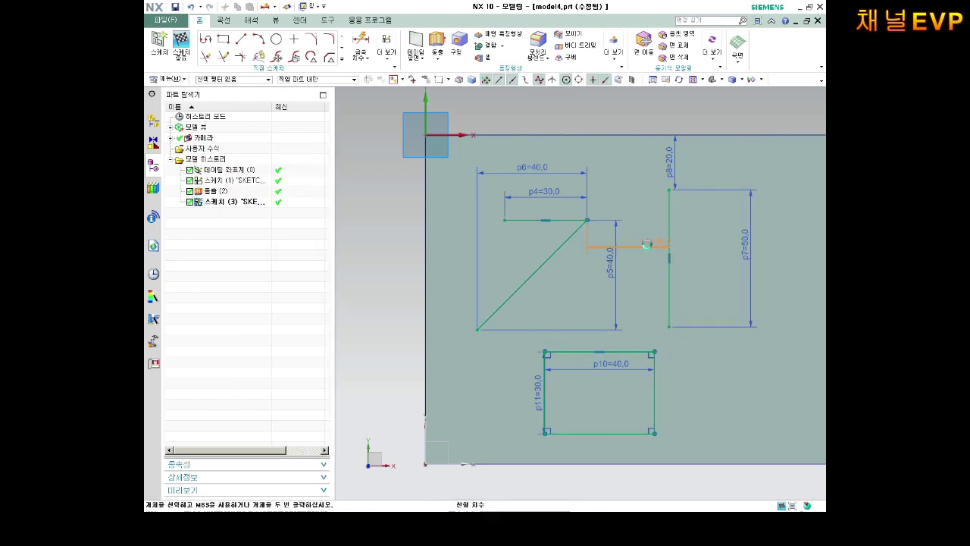
pyautogui.doubleClick(645, 244)
pyautogui.press('Return')
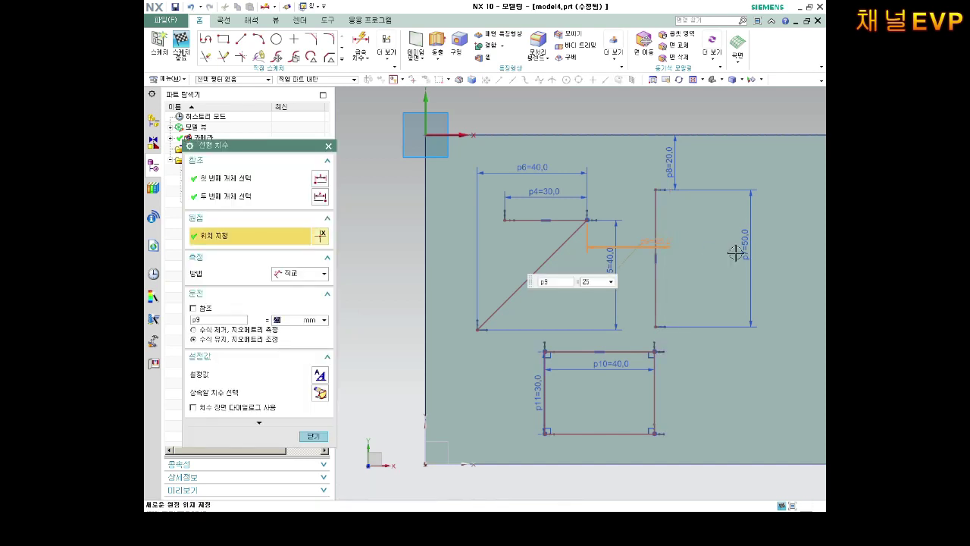
pyautogui.scroll(-2, 757, 349)
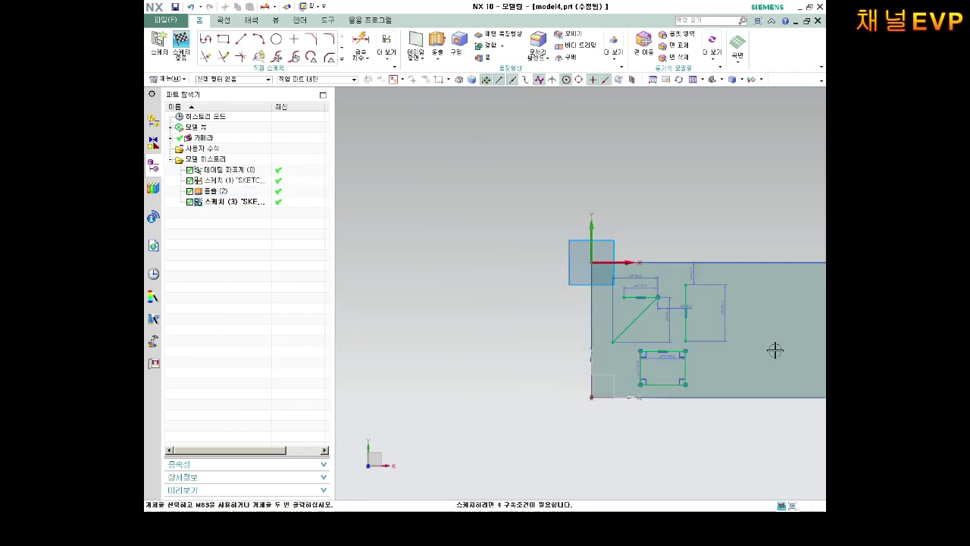
pyautogui.scroll(2, 775, 333)
pyautogui.scroll(1, 530, 421)
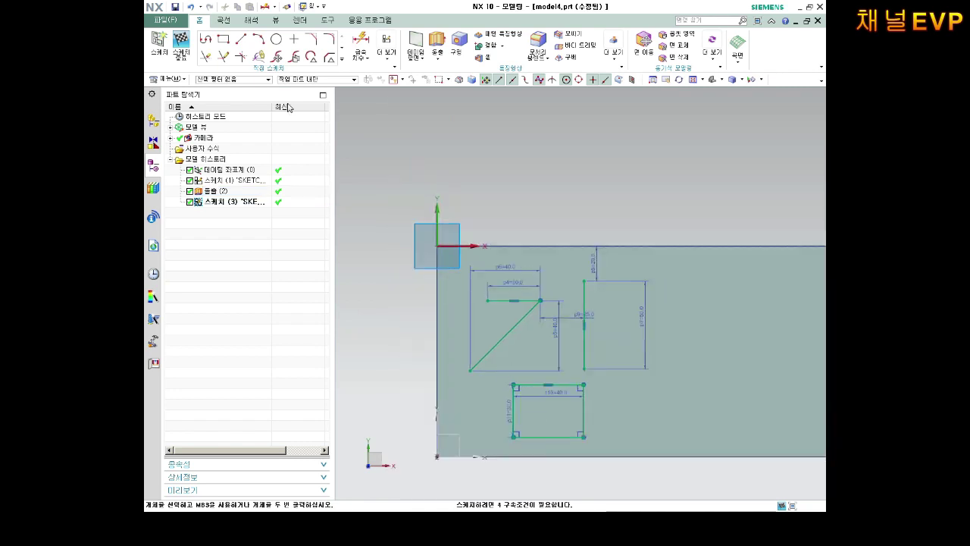
# Finish the sketch and reopen Sketch (3) for editing.
pyautogui.click(180, 47)
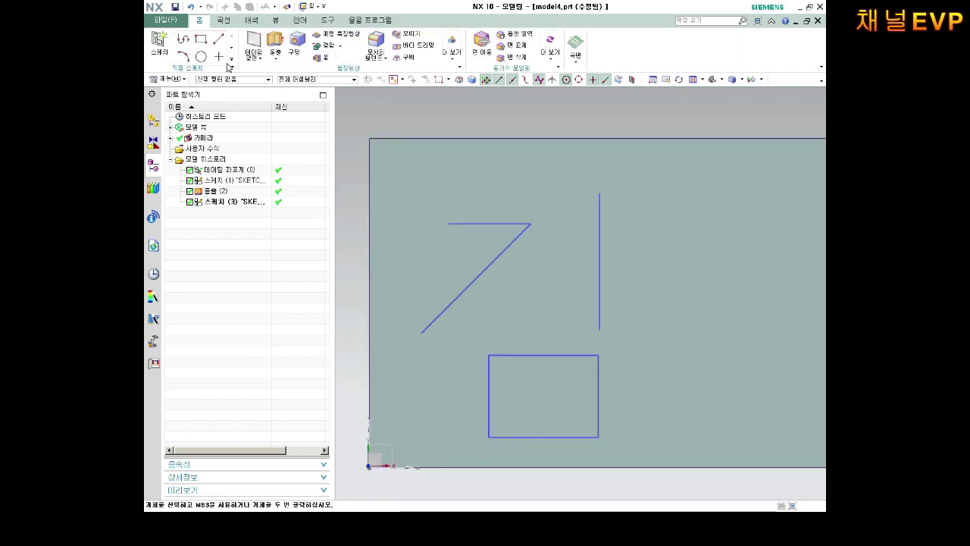
pyautogui.rightClick(241, 201)
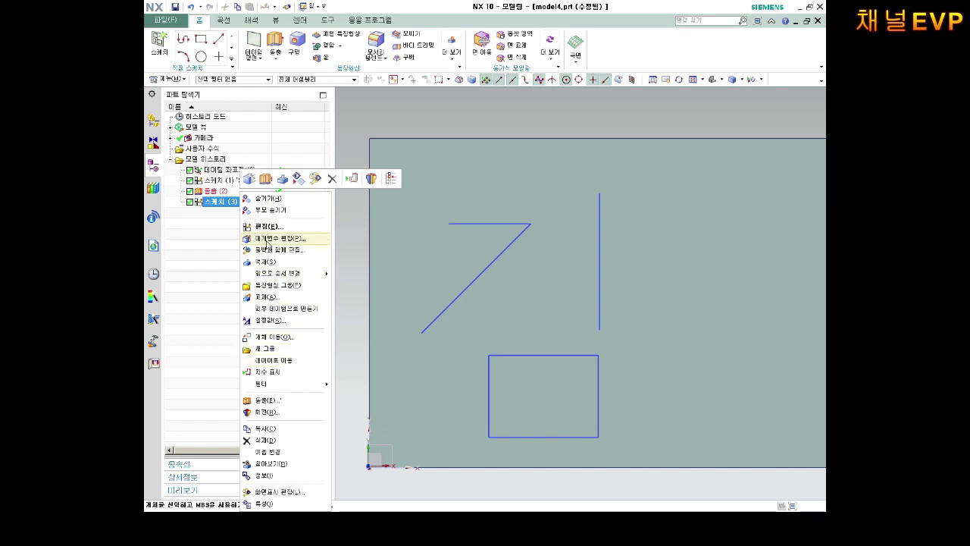
pyautogui.click(276, 229)
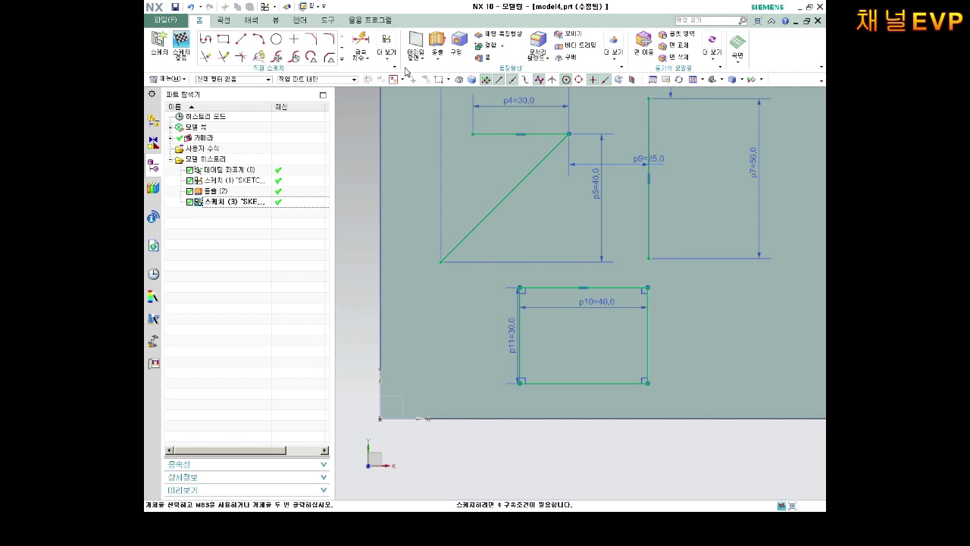
# Dimension the rectangle's bottom edge 15 above the plate's bottom edge.
pyautogui.click(360, 40)
pyautogui.click(610, 386)
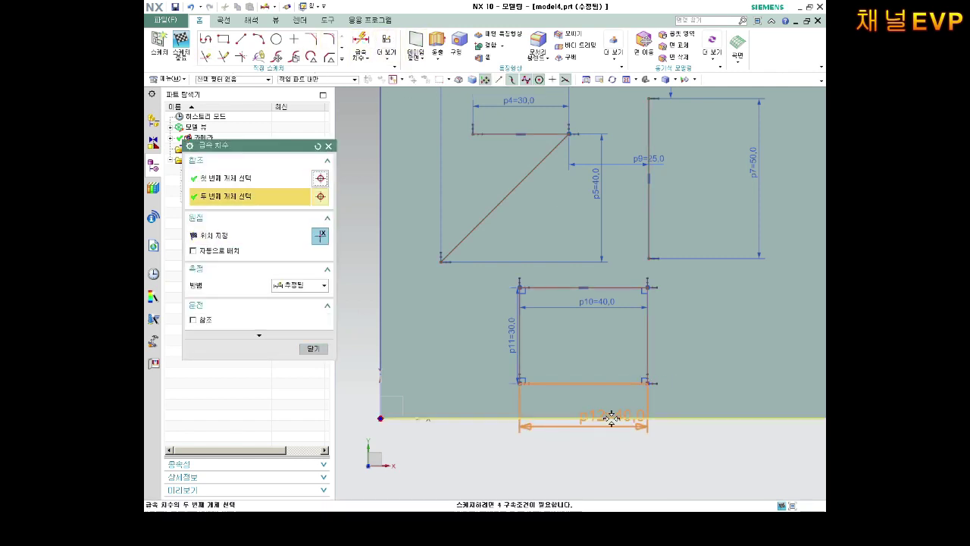
pyautogui.click(611, 418)
pyautogui.click(456, 402)
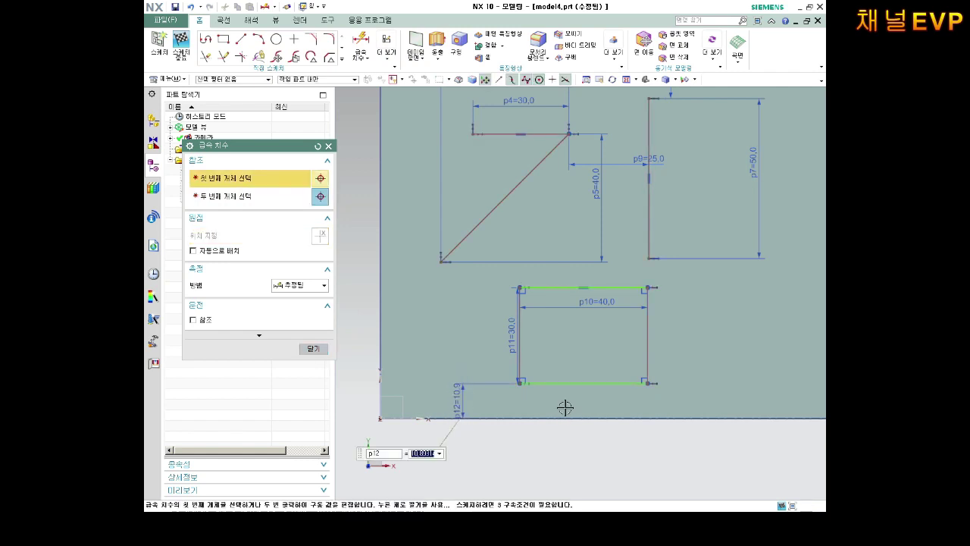
pyautogui.write('15')
pyautogui.press('Return')
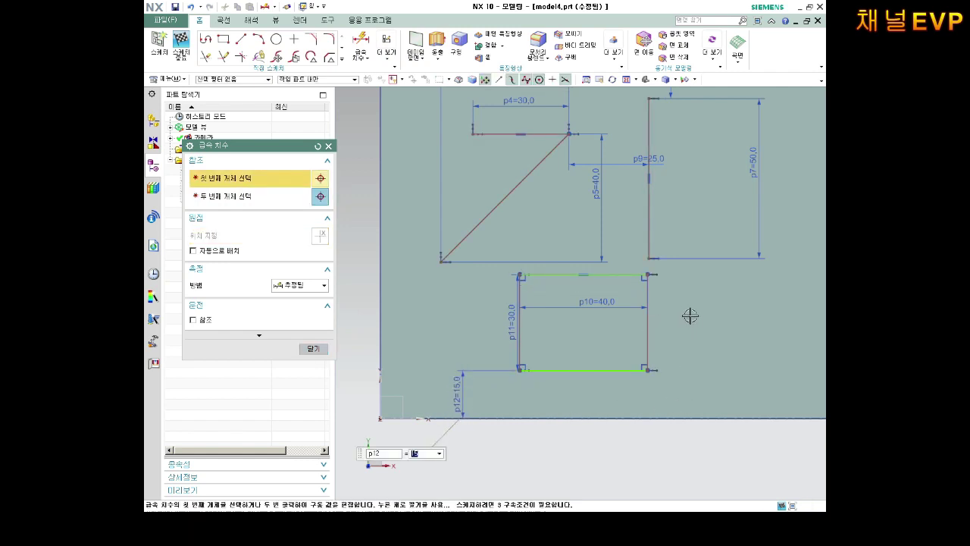
pyautogui.press('Escape')
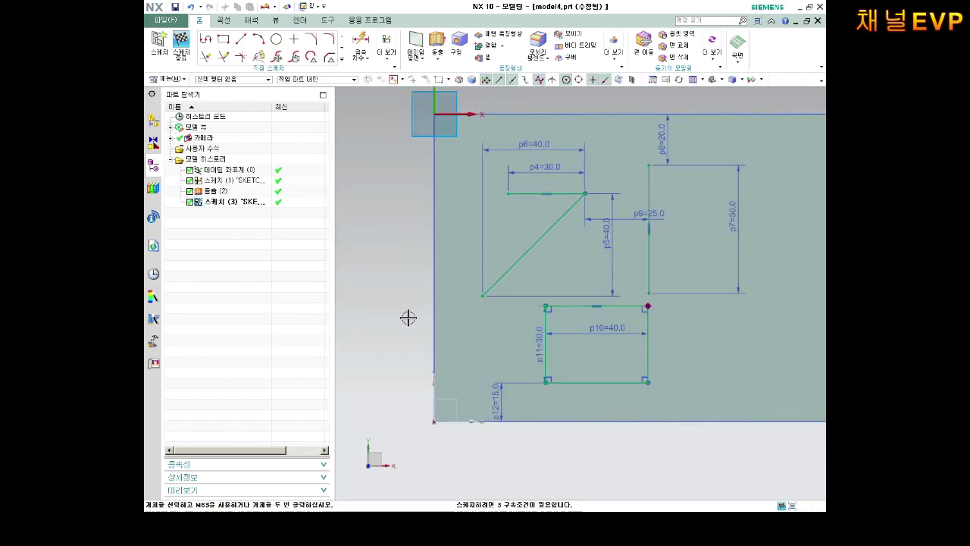
# Dimension the rectangle's left edge 40 from the plate's left edge.
pyautogui.click(360, 42)
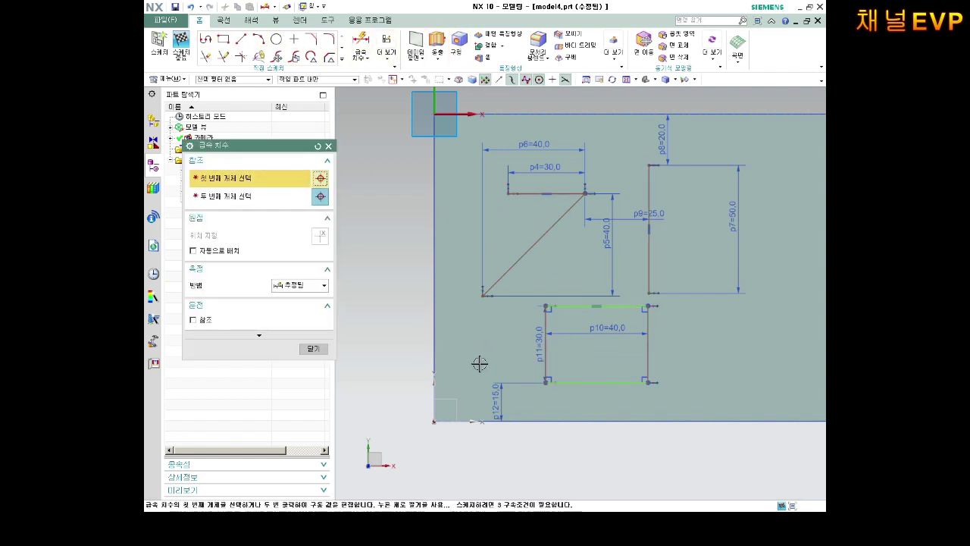
pyautogui.click(444, 354)
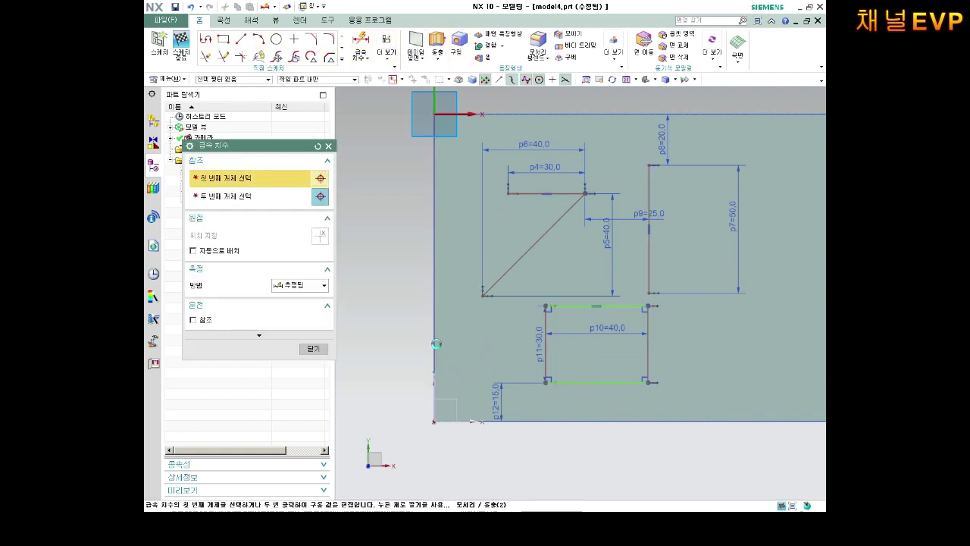
pyautogui.click(546, 351)
pyautogui.click(483, 353)
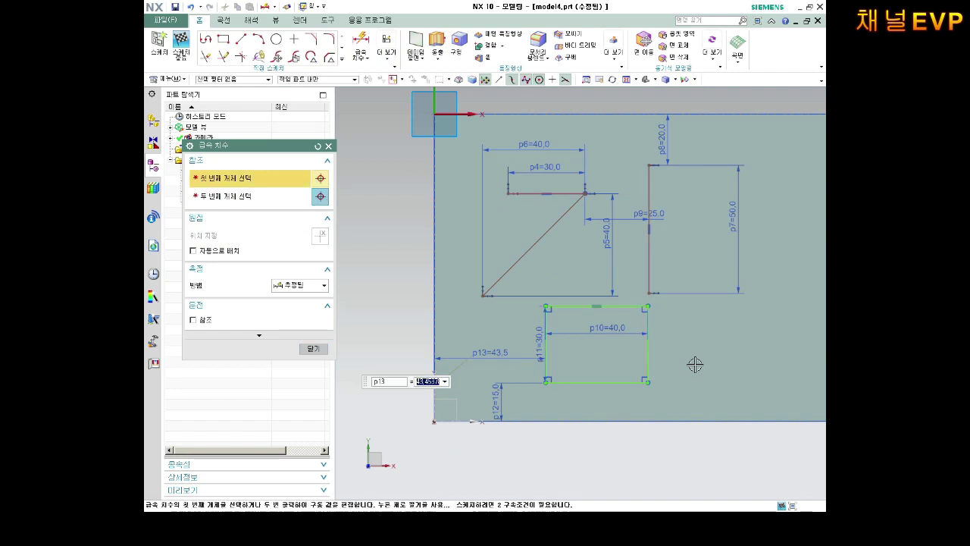
pyautogui.write('40')
pyautogui.press('Return')
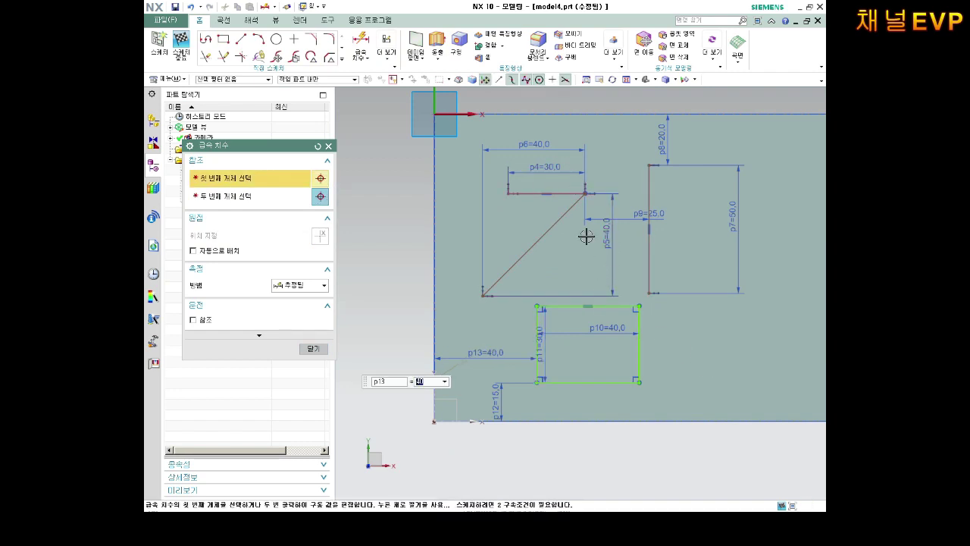
pyautogui.press('Escape')
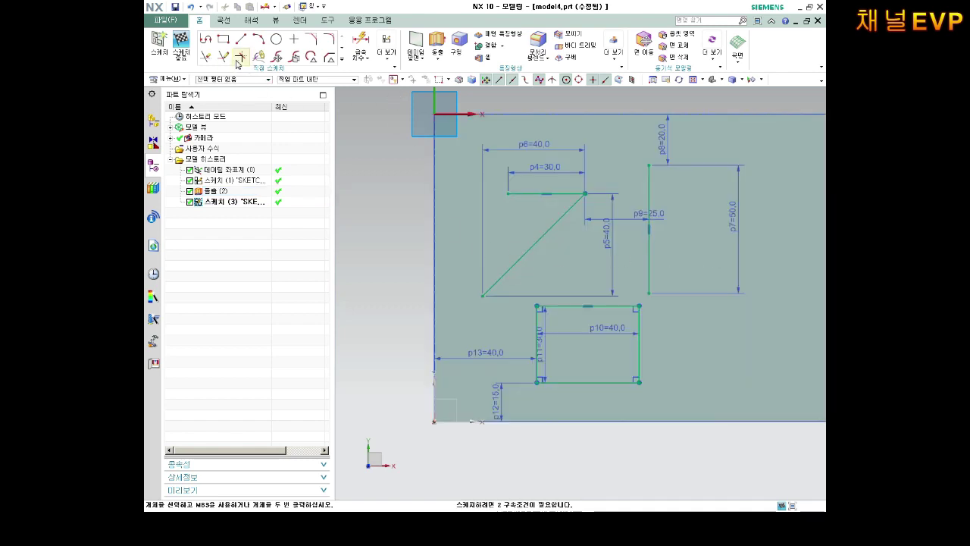
# Set the gap between the diagonal stroke and the rectangle's top edge to 5, then edit p8.
pyautogui.click(360, 42)
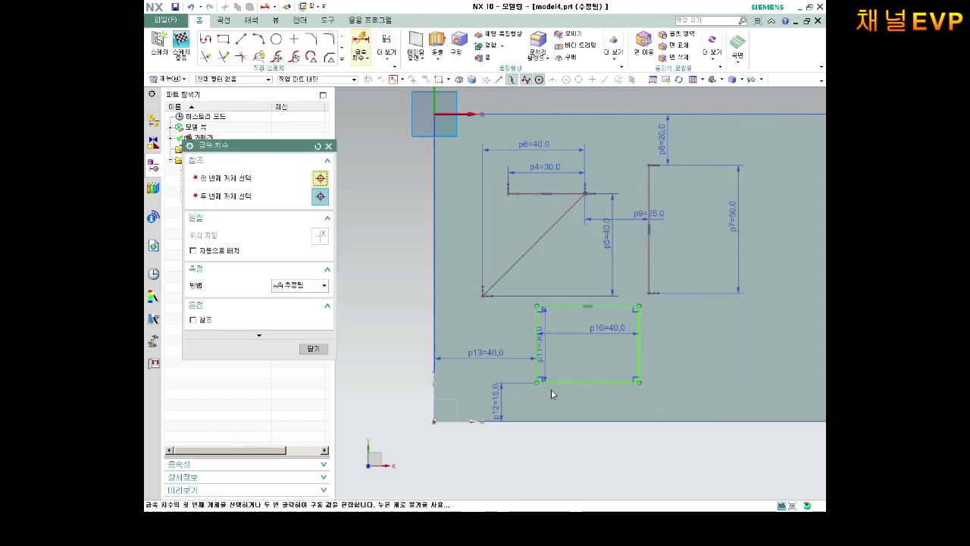
pyautogui.click(482, 296)
pyautogui.click(569, 305)
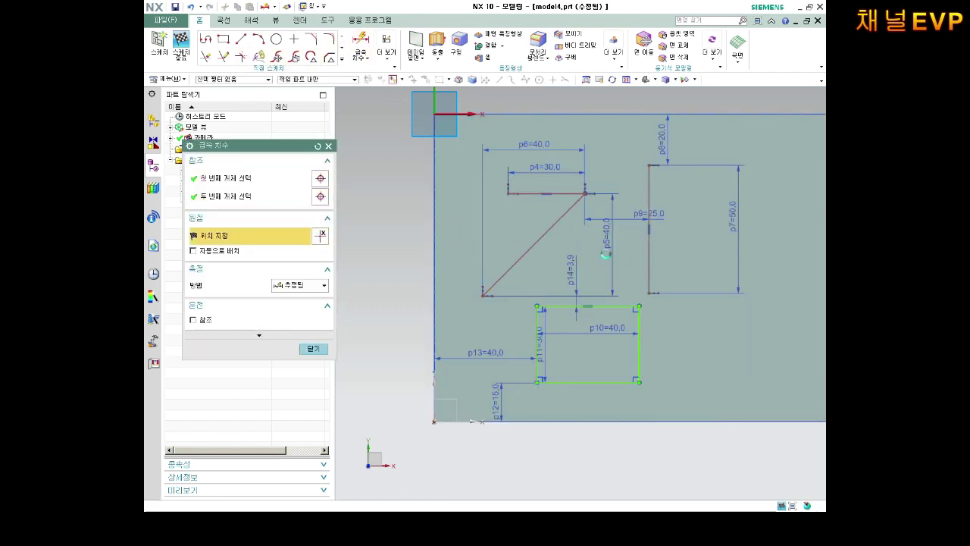
pyautogui.click(570, 270)
pyautogui.write('5')
pyautogui.press('Return')
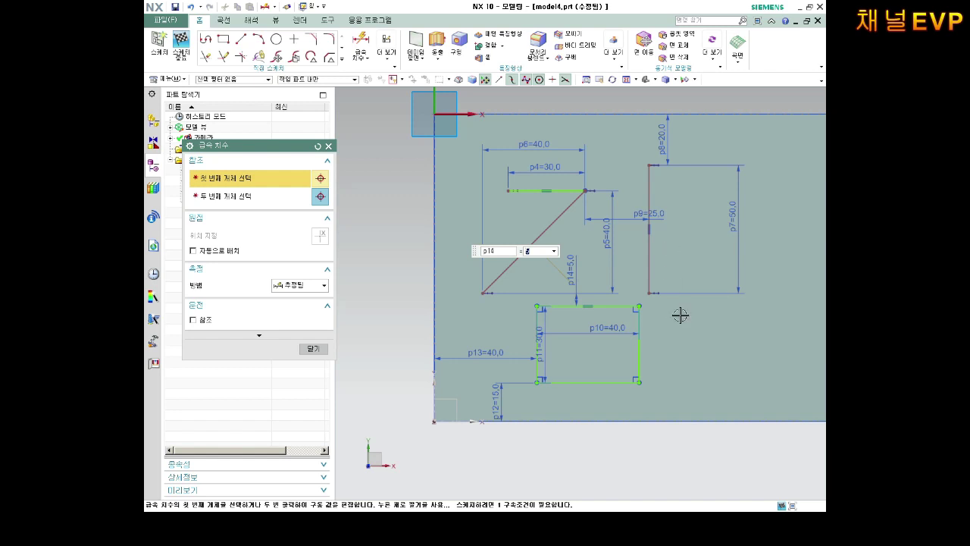
pyautogui.press('Escape')
pyautogui.doubleClick(662, 138)
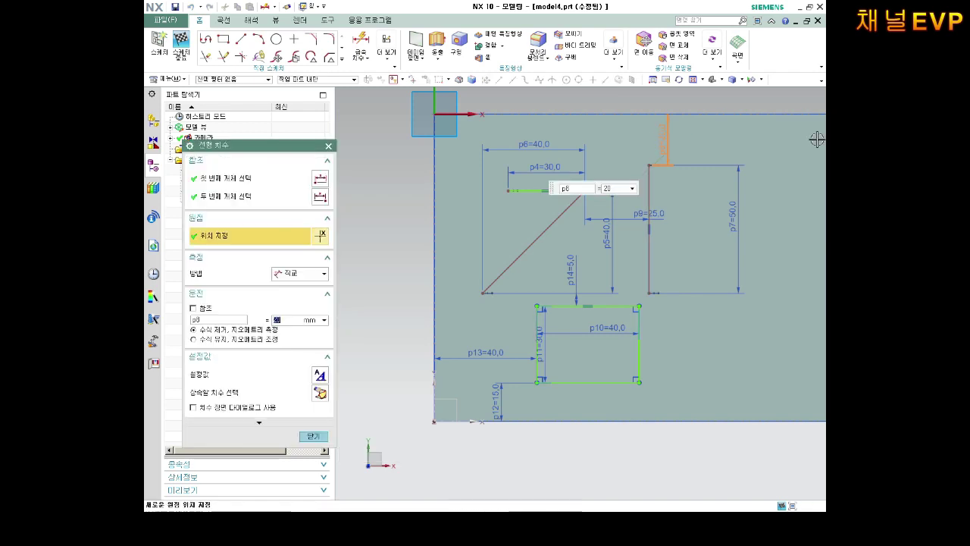
# Set p8 to 5 so the vertical line starts 5 below the top edge, and finish the sketch.
pyautogui.write('5')
pyautogui.press('Return')
pyautogui.hotkey('ctrl', 'q')
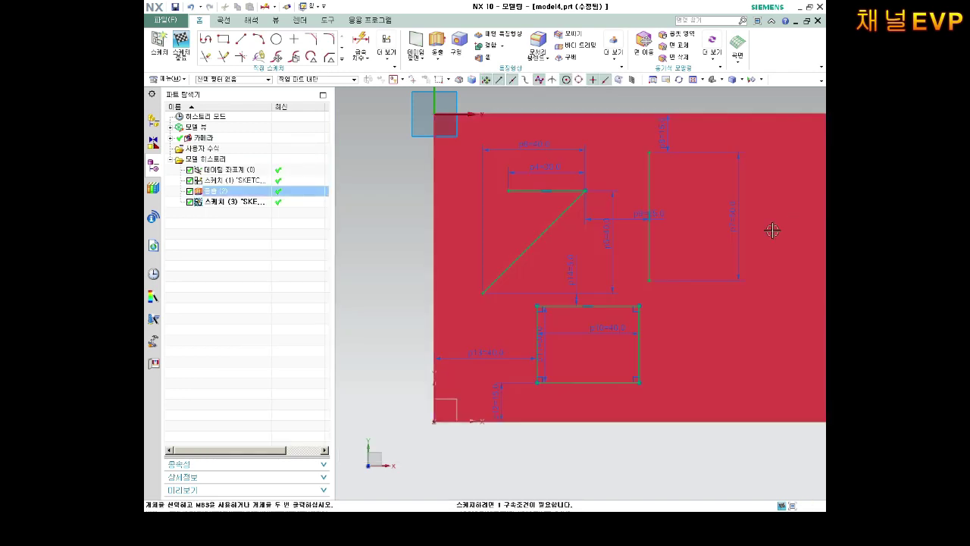
pyautogui.scroll(-2, 712, 303)
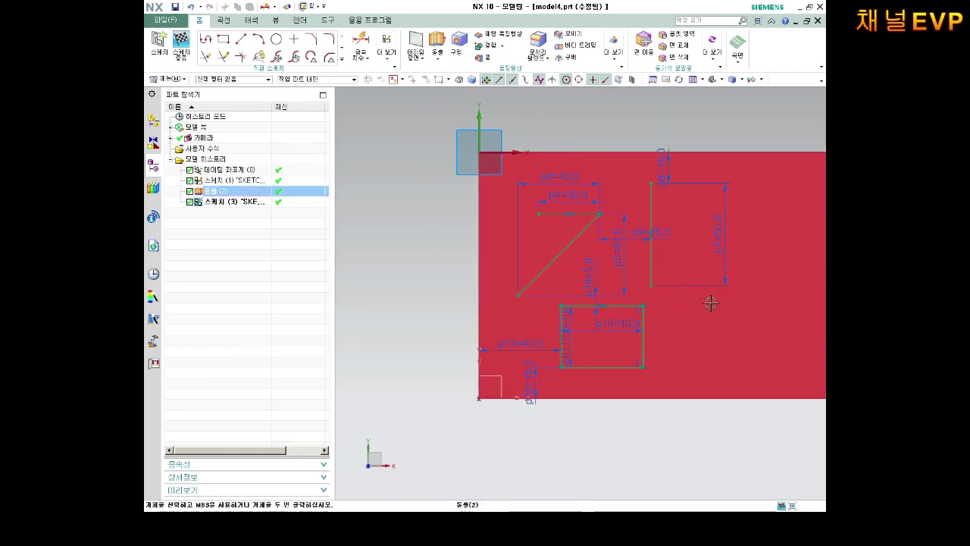
pyautogui.click(187, 52)
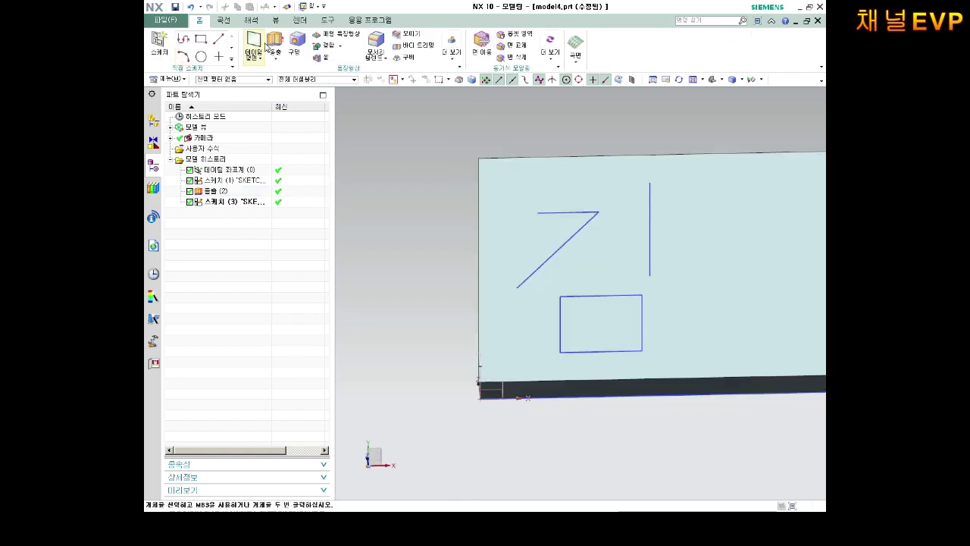
# Extrude the seven 김 curves as a 4 mm subtract with symmetric 2 mm offset.
pyautogui.click(274, 52)
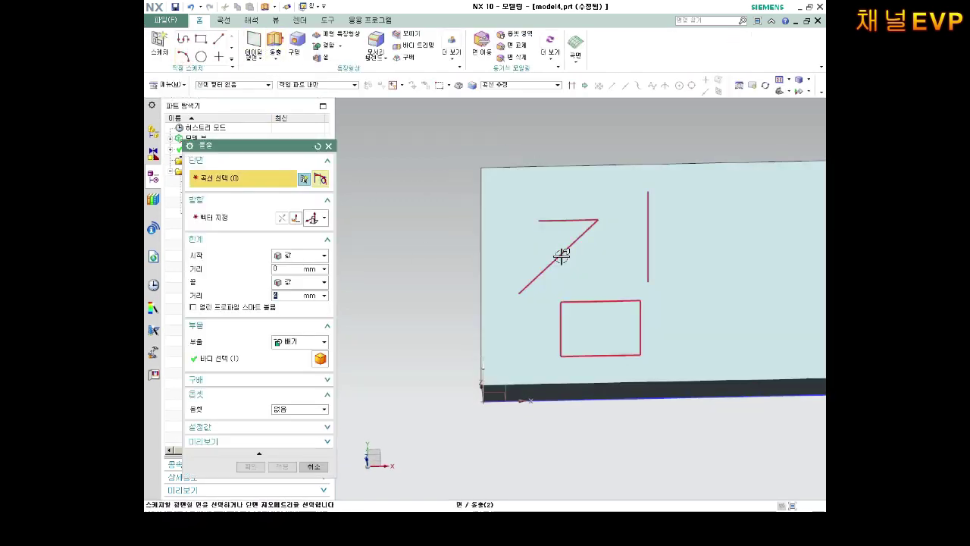
pyautogui.click(558, 252)
pyautogui.moveTo(559, 253); pyautogui.dragTo(653, 272, button='middle')
pyautogui.scroll(2, 592, 305)
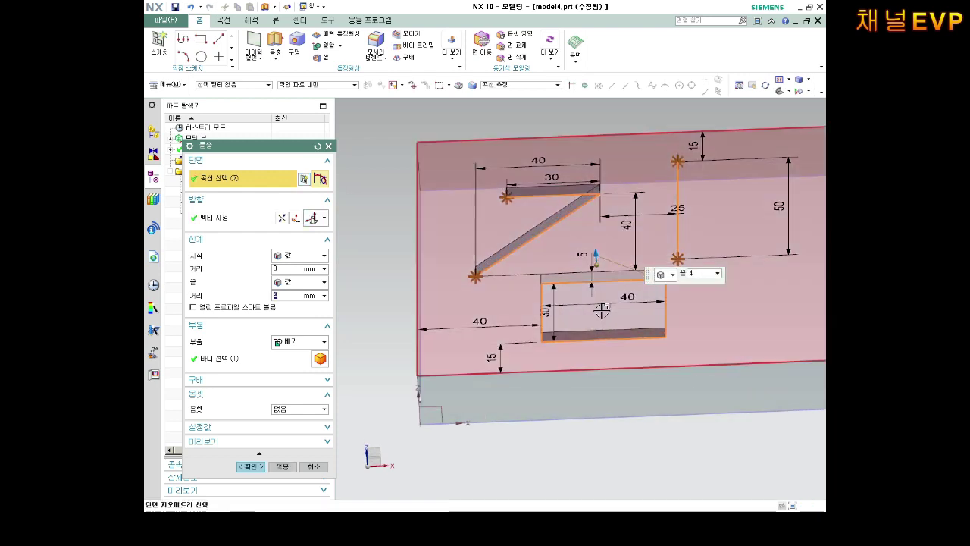
pyautogui.moveTo(570, 291); pyautogui.dragTo(564, 273, button='middle')
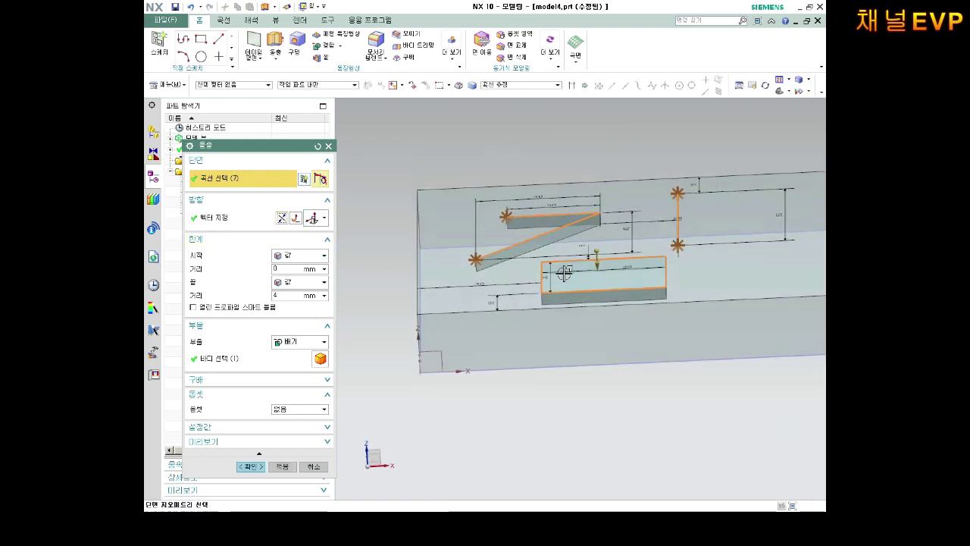
pyautogui.click(285, 413)
pyautogui.click(288, 442)
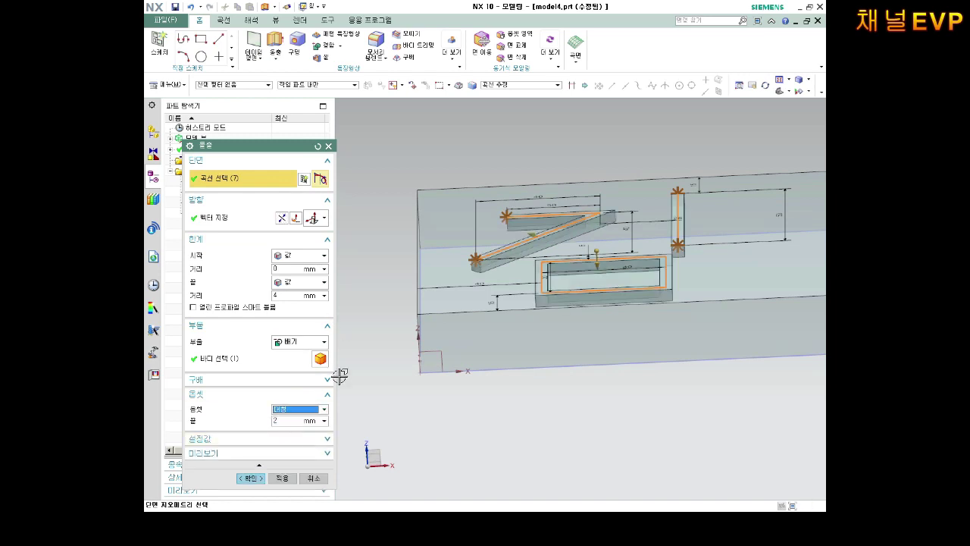
pyautogui.click(250, 479)
pyautogui.moveTo(407, 411)
pyautogui.mouseDown(button='middle')
pyautogui.moveTo(589, 425)
pyautogui.moveTo(517, 232)
pyautogui.mouseUp(button='middle')
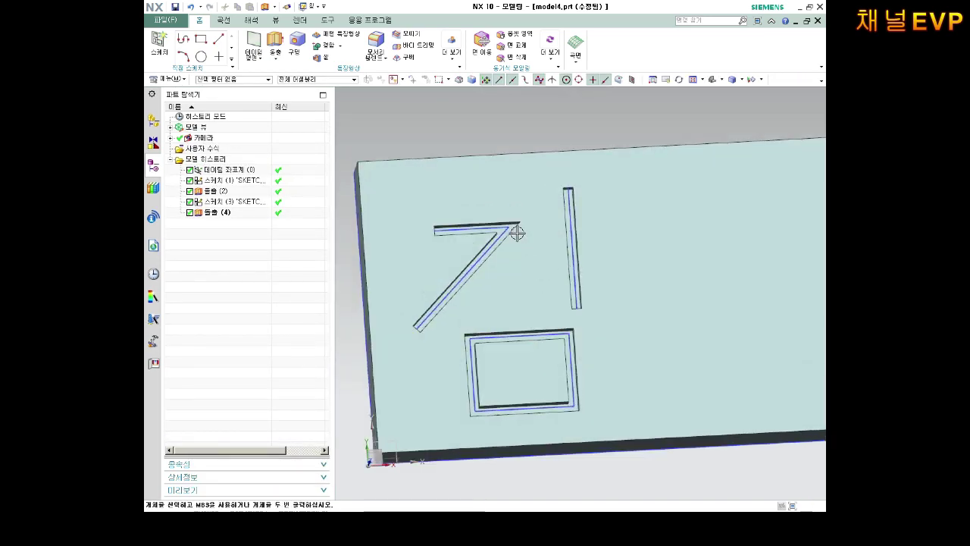
# Open Assign Feature Color for Extrude (4) and close it without changes.
pyautogui.scroll(2, 511, 268)
pyautogui.scroll(-5, 516, 275)
pyautogui.moveTo(515, 275); pyautogui.dragTo(577, 305, button='middle')
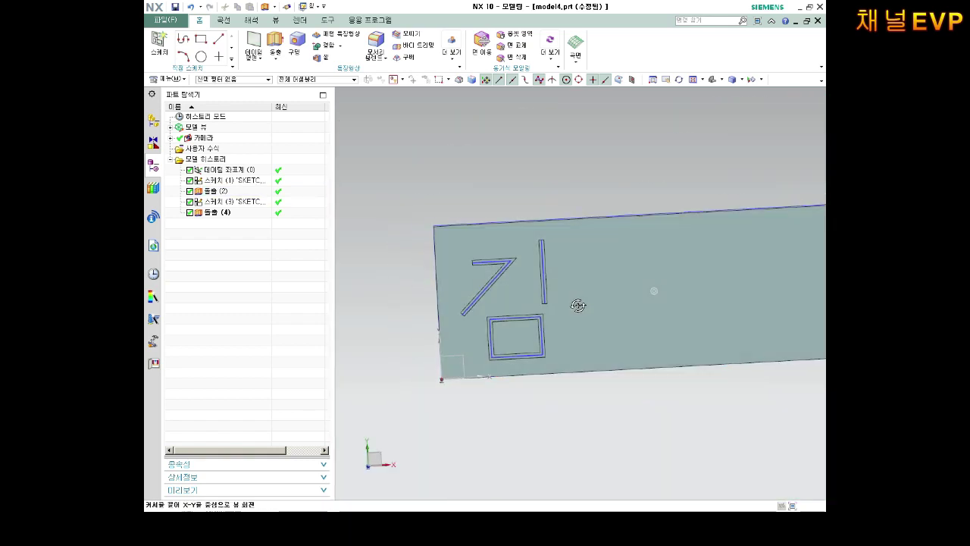
pyautogui.scroll(3, 501, 319)
pyautogui.rightClick(215, 216)
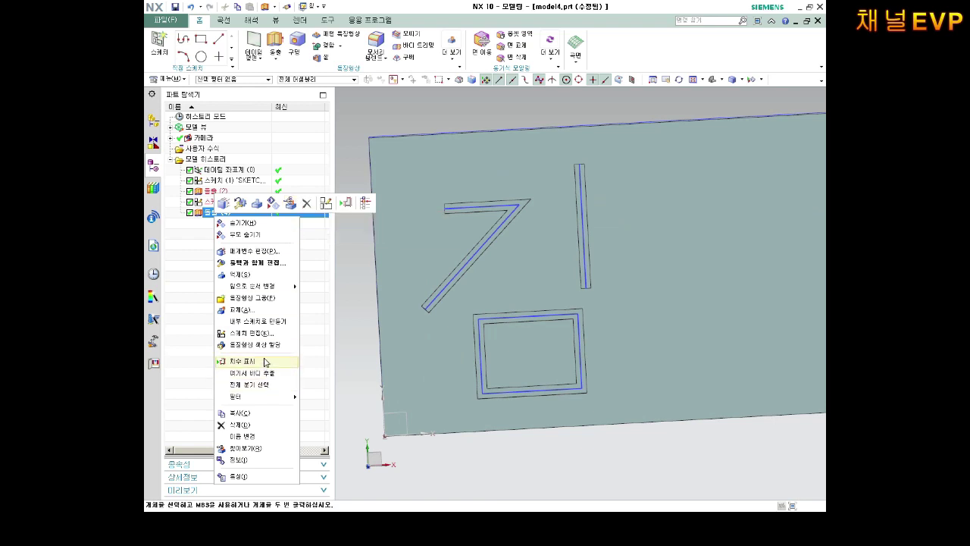
pyautogui.click(263, 345)
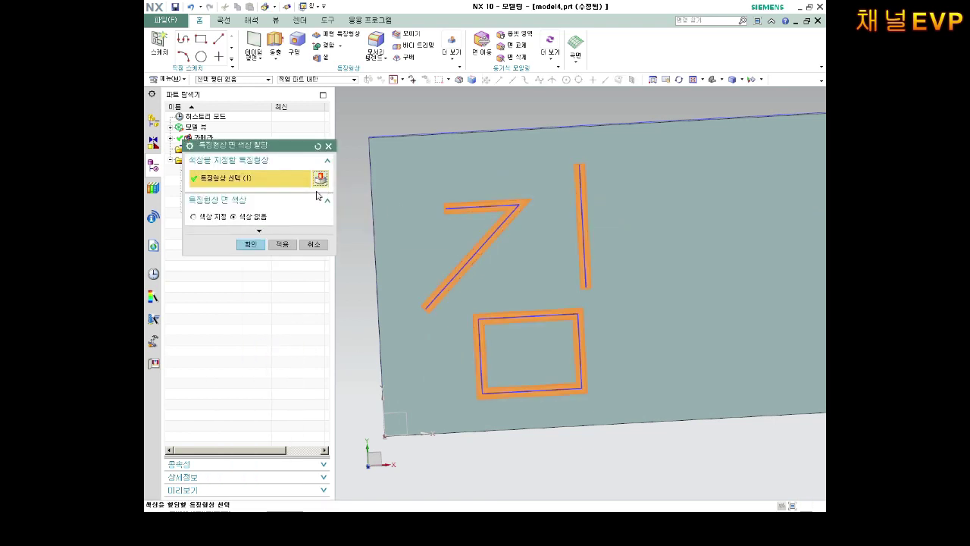
pyautogui.click(251, 244)
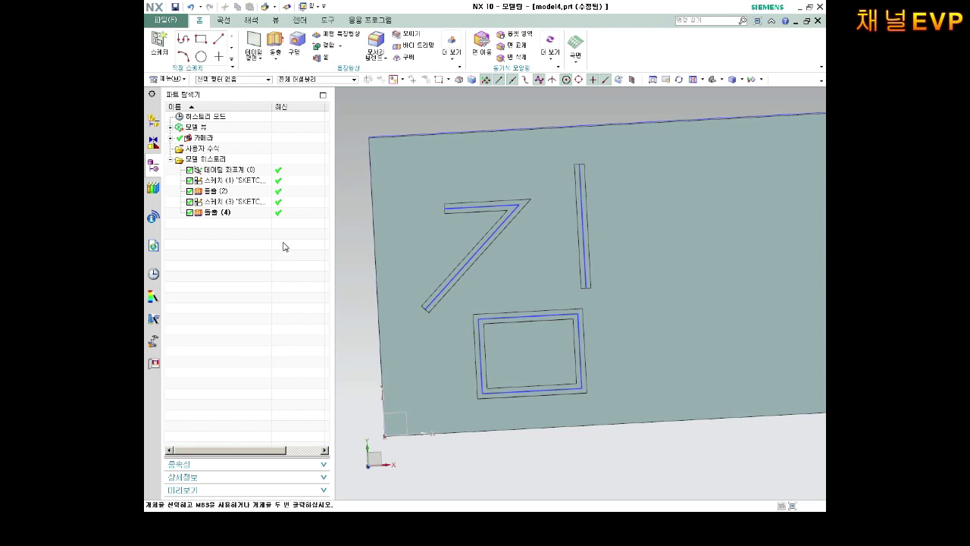
# Assign the Lime colour to Extrude (4)'s groove faces via Specify Color.
pyautogui.rightClick(228, 217)
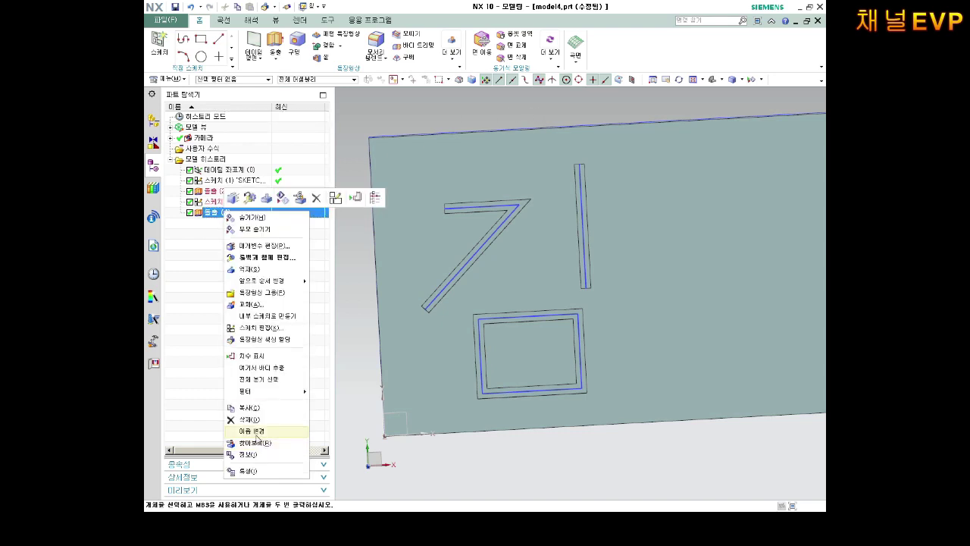
pyautogui.click(269, 341)
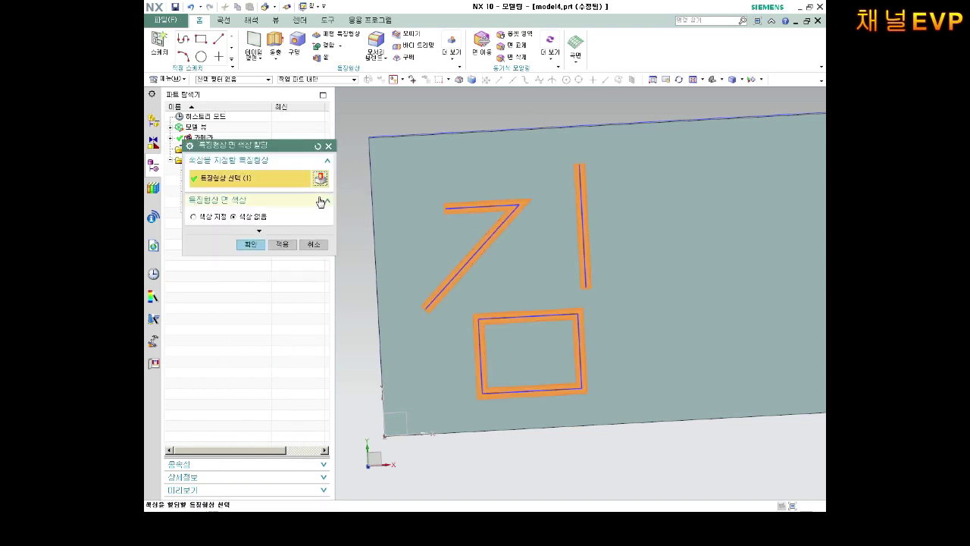
pyautogui.click(225, 219)
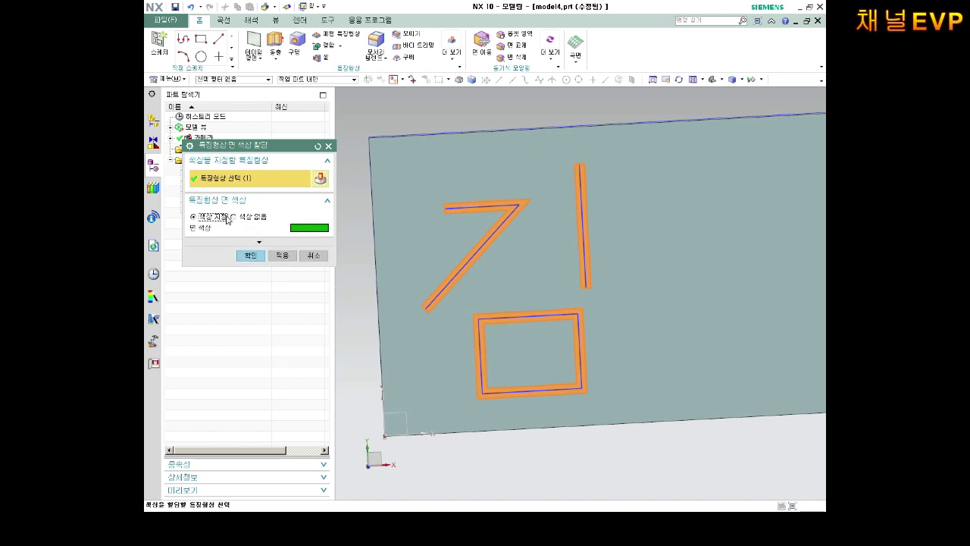
pyautogui.click(308, 228)
pyautogui.click(244, 178)
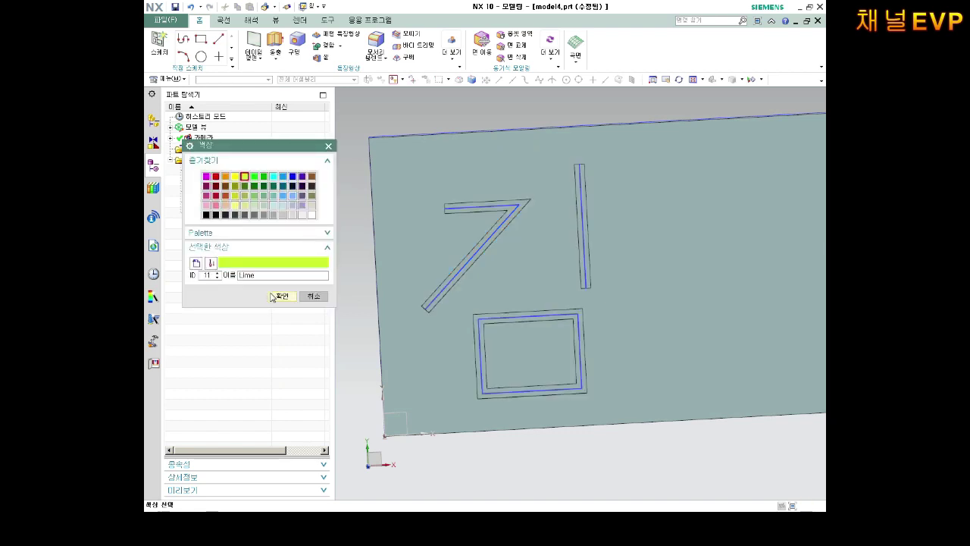
pyautogui.click(281, 296)
pyautogui.click(252, 259)
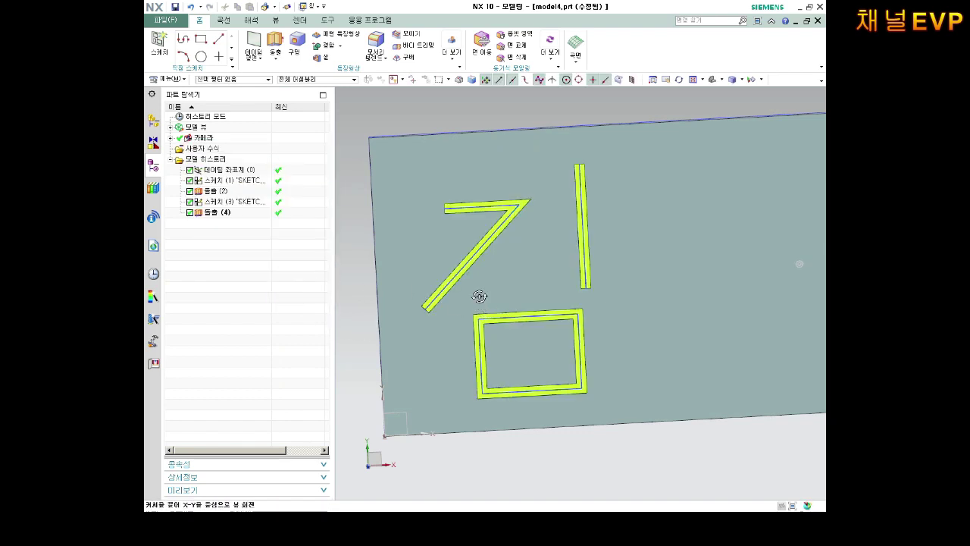
# Inspect the Lime 김 grooves, clear the selection, and right-click Extrude (4) in the Part Navigator.
pyautogui.moveTo(480, 295); pyautogui.dragTo(504, 258, button='middle')
pyautogui.scroll(3, 513, 234)
pyautogui.scroll(2, 515, 241)
pyautogui.scroll(-1, 530, 239)
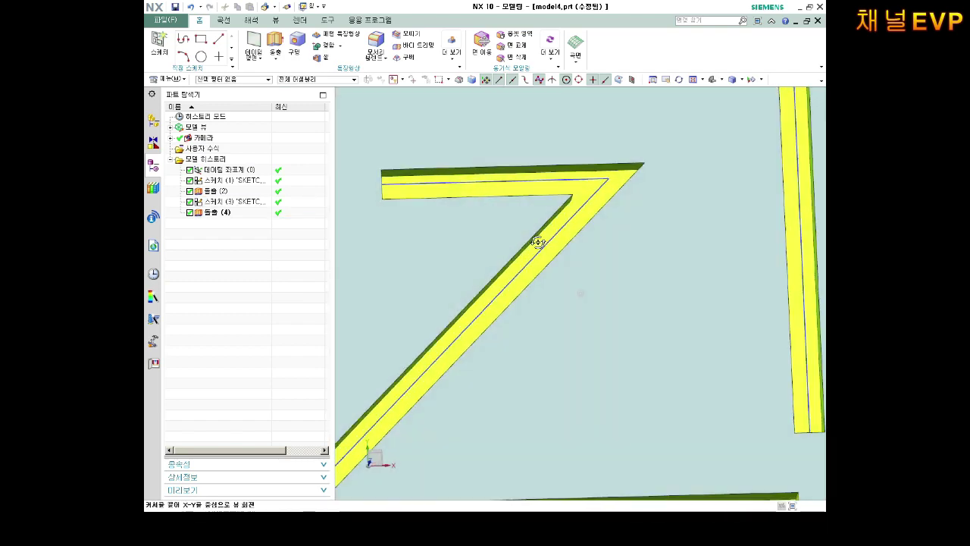
pyautogui.scroll(-3, 598, 238)
pyautogui.scroll(-2, 621, 238)
pyautogui.scroll(5, 636, 255)
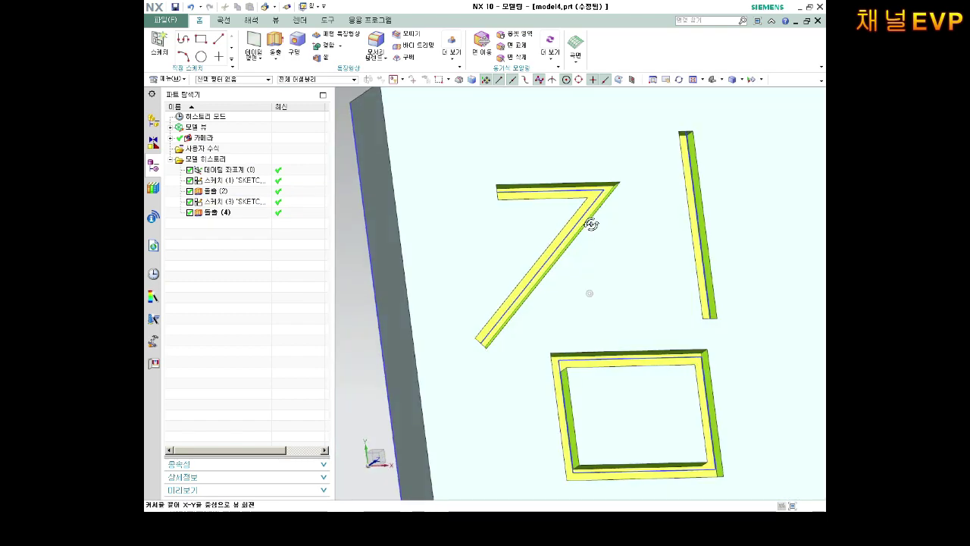
pyautogui.click(615, 205)
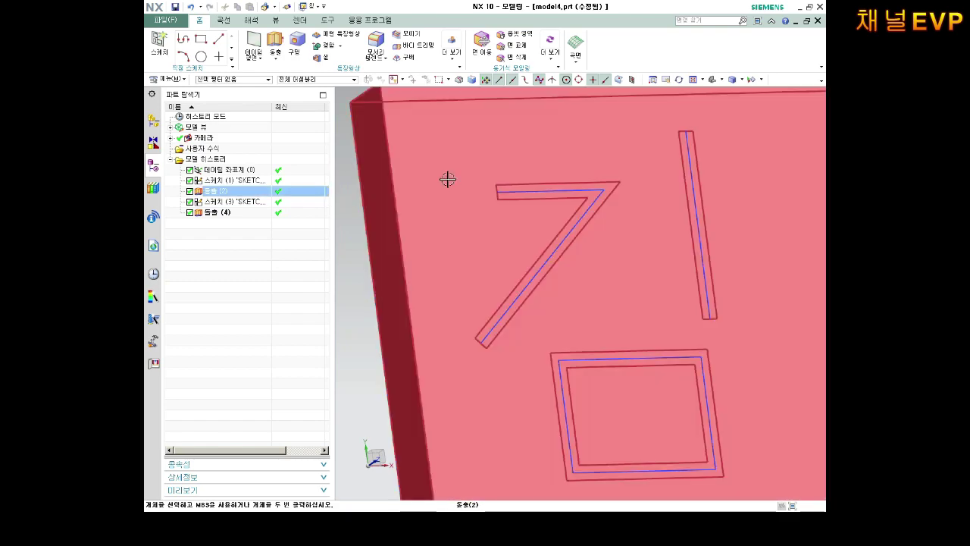
pyautogui.press('Escape')
pyautogui.moveTo(449, 182); pyautogui.dragTo(619, 208, button='middle')
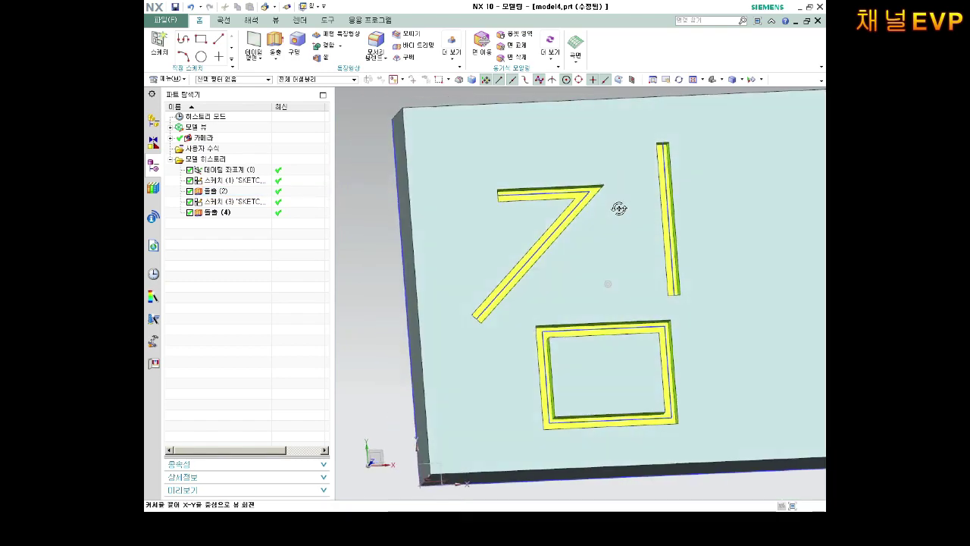
pyautogui.rightClick(208, 215)
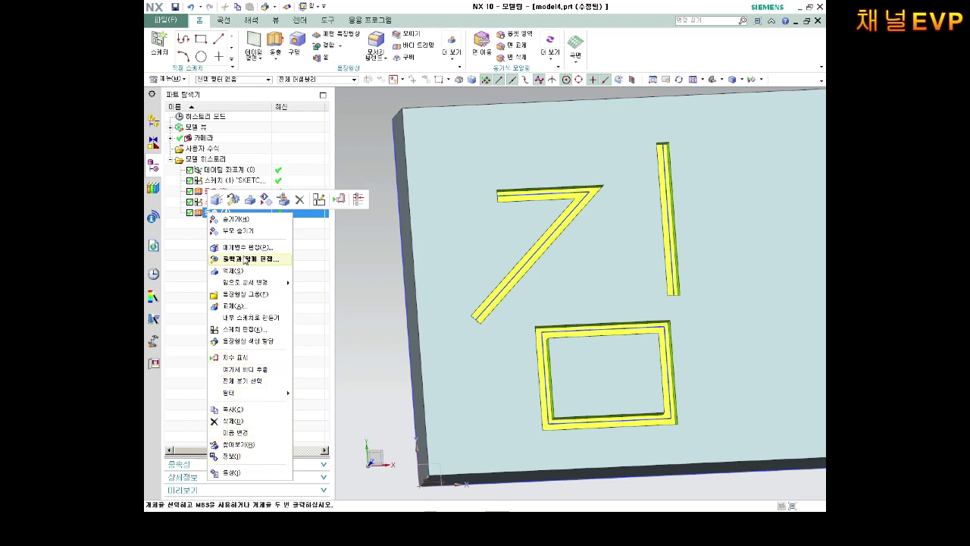
# Edit Extrude (4) with Rollback, review the offset end value, and re-apply the 4 mm cut.
pyautogui.click(243, 258)
pyautogui.click(291, 419)
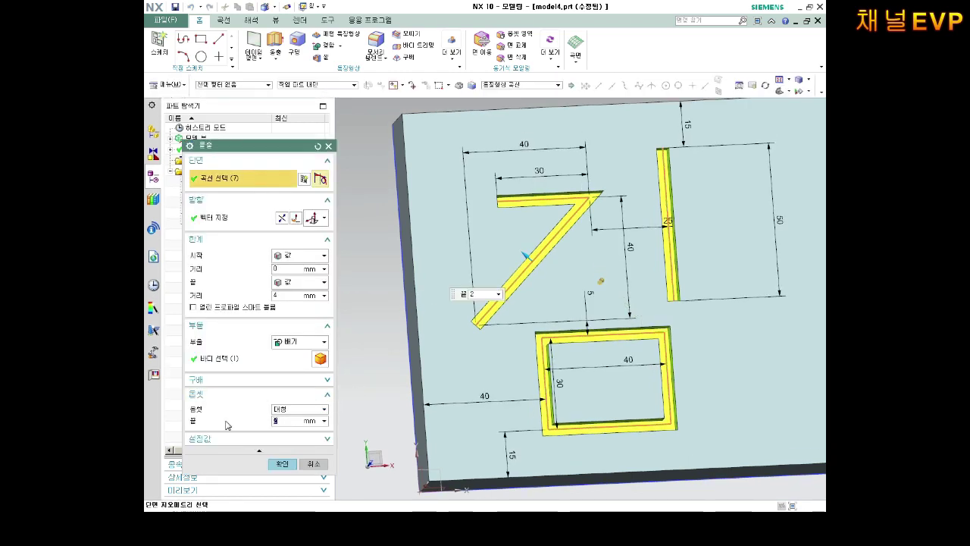
pyautogui.click(290, 469)
pyautogui.moveTo(478, 385)
pyautogui.mouseDown(button='middle')
pyautogui.moveTo(583, 306)
pyautogui.moveTo(568, 326)
pyautogui.mouseUp(button='middle')
pyautogui.scroll(2, 568, 330)
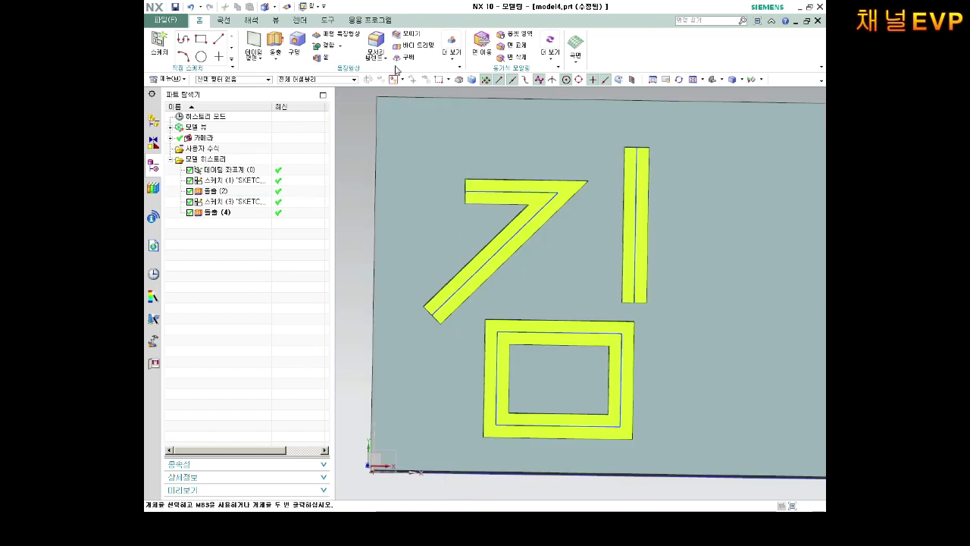
# Start a 4 mm Edge Blend and pick the first two groove stroke-end edges.
pyautogui.click(375, 46)
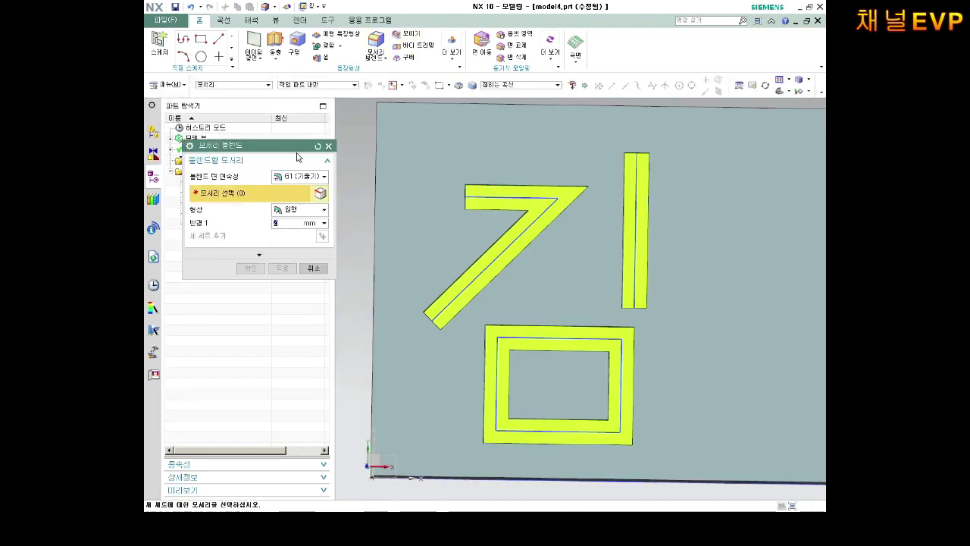
pyautogui.moveTo(461, 195); pyautogui.dragTo(444, 190, button='middle')
pyautogui.scroll(3, 485, 190)
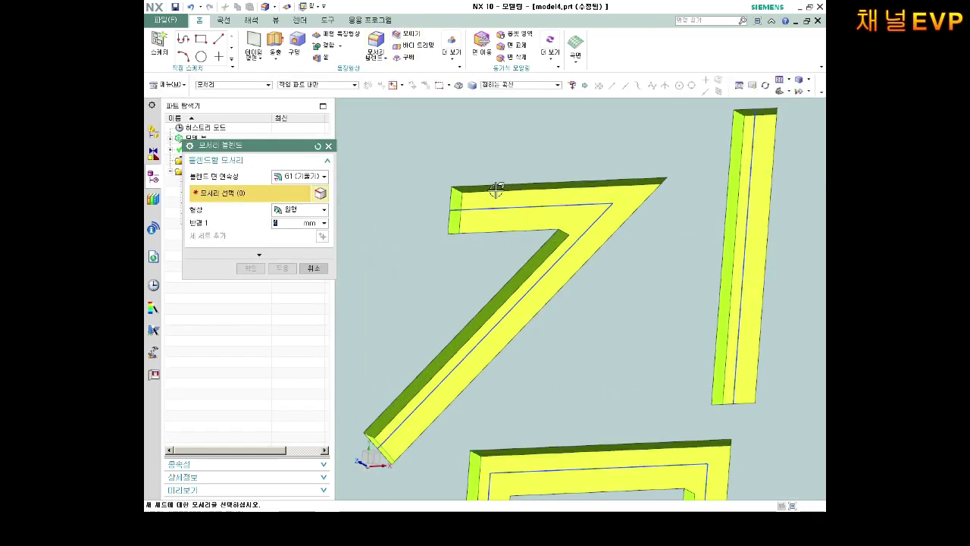
pyautogui.scroll(2, 455, 192)
pyautogui.click(454, 192)
pyautogui.moveTo(475, 225); pyautogui.dragTo(474, 260, button='middle')
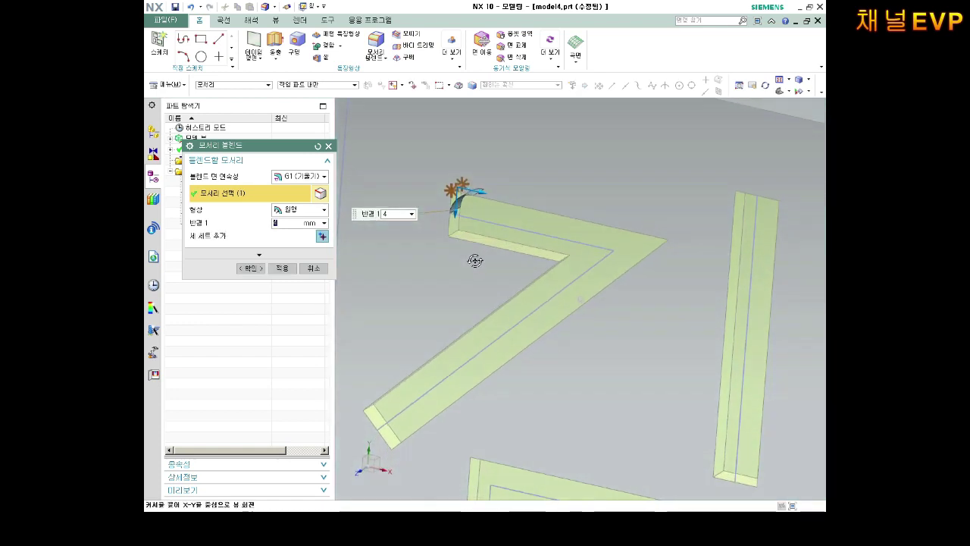
pyautogui.click(454, 215)
pyautogui.scroll(2, 556, 251)
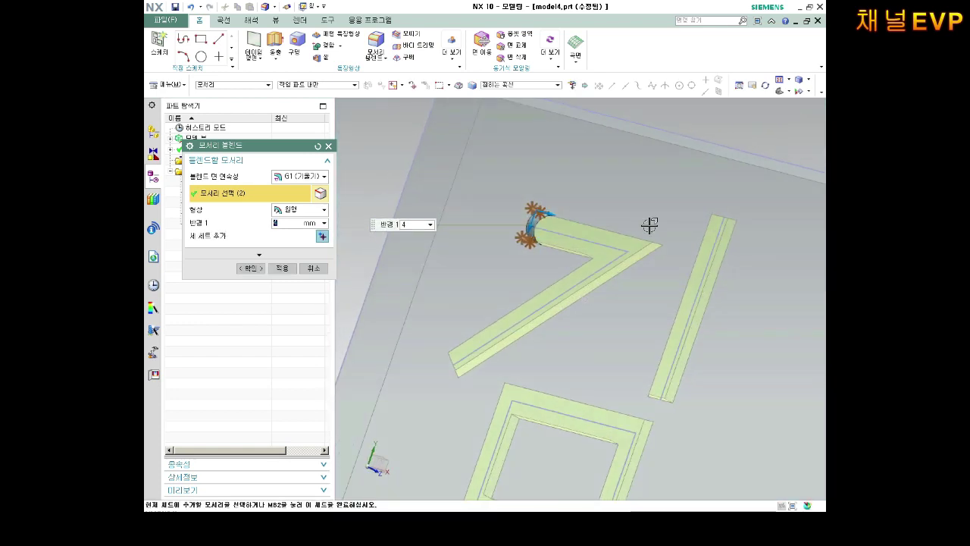
pyautogui.scroll(2, 647, 225)
# Add three more edges at the ㄱ corner and stroke ends, then apply the 4 mm blend.
pyautogui.moveTo(661, 253)
pyautogui.mouseDown(button='middle')
pyautogui.moveTo(695, 212)
pyautogui.moveTo(660, 256)
pyautogui.moveTo(655, 248)
pyautogui.moveTo(530, 292)
pyautogui.mouseUp(button='middle')
pyautogui.scroll(-3, 655, 248)
pyautogui.scroll(4, 472, 364)
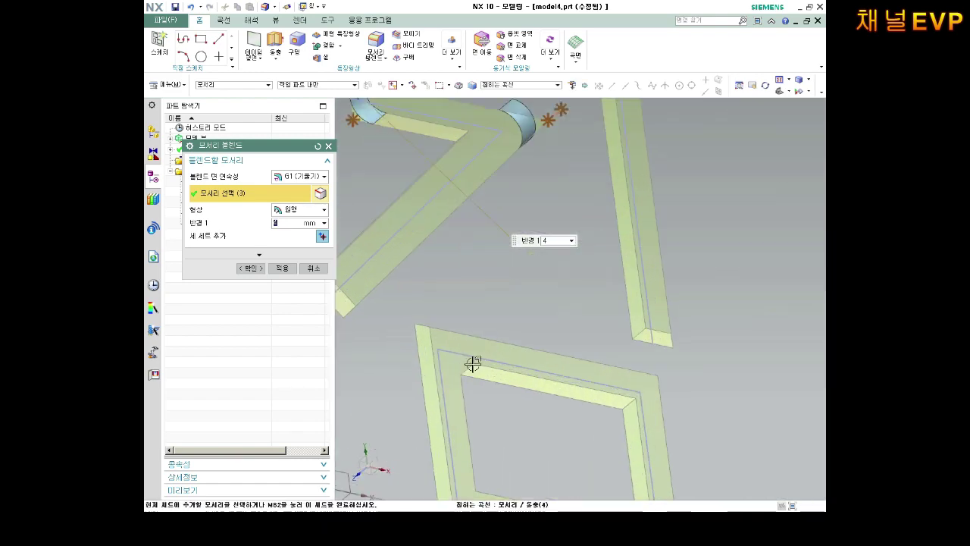
pyautogui.click(374, 280)
pyautogui.scroll(-3, 373, 280)
pyautogui.scroll(-1, 350, 273)
pyautogui.scroll(4, 366, 316)
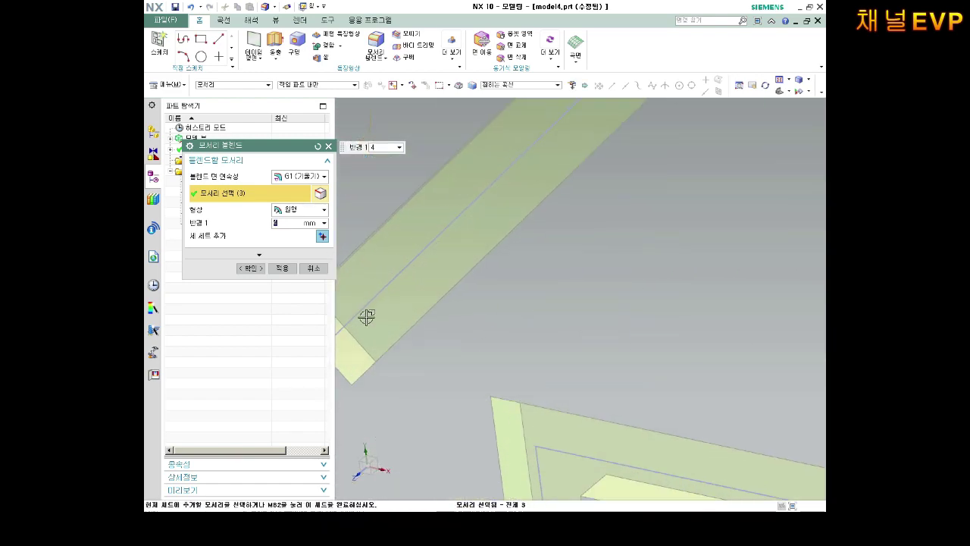
pyautogui.moveTo(422, 309); pyautogui.dragTo(584, 314, button='middle')
pyautogui.moveTo(442, 307)
pyautogui.mouseDown(button='middle')
pyautogui.moveTo(440, 288)
pyautogui.moveTo(510, 338)
pyautogui.moveTo(485, 357)
pyautogui.mouseUp(button='middle')
pyautogui.click(439, 296)
pyautogui.scroll(-2, 506, 356)
pyautogui.click(507, 370)
pyautogui.scroll(-2, 531, 334)
pyautogui.scroll(-1, 522, 341)
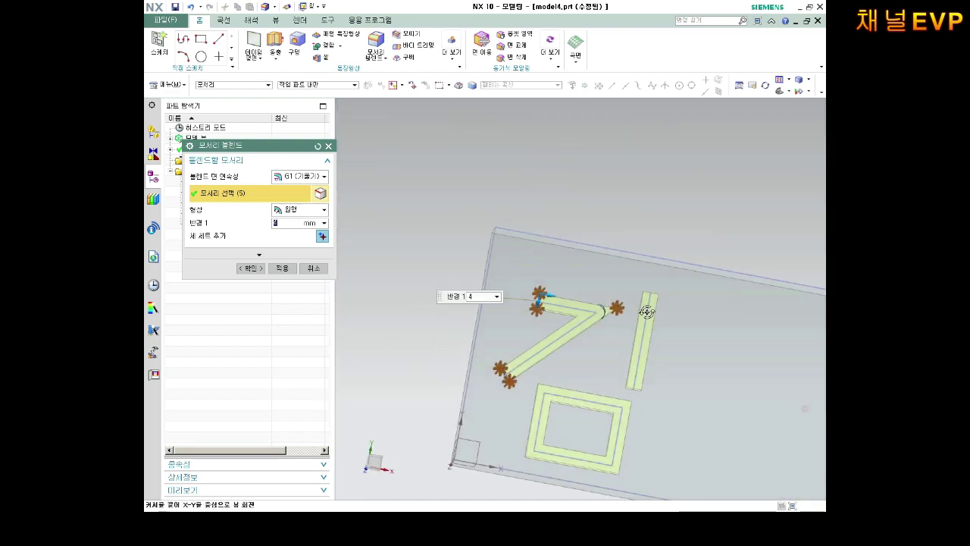
pyautogui.click(250, 267)
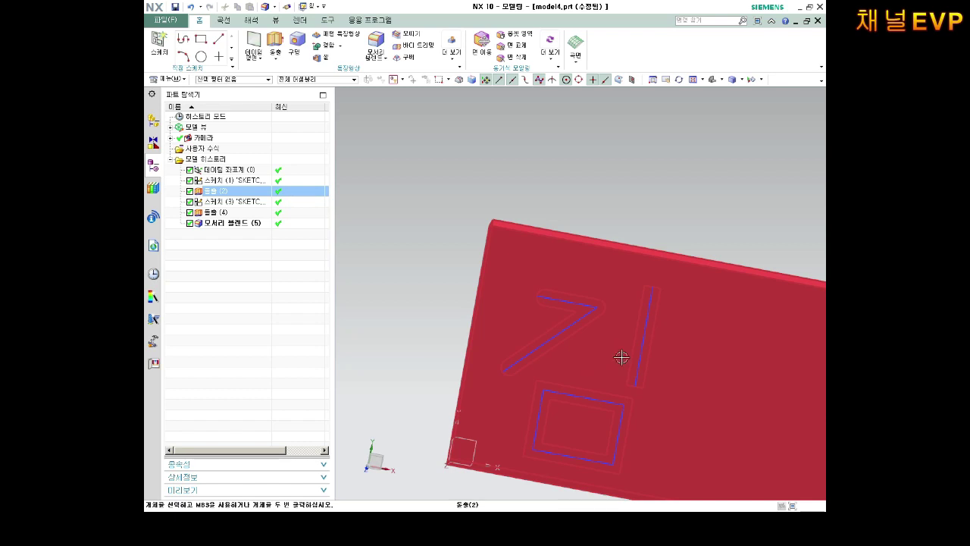
# Start a new edge blend and pick the two edges at the vertical stroke's top end.
pyautogui.moveTo(621, 357); pyautogui.dragTo(697, 292, button='middle')
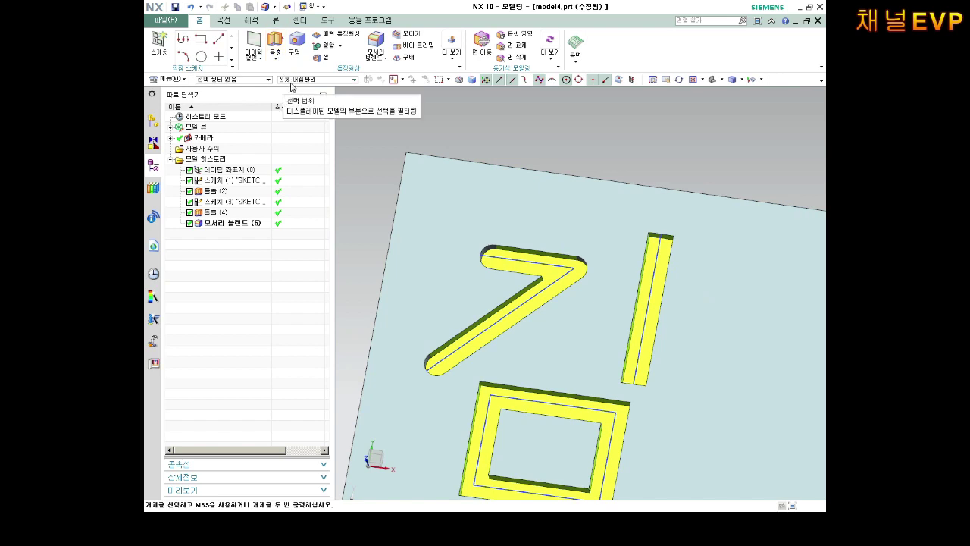
pyautogui.click(376, 41)
pyautogui.scroll(-3, 645, 245)
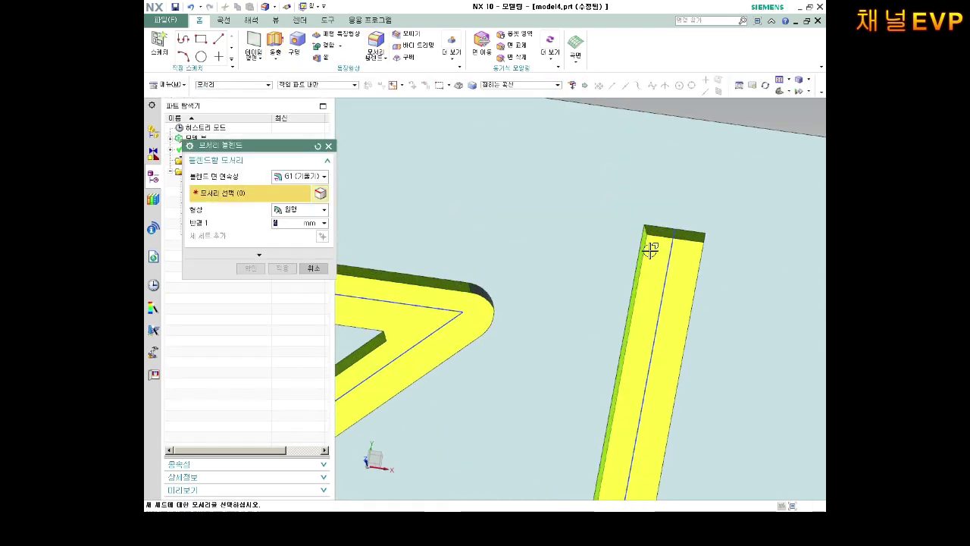
pyautogui.scroll(-3, 632, 219)
pyautogui.click(642, 221)
pyautogui.click(643, 220)
pyautogui.scroll(3, 643, 218)
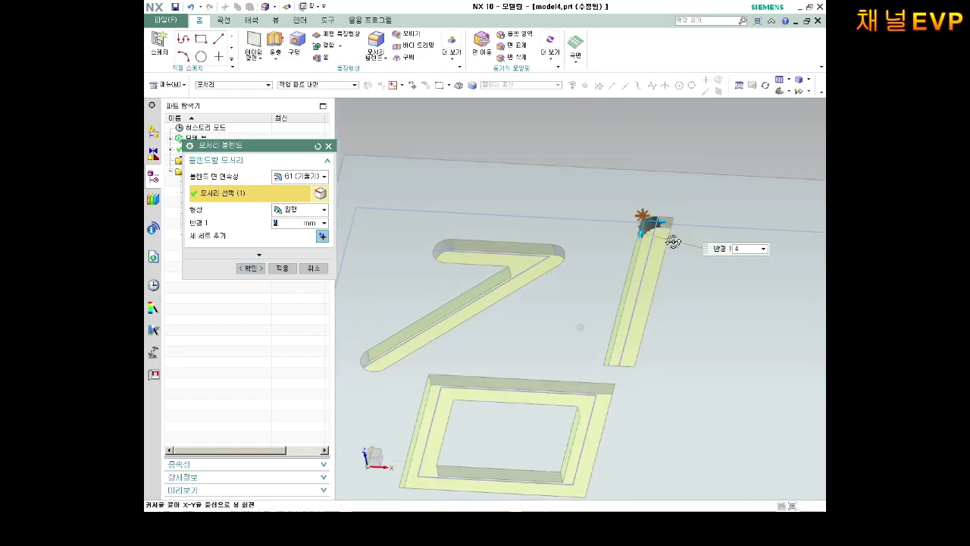
pyautogui.scroll(-2, 643, 219)
pyautogui.scroll(-1, 641, 218)
pyautogui.scroll(3, 641, 219)
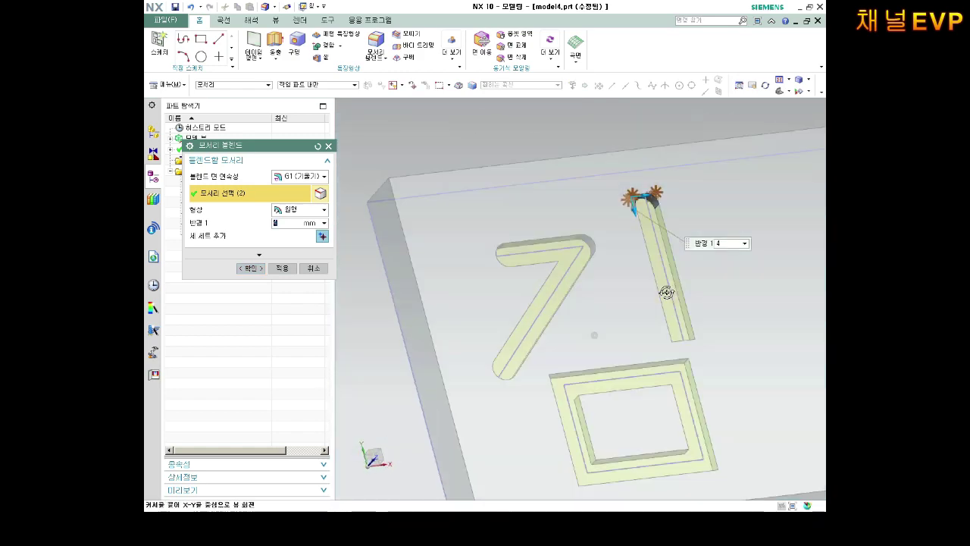
# Add the two bottom-end edges of the vertical stroke and apply the 4 mm blend.
pyautogui.moveTo(591, 336); pyautogui.dragTo(674, 342, button='middle')
pyautogui.scroll(-3, 682, 374)
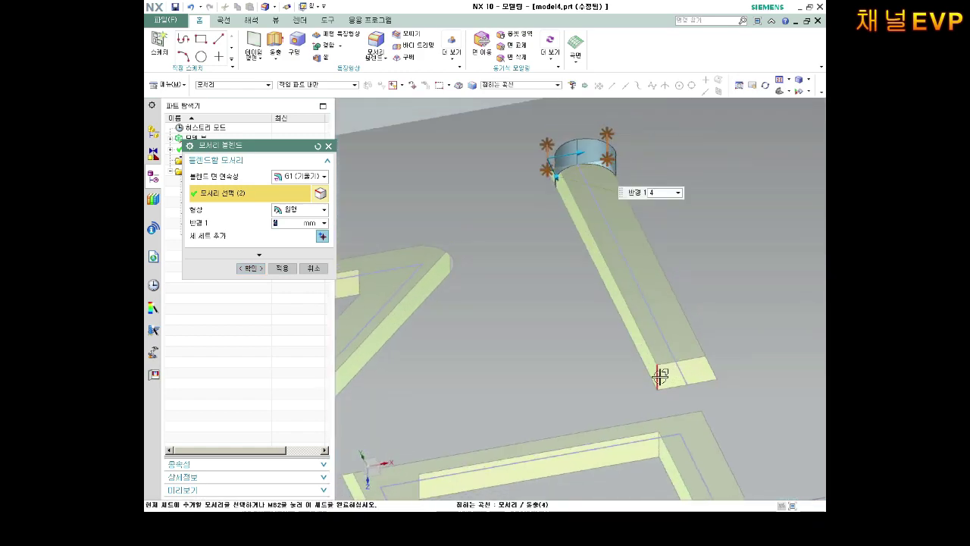
pyautogui.click(663, 374)
pyautogui.moveTo(732, 353); pyautogui.dragTo(732, 369, button='middle')
pyautogui.click(693, 379)
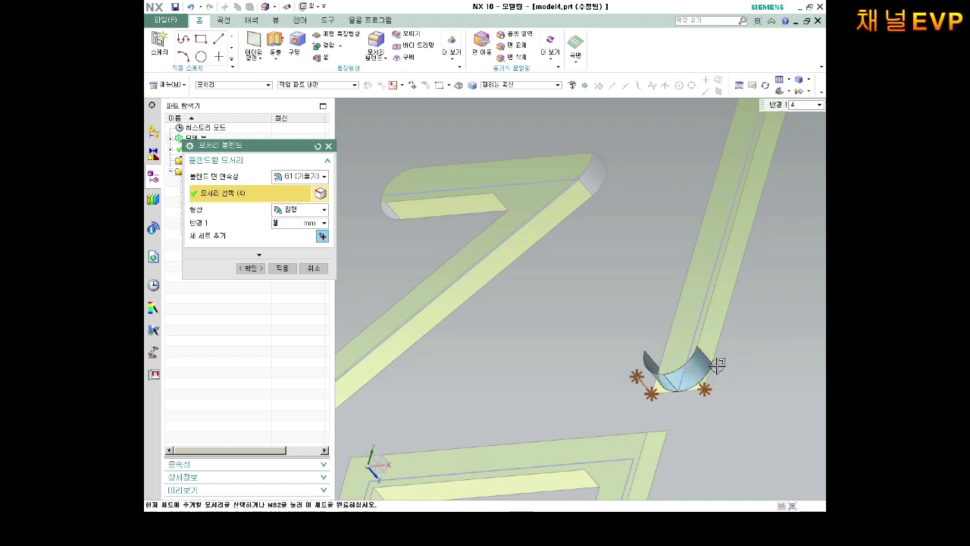
pyautogui.scroll(3, 712, 365)
pyautogui.moveTo(682, 341); pyautogui.dragTo(531, 288, button='middle')
pyautogui.click(260, 268)
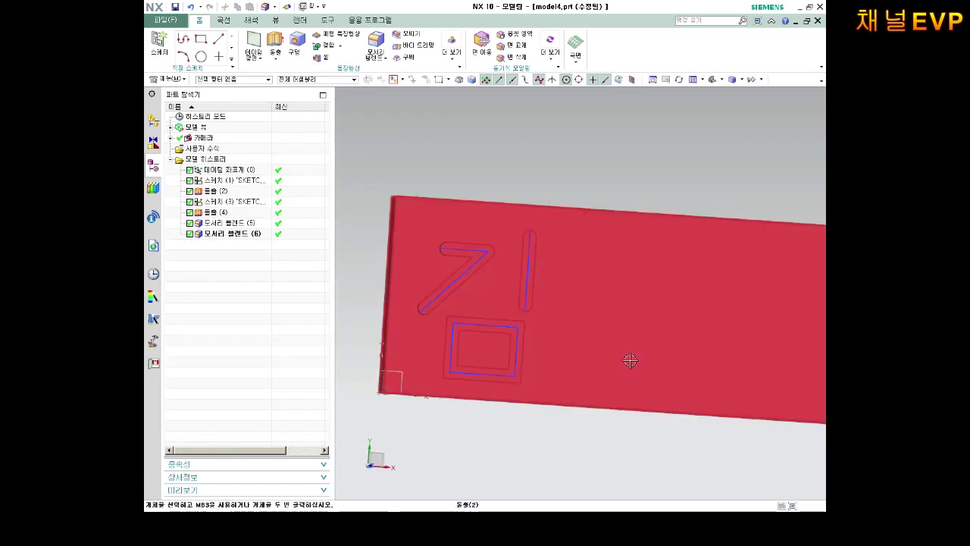
pyautogui.moveTo(628, 447); pyautogui.dragTo(372, 314, button='middle')
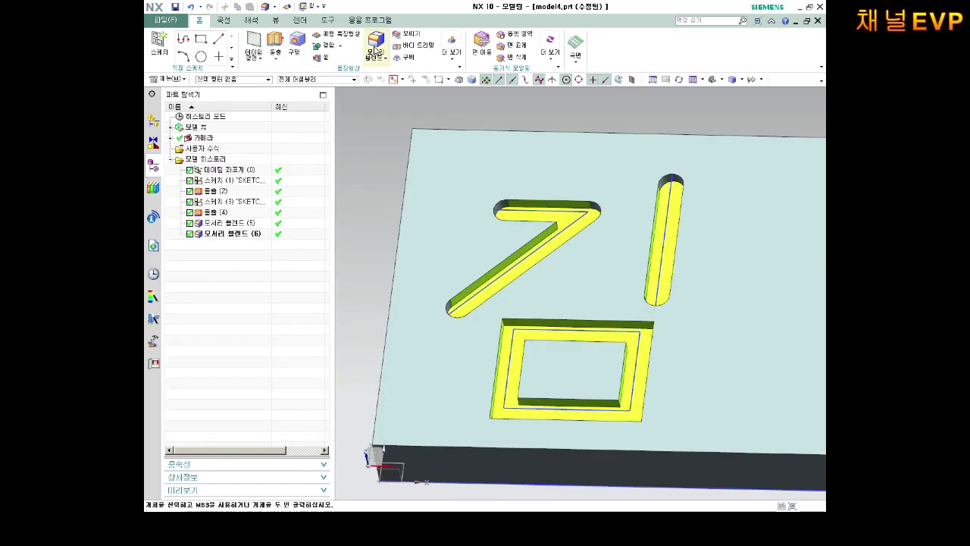
# Start another edge blend and pick two corner edges of the square ㅁ groove.
pyautogui.click(376, 47)
pyautogui.scroll(-5, 508, 341)
pyautogui.moveTo(508, 340)
pyautogui.mouseDown(button='middle')
pyautogui.moveTo(489, 325)
pyautogui.moveTo(481, 372)
pyautogui.moveTo(467, 333)
pyautogui.moveTo(426, 329)
pyautogui.moveTo(591, 349)
pyautogui.mouseUp(button='middle')
pyautogui.click(483, 303)
pyautogui.scroll(5, 485, 322)
pyautogui.scroll(-3, 480, 372)
pyautogui.click(468, 333)
pyautogui.scroll(-3, 531, 359)
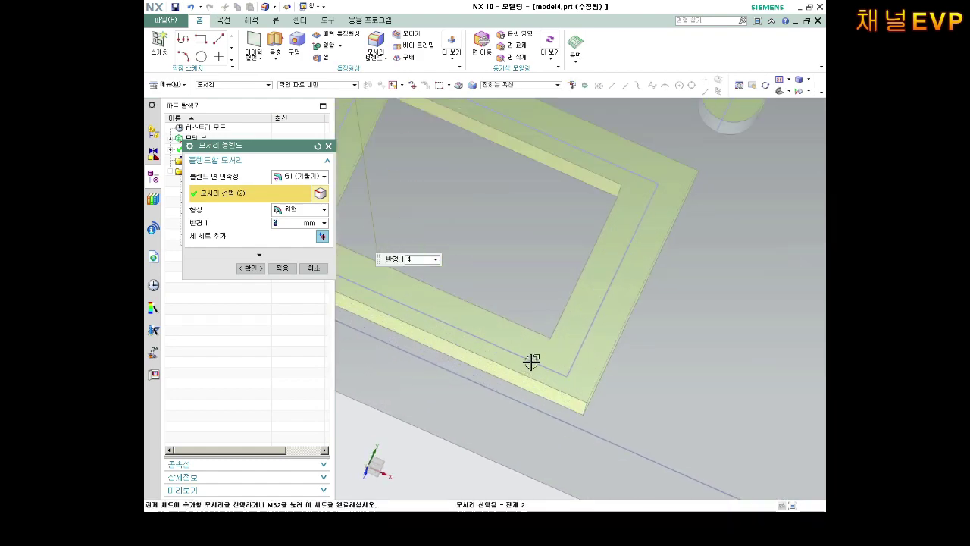
pyautogui.scroll(-3, 606, 407)
pyautogui.scroll(3, 637, 432)
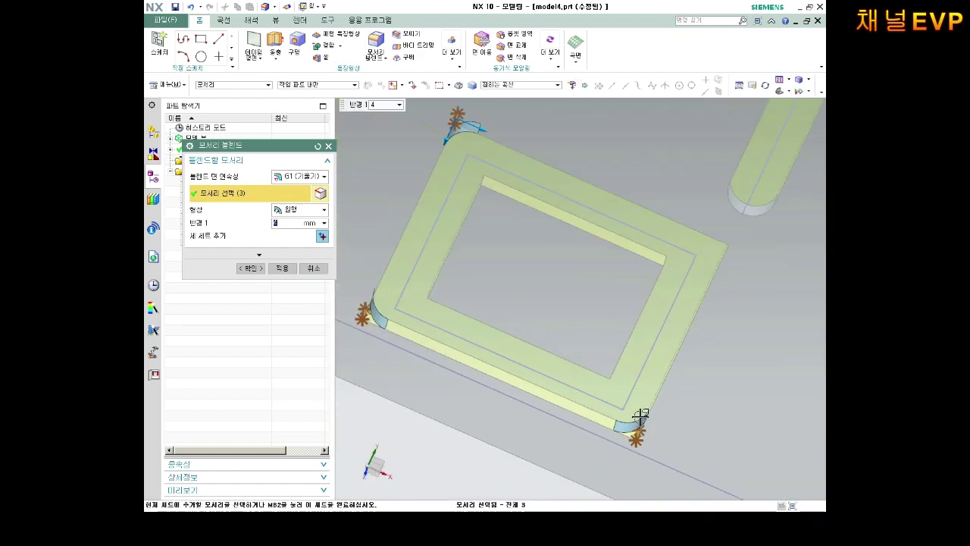
# Add the remaining two square corner edges, apply the 4 mm blend, and clear the selection.
pyautogui.moveTo(643, 422)
pyautogui.mouseDown(button='middle')
pyautogui.moveTo(697, 283)
pyautogui.moveTo(310, 329)
pyautogui.mouseUp(button='middle')
pyautogui.scroll(-3, 694, 303)
pyautogui.click(694, 307)
pyautogui.click(694, 308)
pyautogui.scroll(3, 694, 307)
pyautogui.click(256, 269)
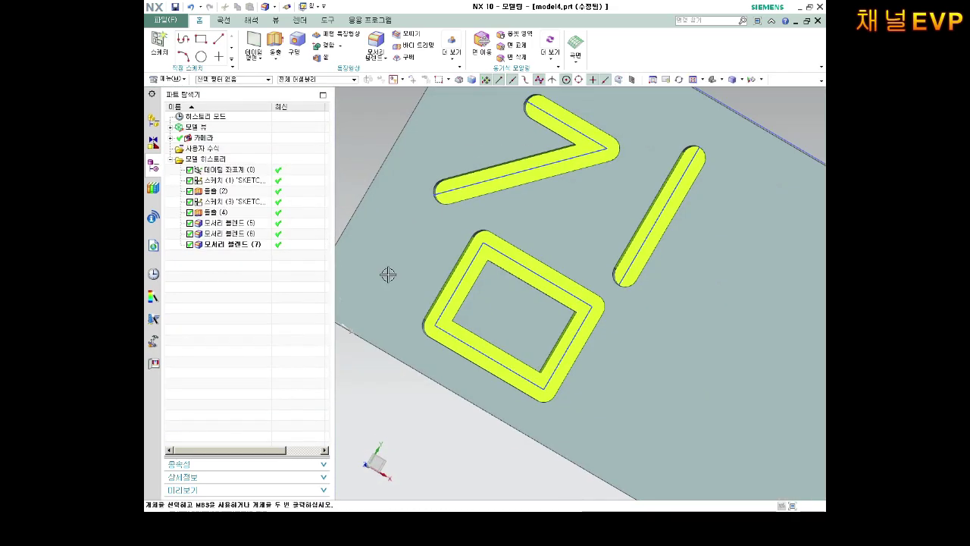
pyautogui.moveTo(388, 275)
pyautogui.mouseDown(button='middle')
pyautogui.moveTo(519, 264)
pyautogui.moveTo(556, 279)
pyautogui.moveTo(535, 288)
pyautogui.mouseUp(button='middle')
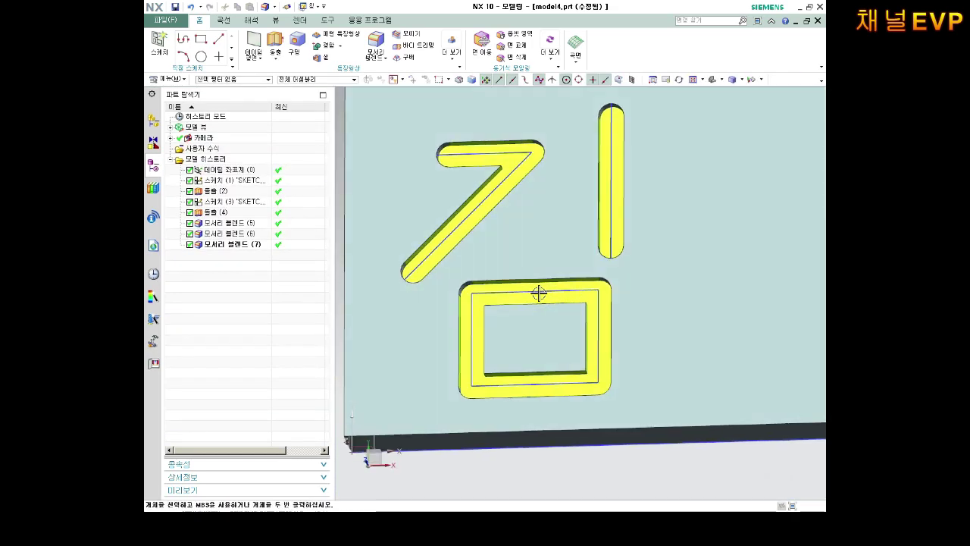
pyautogui.scroll(2, 490, 256)
pyautogui.scroll(-2, 489, 256)
pyautogui.click(465, 216)
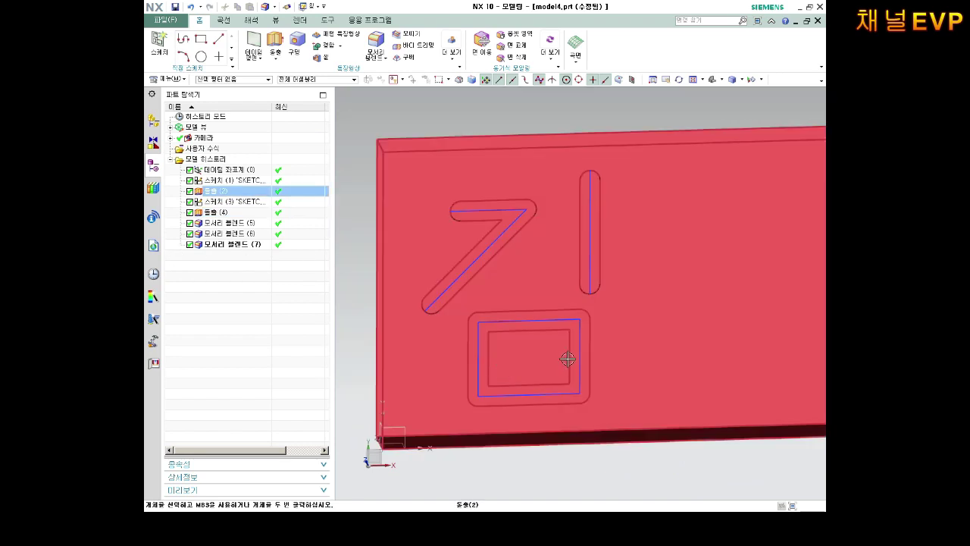
pyautogui.press('Escape')
# Assign Yellow as the face colour of Edge Blends 5–7.
pyautogui.click(236, 223)
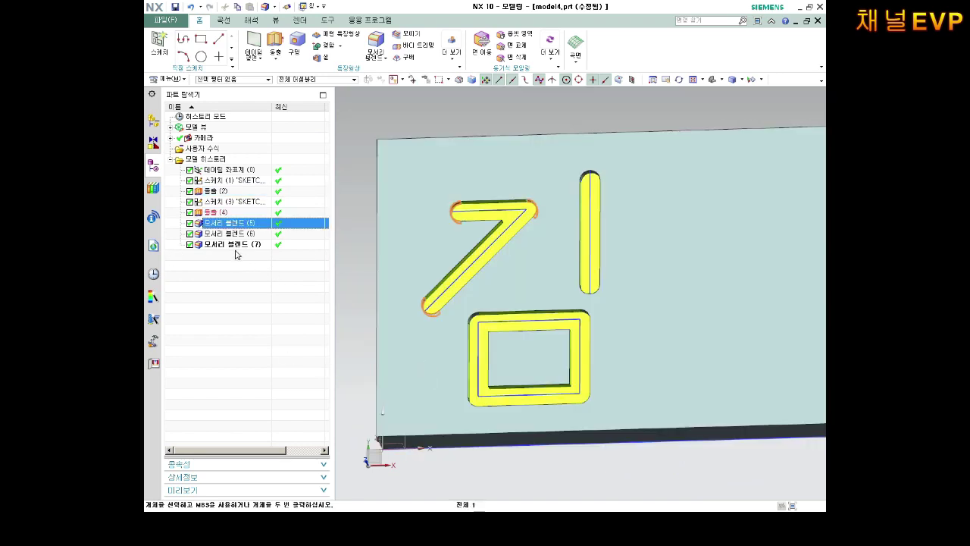
pyautogui.keyDown('shift'); pyautogui.click(235, 244); pyautogui.keyUp('shift')
pyautogui.rightClick(234, 244)
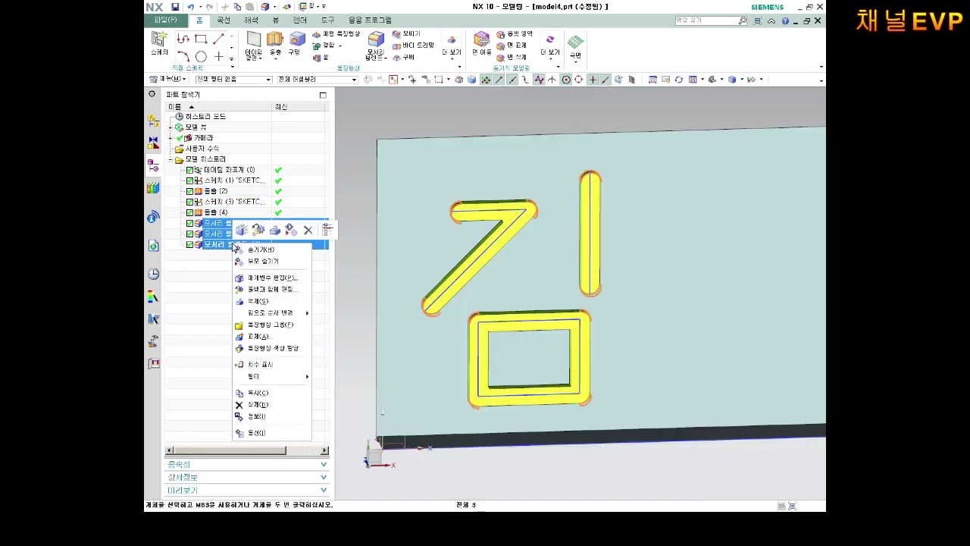
pyautogui.click(279, 347)
pyautogui.click(225, 220)
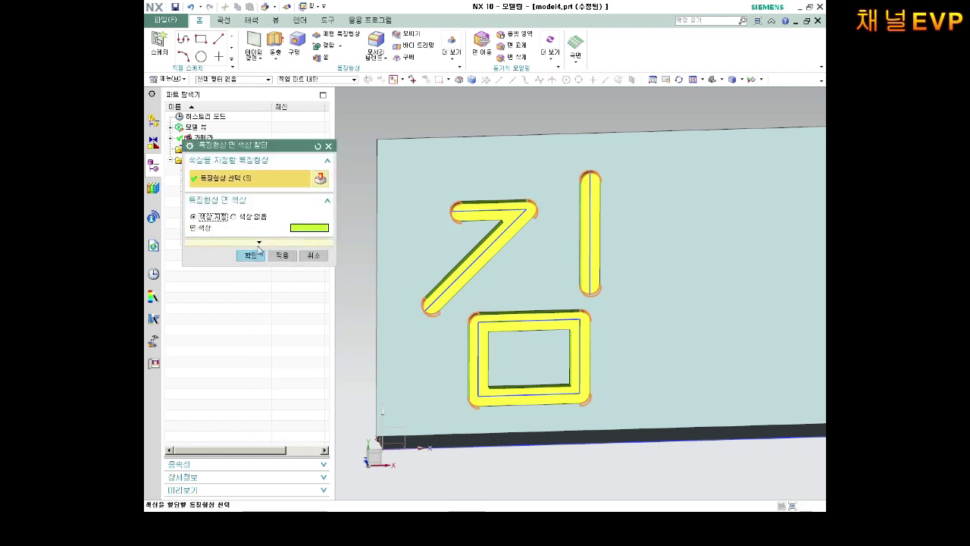
pyautogui.click(296, 229)
pyautogui.click(236, 178)
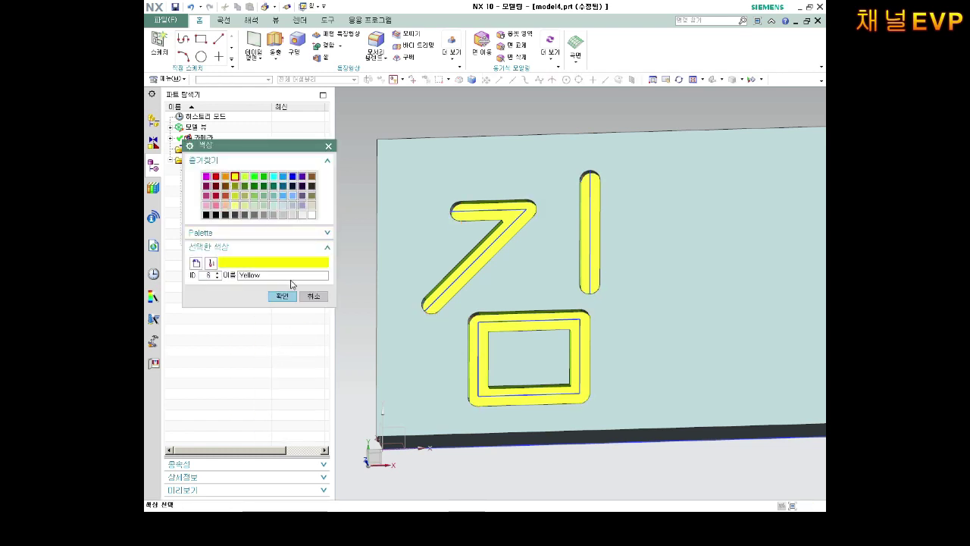
pyautogui.click(282, 296)
pyautogui.click(253, 258)
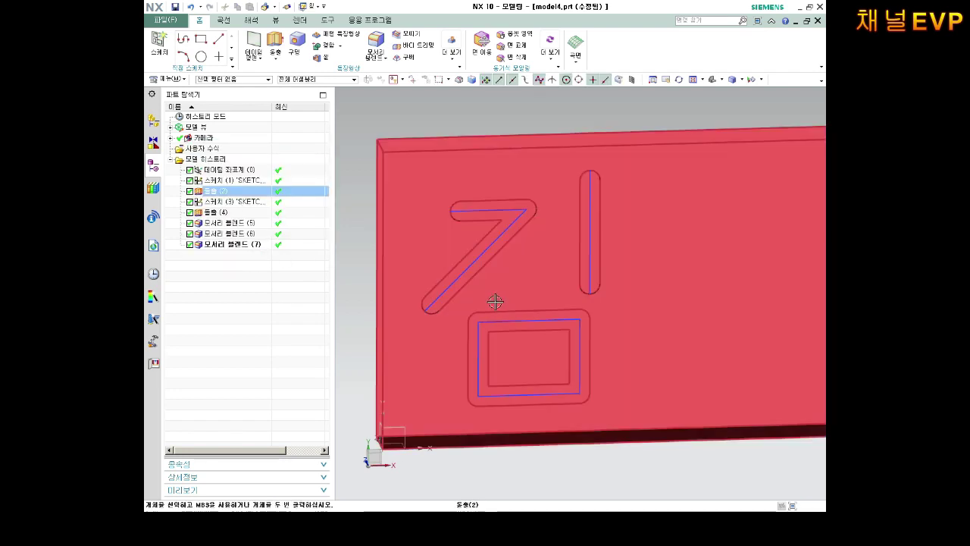
# Hide Sketch (3) and orbit to a more frontal view of the plate.
pyautogui.moveTo(493, 302)
pyautogui.mouseDown(button='middle')
pyautogui.moveTo(699, 342)
pyautogui.moveTo(688, 342)
pyautogui.mouseUp(button='middle')
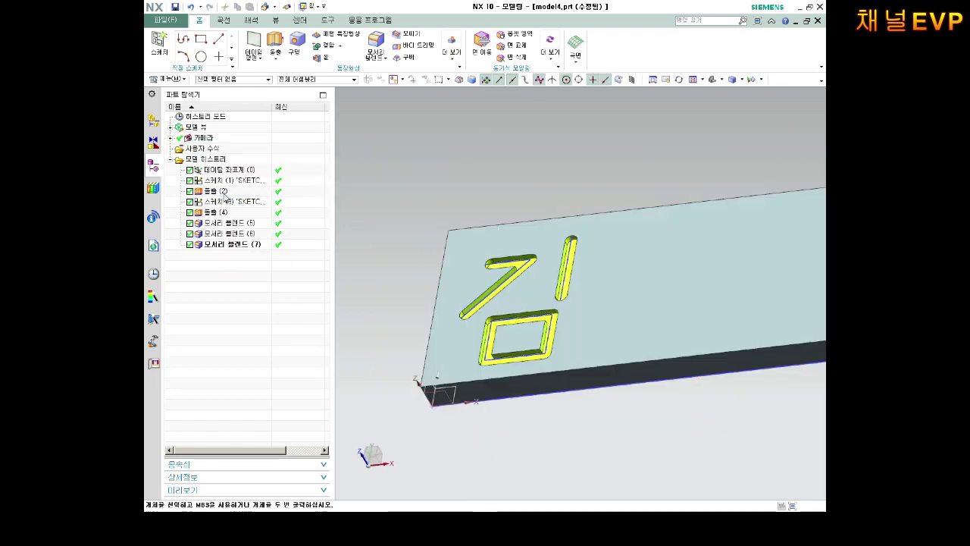
pyautogui.rightClick(223, 201)
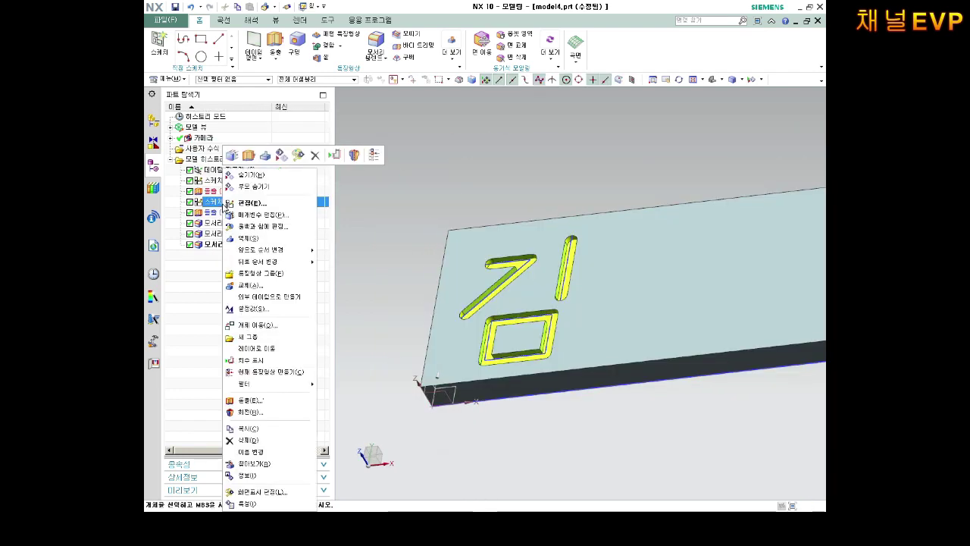
pyautogui.click(282, 160)
pyautogui.moveTo(647, 339); pyautogui.dragTo(754, 369, button='middle')
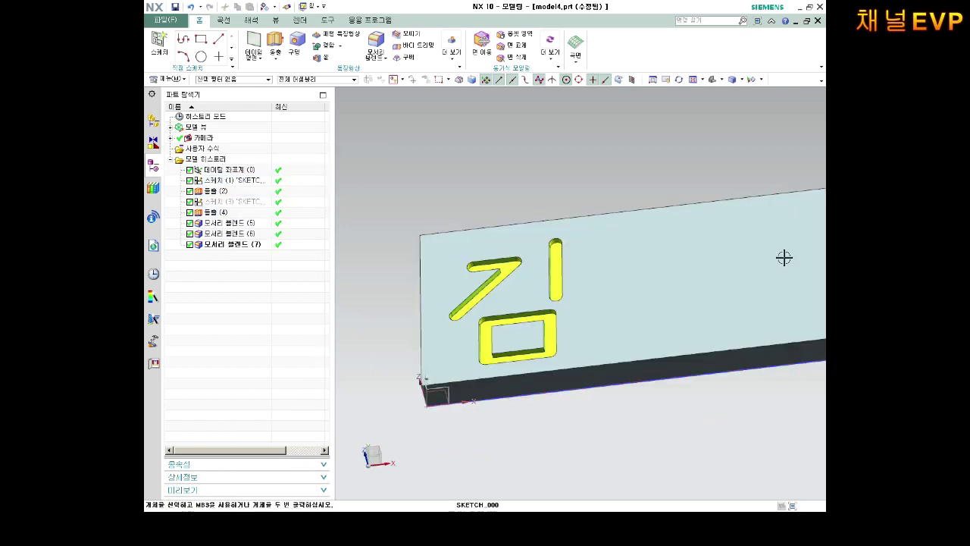
pyautogui.scroll(-2, 665, 181)
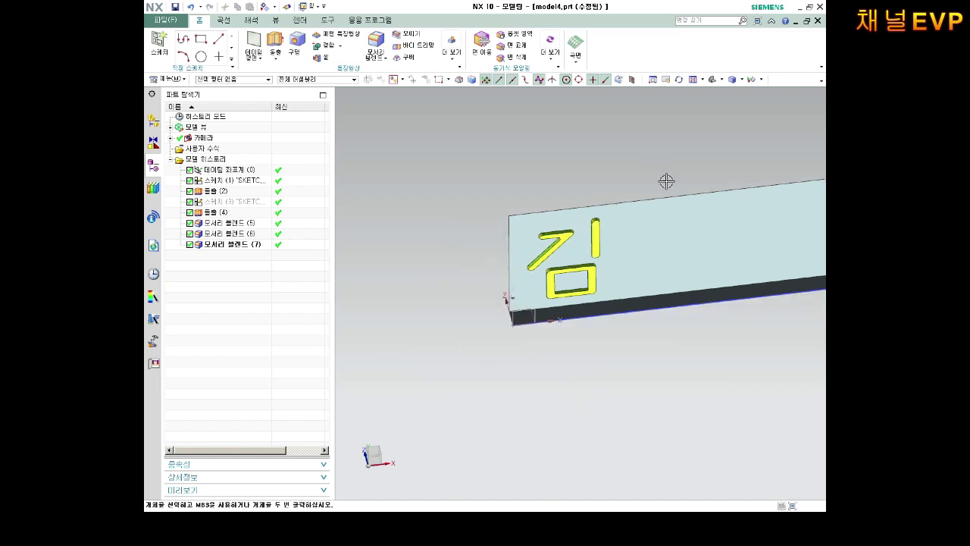
pyautogui.moveTo(665, 181); pyautogui.dragTo(677, 219, button='middle')
# Create Sketch (8) on the plate's grooved top face.
pyautogui.click(160, 42)
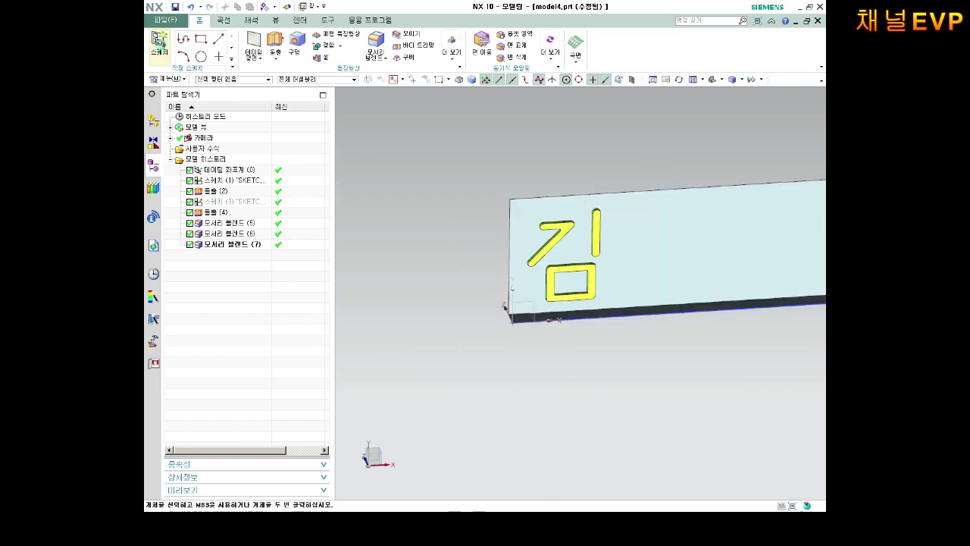
pyautogui.click(665, 224)
pyautogui.click(279, 308)
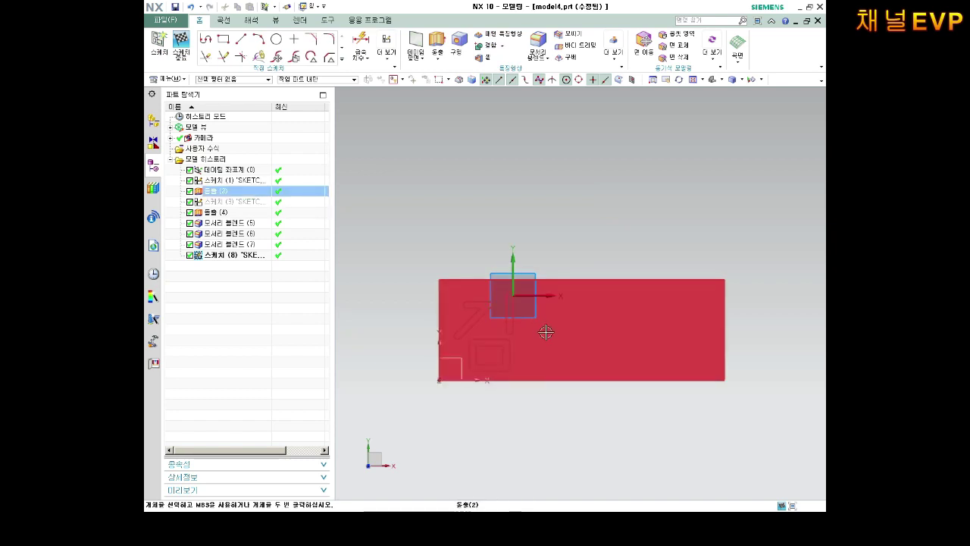
pyautogui.scroll(2, 578, 341)
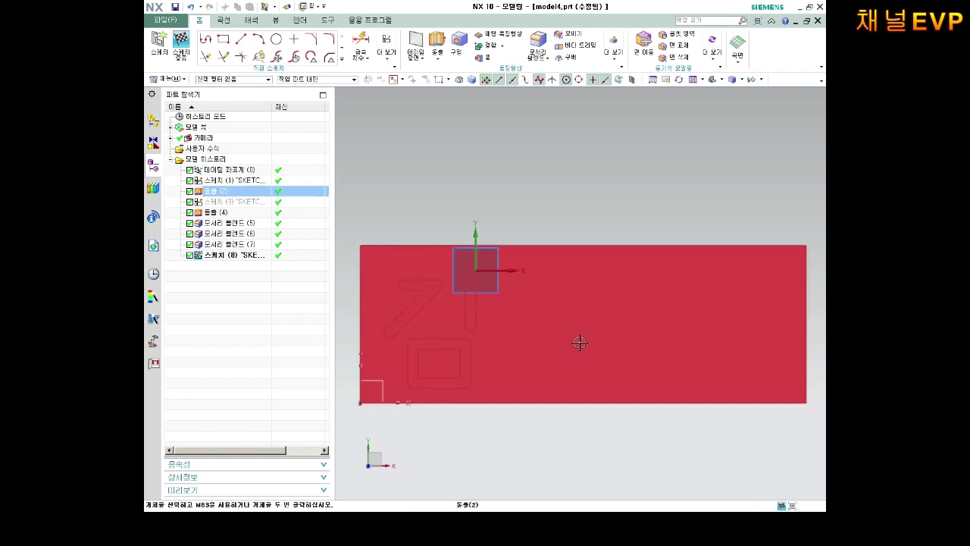
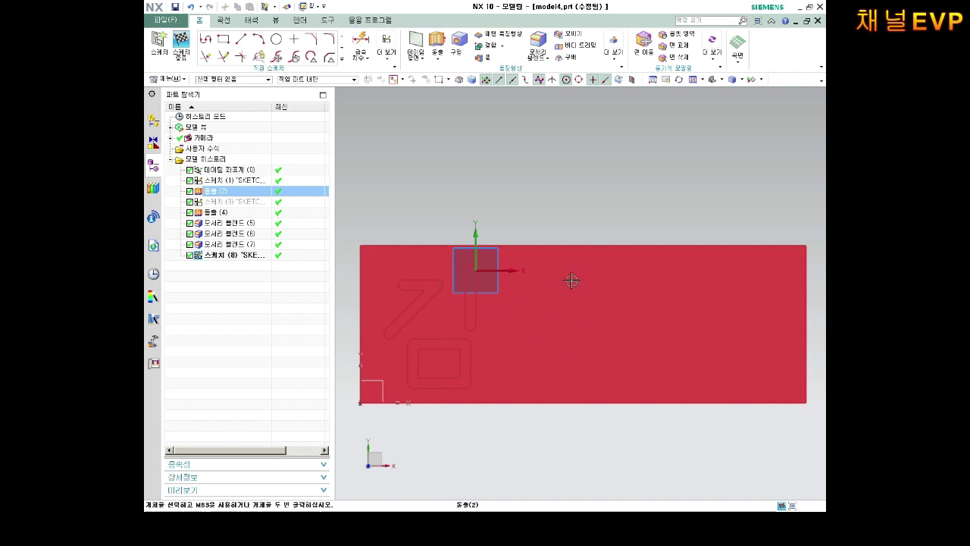
# Clear the selection and bring up the curve tools, including Text, on the 곡선 (Curve) tab.
pyautogui.press('Escape')
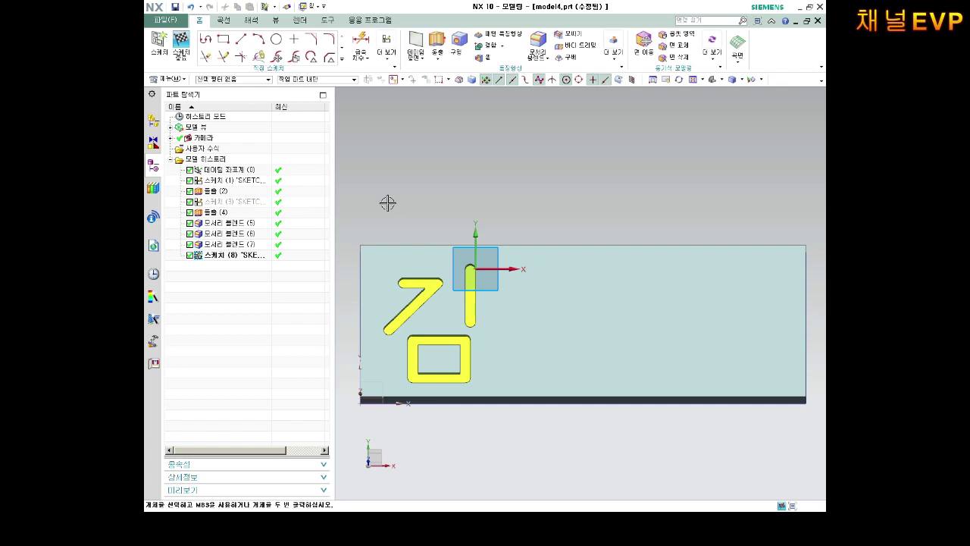
pyautogui.click(343, 66)
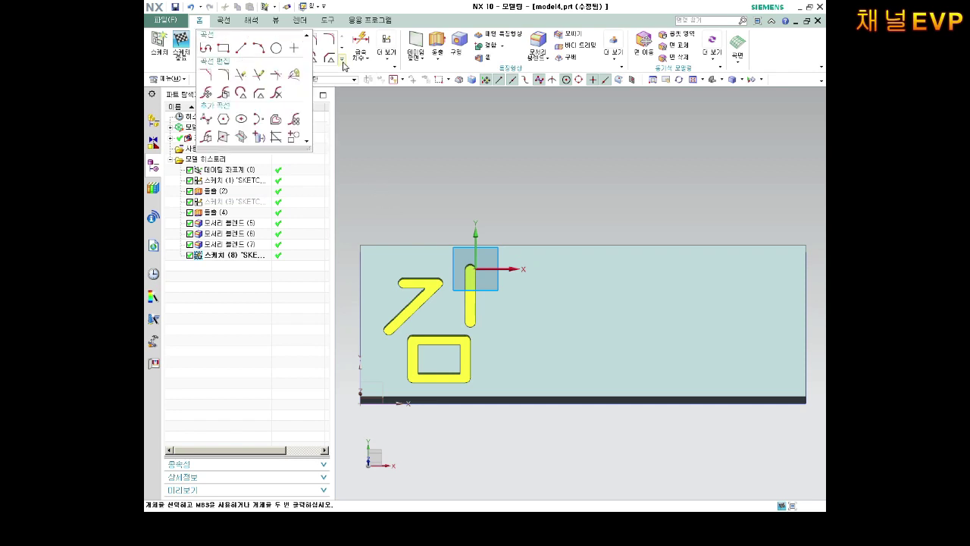
pyautogui.click(566, 158)
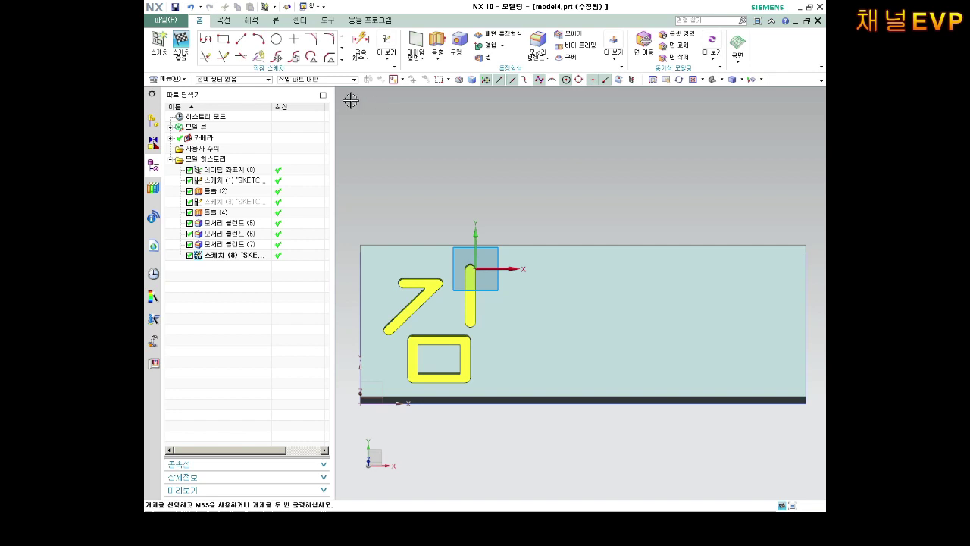
pyautogui.click(228, 23)
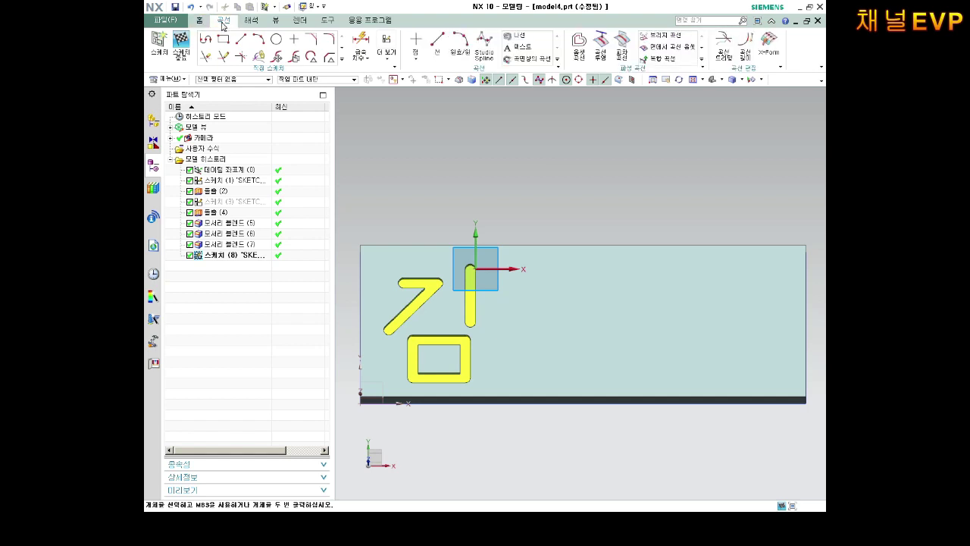
pyautogui.click(197, 22)
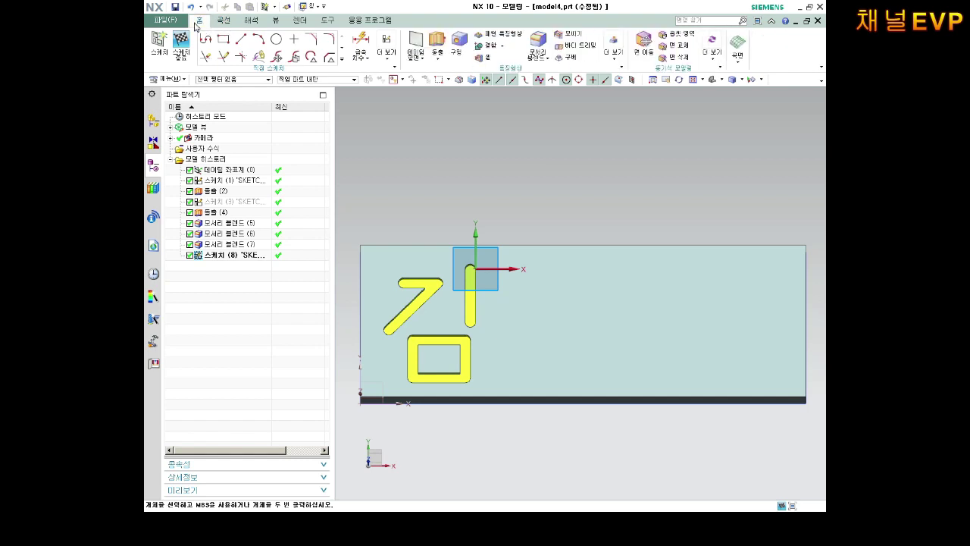
pyautogui.click(220, 23)
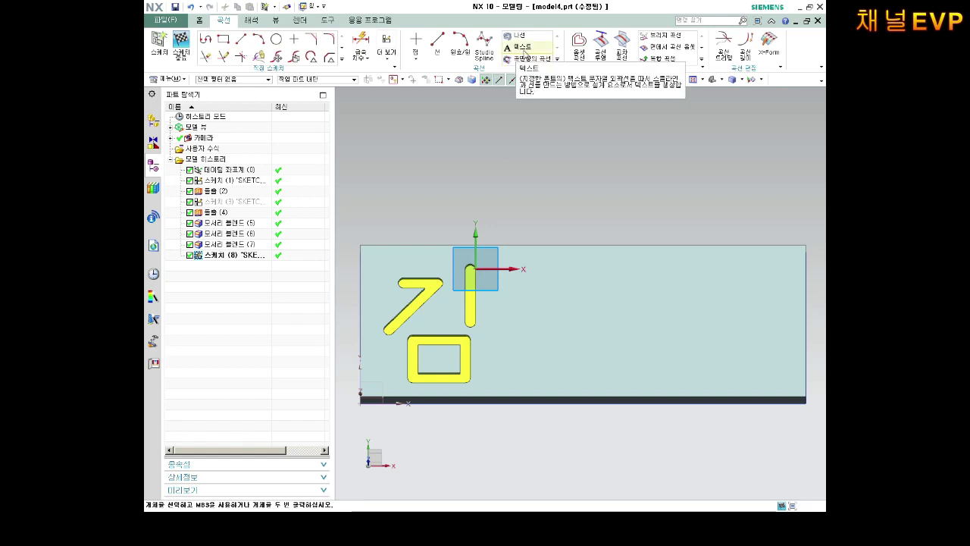
# Create a Text curve right of 김 in the 굴림 font with typed Korean characters.
pyautogui.click(523, 48)
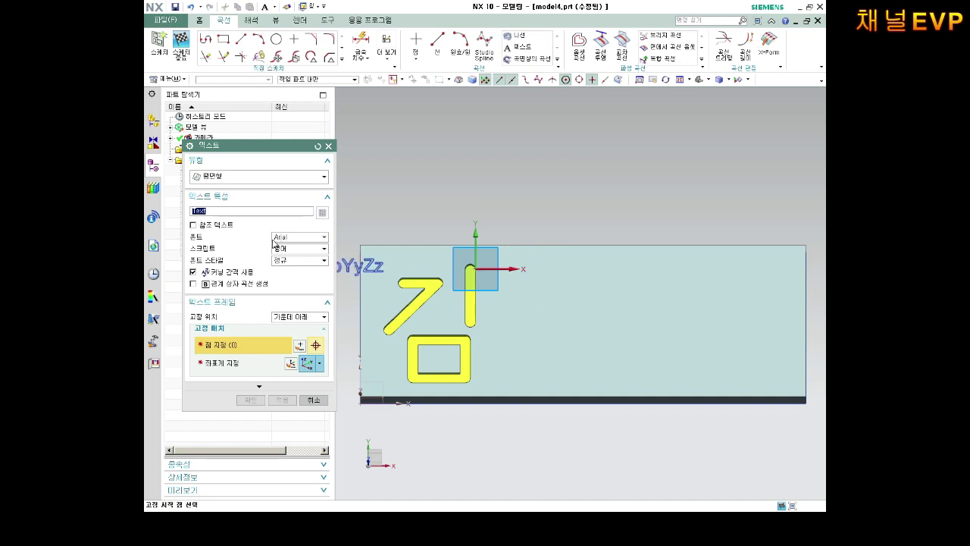
pyautogui.click(582, 295)
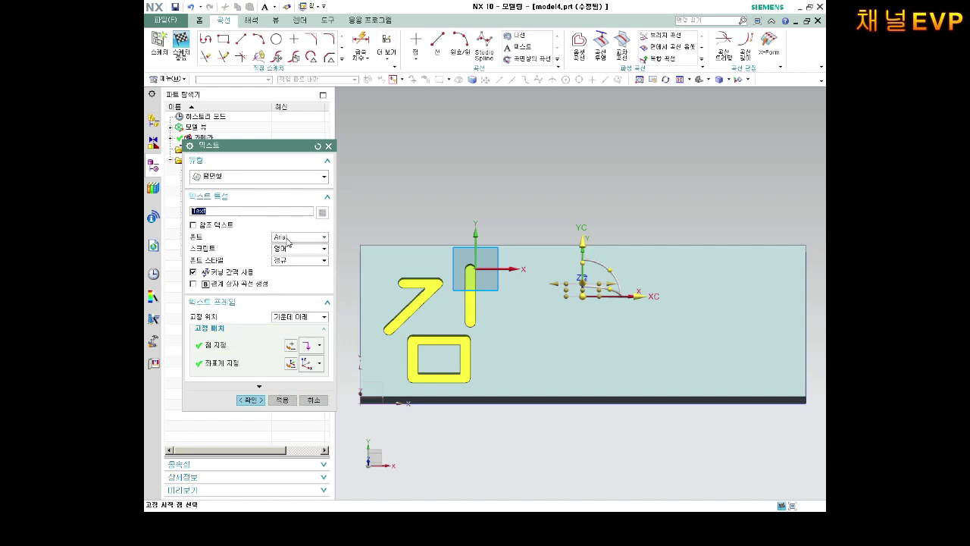
pyautogui.click(301, 241)
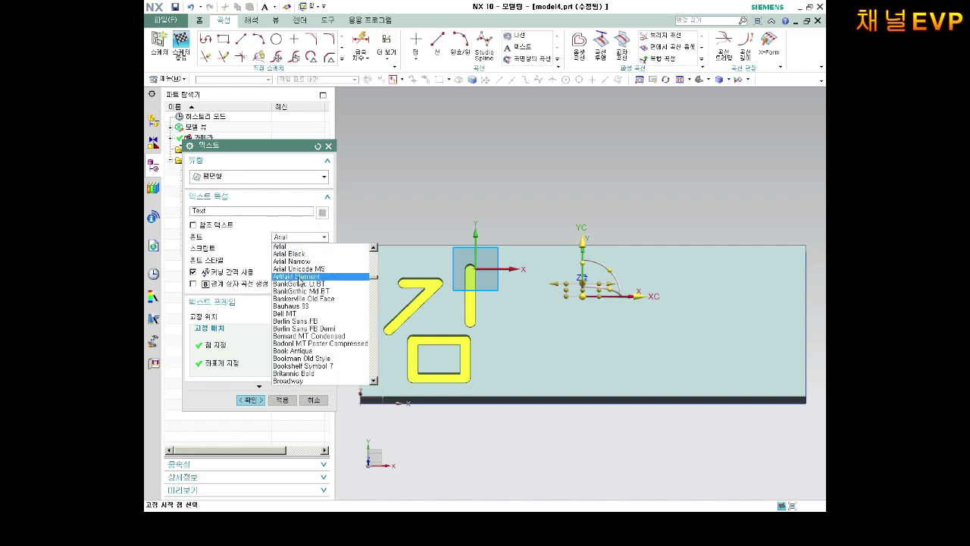
pyautogui.scroll(-5, 304, 299)
pyautogui.scroll(-5, 303, 299)
pyautogui.scroll(-5, 304, 299)
pyautogui.scroll(-5, 304, 299)
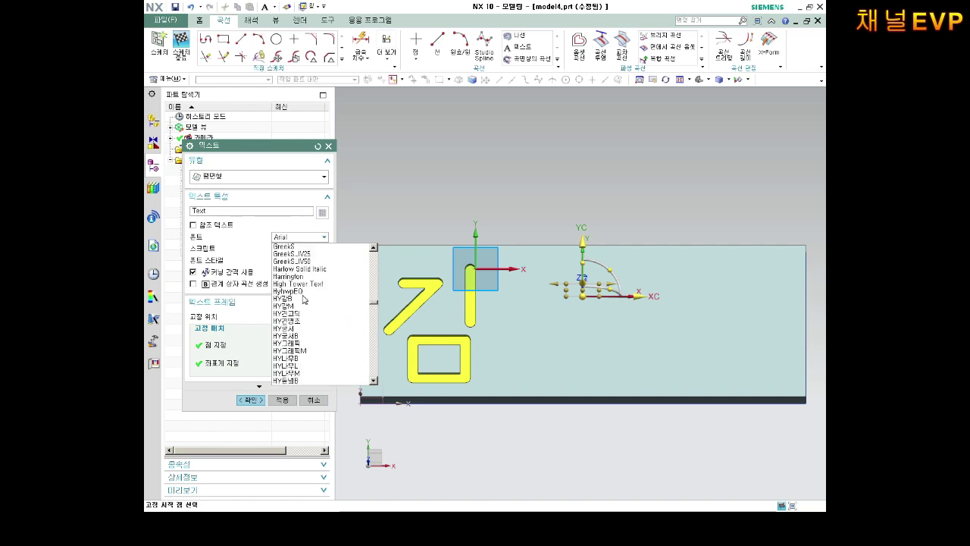
pyautogui.scroll(-5, 304, 299)
pyautogui.scroll(-5, 304, 300)
pyautogui.scroll(-5, 303, 300)
pyautogui.scroll(-5, 303, 300)
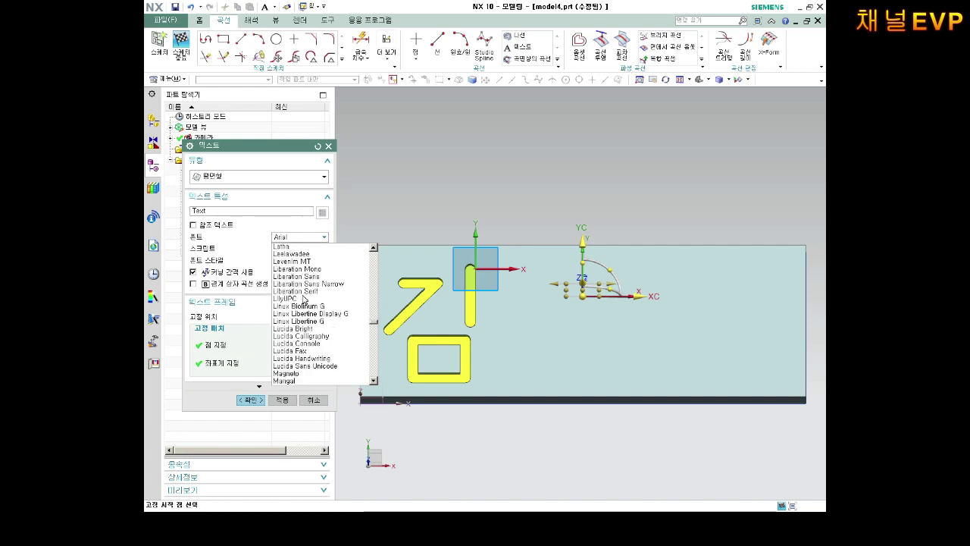
pyautogui.scroll(-5, 303, 299)
pyautogui.scroll(-5, 304, 301)
pyautogui.scroll(-5, 304, 299)
pyautogui.scroll(-5, 304, 299)
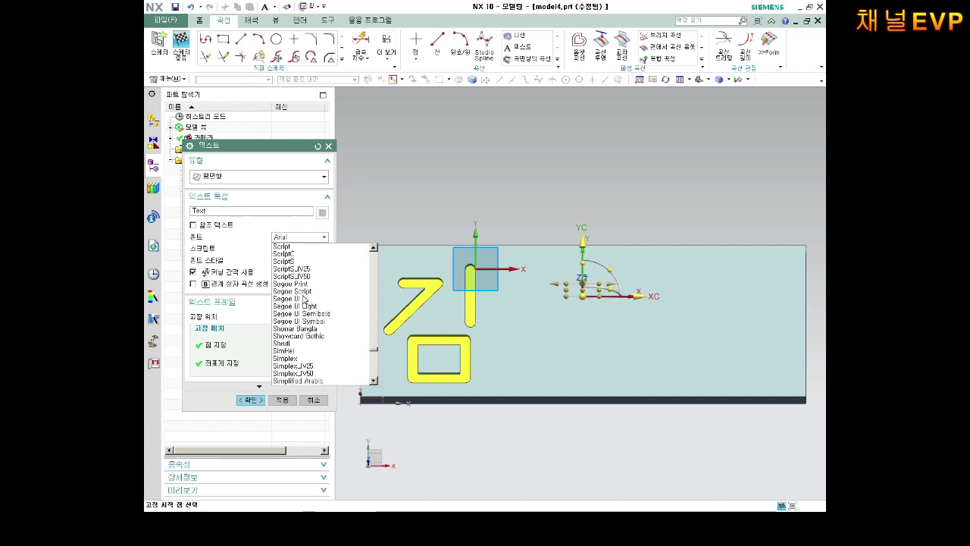
pyautogui.scroll(-5, 304, 299)
pyautogui.scroll(-5, 304, 299)
pyautogui.scroll(-5, 304, 299)
pyautogui.scroll(-5, 303, 299)
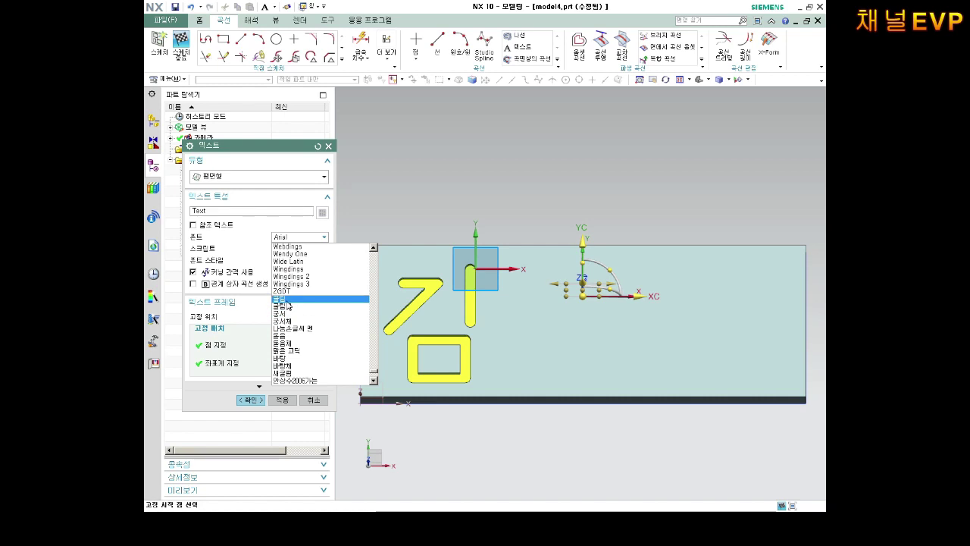
pyautogui.click(289, 306)
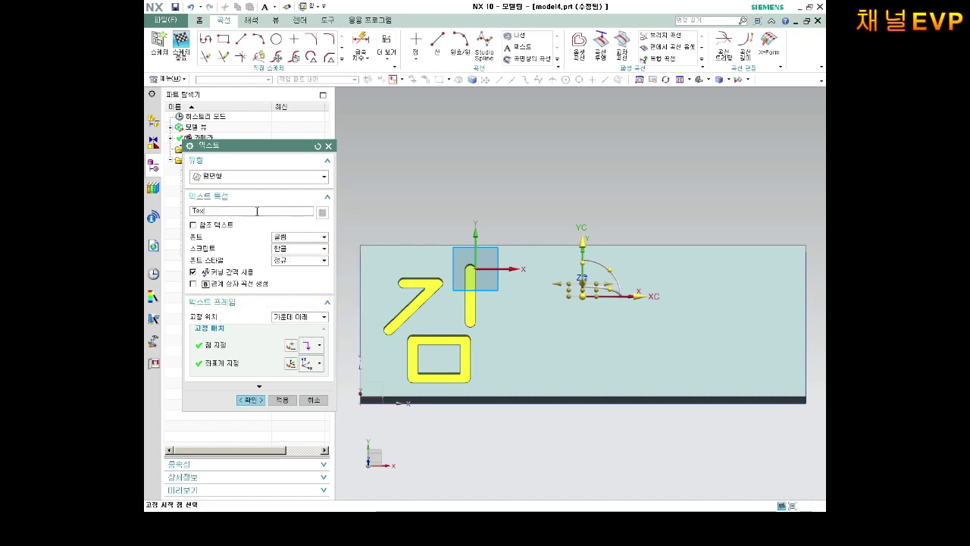
pyautogui.write('ㄹㅇㄹㄴㅇ')
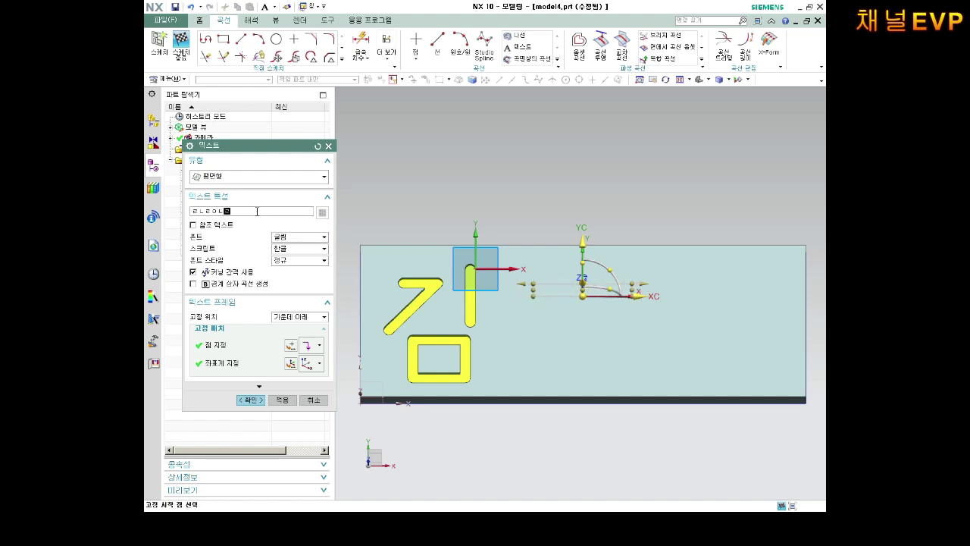
pyautogui.click(252, 400)
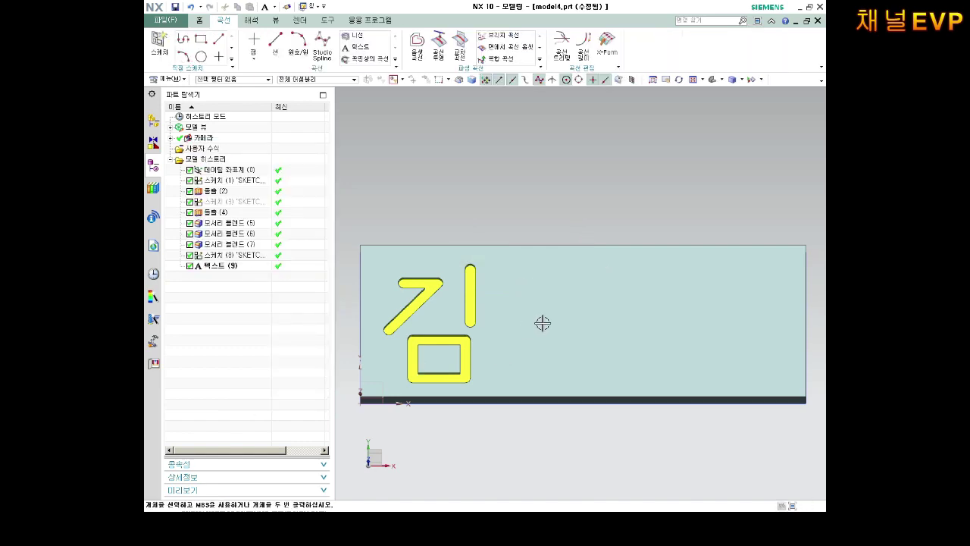
pyautogui.moveTo(541, 321)
pyautogui.mouseDown(button='middle')
pyautogui.moveTo(629, 322)
pyautogui.moveTo(601, 248)
pyautogui.moveTo(619, 340)
pyautogui.moveTo(612, 277)
pyautogui.moveTo(573, 316)
pyautogui.moveTo(641, 391)
pyautogui.moveTo(635, 371)
pyautogui.moveTo(623, 405)
pyautogui.moveTo(614, 346)
pyautogui.mouseUp(button='middle')
pyautogui.scroll(3, 619, 340)
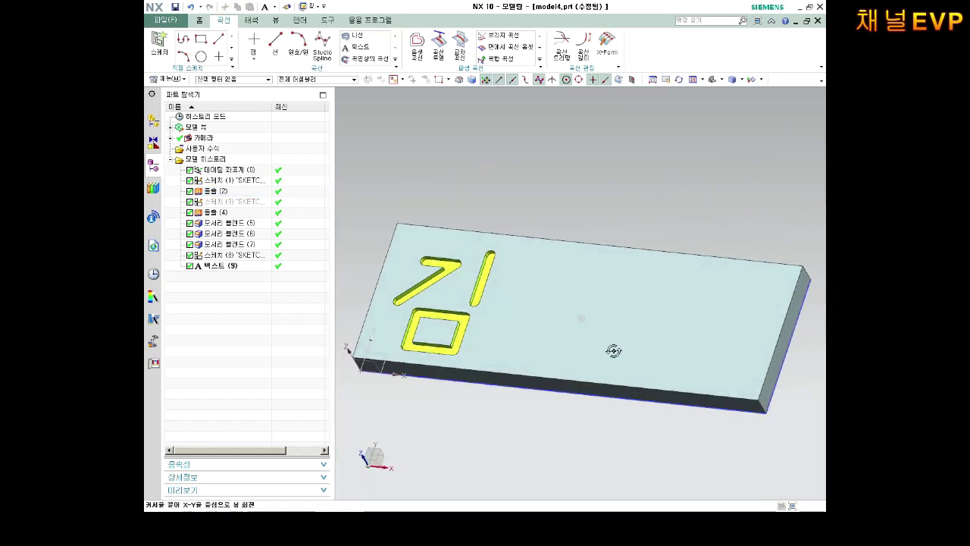
pyautogui.click(741, 81)
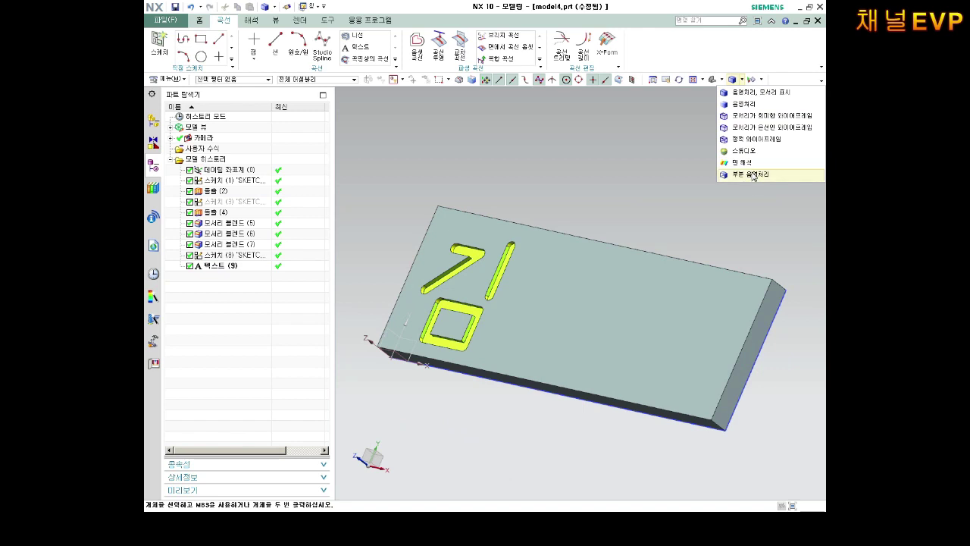
pyautogui.click(749, 140)
pyautogui.moveTo(688, 223); pyautogui.dragTo(677, 282, button='middle')
pyautogui.scroll(5, 606, 280)
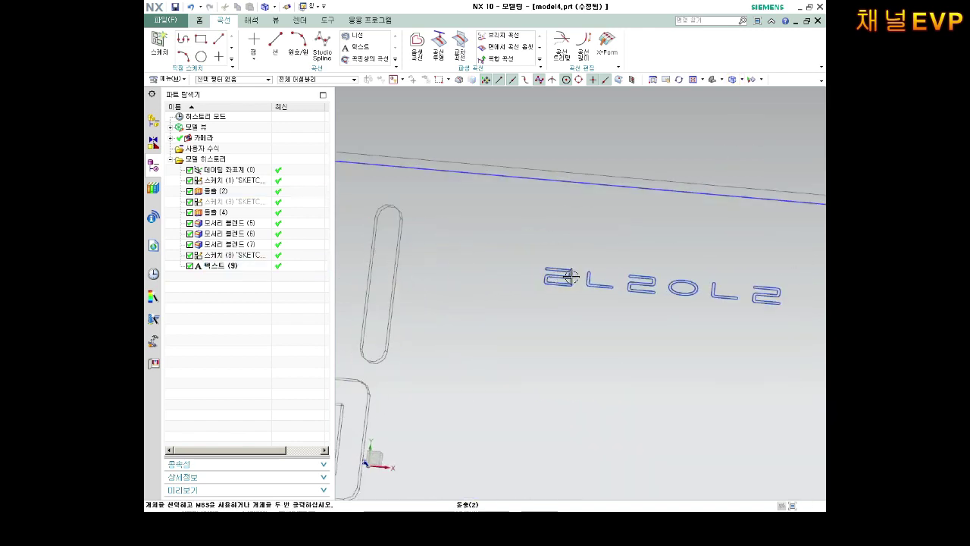
pyautogui.scroll(5, 606, 274)
pyautogui.scroll(2, 637, 277)
pyautogui.scroll(-5, 681, 296)
pyautogui.scroll(-3, 735, 303)
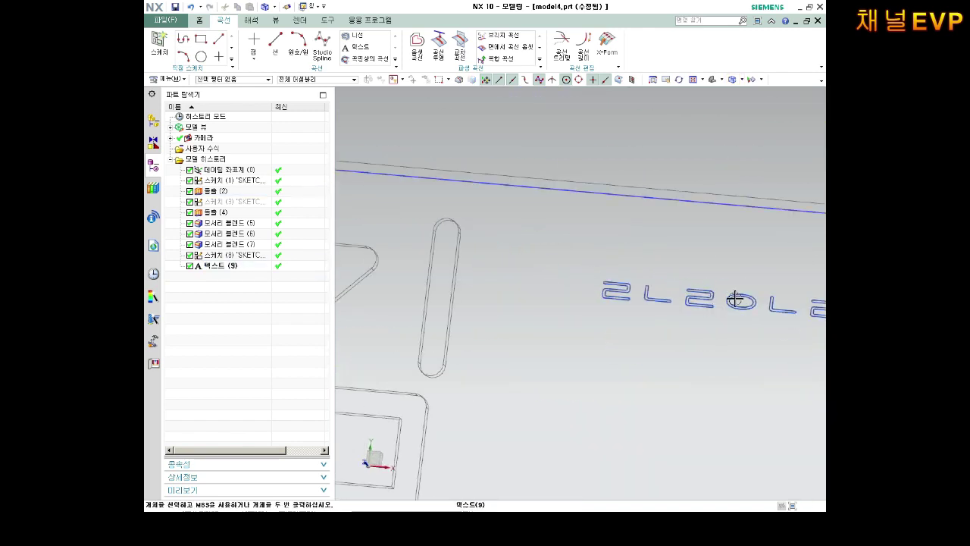
pyautogui.scroll(-3, 735, 297)
pyautogui.scroll(3, 735, 289)
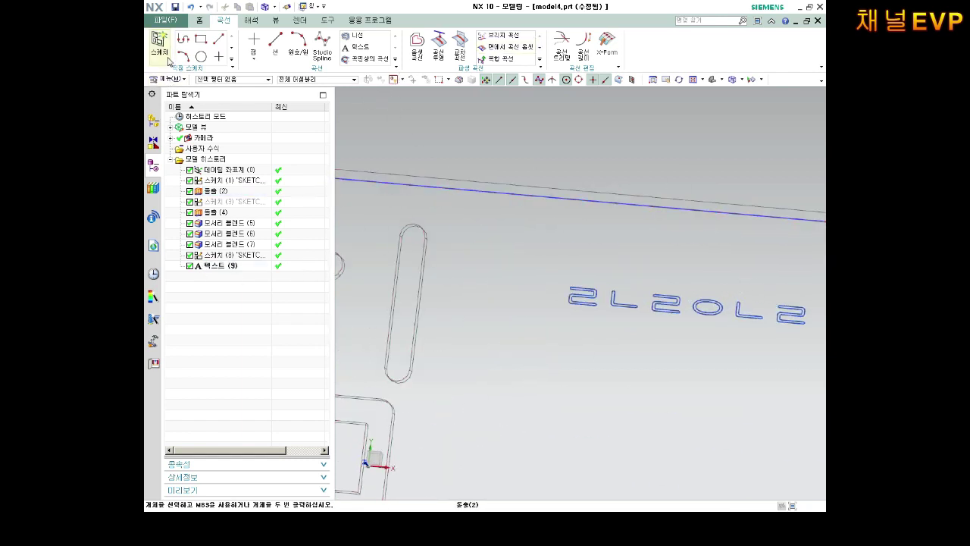
pyautogui.moveTo(505, 136); pyautogui.dragTo(730, 175, button='middle')
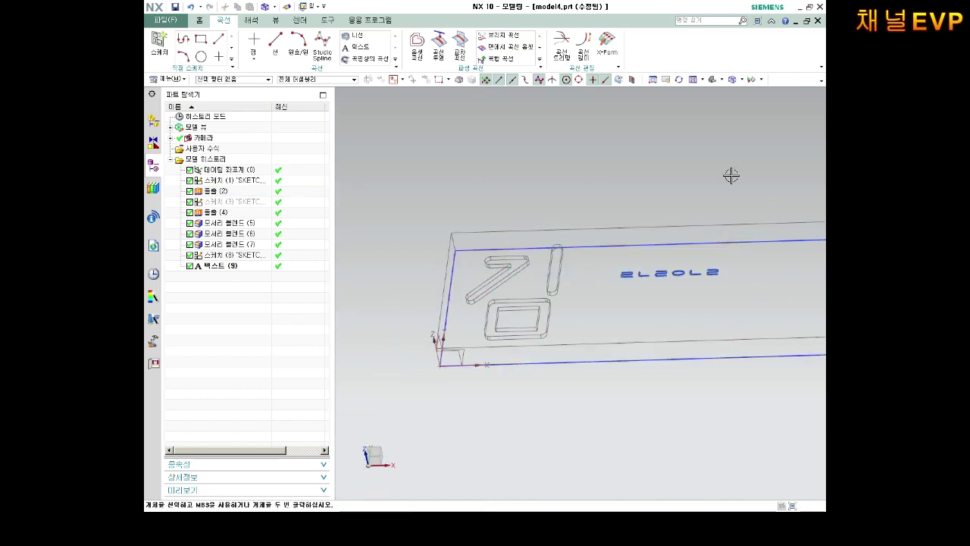
pyautogui.click(741, 79)
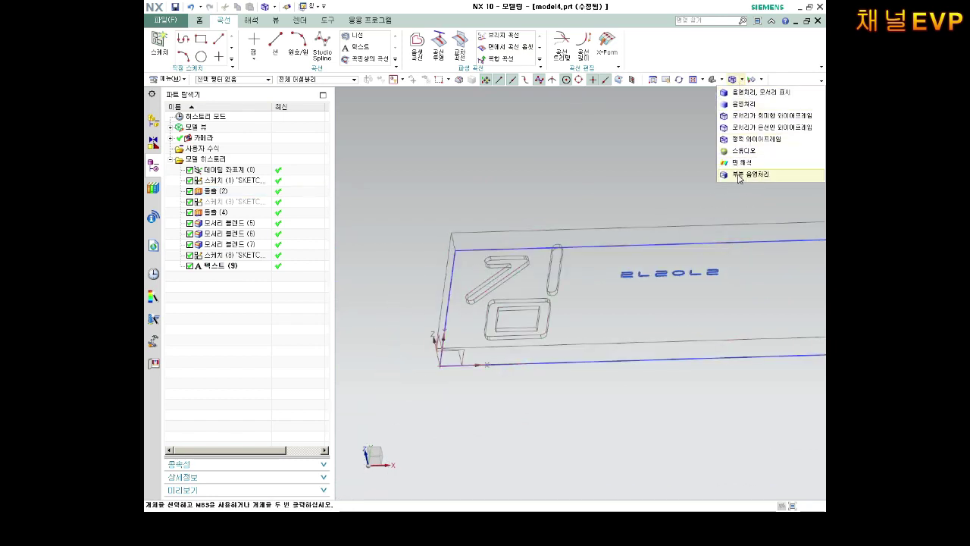
# Delete the Text (9) feature from the Part Navigator, returning to the shaded plate view.
pyautogui.click(748, 95)
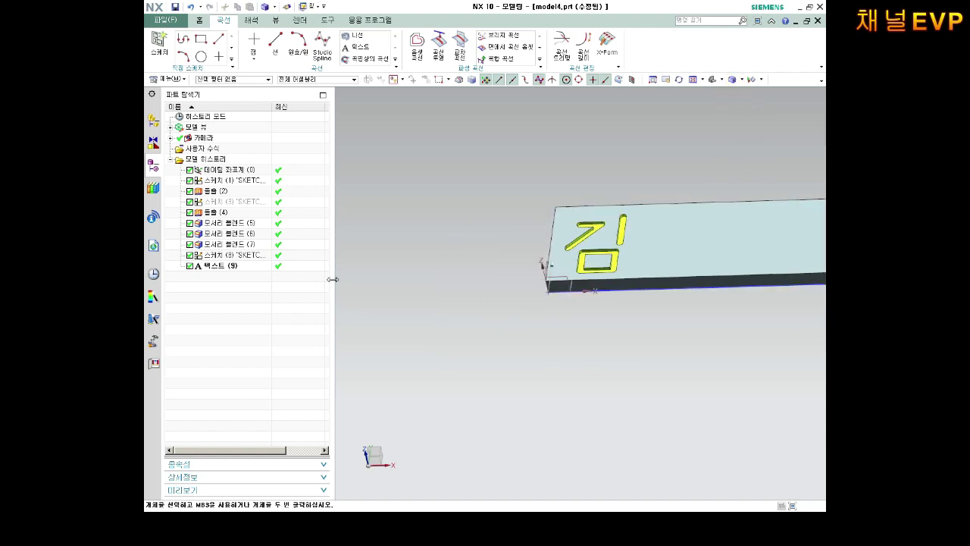
pyautogui.rightClick(228, 267)
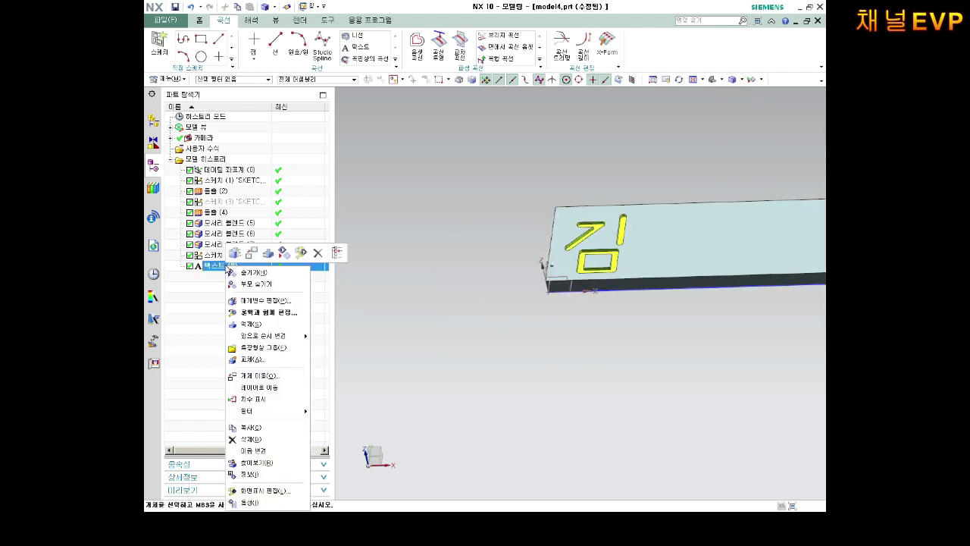
pyautogui.click(255, 439)
pyautogui.scroll(-3, 568, 186)
pyautogui.scroll(3, 738, 249)
pyautogui.moveTo(738, 249)
pyautogui.mouseDown(button='middle')
pyautogui.moveTo(669, 193)
pyautogui.moveTo(646, 194)
pyautogui.mouseUp(button='middle')
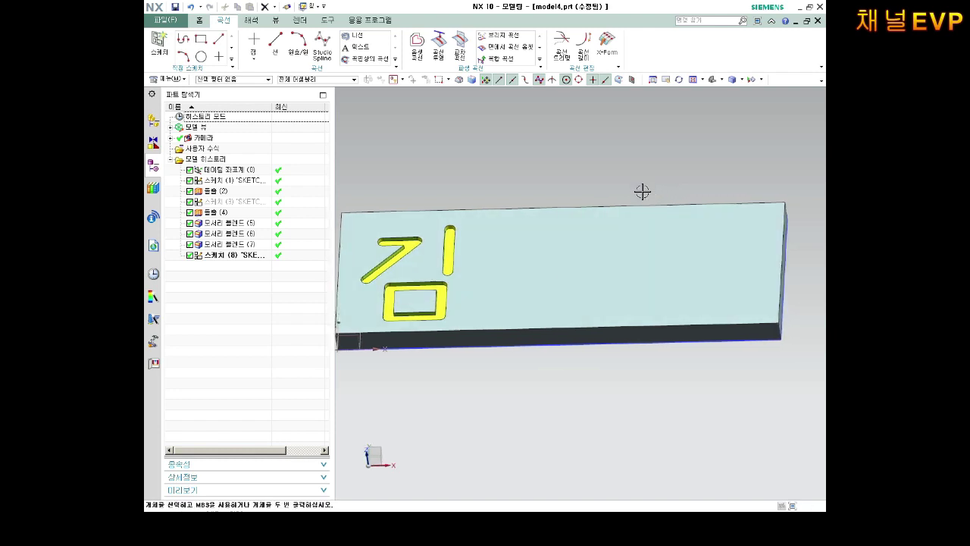
pyautogui.click(418, 258)
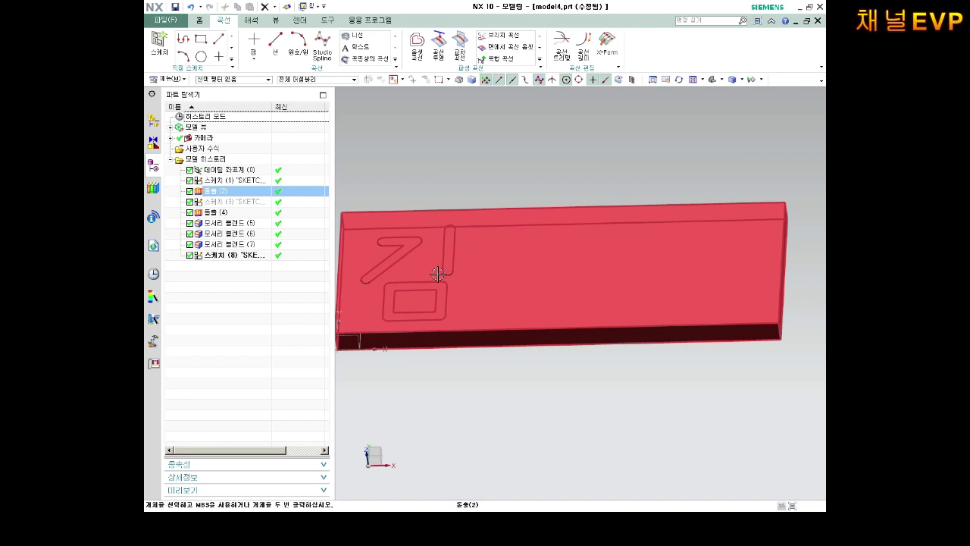
pyautogui.press('Escape')
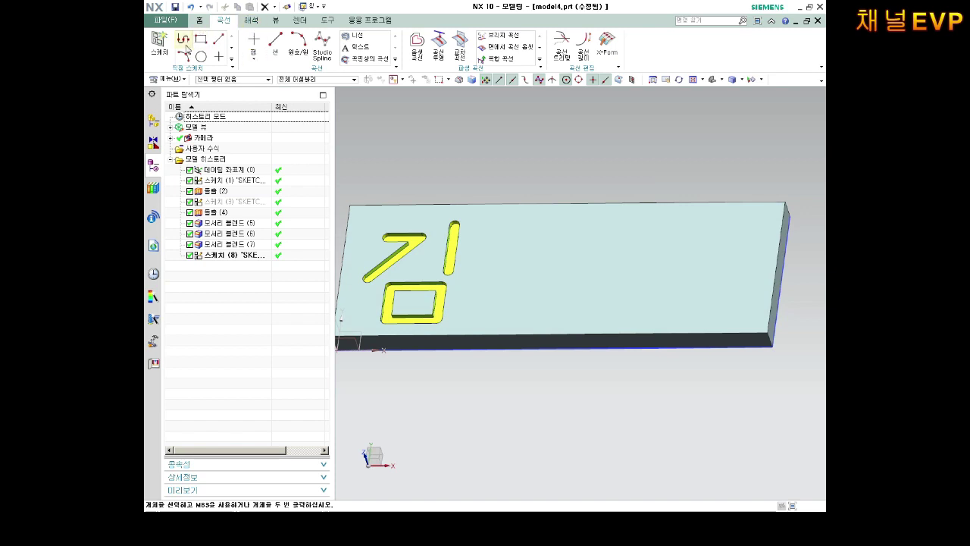
# Start a new sketch on the plate's top face.
pyautogui.click(160, 43)
pyautogui.click(499, 232)
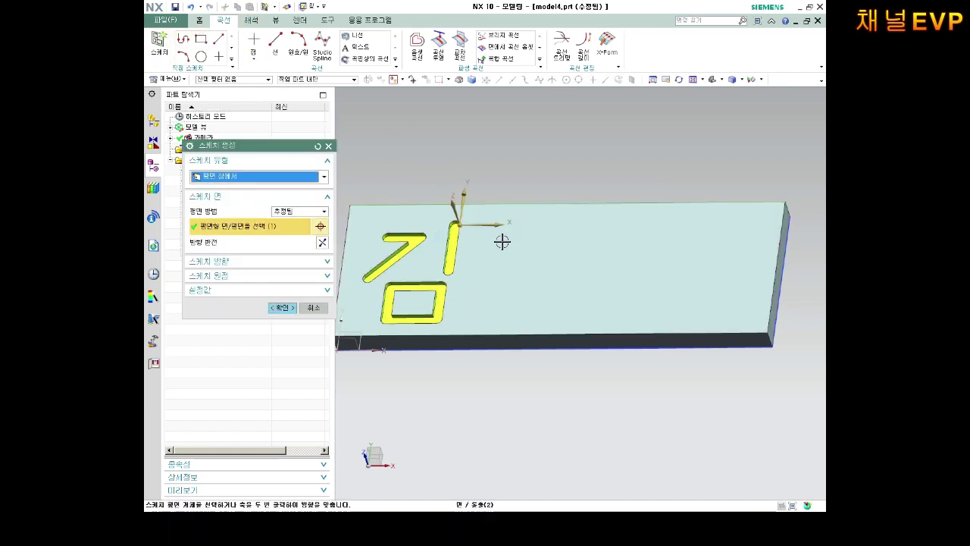
pyautogui.click(282, 307)
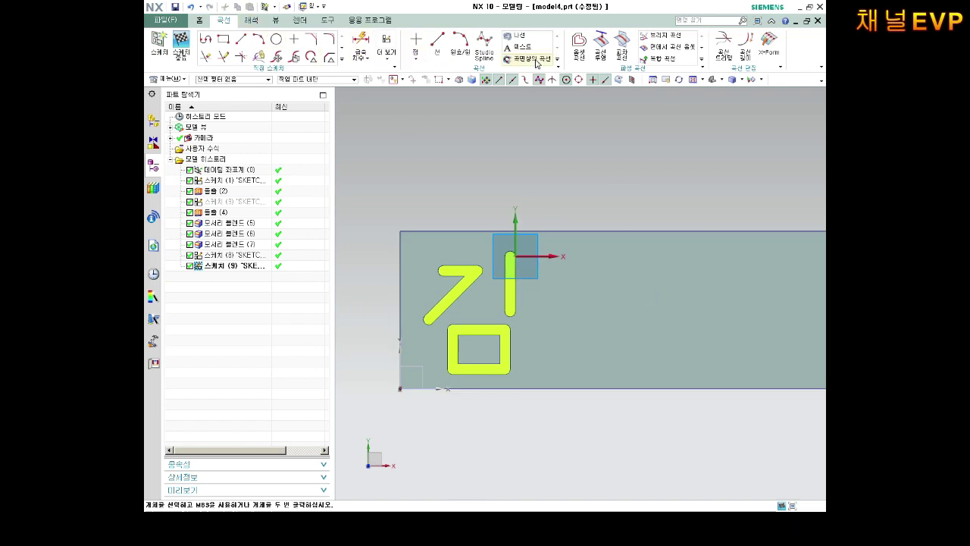
# Draw the line strokes of 지: ㅈ's top bar, stem and two legs, plus a tall vertical.
pyautogui.press('l')
pyautogui.click(498, 279)
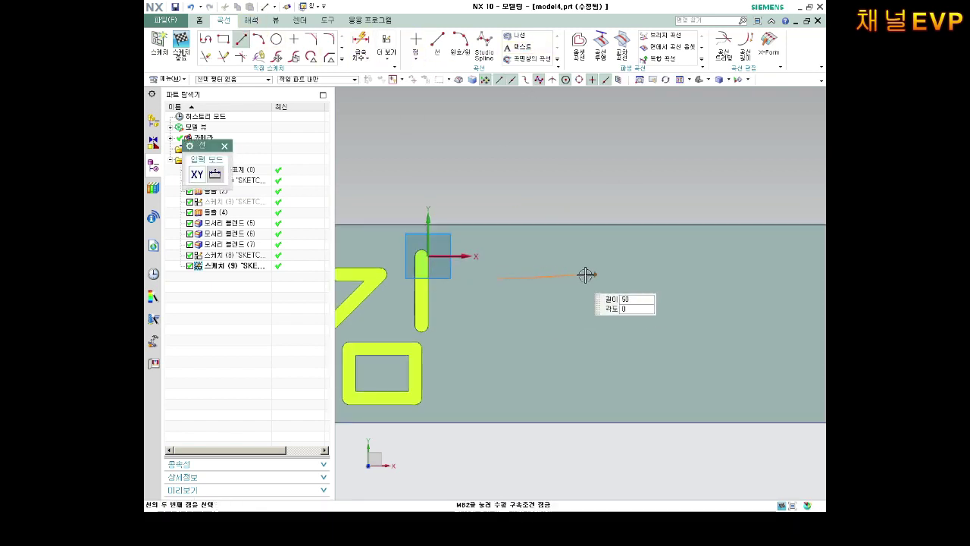
pyautogui.click(659, 279)
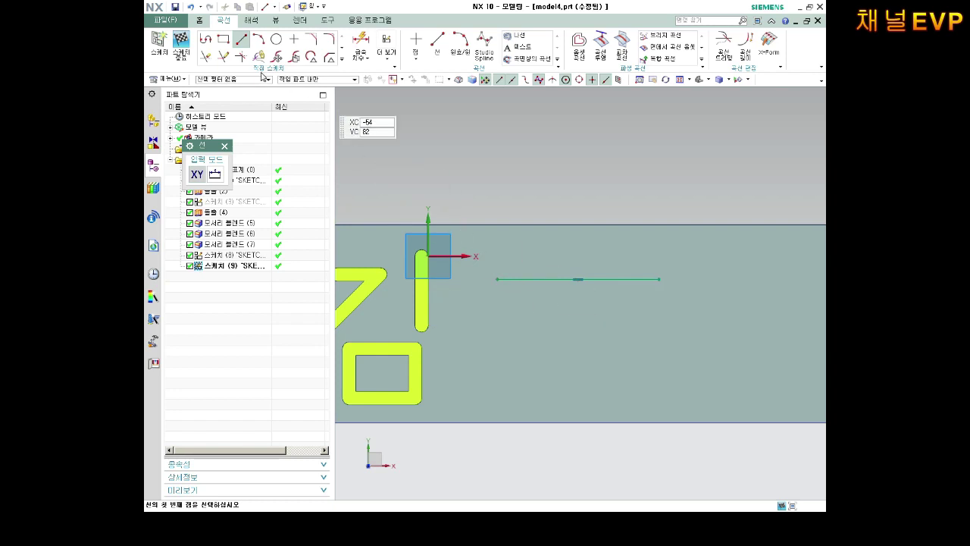
pyautogui.click(578, 279)
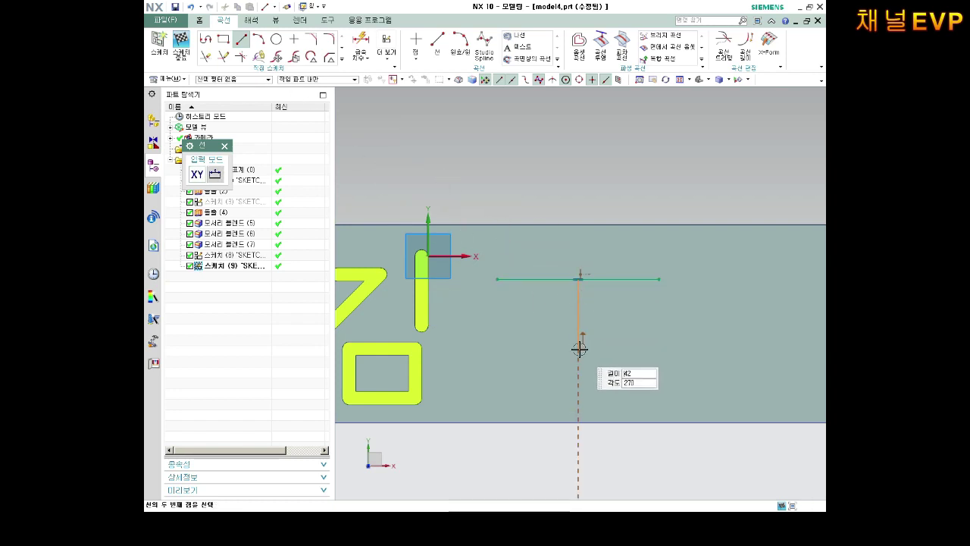
pyautogui.click(578, 347)
pyautogui.click(579, 347)
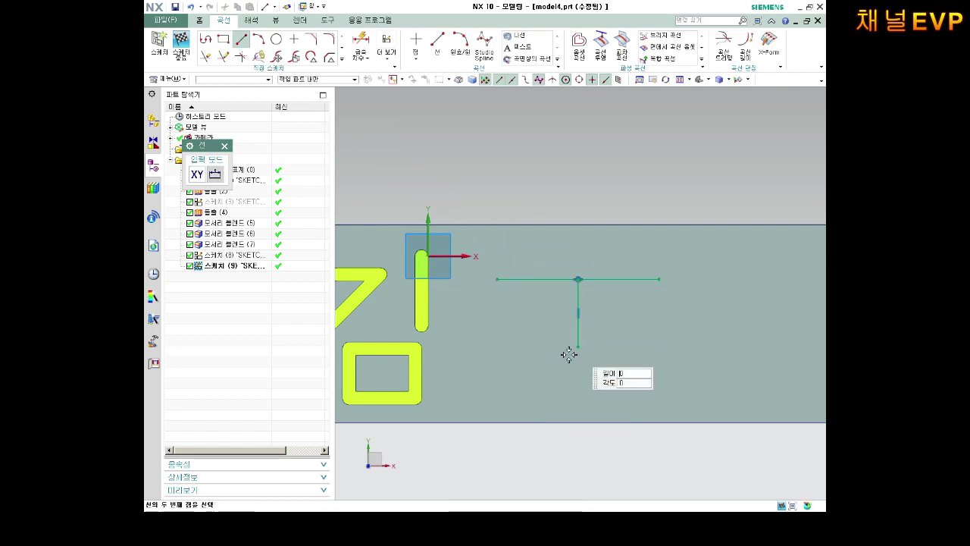
pyautogui.click(509, 397)
pyautogui.click(578, 347)
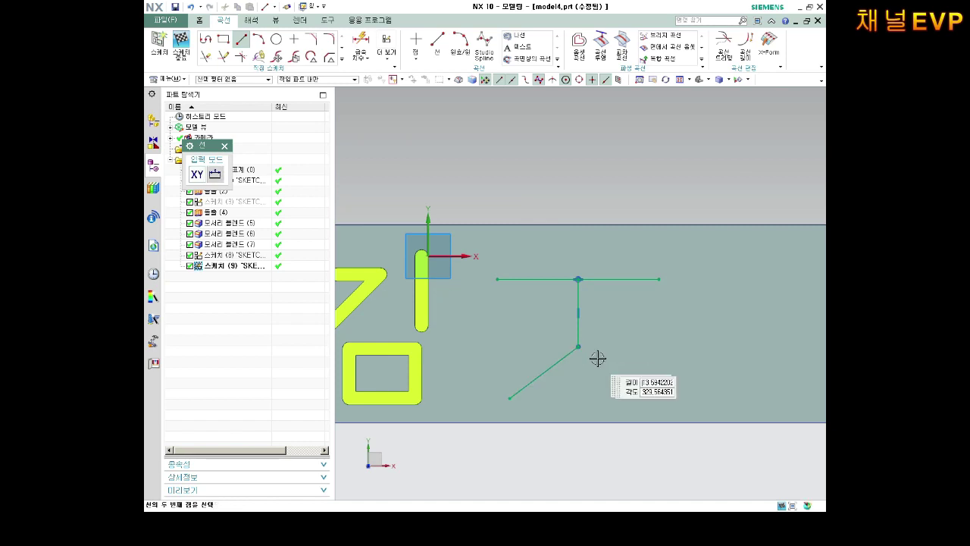
pyautogui.click(641, 393)
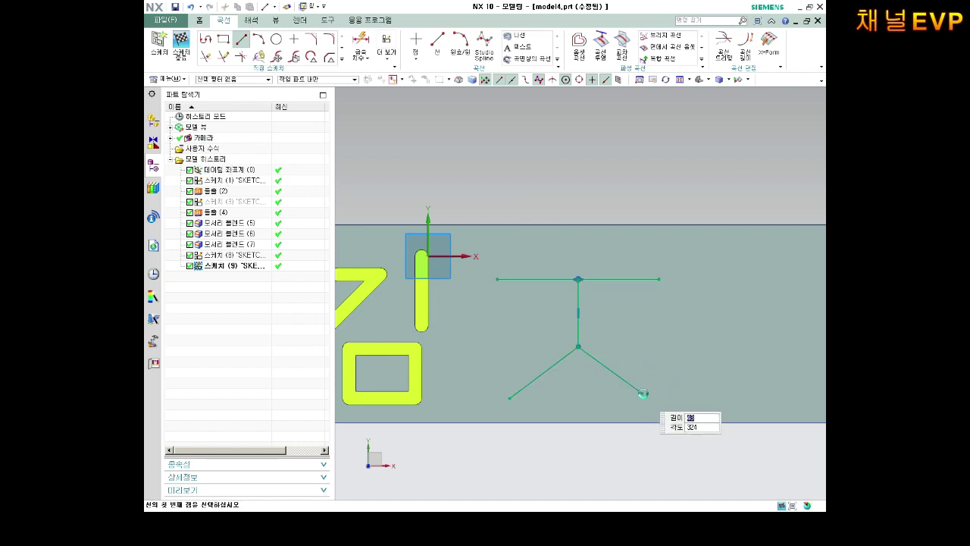
pyautogui.click(700, 244)
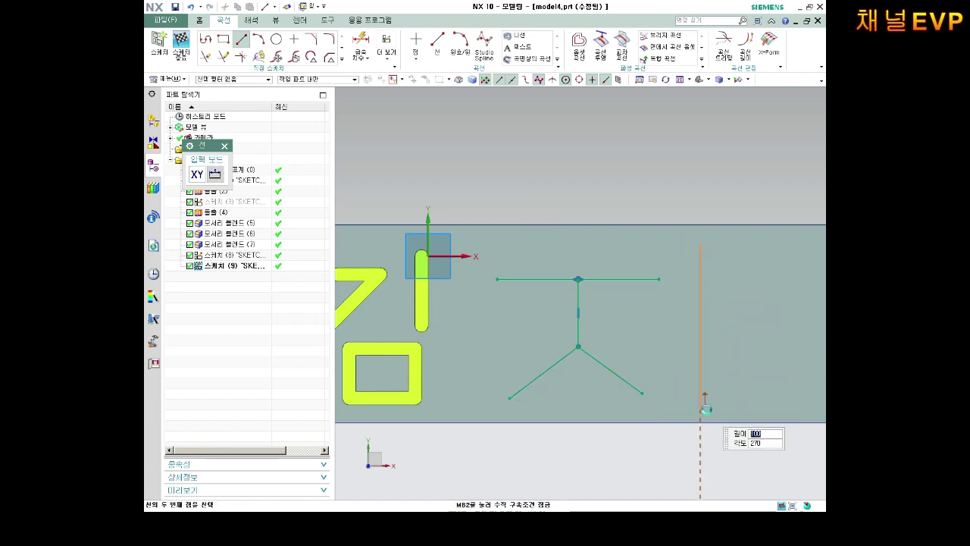
pyautogui.click(700, 406)
pyautogui.scroll(-2, 732, 387)
pyautogui.scroll(3, 773, 321)
# Draw the line strokes of 덕: the ㄷ, the ㅓ vertical and bar, and the ㄱ.
pyautogui.click(701, 273)
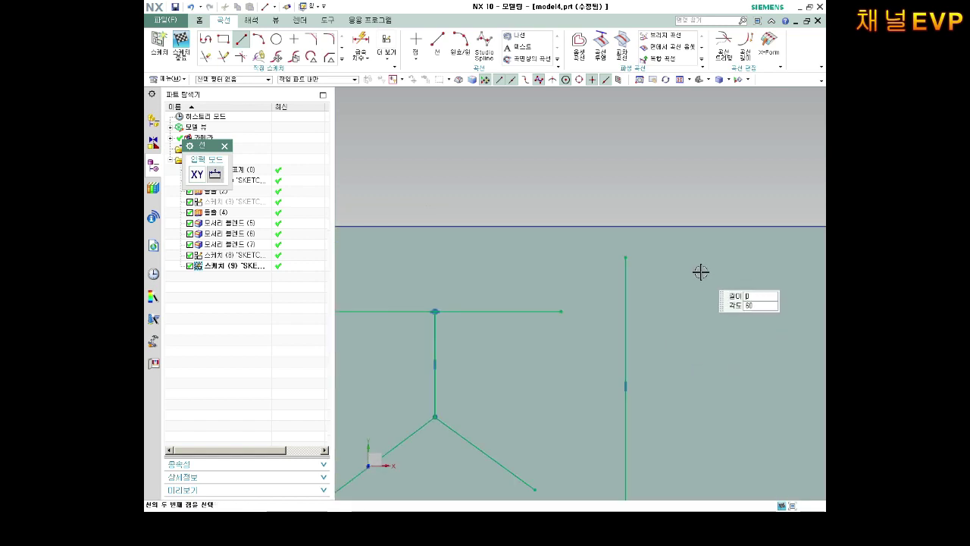
pyautogui.click(797, 272)
pyautogui.click(699, 273)
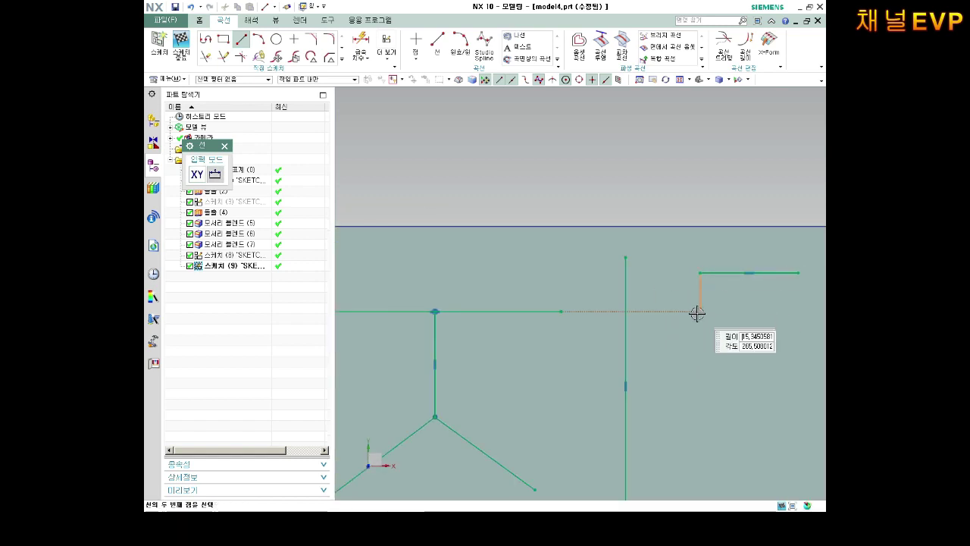
pyautogui.click(699, 334)
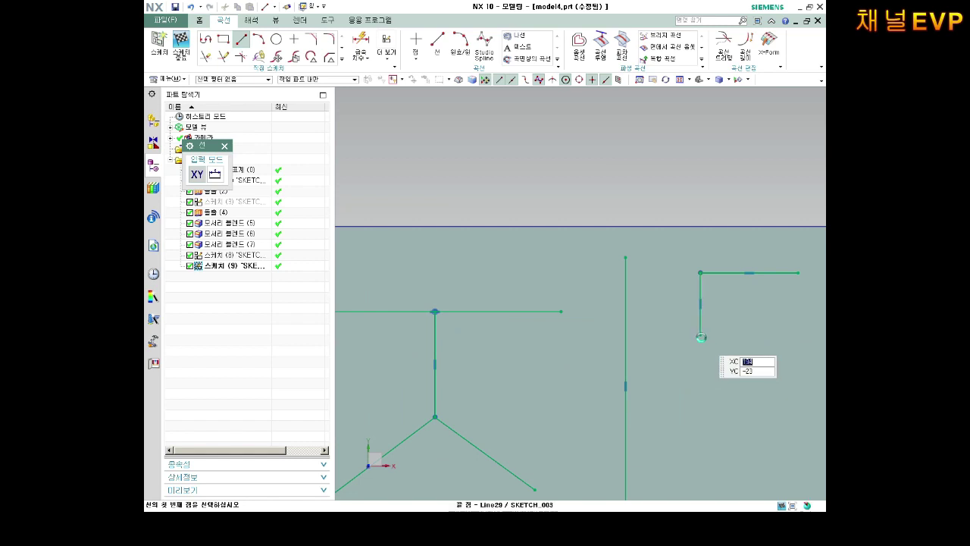
pyautogui.click(800, 335)
pyautogui.scroll(-3, 799, 336)
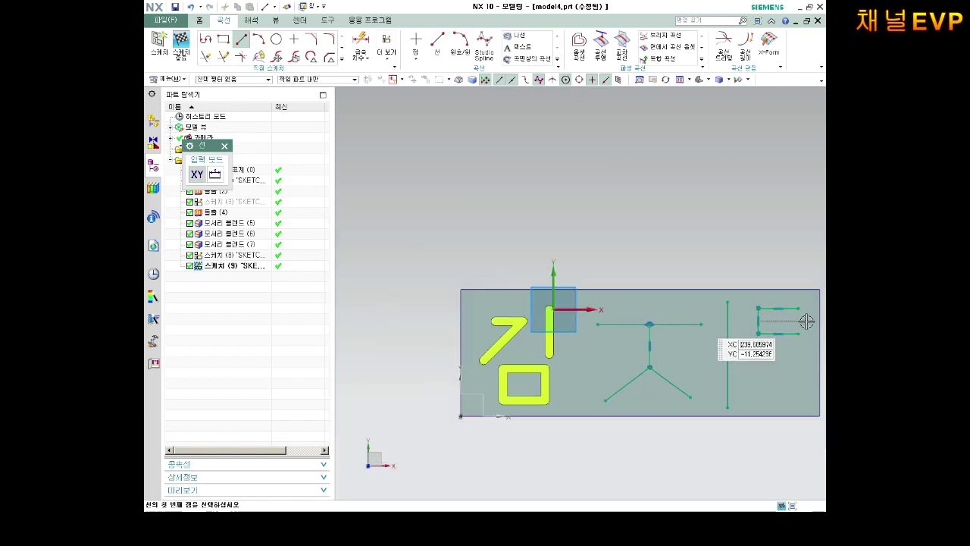
pyautogui.scroll(3, 706, 323)
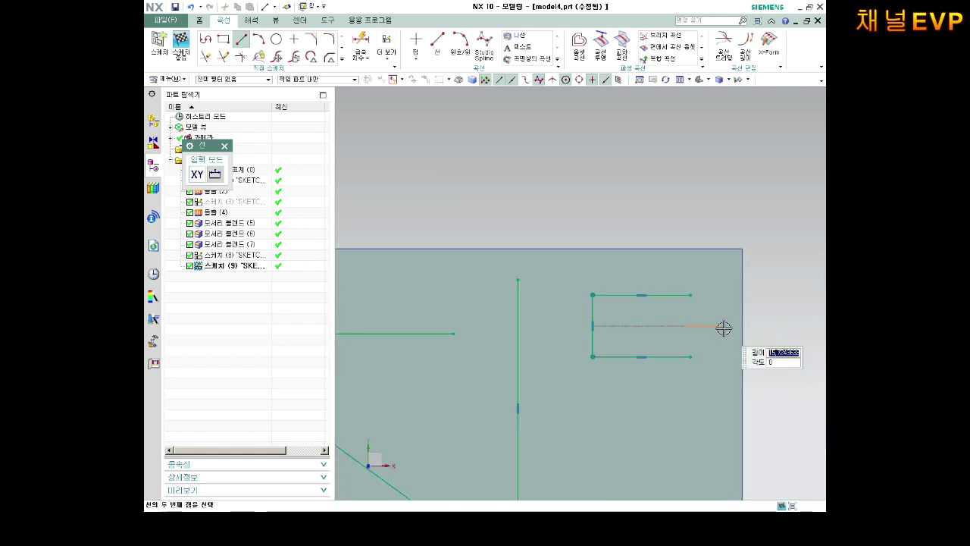
pyautogui.click(724, 327)
pyautogui.click(722, 261)
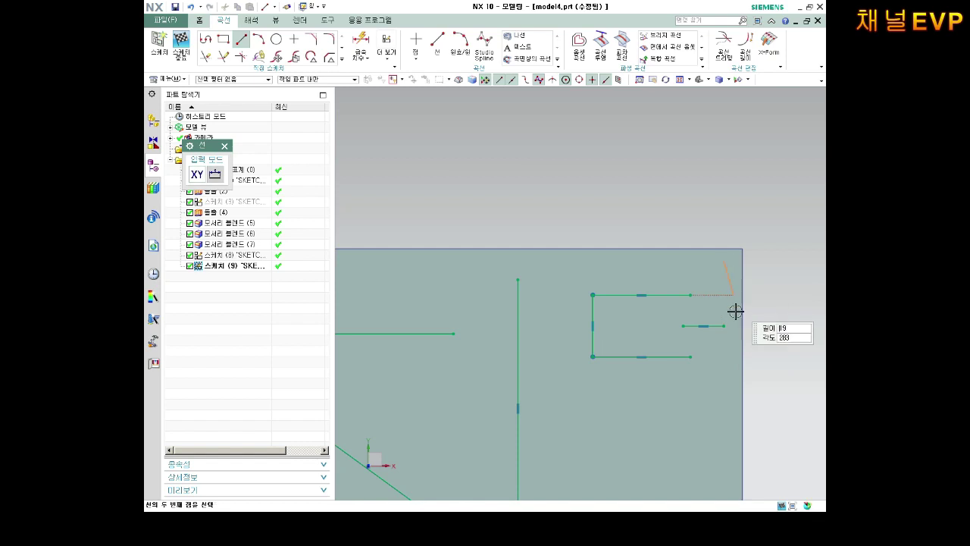
pyautogui.click(725, 401)
pyautogui.scroll(-2, 729, 410)
pyautogui.click(650, 428)
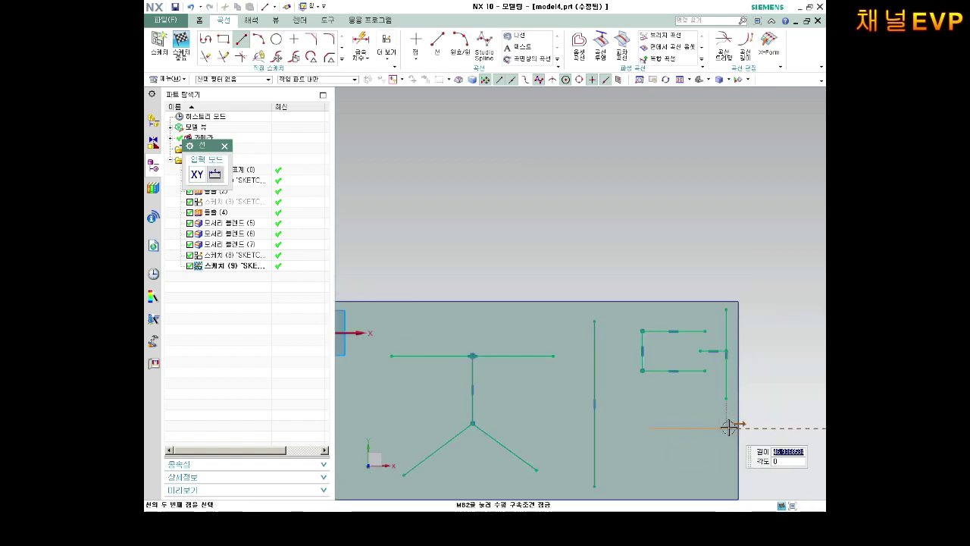
pyautogui.click(719, 428)
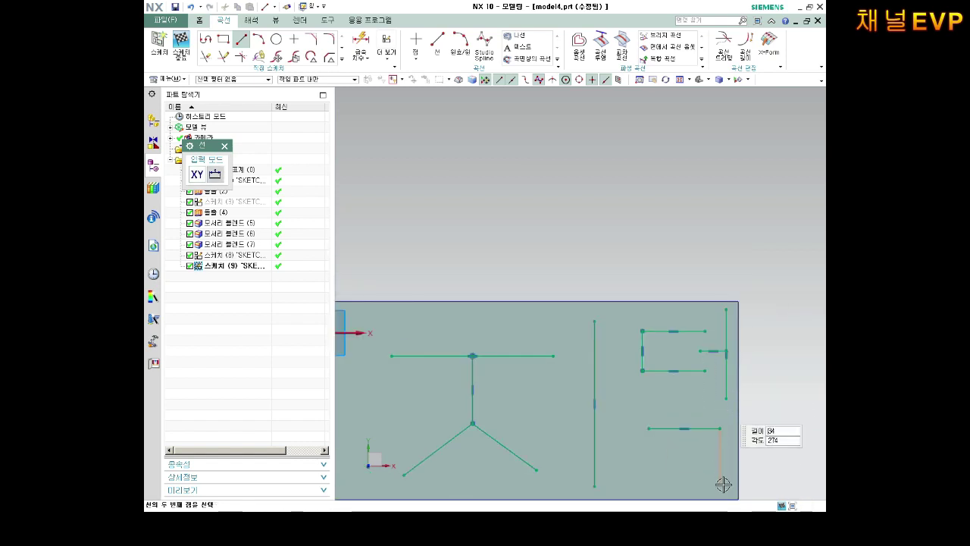
# Finish the sketch, then reopen it for editing.
pyautogui.hotkey('ctrl', 'q')
pyautogui.hotkey('ctrl', 'z')
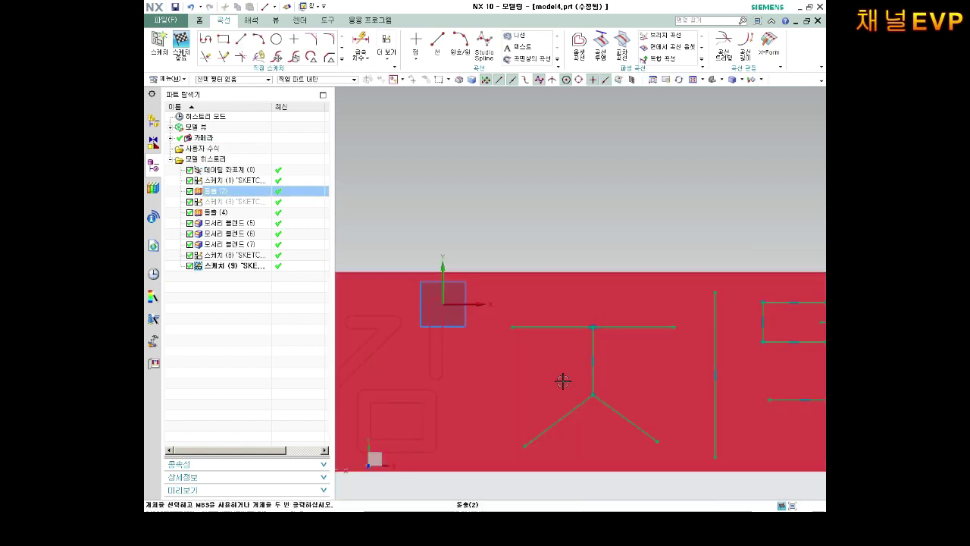
pyautogui.scroll(3, 385, 369)
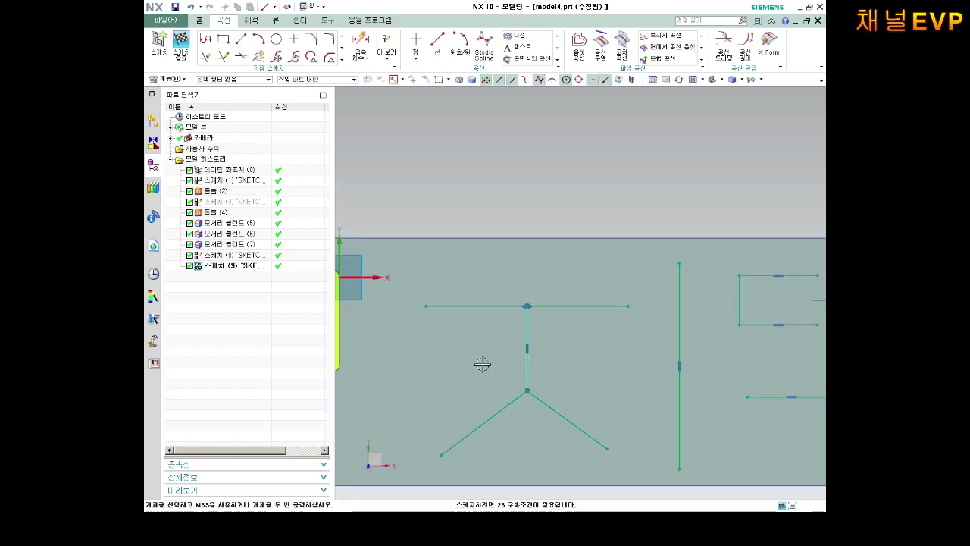
pyautogui.click(360, 47)
pyautogui.press('Escape')
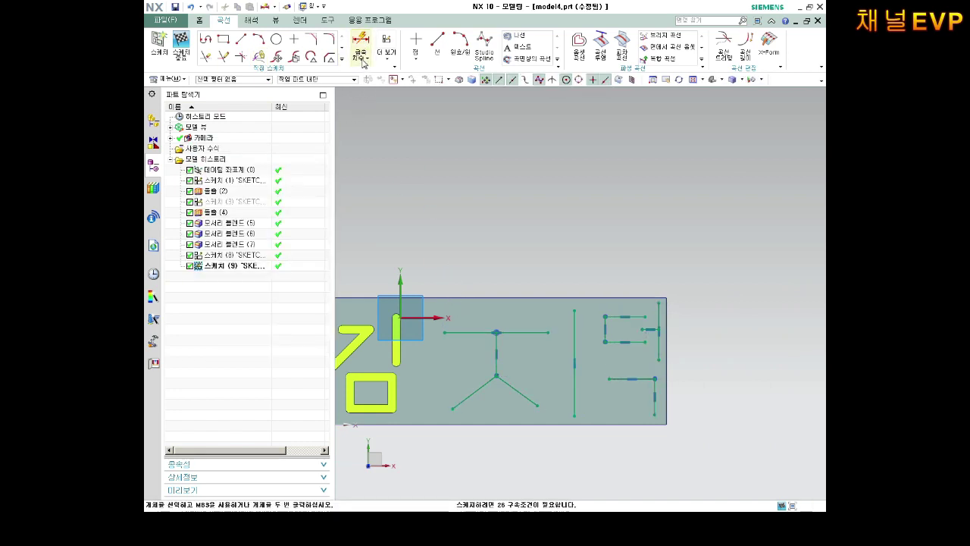
# Dimension ㅈ's top bar to 60 and its stem height to 10.
pyautogui.click(363, 61)
pyautogui.scroll(3, 456, 364)
pyautogui.click(490, 303)
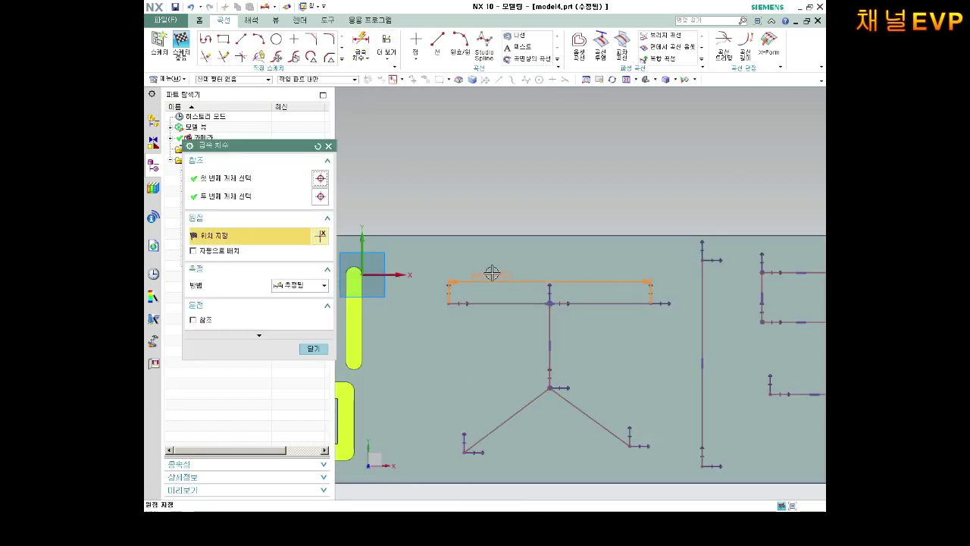
pyautogui.click(602, 260)
pyautogui.write('60')
pyautogui.press('Return')
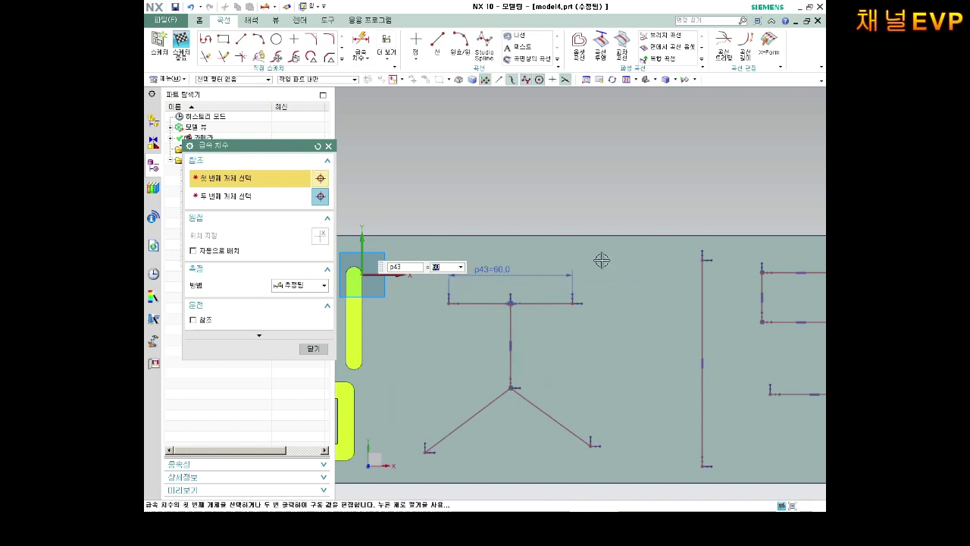
pyautogui.click(517, 349)
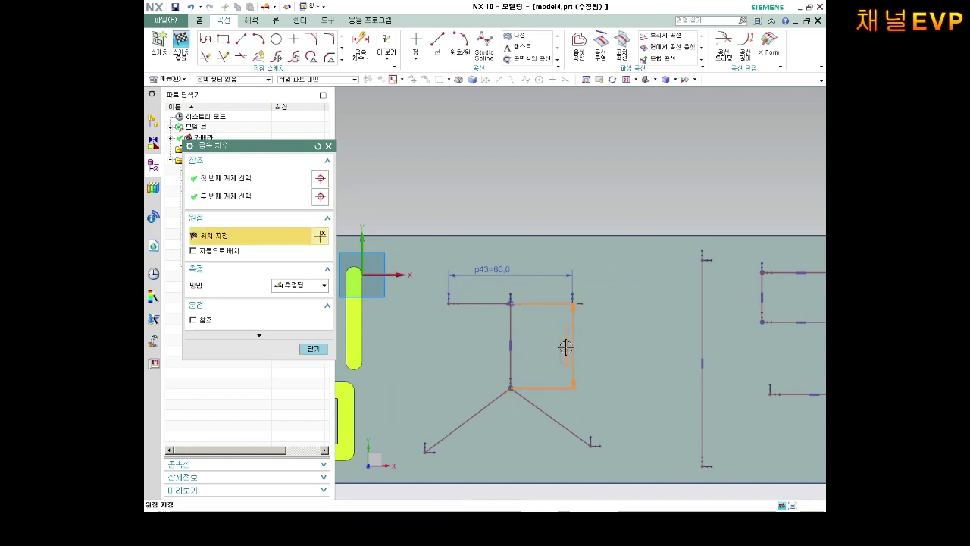
pyautogui.click(567, 348)
pyautogui.write('30')
pyautogui.press('Return')
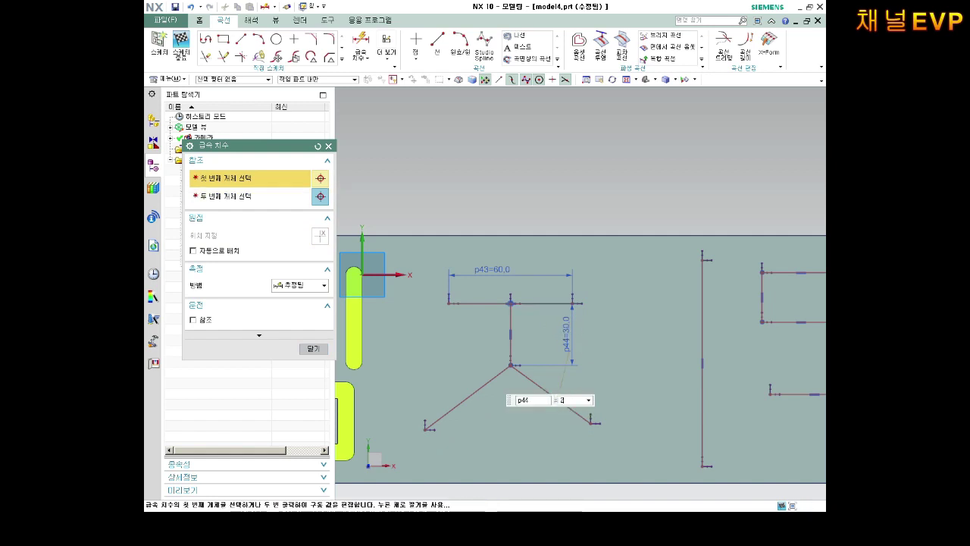
pyautogui.write('20')
pyautogui.press('Return')
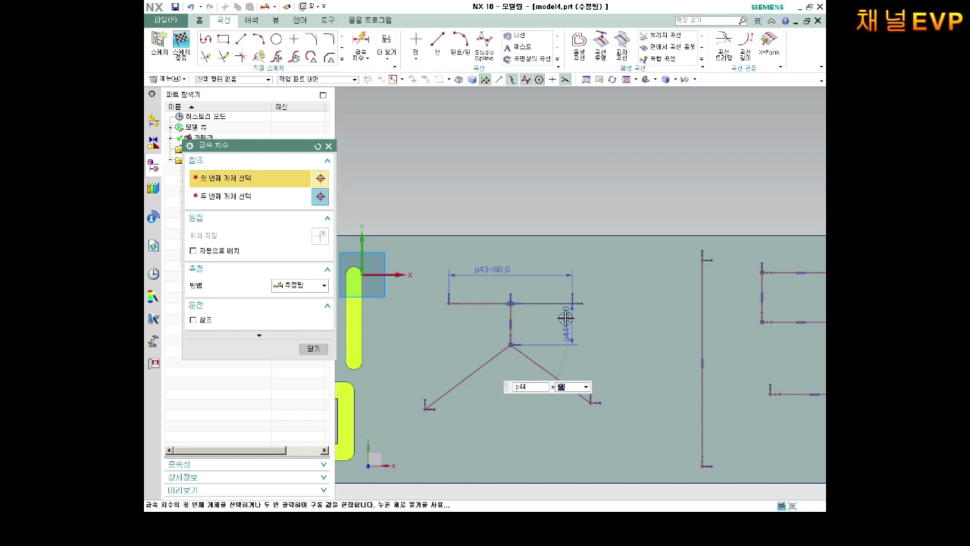
pyautogui.press('Return')
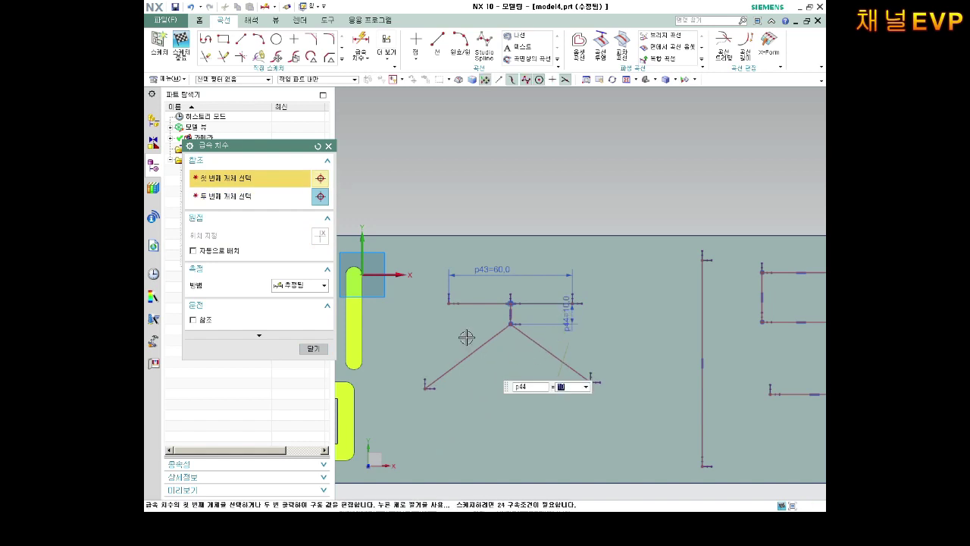
# Dimension both ㅈ legs with 40 horizontal spans and 40 vertical drops.
pyautogui.click(472, 356)
pyautogui.click(470, 435)
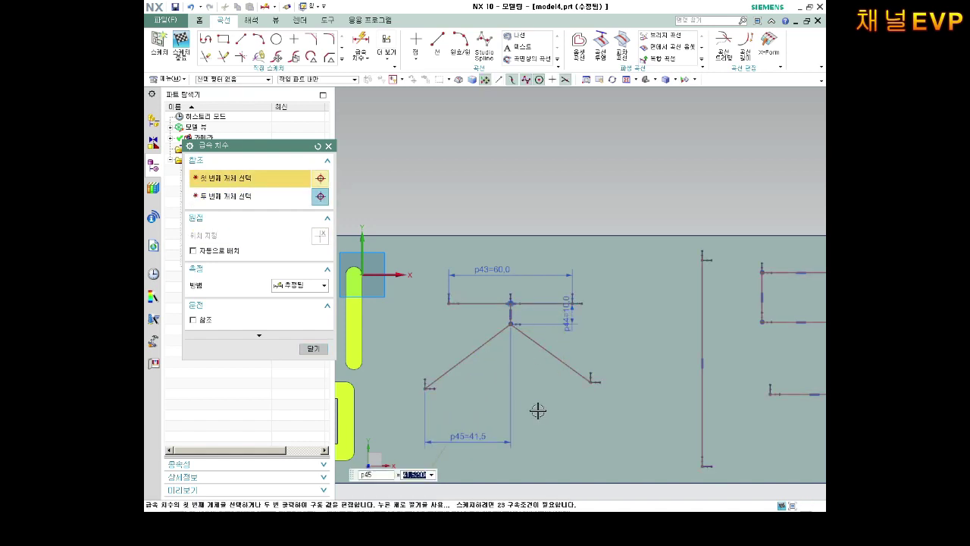
pyautogui.write('40')
pyautogui.press('Return')
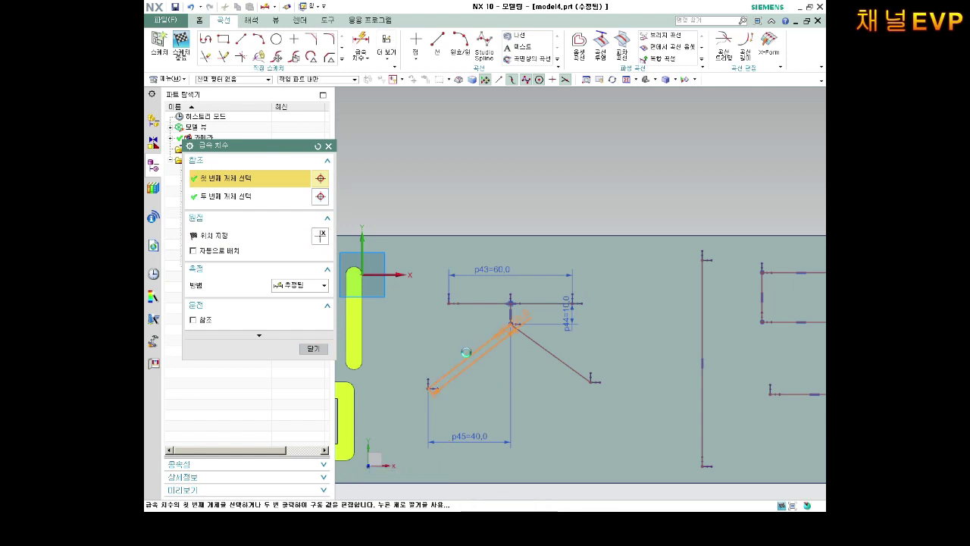
pyautogui.click(468, 358)
pyautogui.click(410, 350)
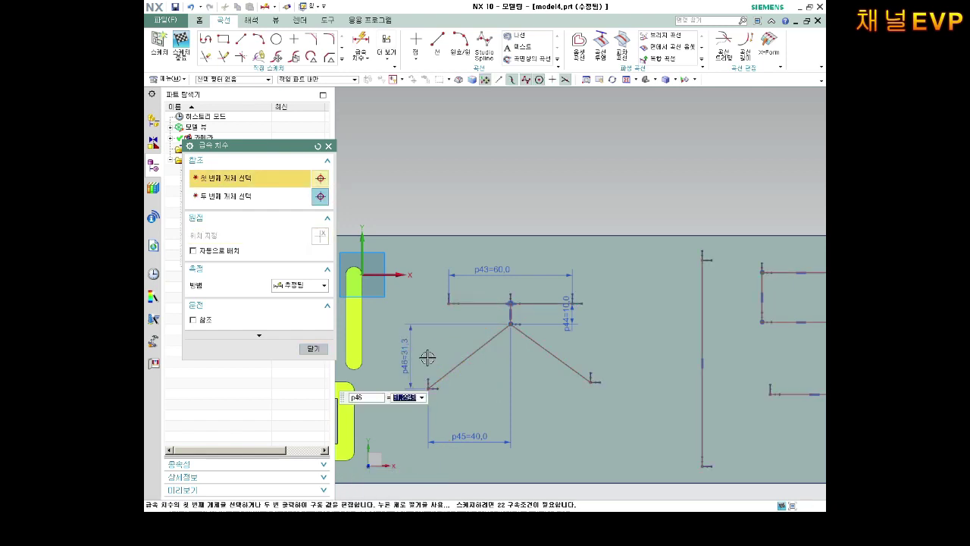
pyautogui.write('40')
pyautogui.press('Return')
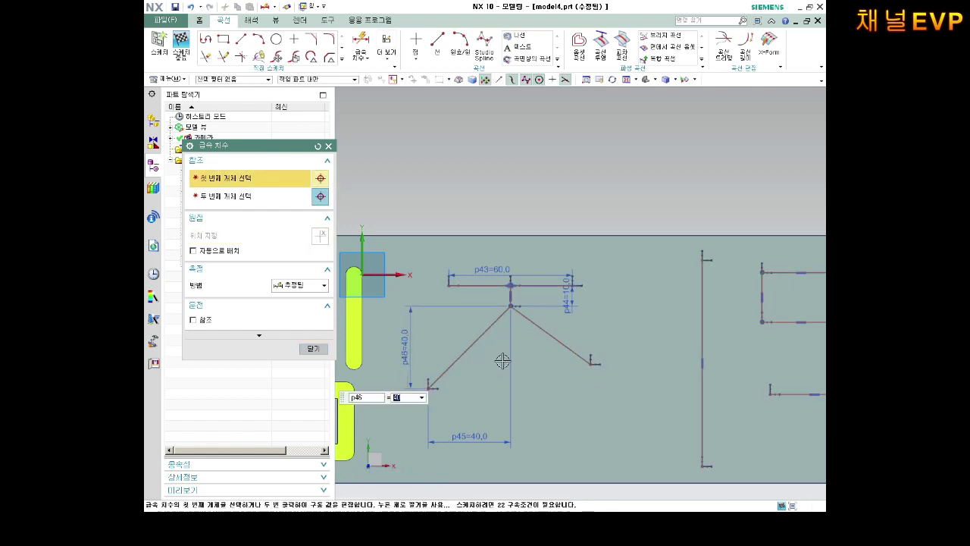
pyautogui.click(565, 347)
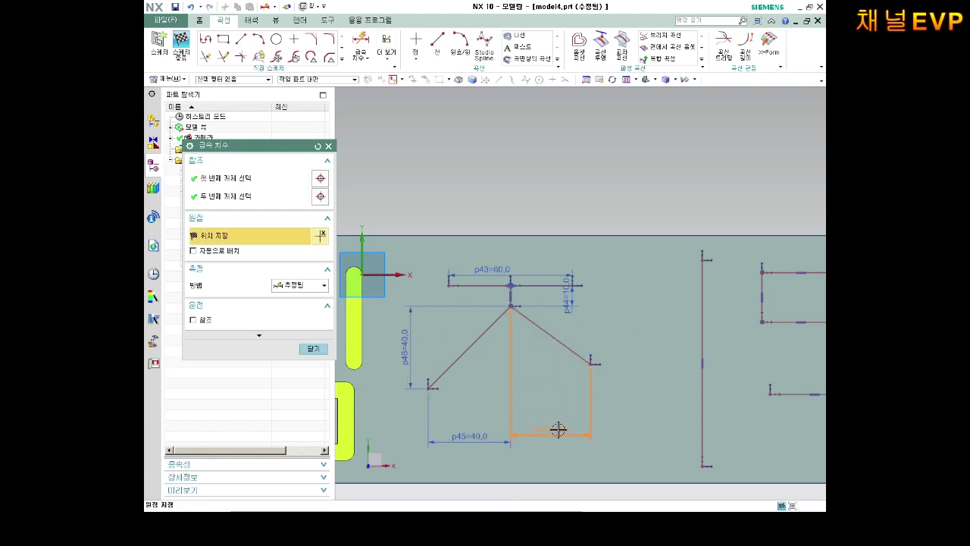
pyautogui.click(559, 430)
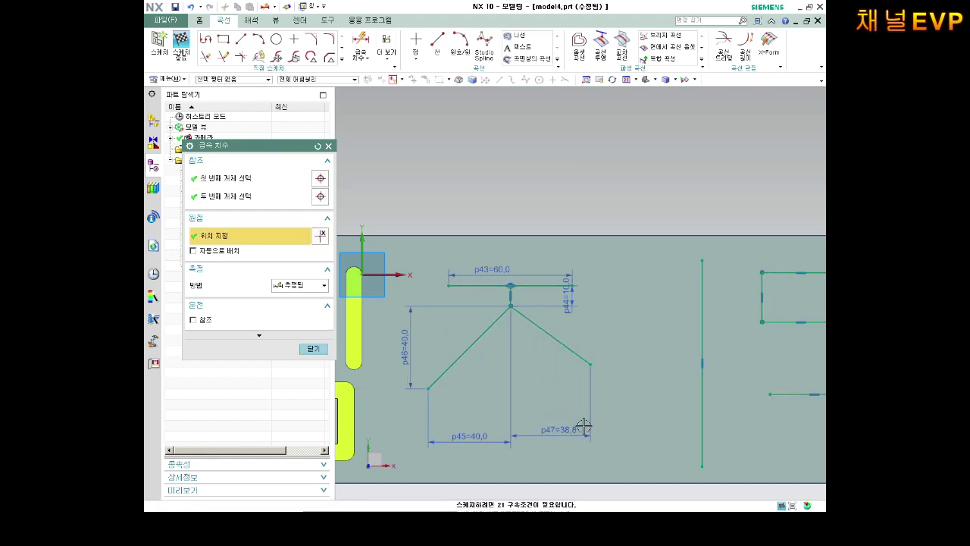
pyautogui.click(576, 342)
pyautogui.click(610, 337)
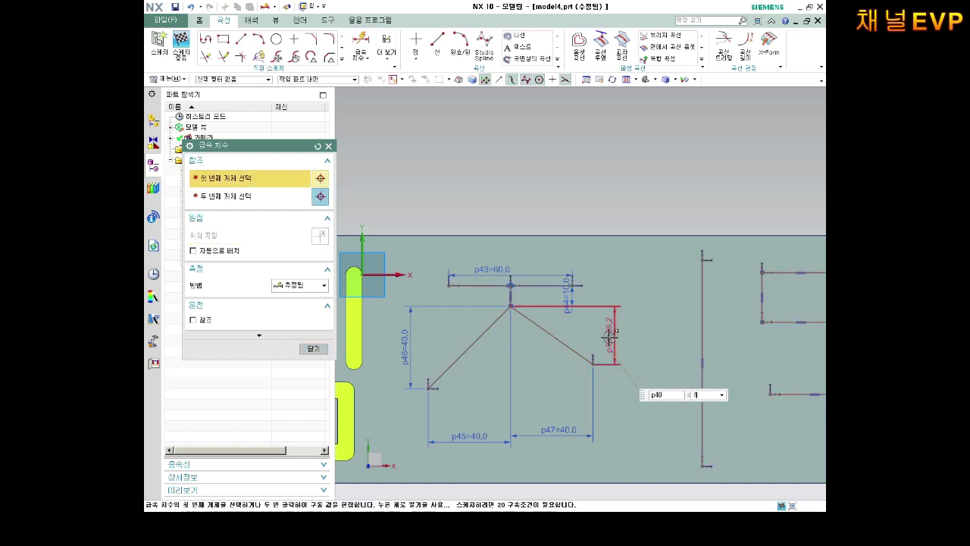
pyautogui.write('0')
pyautogui.press('Return')
# Add offset dimensions p49 = 40 horizontally and p50 = 30 vertically from the slot arc.
pyautogui.scroll(3, 576, 333)
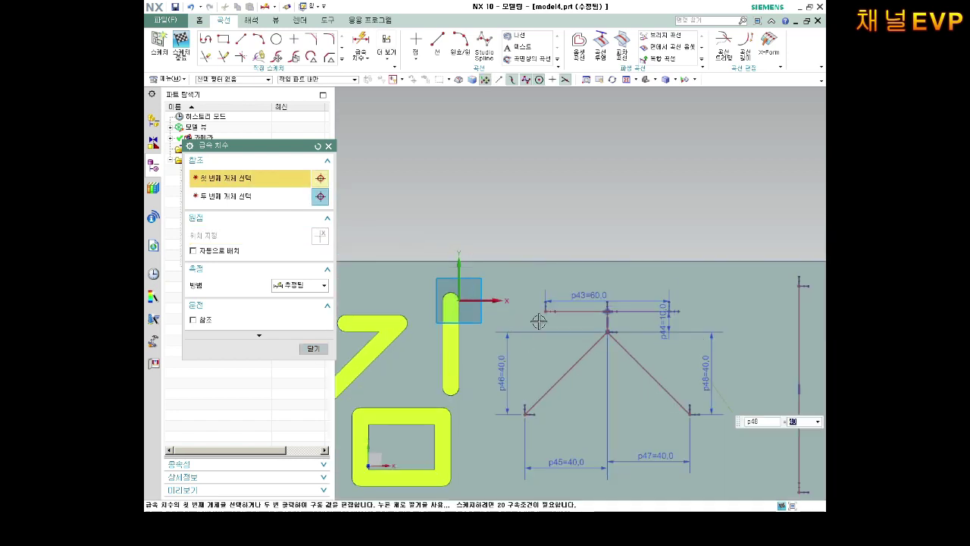
pyautogui.click(481, 360)
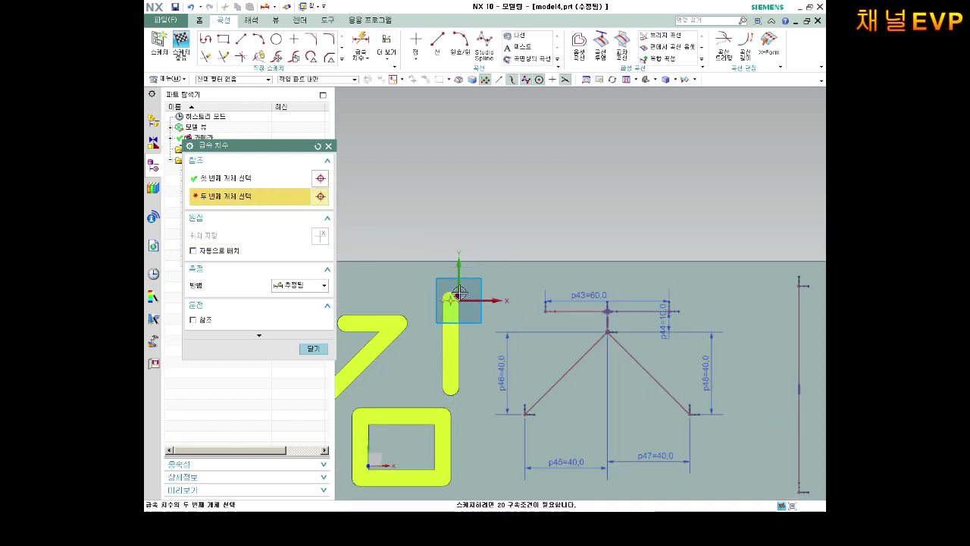
pyautogui.click(546, 310)
pyautogui.click(513, 221)
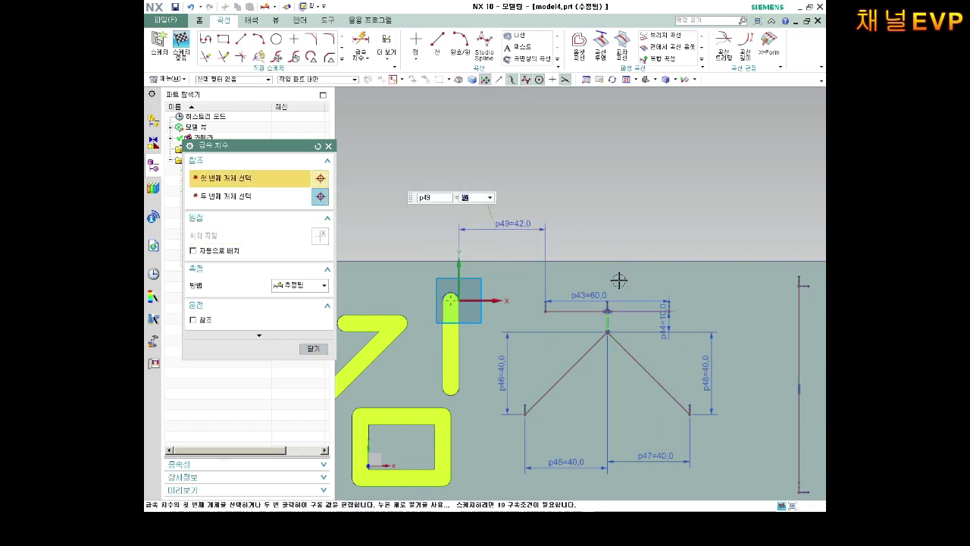
pyautogui.write('40')
pyautogui.press('Return')
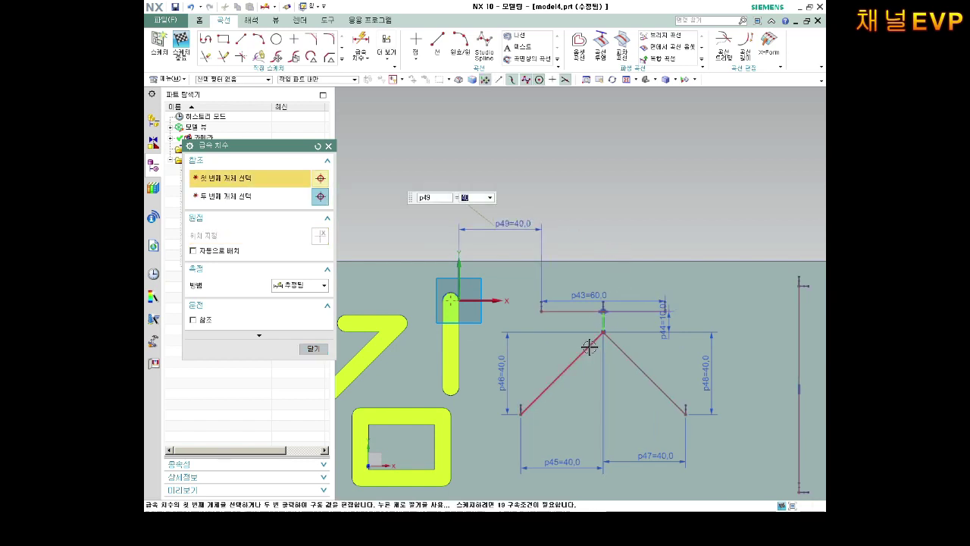
pyautogui.click(451, 389)
pyautogui.click(555, 310)
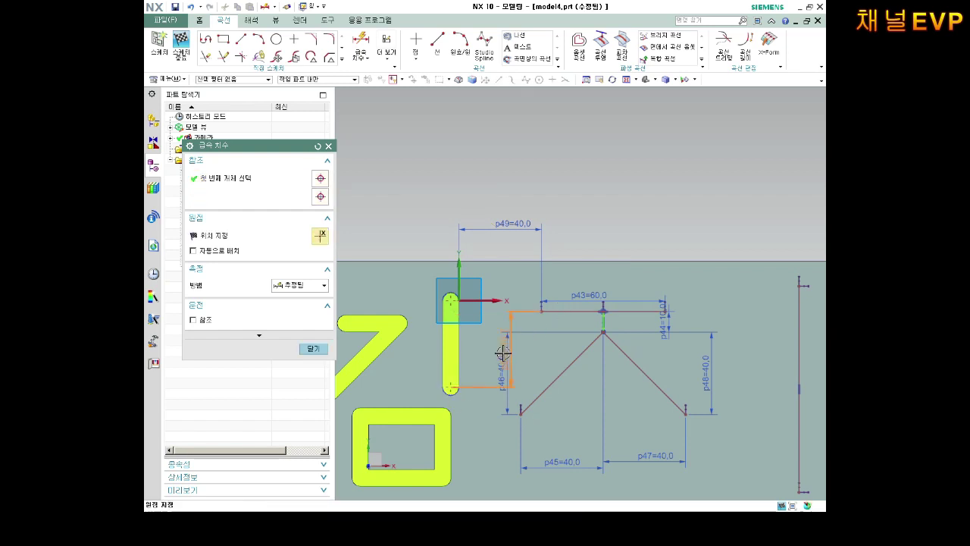
pyautogui.click(494, 349)
pyautogui.write('30')
pyautogui.press('Return')
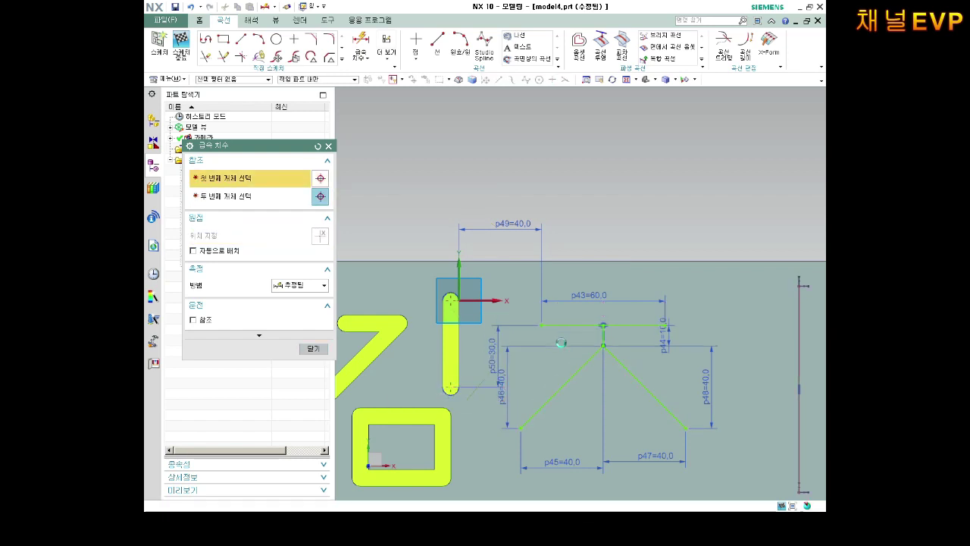
# Dimension the tall vertical: length p51 = 100, top gap p52 = 10, spacing p53 = 60.
pyautogui.scroll(-3, 560, 343)
pyautogui.scroll(2, 662, 441)
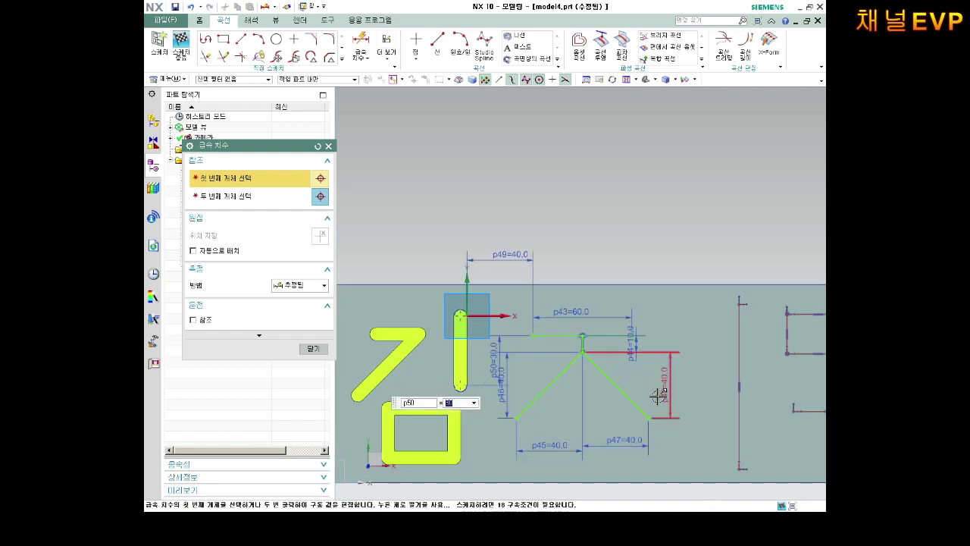
pyautogui.click(738, 347)
pyautogui.click(721, 348)
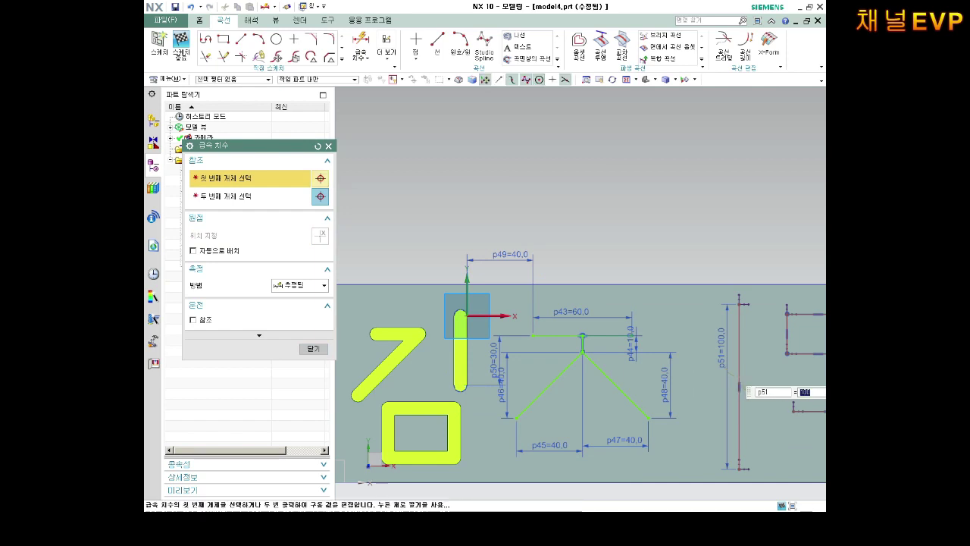
pyautogui.click(738, 306)
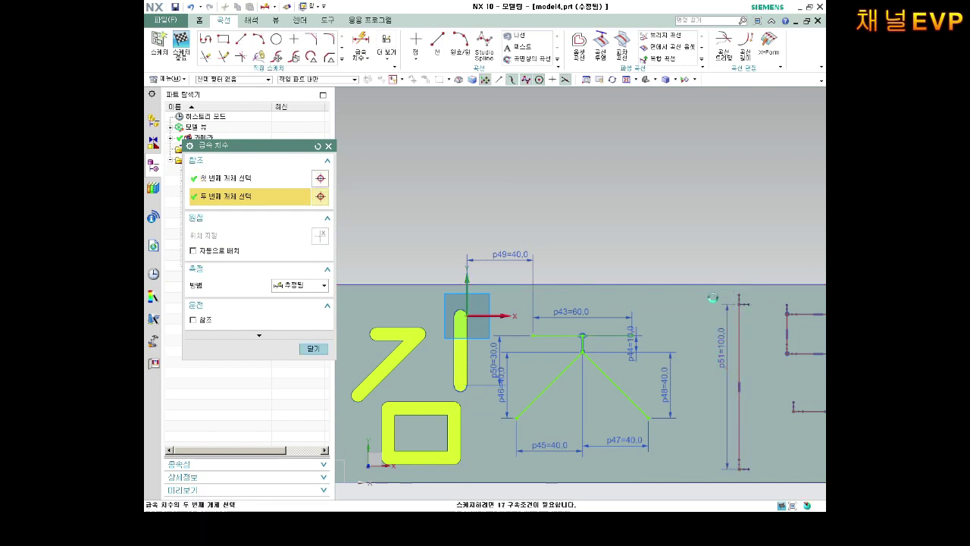
pyautogui.click(708, 284)
pyautogui.click(701, 302)
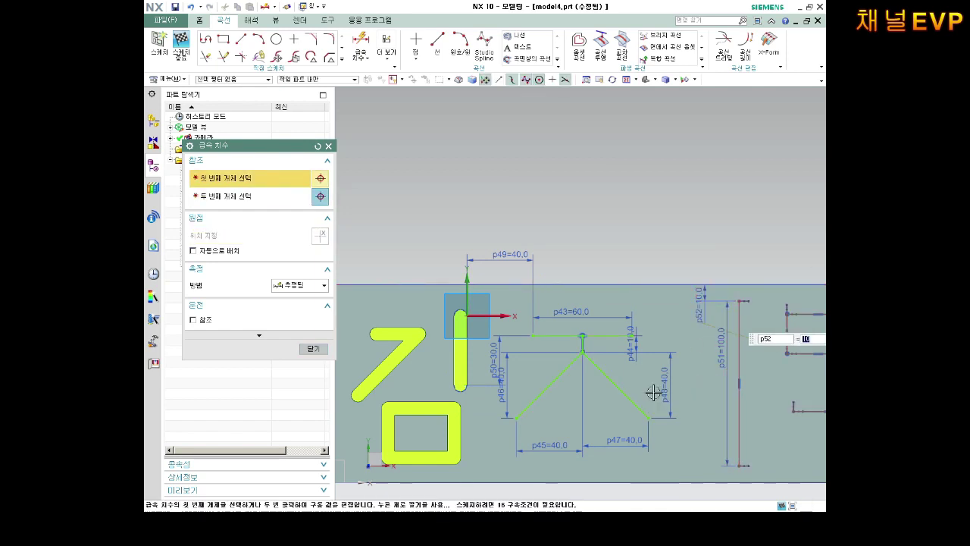
pyautogui.click(582, 345)
pyautogui.click(739, 347)
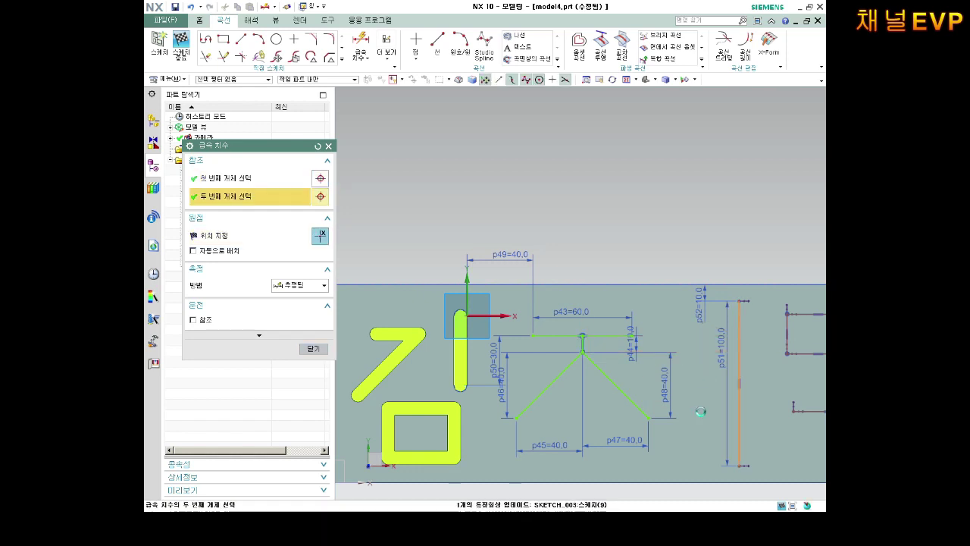
pyautogui.click(700, 424)
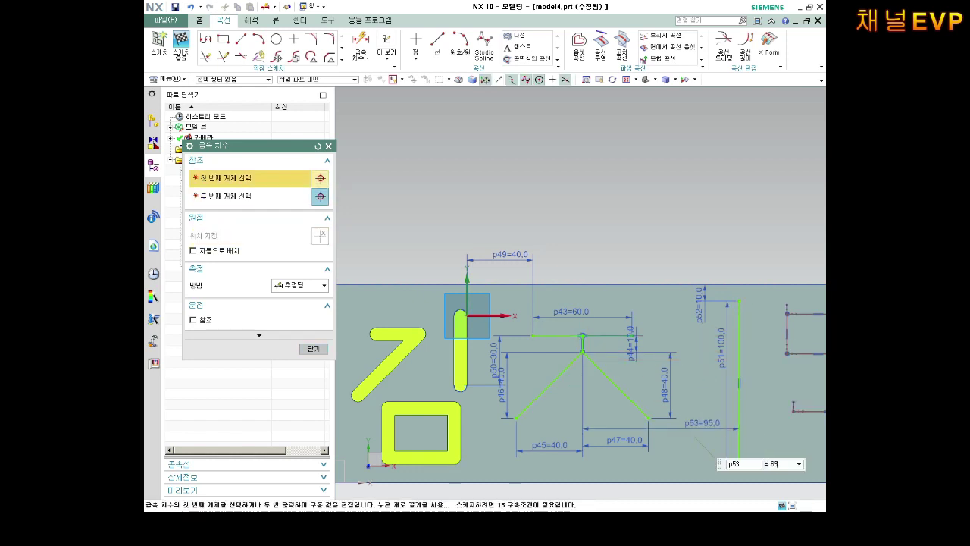
pyautogui.press('Return')
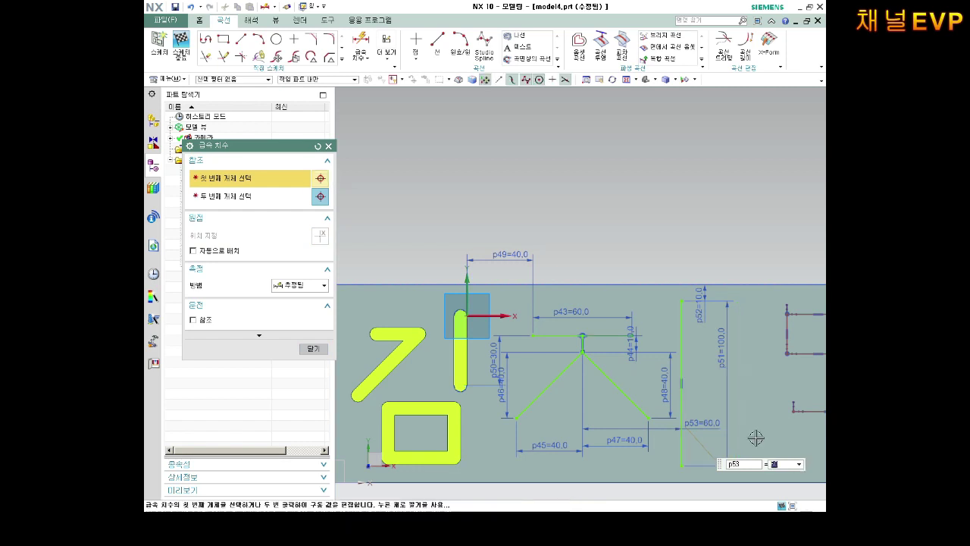
pyautogui.scroll(-2, 755, 437)
pyautogui.scroll(2, 788, 462)
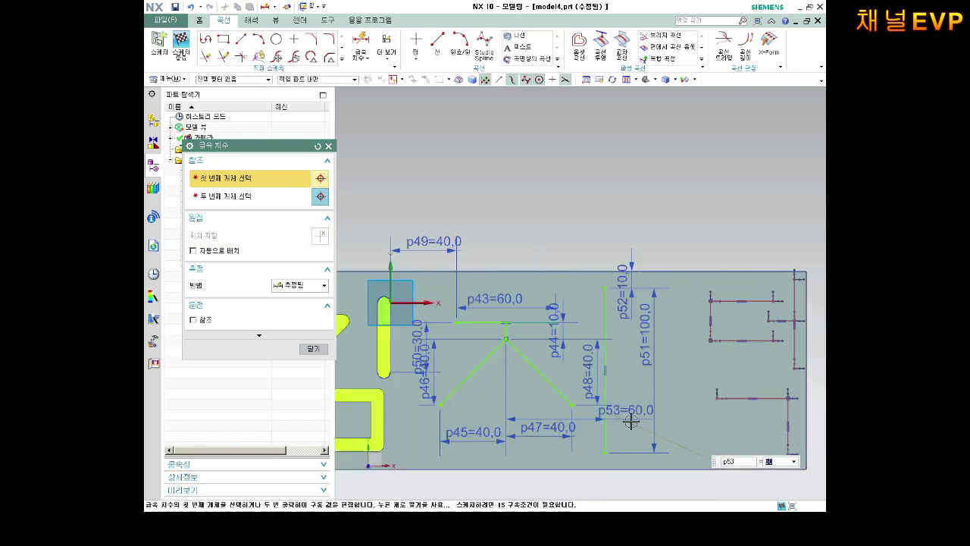
# Close the previous dimension tool and clear the current line selection.
pyautogui.click(314, 349)
pyautogui.scroll(-2, 669, 307)
pyautogui.scroll(3, 669, 307)
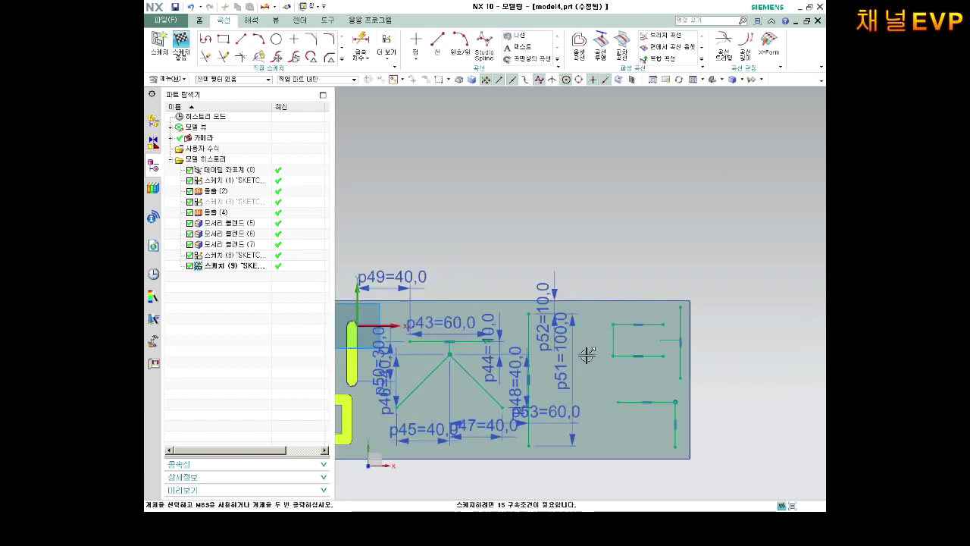
pyautogui.scroll(1, 669, 307)
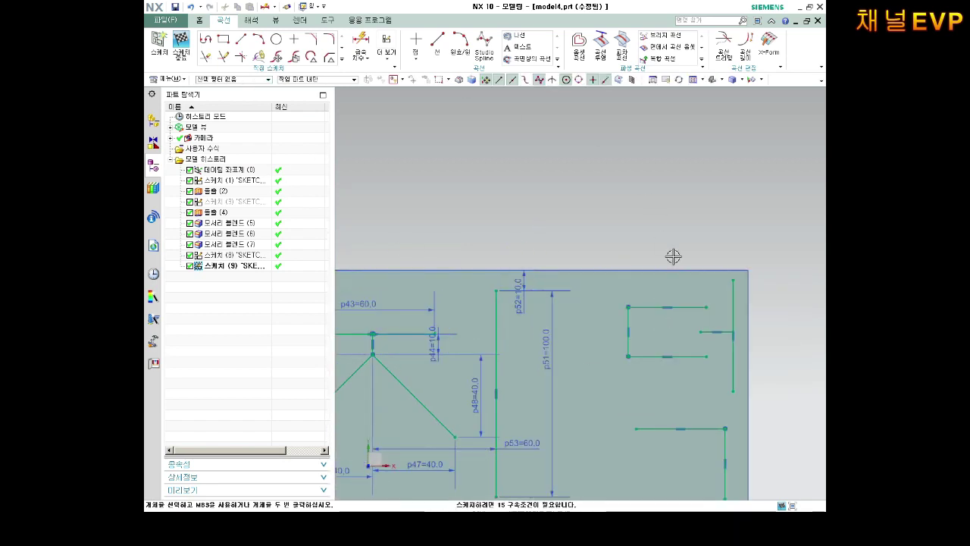
pyautogui.press('Escape')
# Dimension the top E-stroke line as p54 = 40 and add p55 between two strokes.
pyautogui.press('d')
pyautogui.click(689, 307)
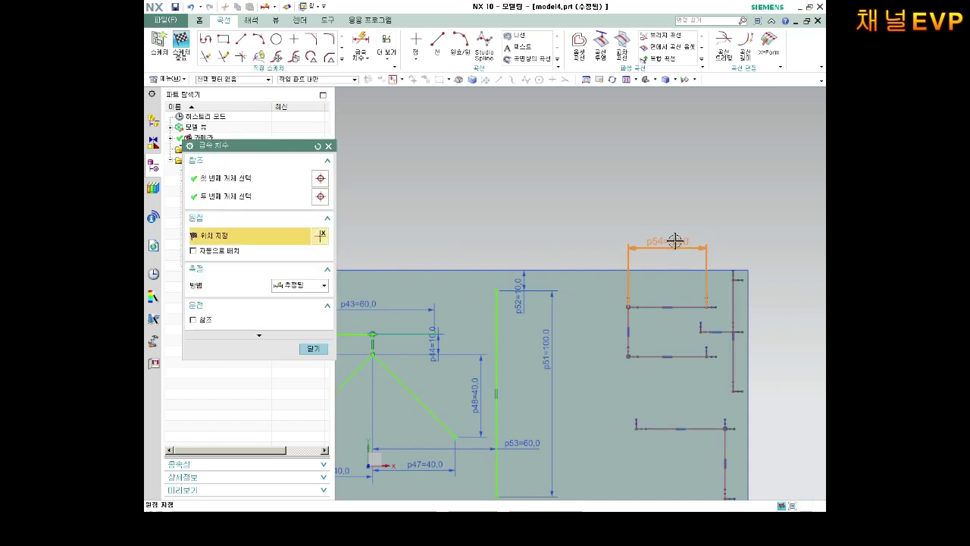
pyautogui.click(712, 228)
pyautogui.press('Return')
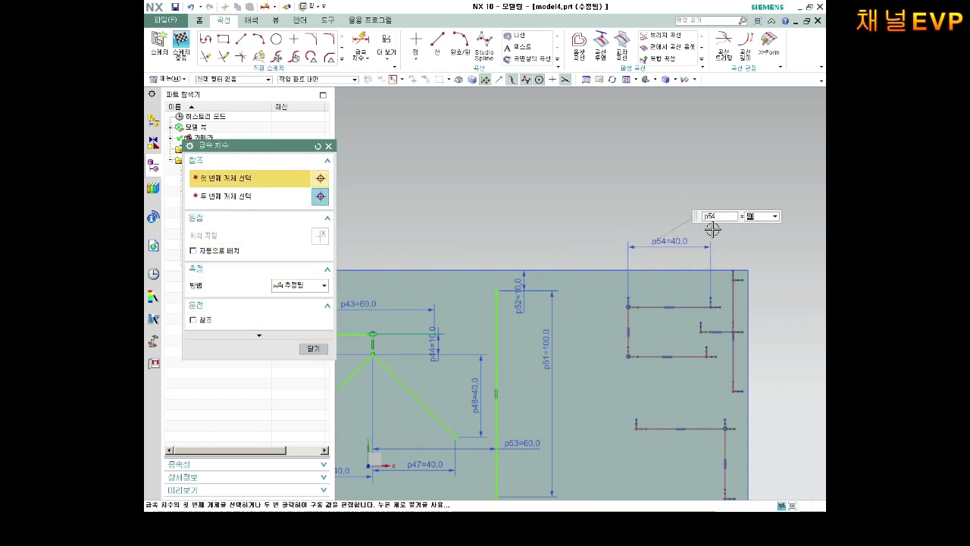
pyautogui.click(495, 322)
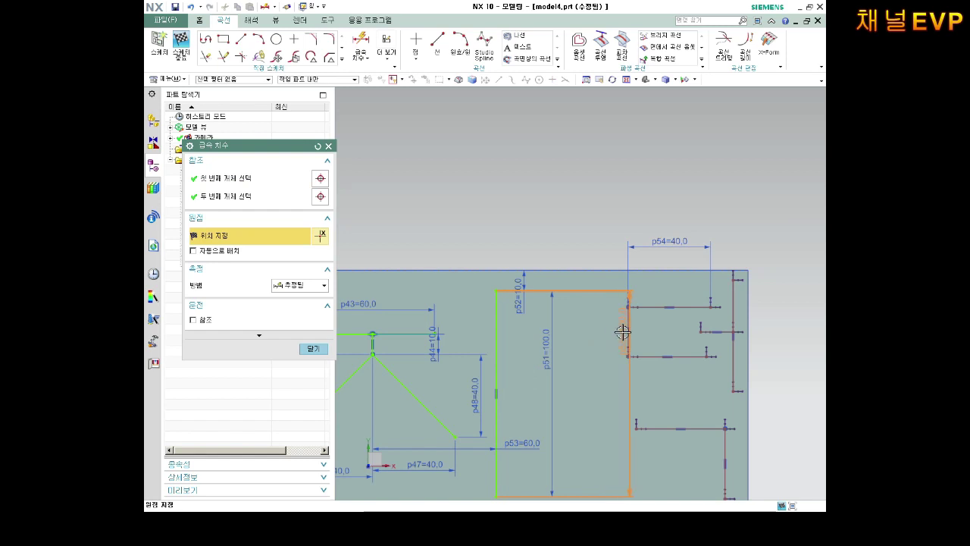
pyautogui.click(621, 332)
pyautogui.click(606, 376)
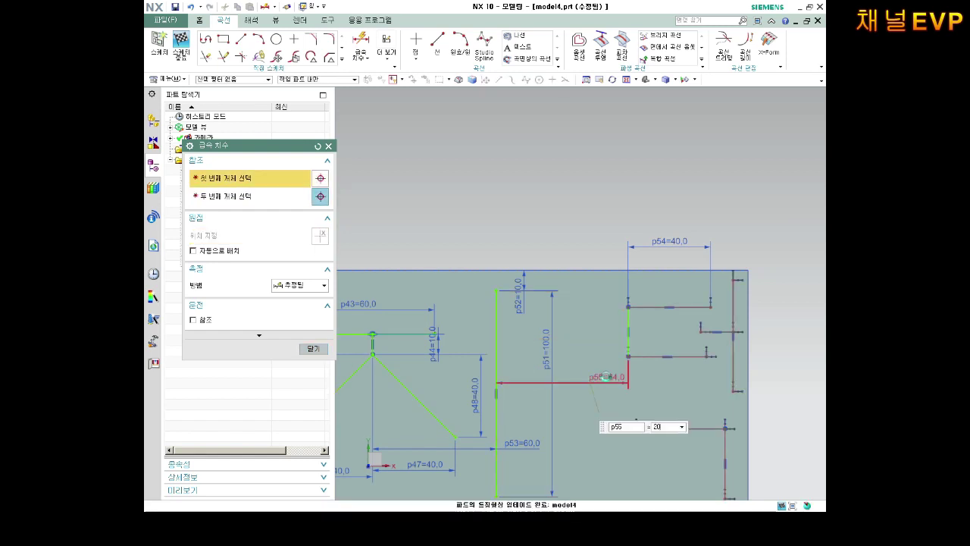
# Add p56 on the middle horizontal line and set the p57 offset to -10.
pyautogui.click(601, 351)
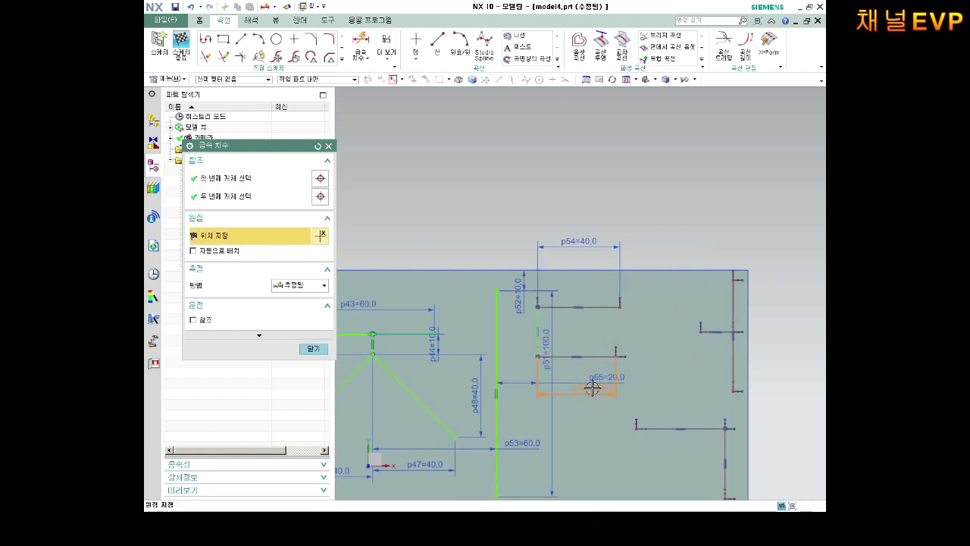
pyautogui.click(591, 391)
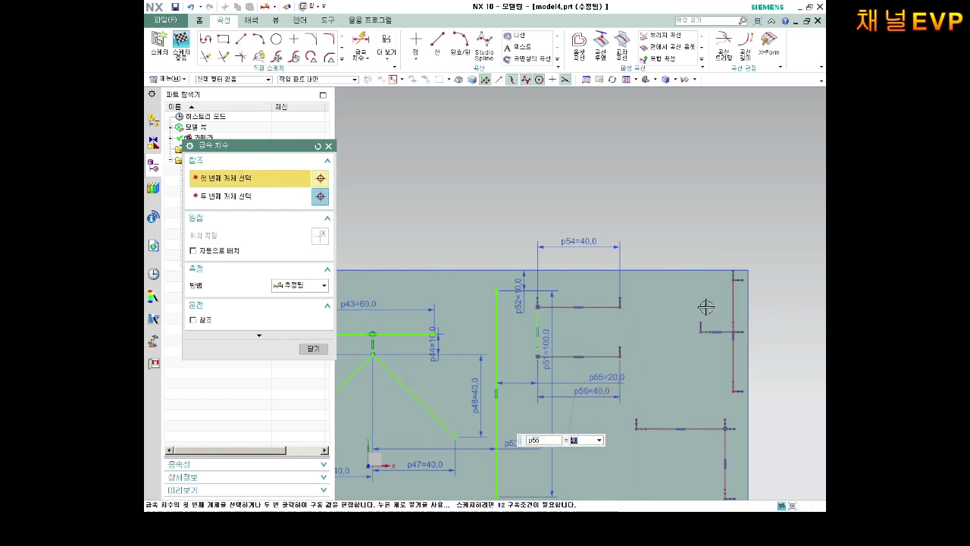
pyautogui.click(619, 307)
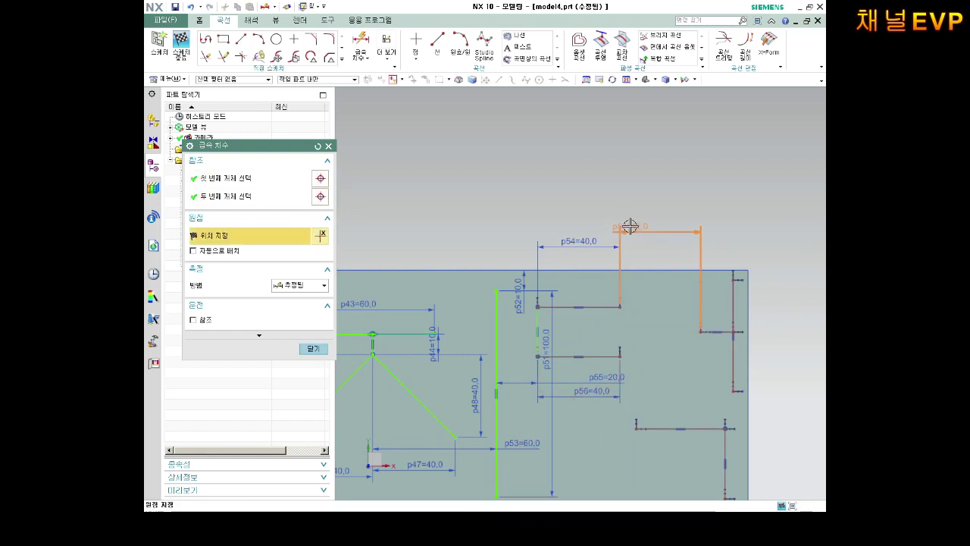
pyautogui.click(629, 226)
pyautogui.write('10')
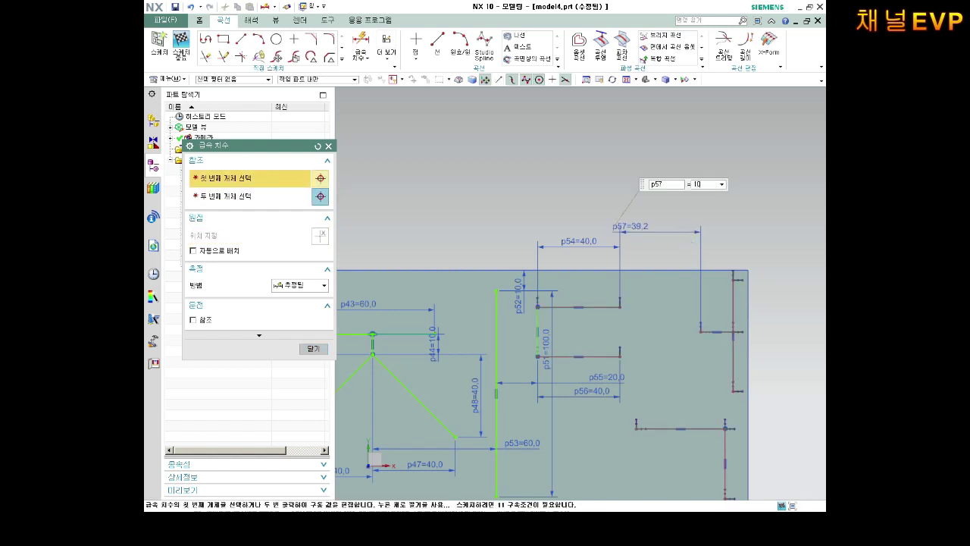
pyautogui.press('Return')
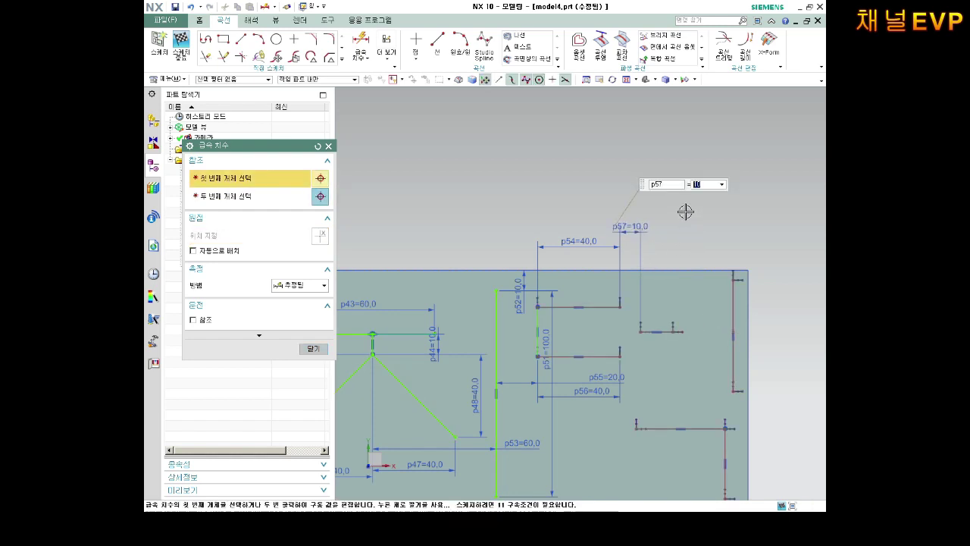
pyautogui.write('10')
pyautogui.press('Return')
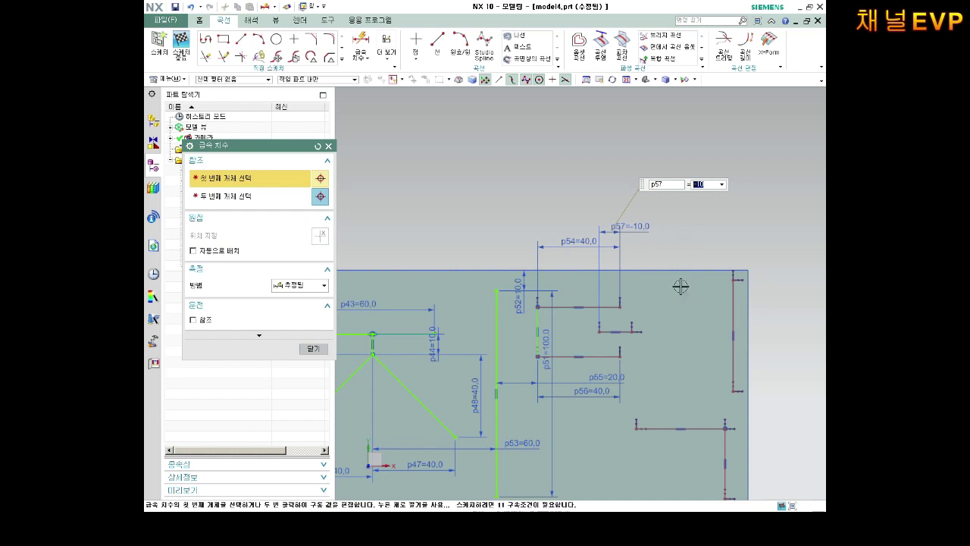
# Set the short horizontal segment p58 to 20 and the vertical distance p59 to 30.
pyautogui.click(626, 331)
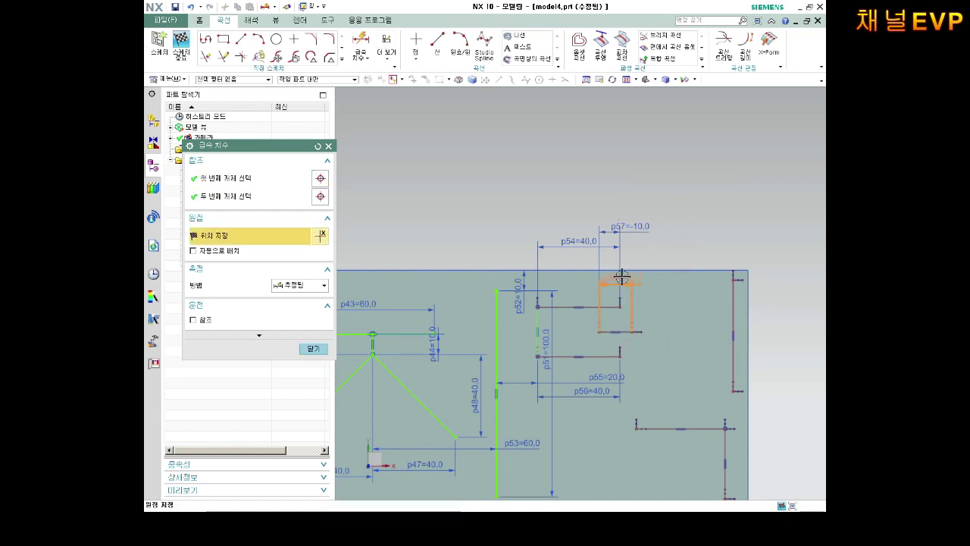
pyautogui.click(716, 281)
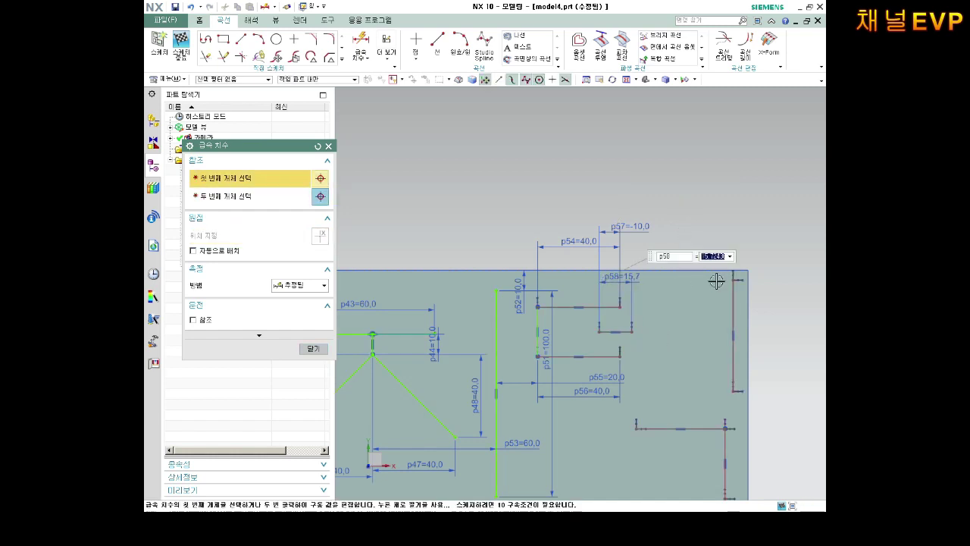
pyautogui.write('0')
pyautogui.press('Return')
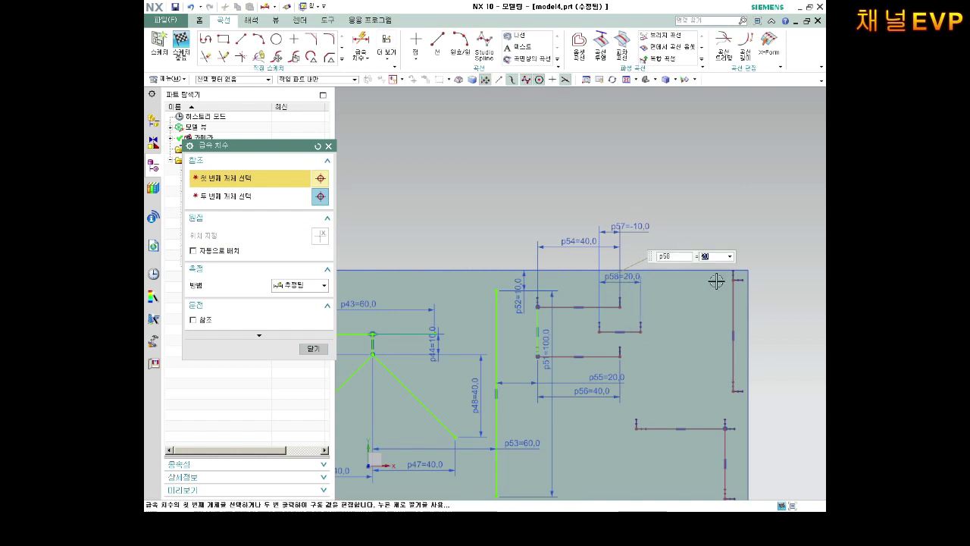
pyautogui.click(537, 333)
pyautogui.click(572, 347)
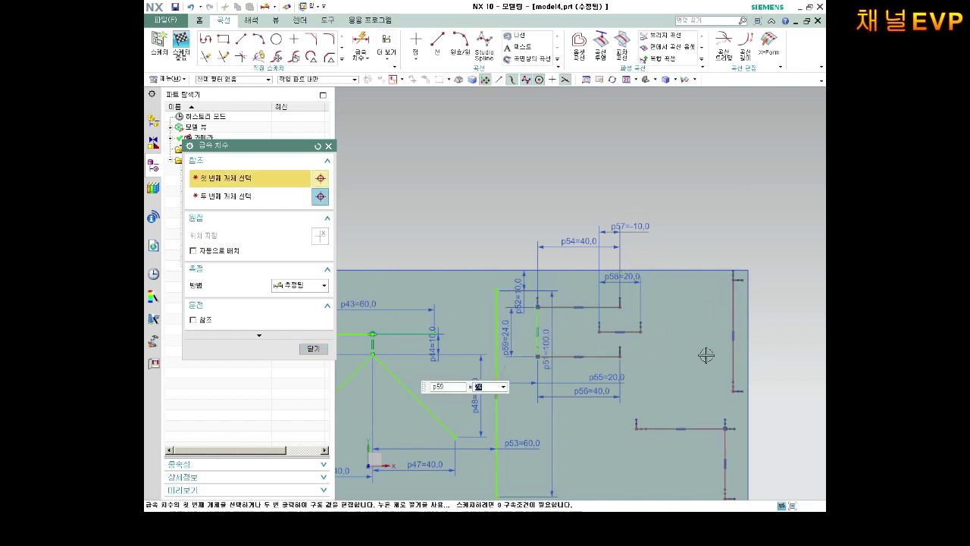
pyautogui.write('30')
pyautogui.press('Return')
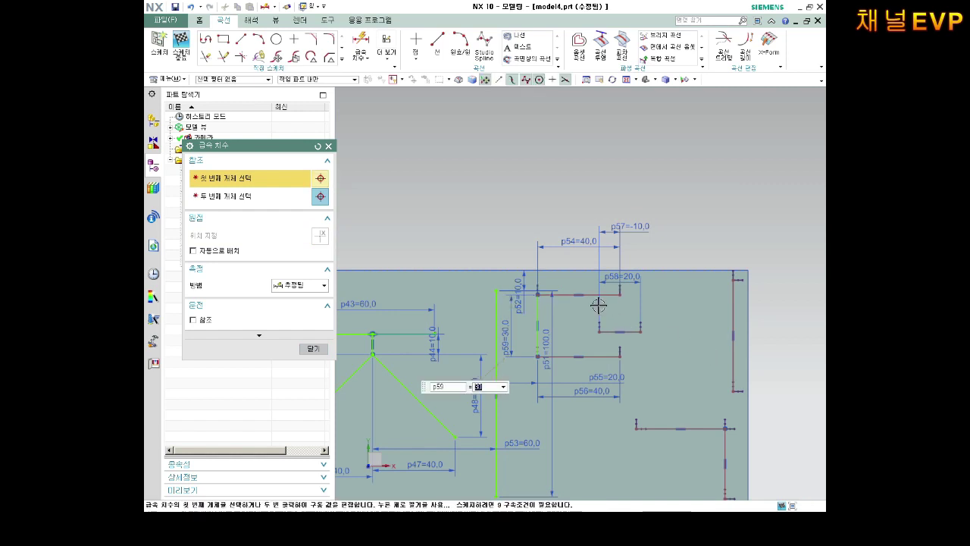
# Dimension the gap between two strokes as p60 = 20.
pyautogui.click(598, 293)
pyautogui.click(663, 271)
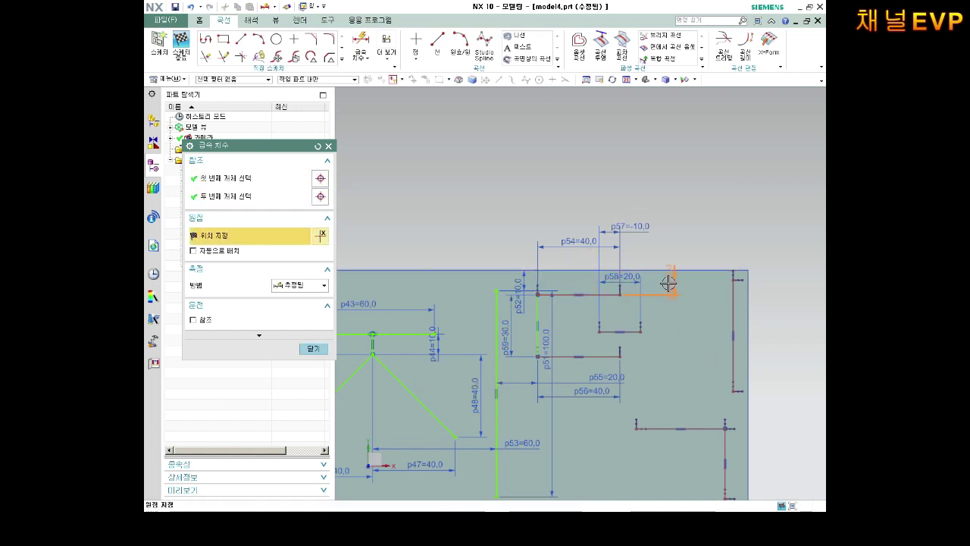
pyautogui.click(726, 289)
pyautogui.write('20')
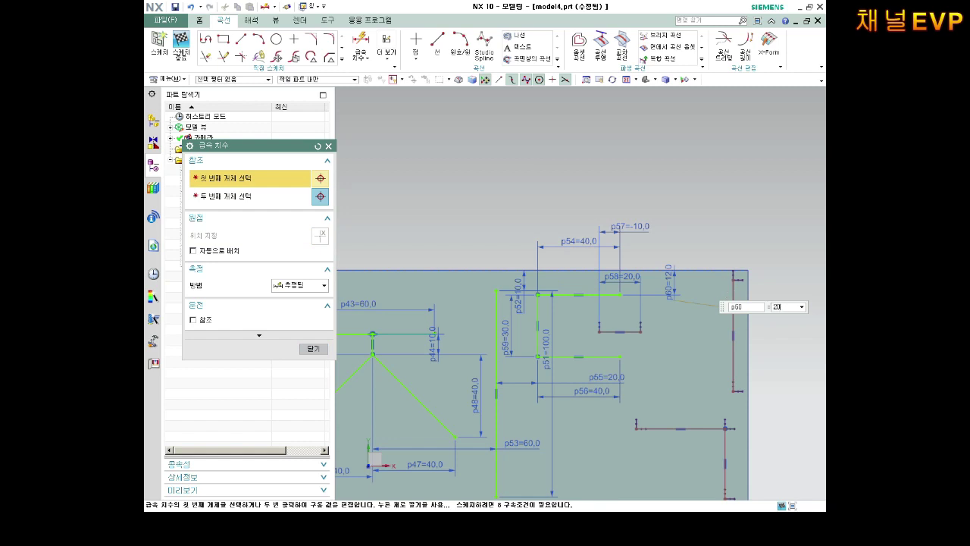
pyautogui.press('Return')
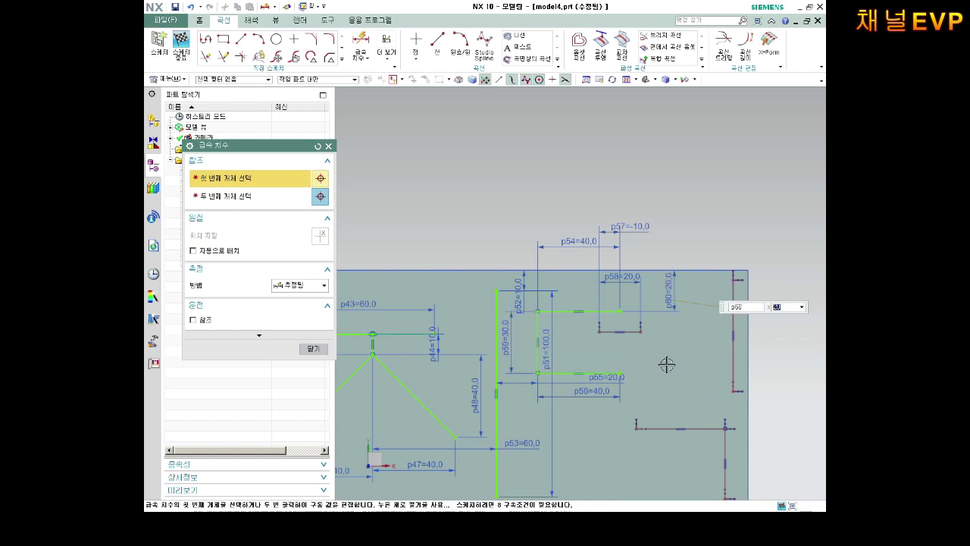
pyautogui.press('Escape')
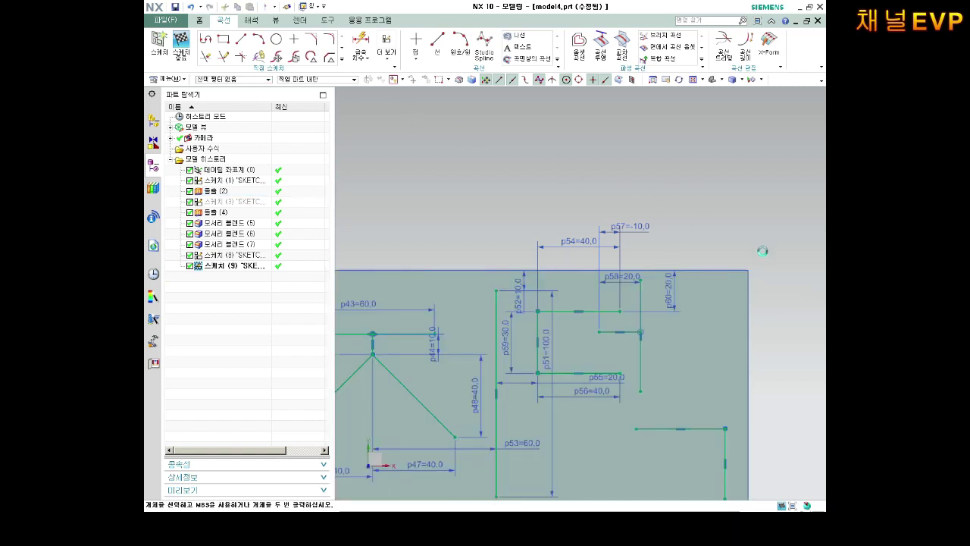
# Dimension the vertical line length as p61 = 50.
pyautogui.press('d')
pyautogui.click(641, 303)
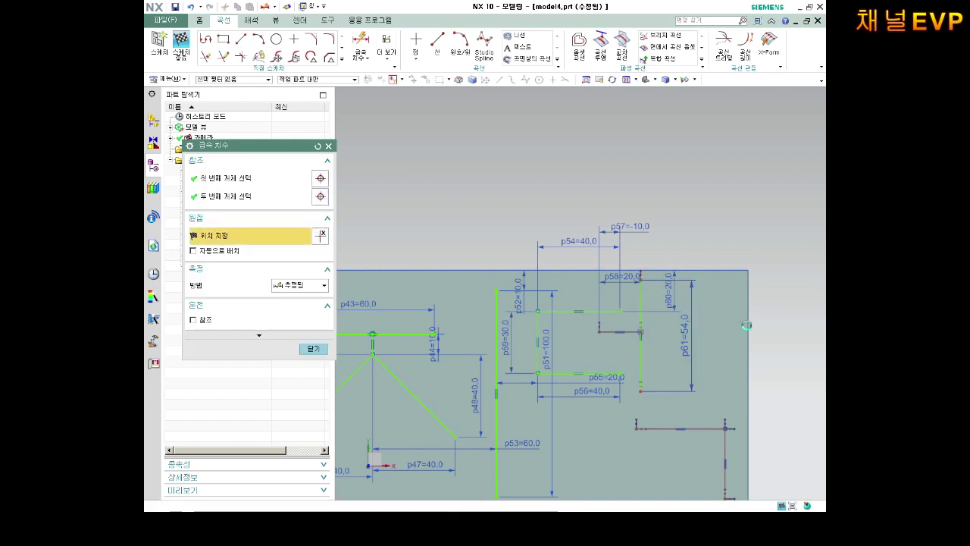
pyautogui.click(808, 321)
pyautogui.write('0')
pyautogui.press('Return')
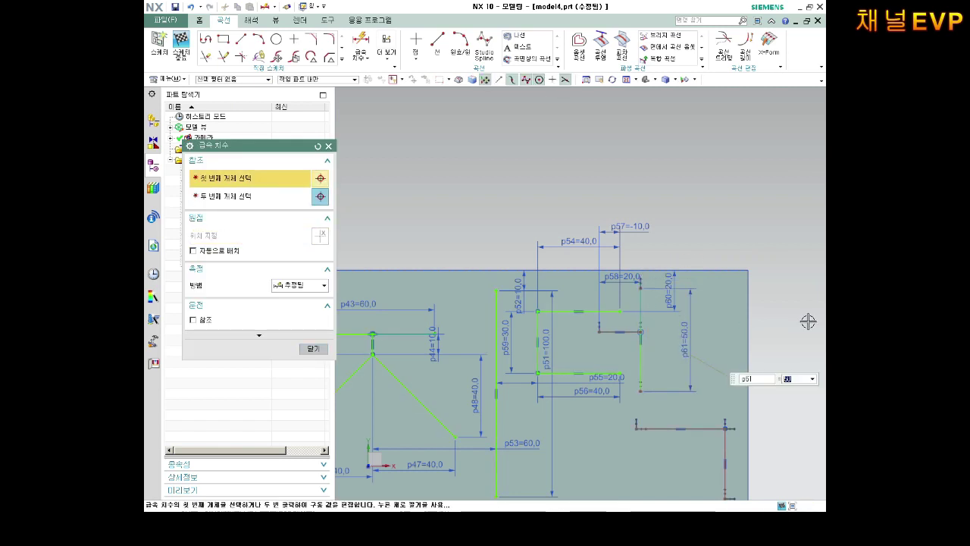
# Add p62 = 10 at the right edge and exit dimensioning.
pyautogui.click(641, 291)
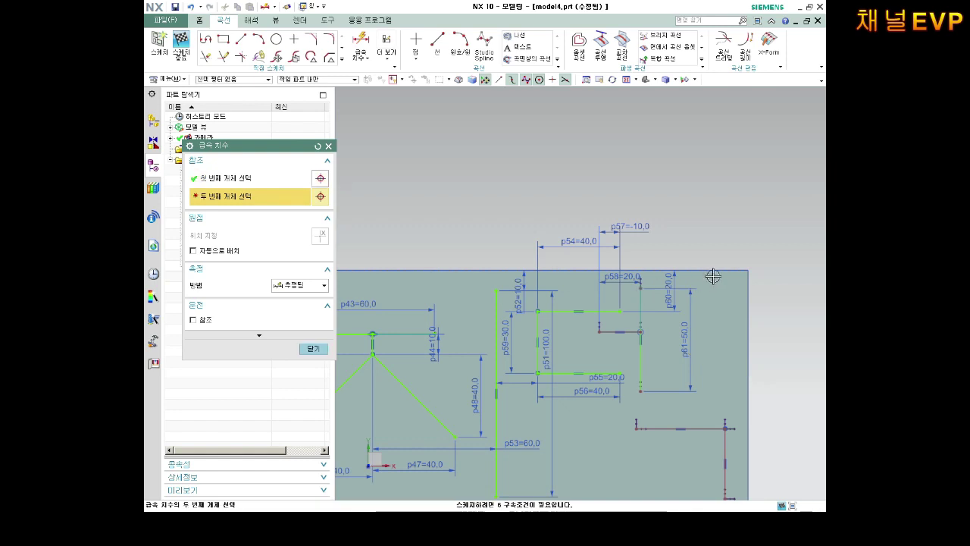
pyautogui.click(712, 271)
pyautogui.click(807, 280)
pyautogui.write('10')
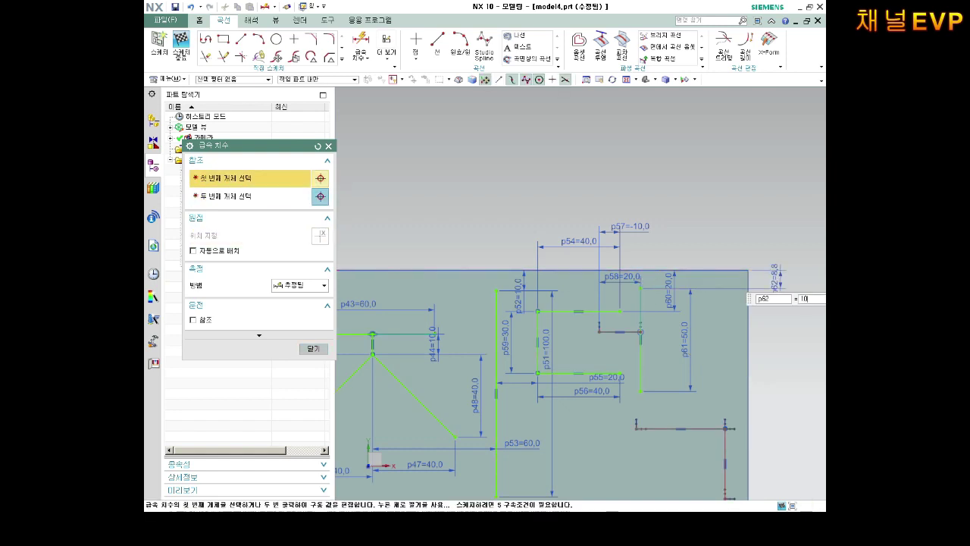
pyautogui.press('Return')
pyautogui.press('Escape')
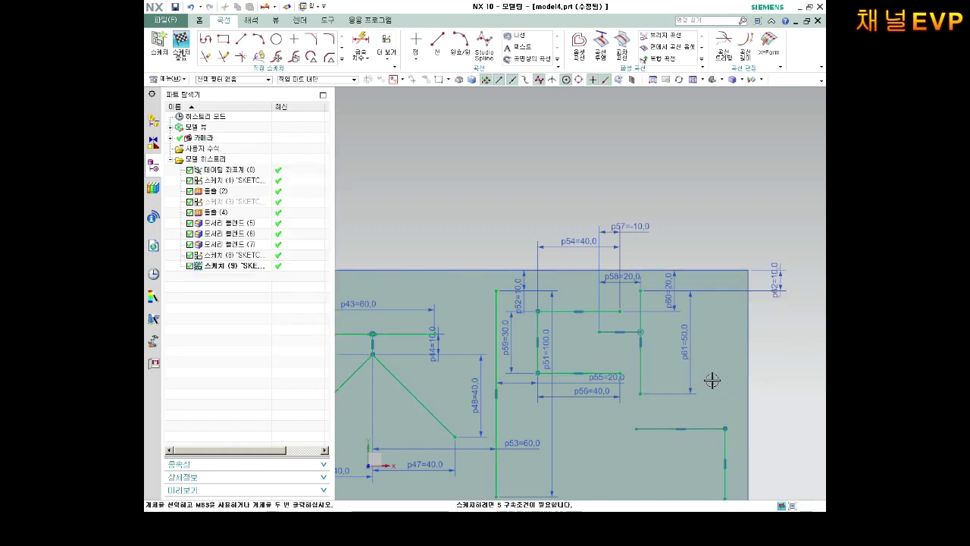
pyautogui.scroll(-3, 710, 378)
pyautogui.scroll(5, 668, 372)
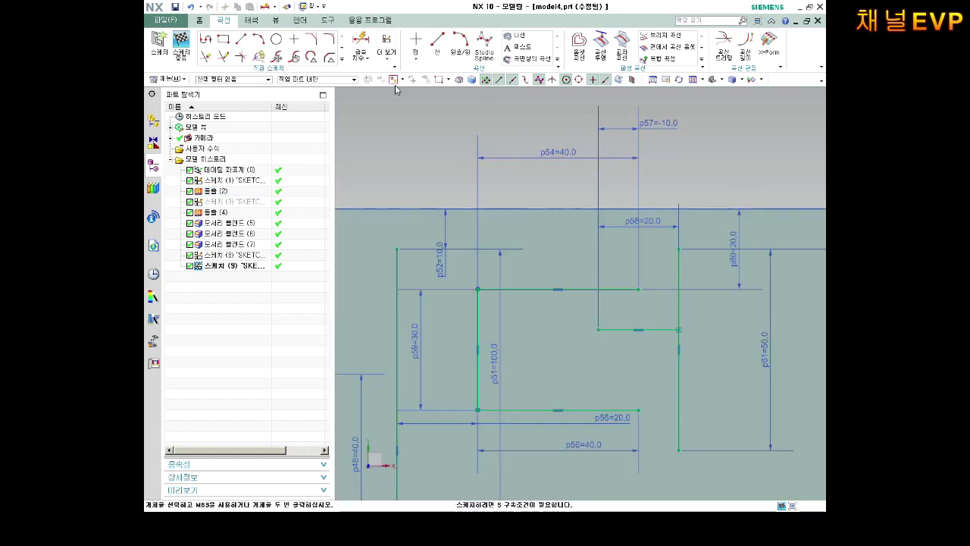
# Add vertical dimension p63 = 15 on the short horizontal line of the 덕 stroke.
pyautogui.click(352, 44)
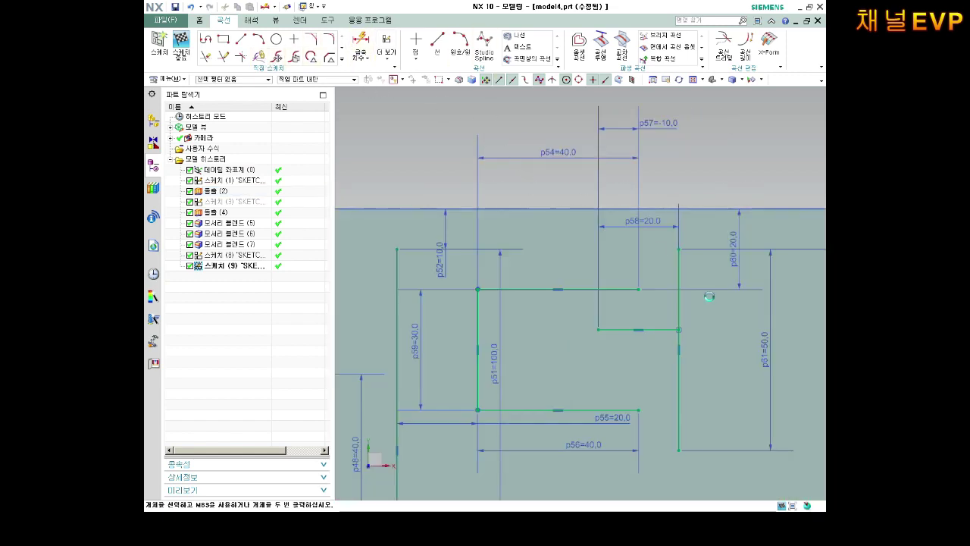
pyautogui.click(640, 328)
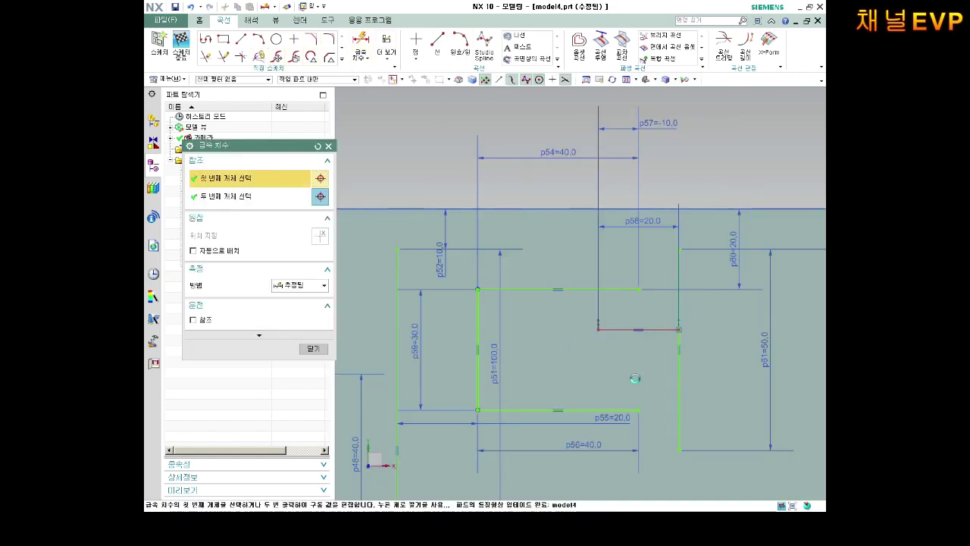
pyautogui.click(582, 370)
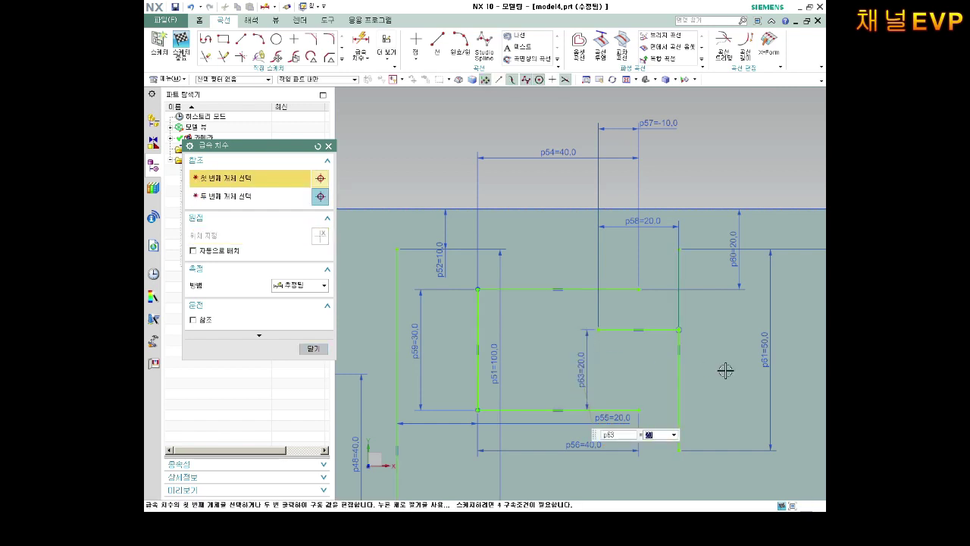
pyautogui.write('15')
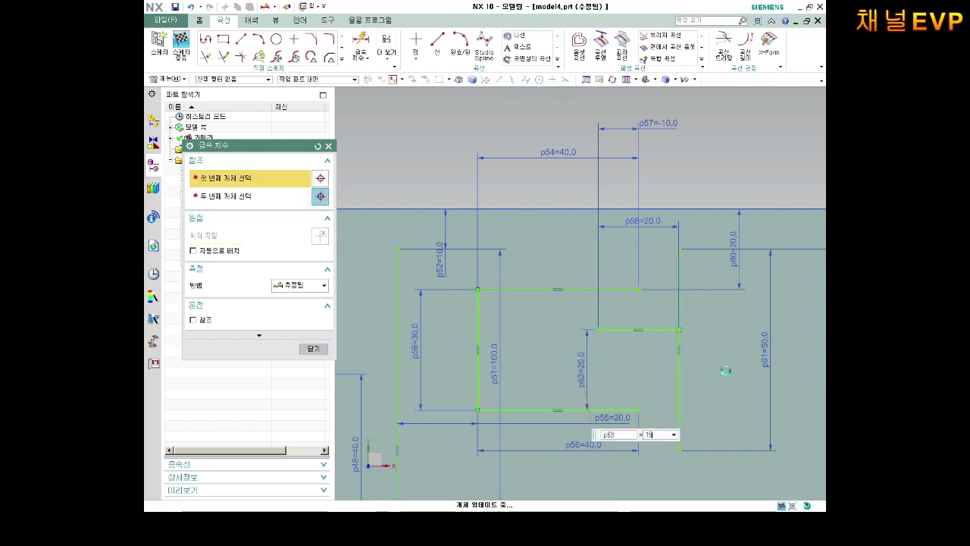
pyautogui.scroll(-2, 725, 368)
pyautogui.scroll(-3, 727, 387)
pyautogui.scroll(3, 730, 400)
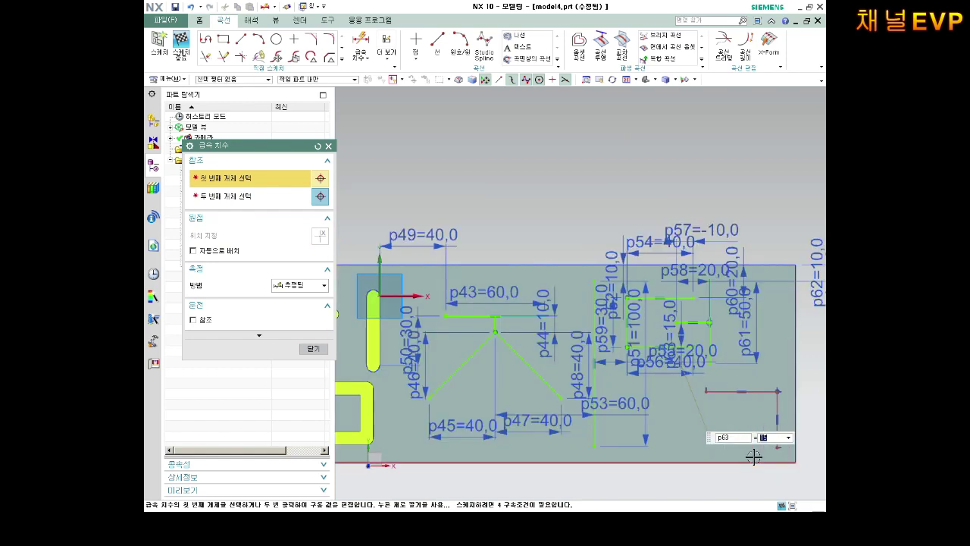
pyautogui.scroll(2, 745, 394)
pyautogui.press('Return')
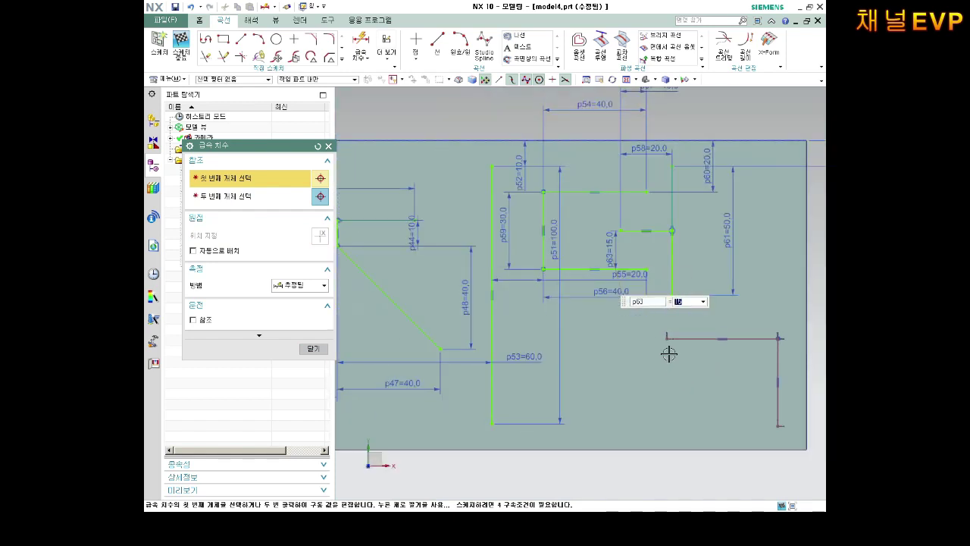
pyautogui.click(667, 339)
pyautogui.press('Escape')
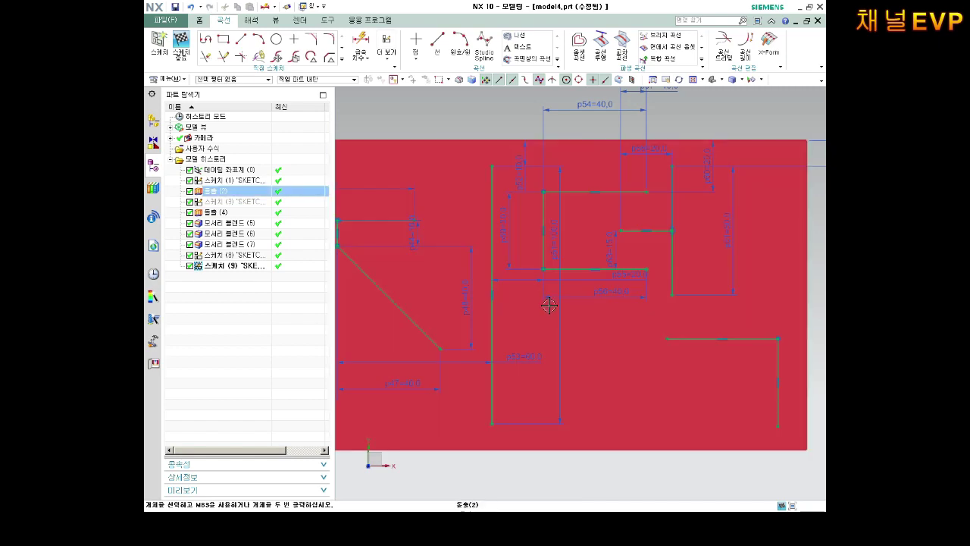
pyautogui.click(667, 338)
pyautogui.press('Escape')
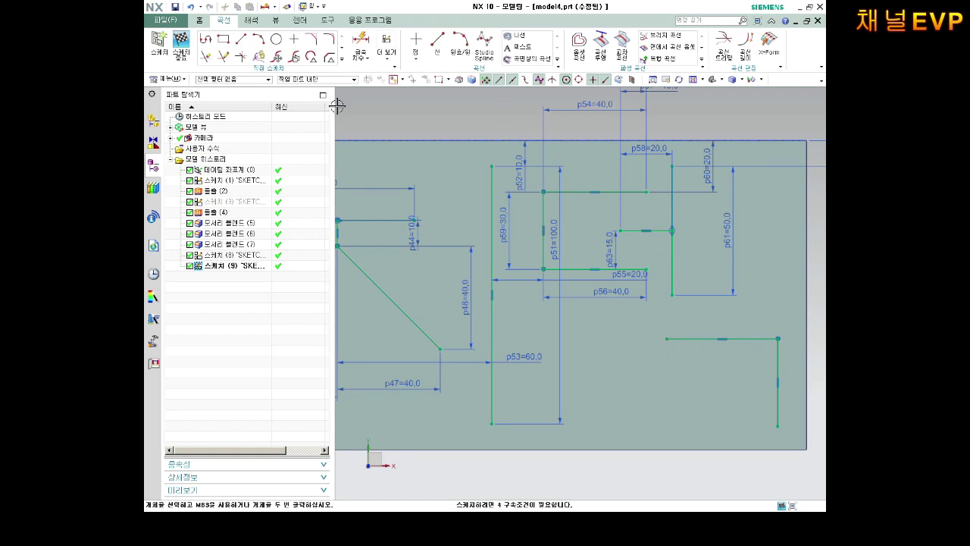
# Dimension p64 = 0 between two lines and the lower horizontal line p65 = 50.
pyautogui.click(361, 43)
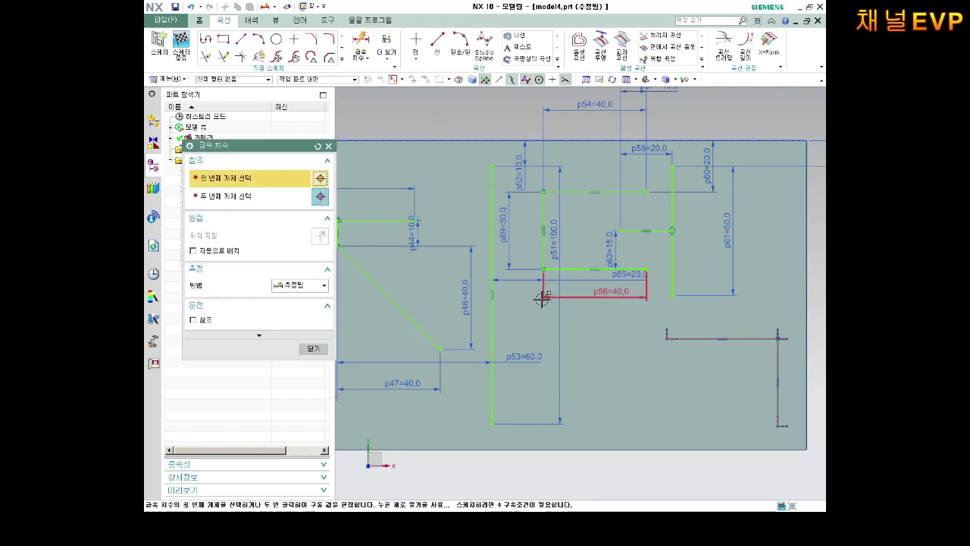
pyautogui.click(539, 270)
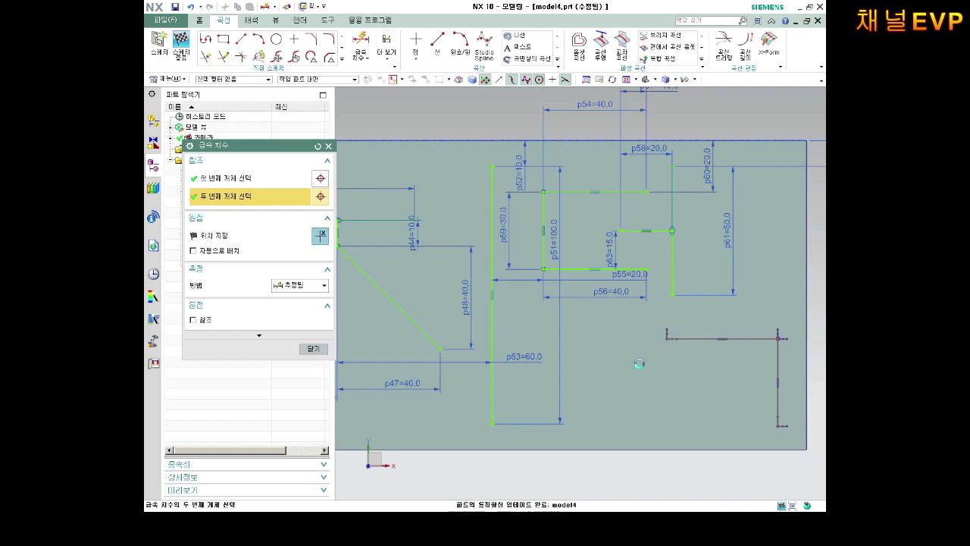
pyautogui.click(666, 338)
pyautogui.click(653, 408)
pyautogui.write('0')
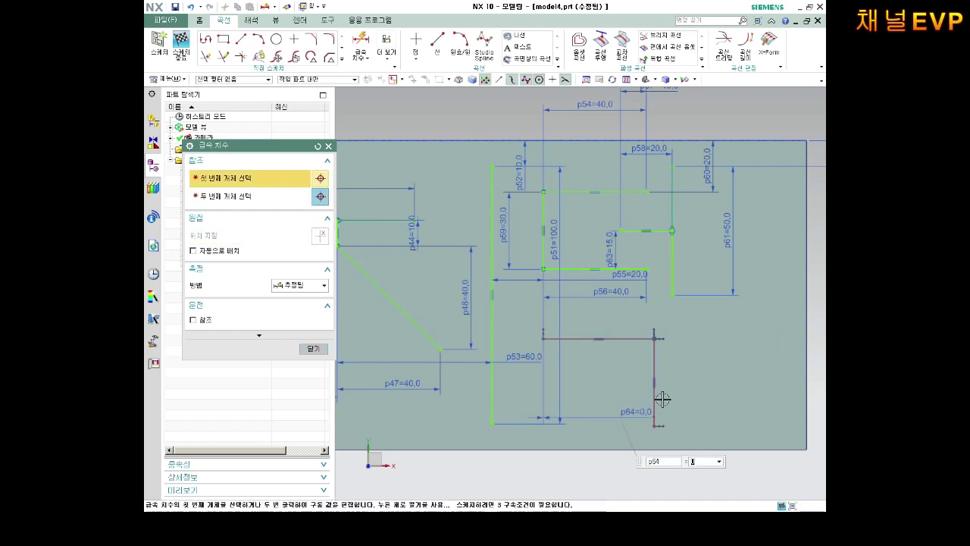
pyautogui.click(625, 338)
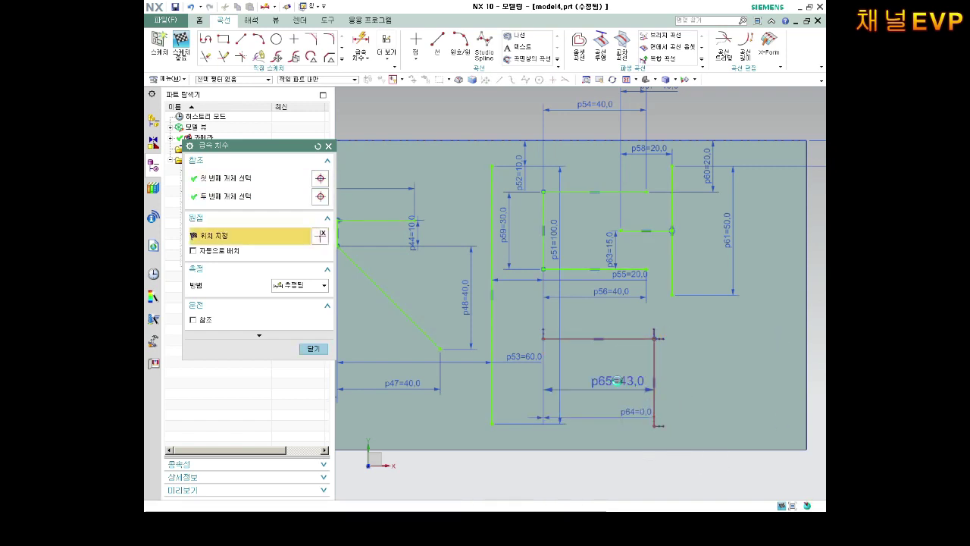
pyautogui.click(626, 381)
pyautogui.write('5')
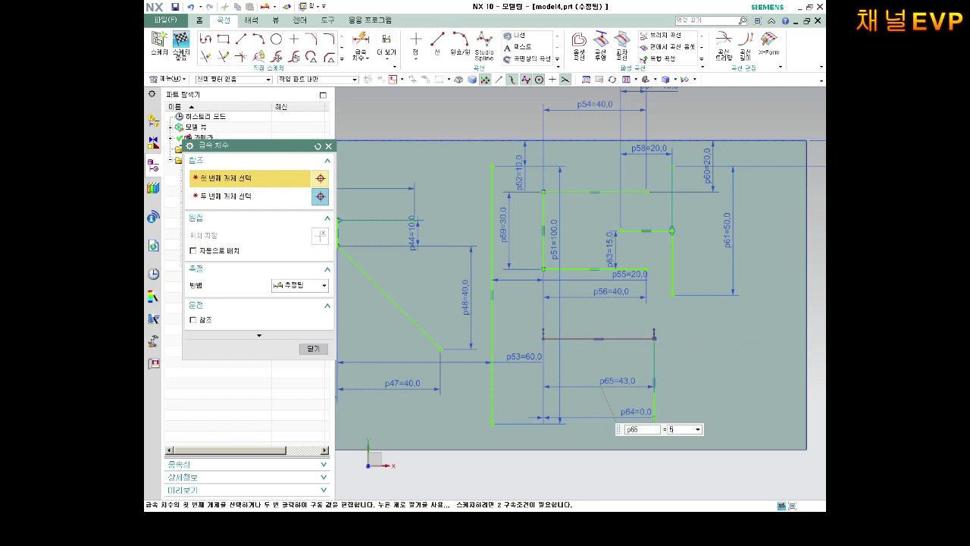
pyautogui.write('0')
pyautogui.press('Return')
# Set the right vertical line height p66 to 35, add p67, and exit dimensioning.
pyautogui.click(673, 362)
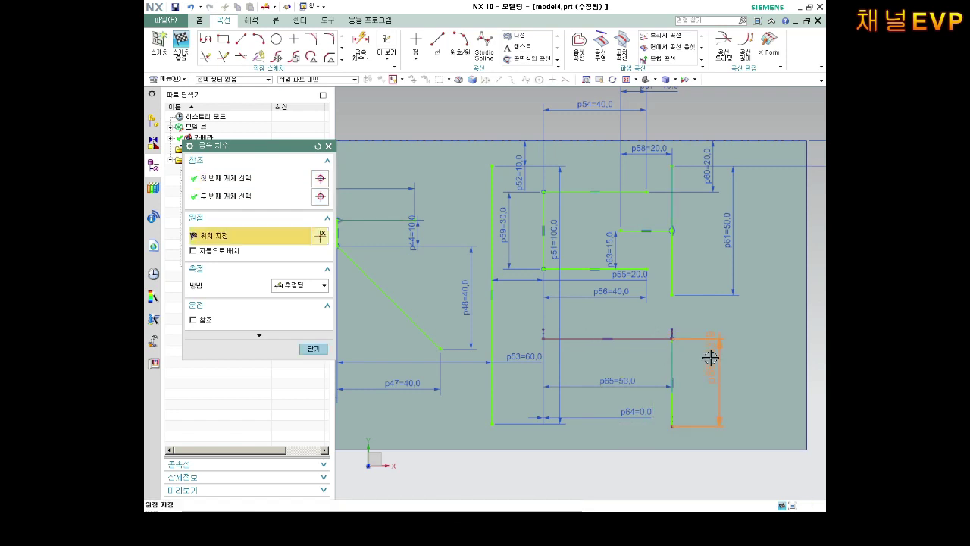
pyautogui.click(711, 356)
pyautogui.write('40')
pyautogui.press('Return')
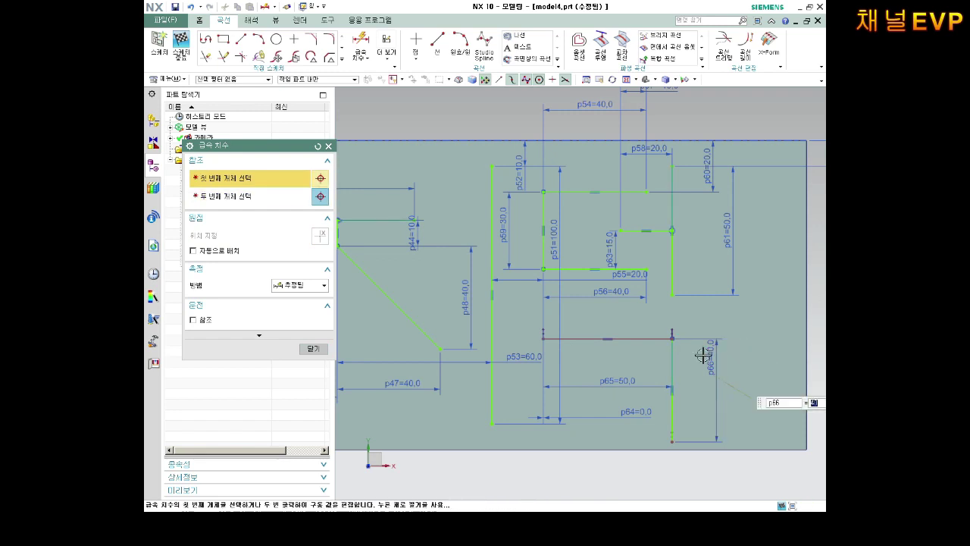
pyautogui.write('5')
pyautogui.press('Return')
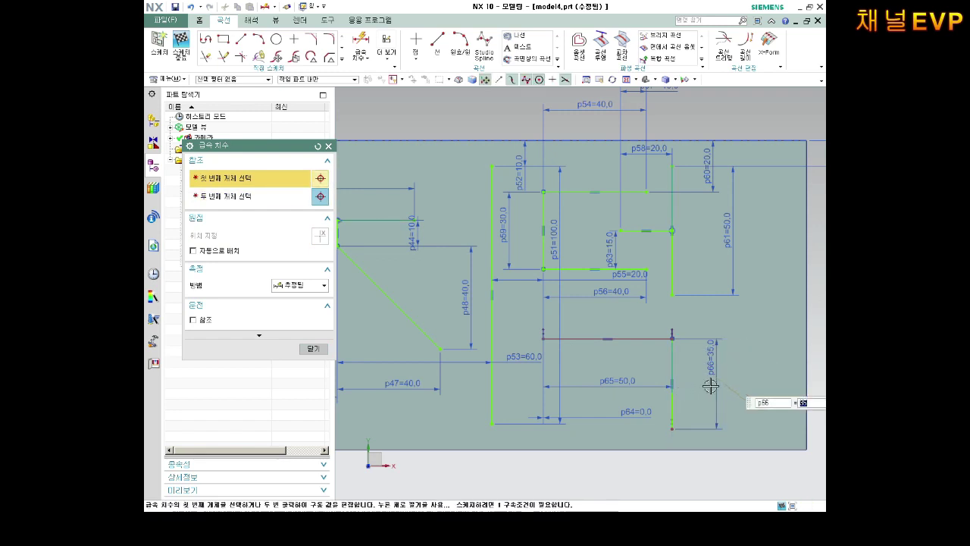
pyautogui.click(653, 338)
pyautogui.click(672, 302)
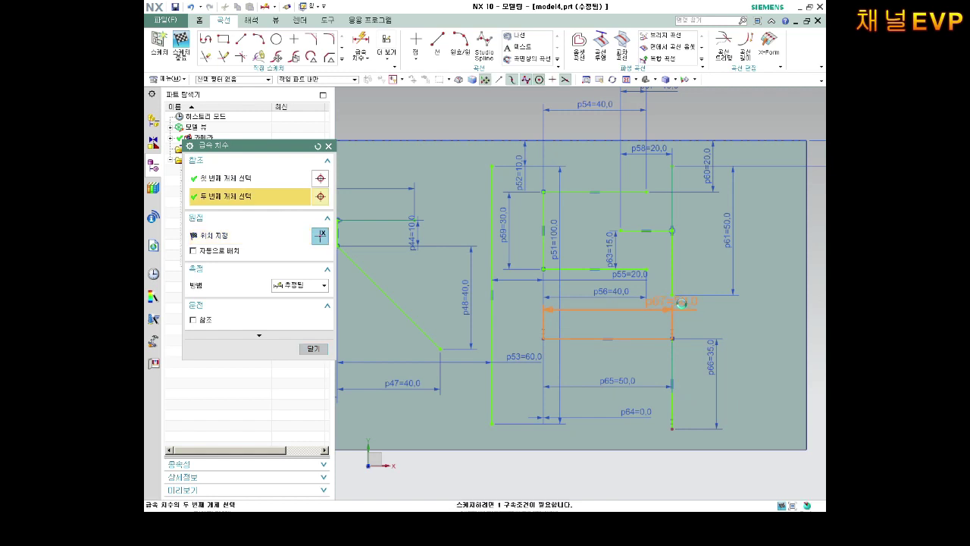
pyautogui.click(737, 309)
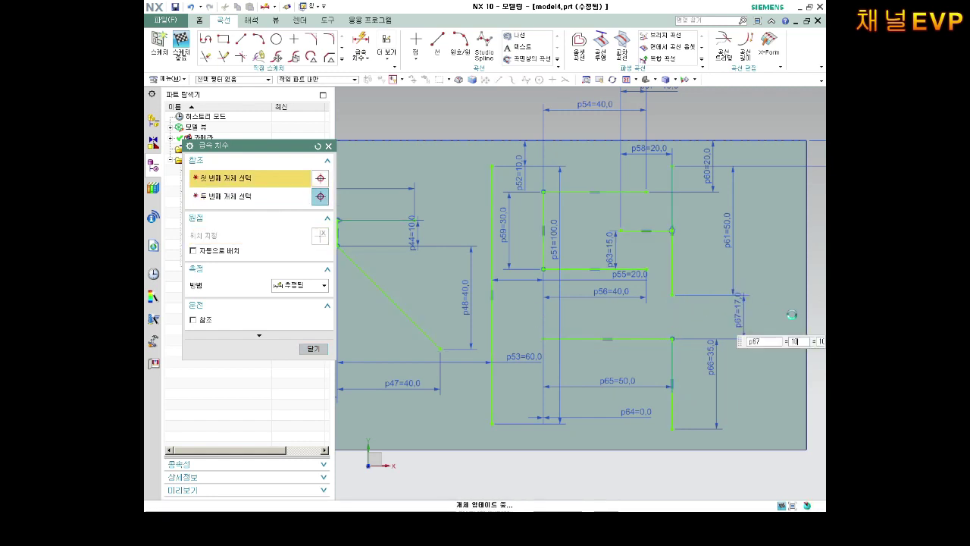
pyautogui.scroll(-4, 682, 336)
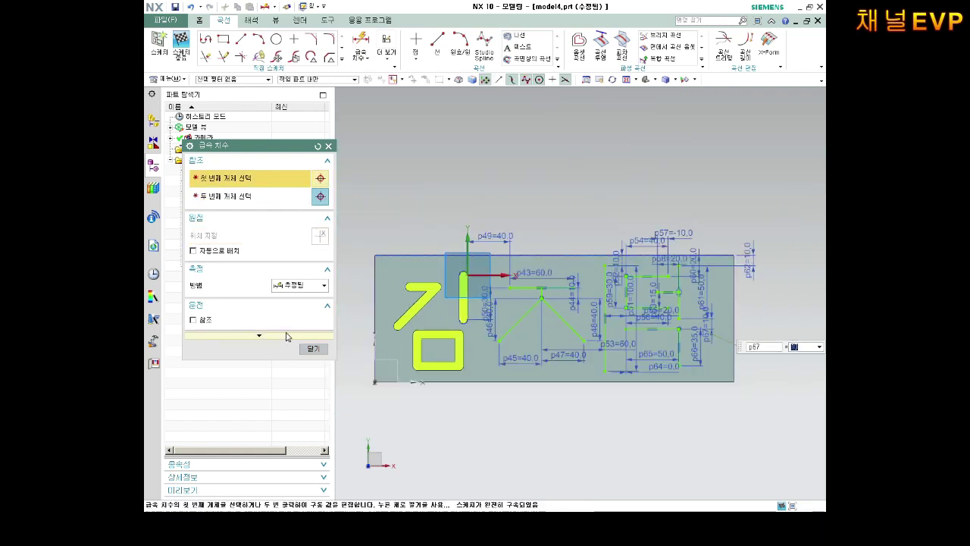
pyautogui.click(313, 349)
# Finish the sketch and start an extrude on the 지덕 stroke curves.
pyautogui.click(180, 49)
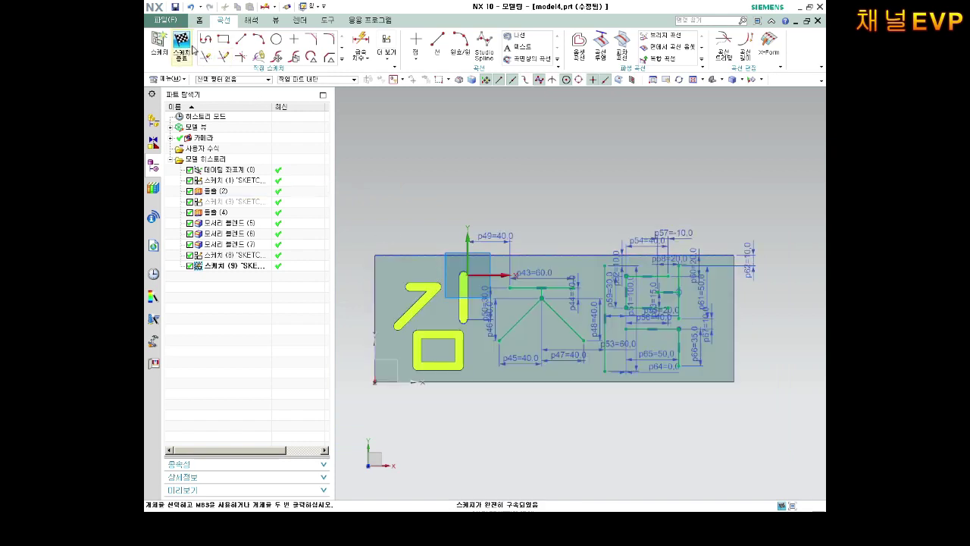
pyautogui.click(206, 23)
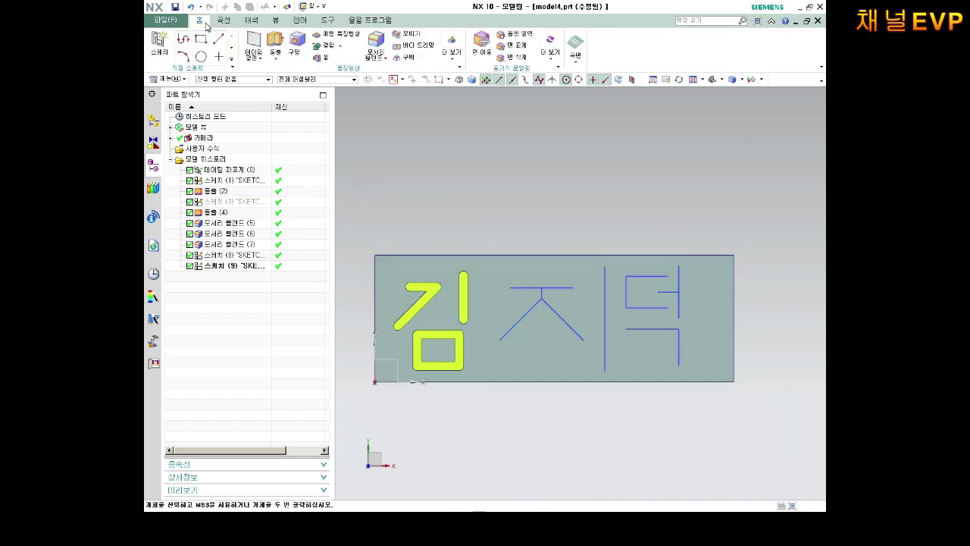
pyautogui.click(274, 44)
pyautogui.click(530, 288)
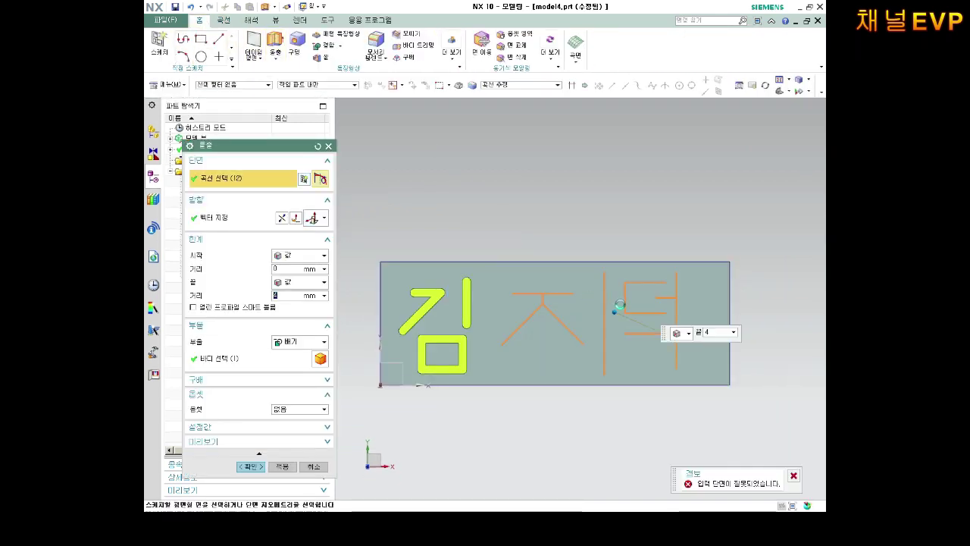
# Give the extrude a symmetric 4 mm offset, apply it, and dismiss the invalid-section error.
pyautogui.click(299, 409)
pyautogui.click(287, 442)
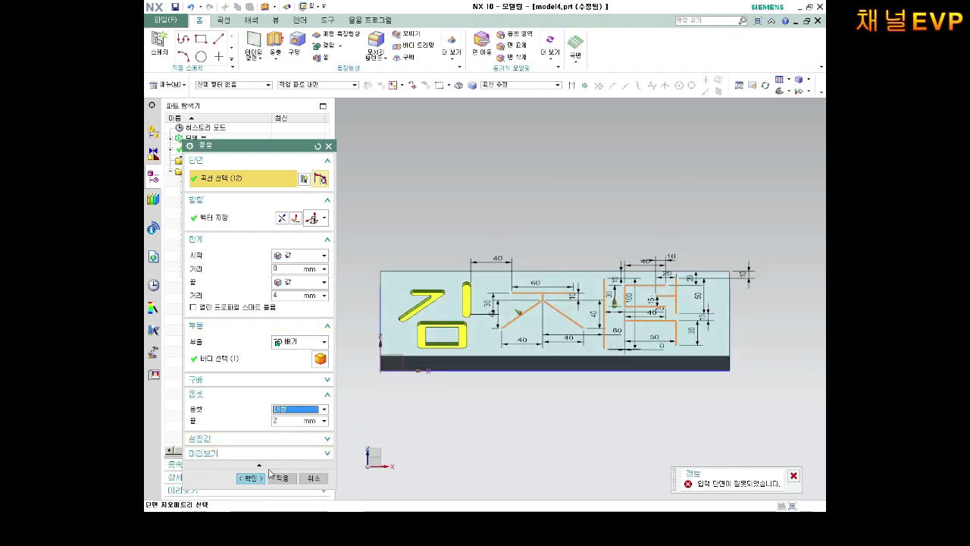
pyautogui.click(296, 420)
pyautogui.write('4')
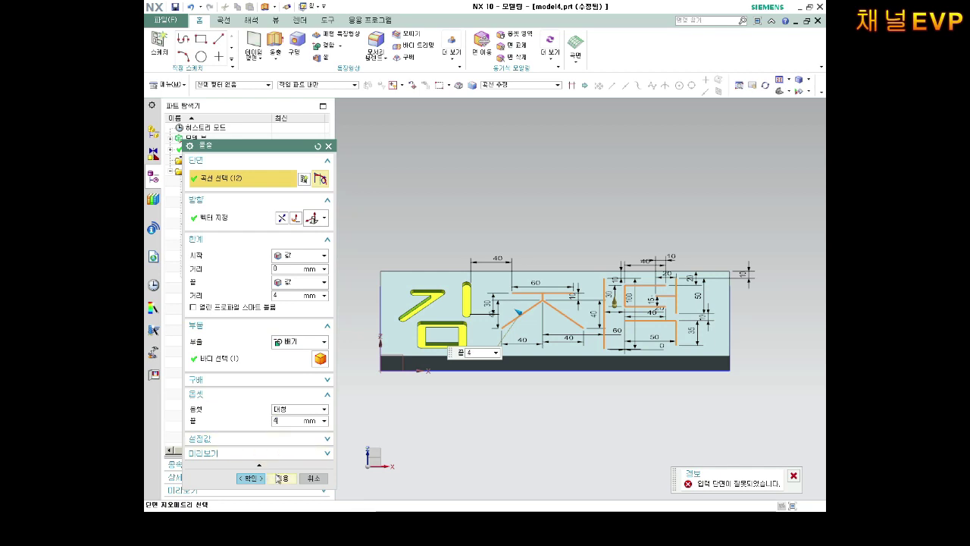
pyautogui.click(252, 478)
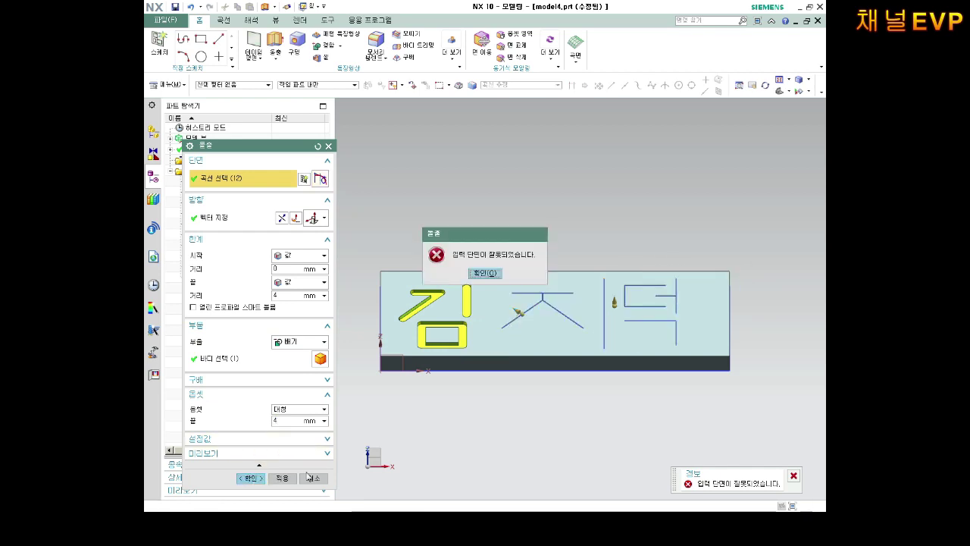
pyautogui.click(477, 274)
pyautogui.scroll(3, 617, 289)
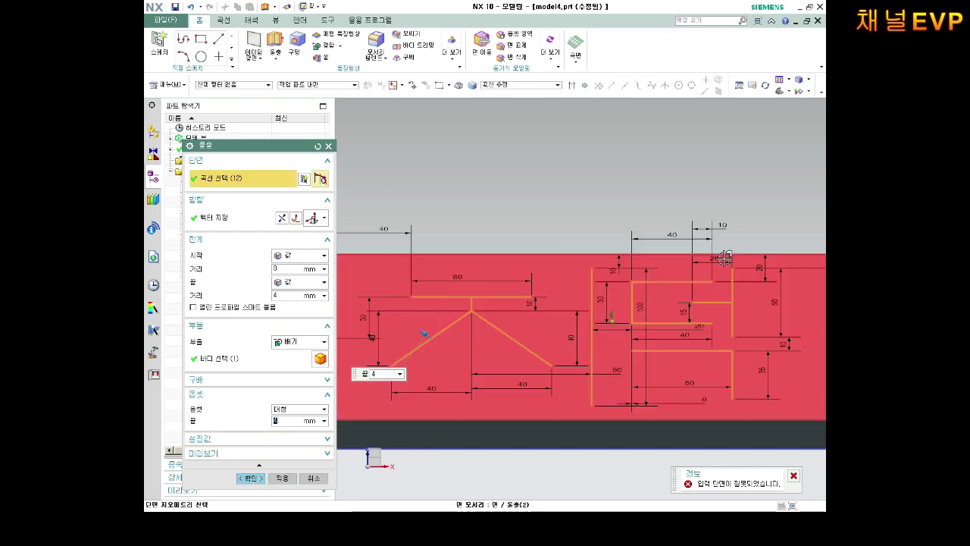
# Set the extrude direction to -ZC through the Vector dialog.
pyautogui.click(324, 218)
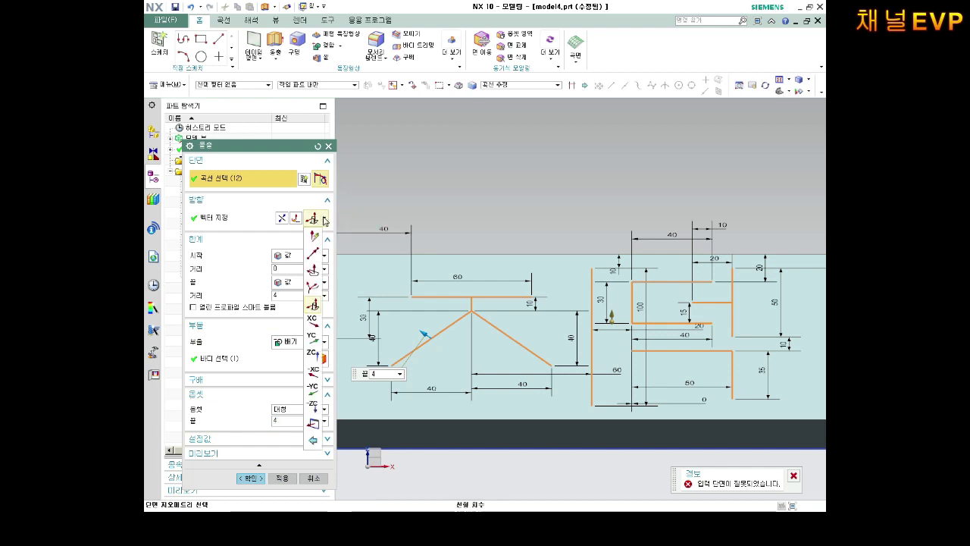
pyautogui.click(318, 235)
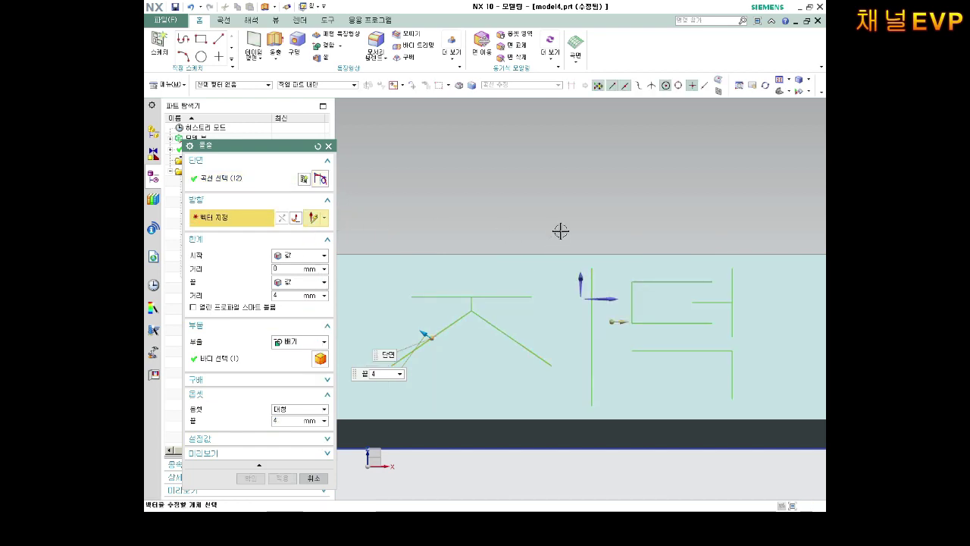
pyautogui.moveTo(560, 230)
pyautogui.mouseDown(button='middle')
pyautogui.moveTo(563, 212)
pyautogui.moveTo(517, 264)
pyautogui.mouseUp(button='middle')
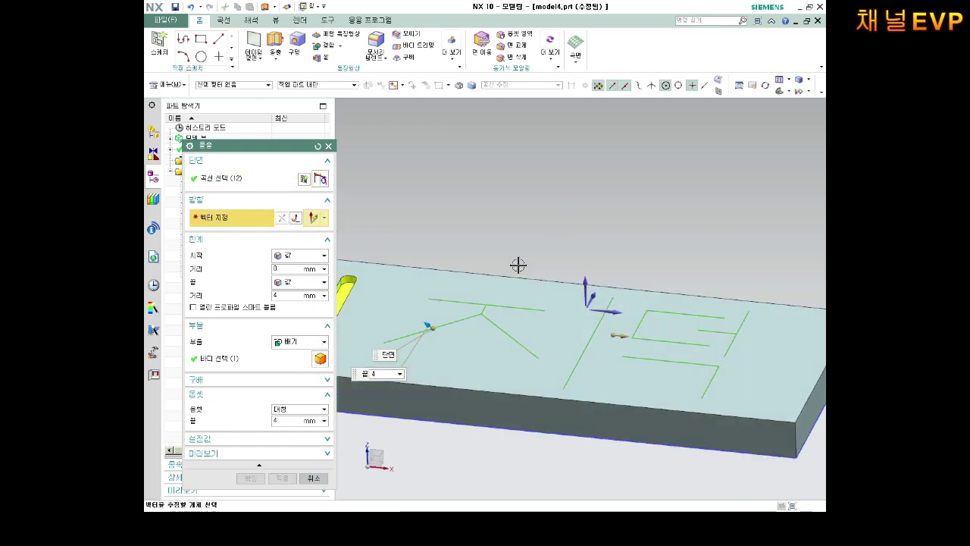
pyautogui.click(295, 220)
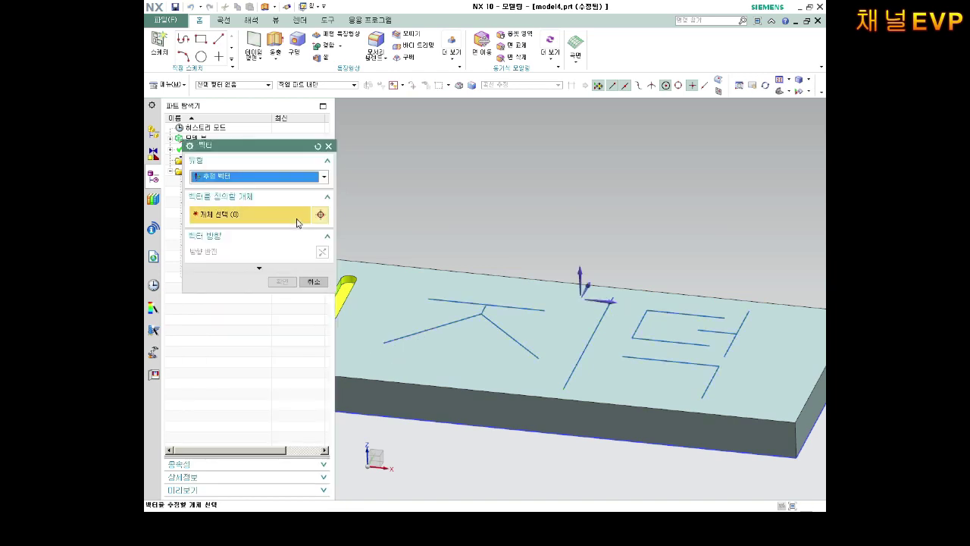
pyautogui.click(324, 179)
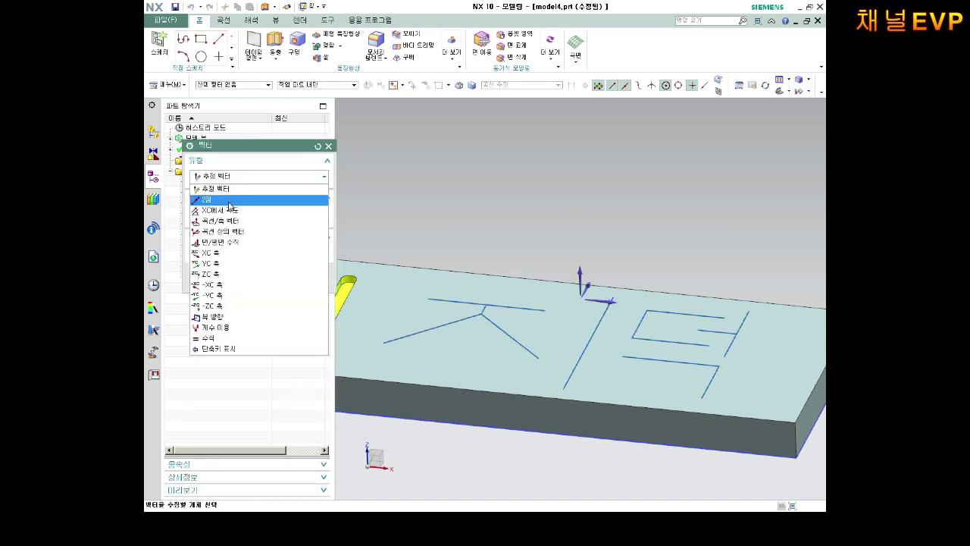
pyautogui.click(219, 306)
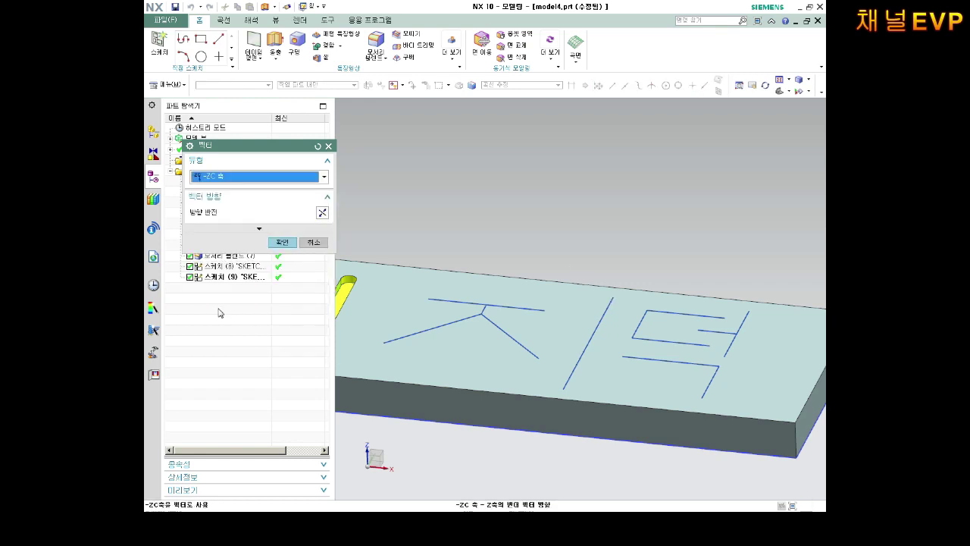
pyautogui.click(279, 242)
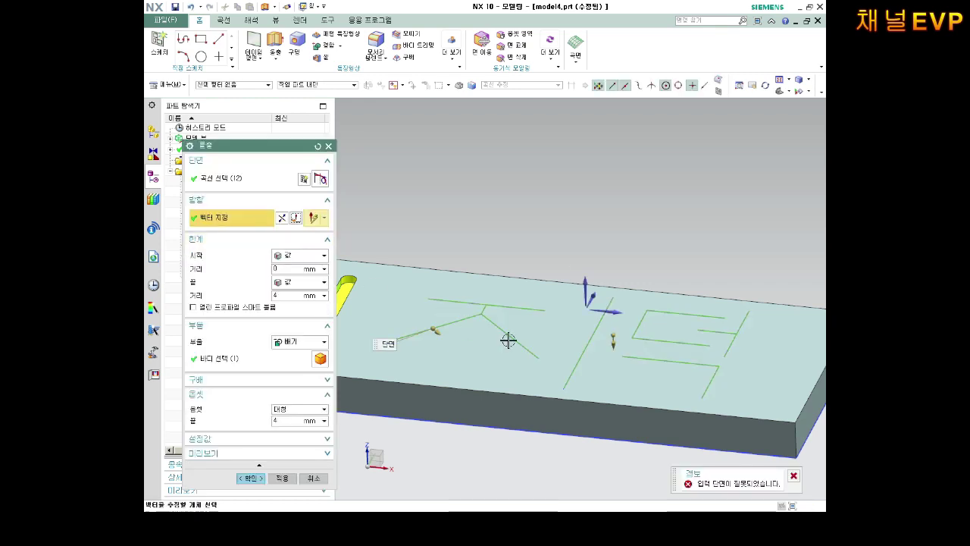
pyautogui.moveTo(507, 340)
pyautogui.mouseDown(button='middle')
pyautogui.moveTo(523, 299)
pyautogui.moveTo(532, 301)
pyautogui.moveTo(527, 314)
pyautogui.mouseUp(button='middle')
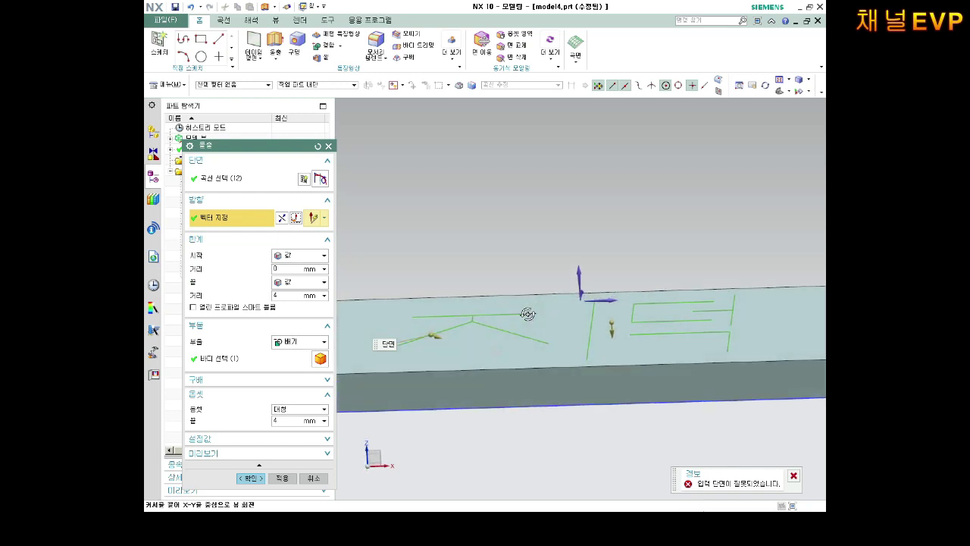
pyautogui.click(440, 335)
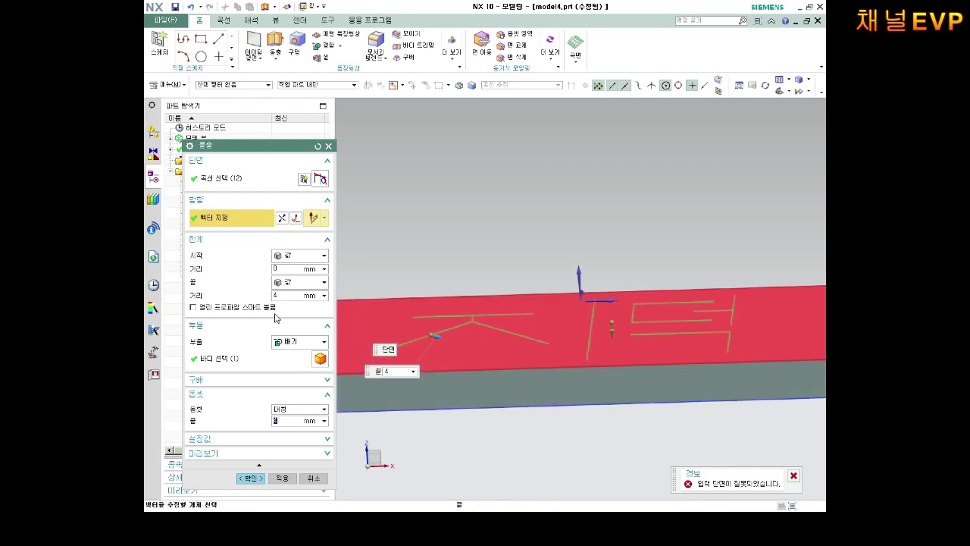
# Switch the direction to ZC, retry, dismiss the error again, and cancel the extrude.
pyautogui.click(325, 219)
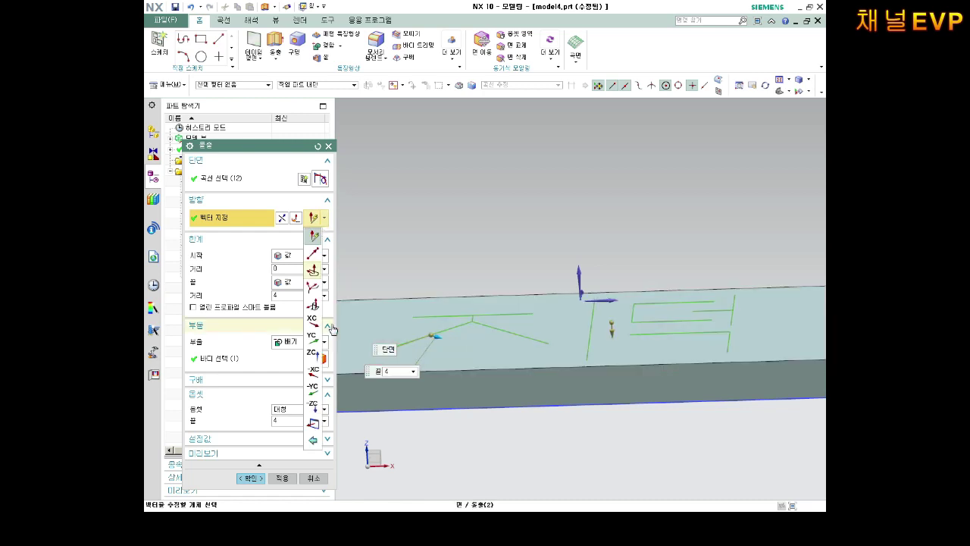
pyautogui.click(312, 353)
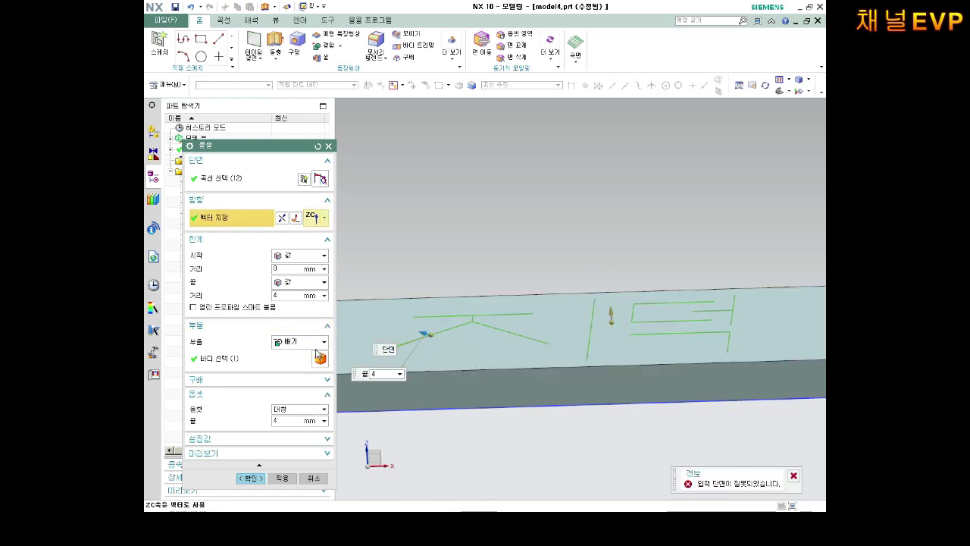
pyautogui.click(262, 478)
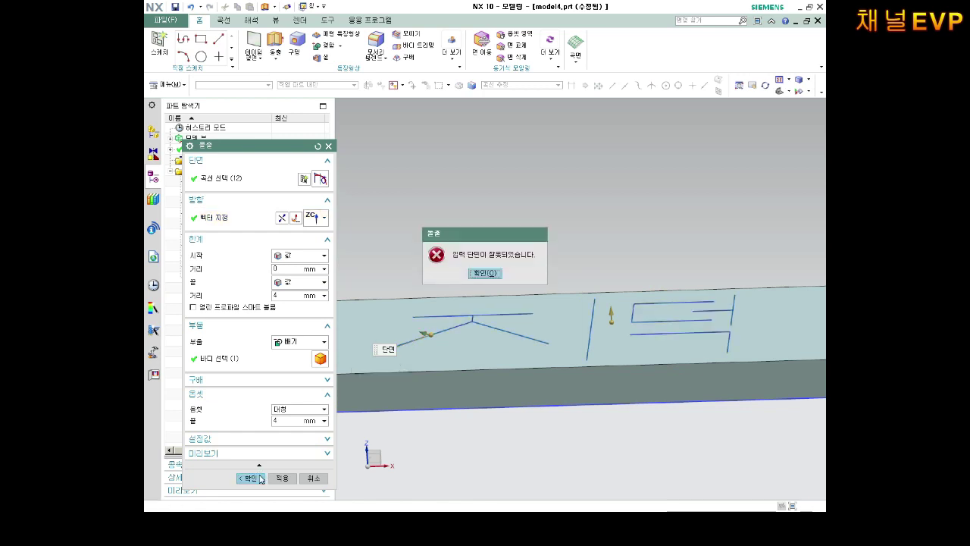
pyautogui.click(499, 273)
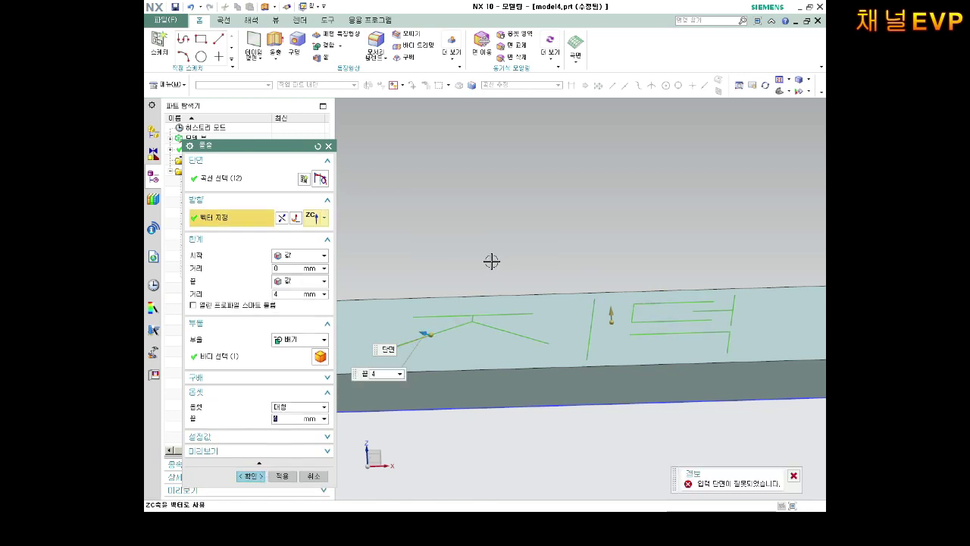
pyautogui.scroll(1, 484, 309)
pyautogui.scroll(1, 490, 341)
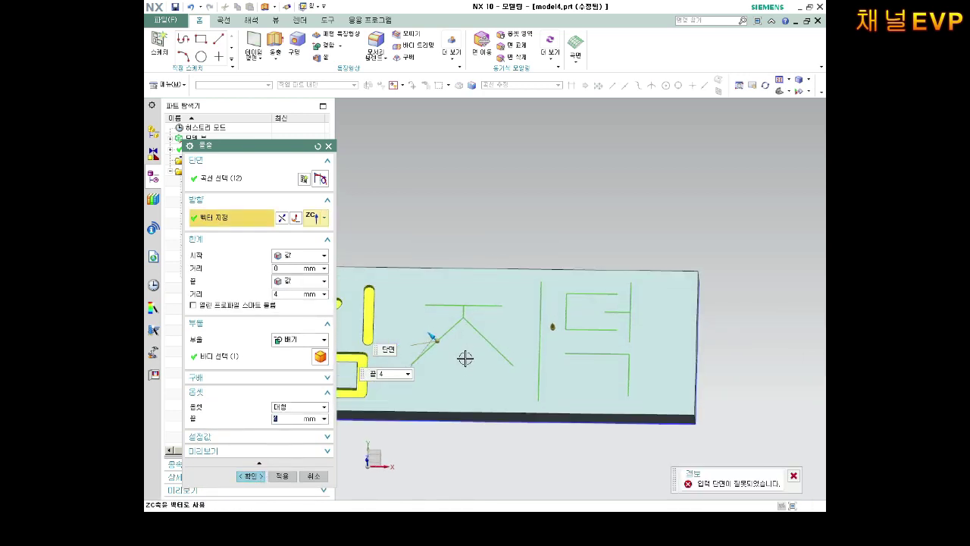
pyautogui.scroll(2, 464, 324)
pyautogui.scroll(-1, 464, 326)
pyautogui.scroll(-2, 465, 333)
pyautogui.press('Escape')
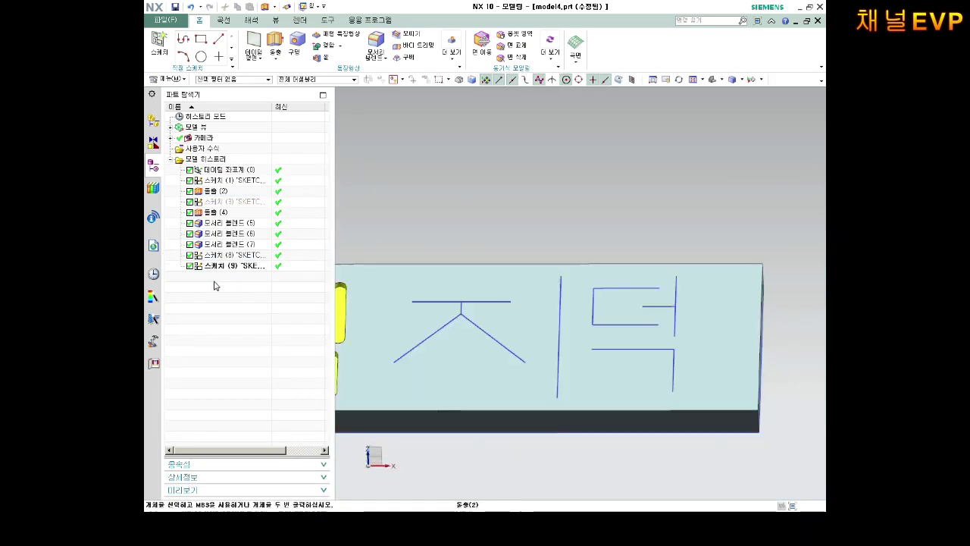
# Reopen sketch (9) from the model history for editing.
pyautogui.click(222, 268)
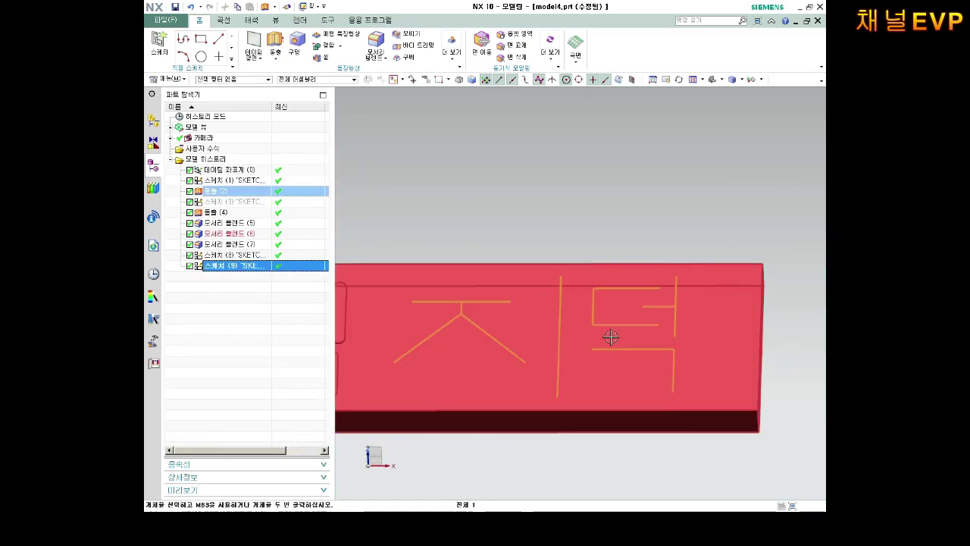
pyautogui.press('Escape')
pyautogui.scroll(2, 447, 313)
pyautogui.scroll(1, 465, 299)
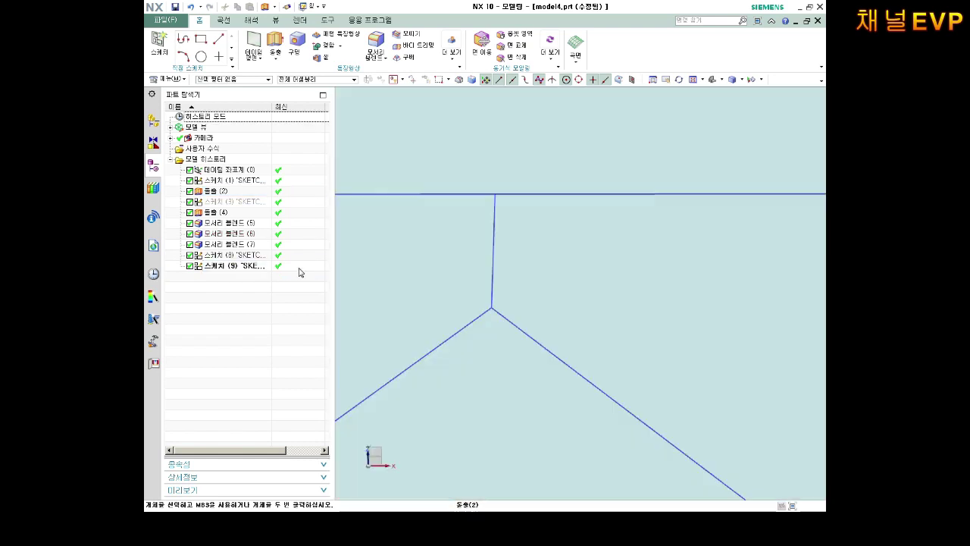
pyautogui.rightClick(254, 269)
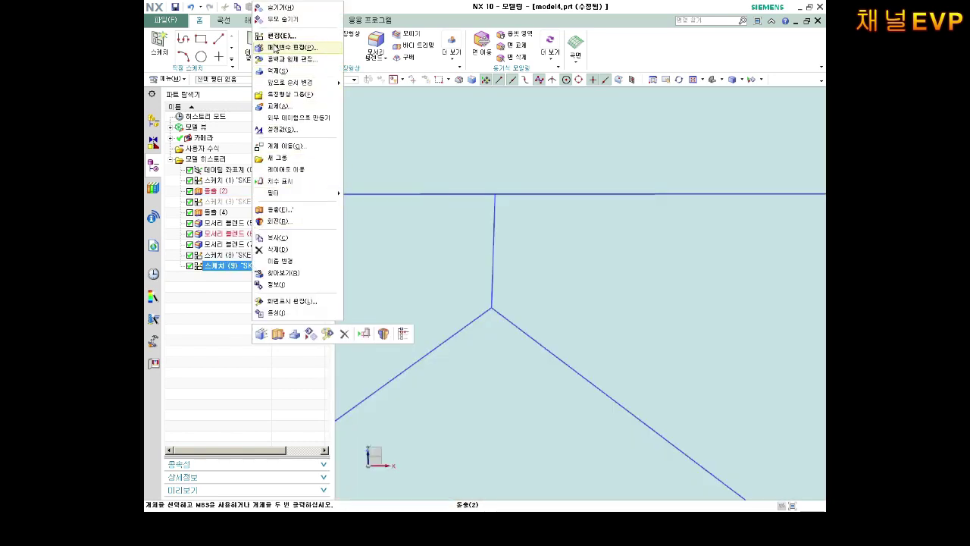
pyautogui.click(298, 36)
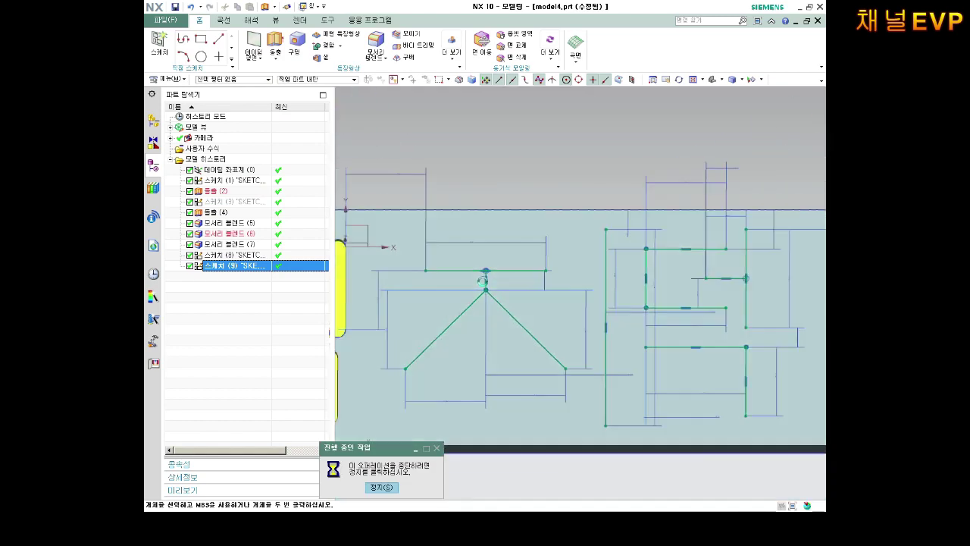
pyautogui.scroll(4, 501, 286)
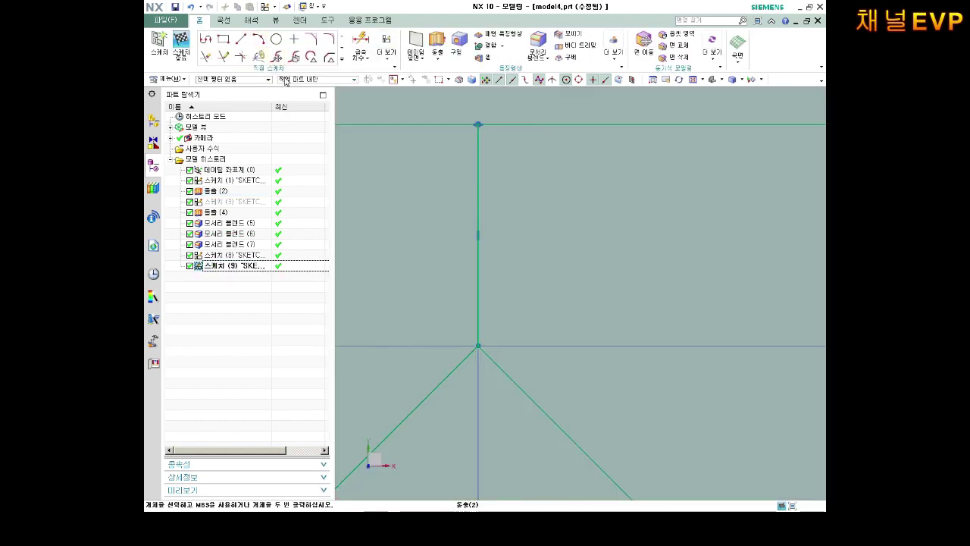
# Trim the right diagonal line, undo it, and abandon a started new line.
pyautogui.click(205, 57)
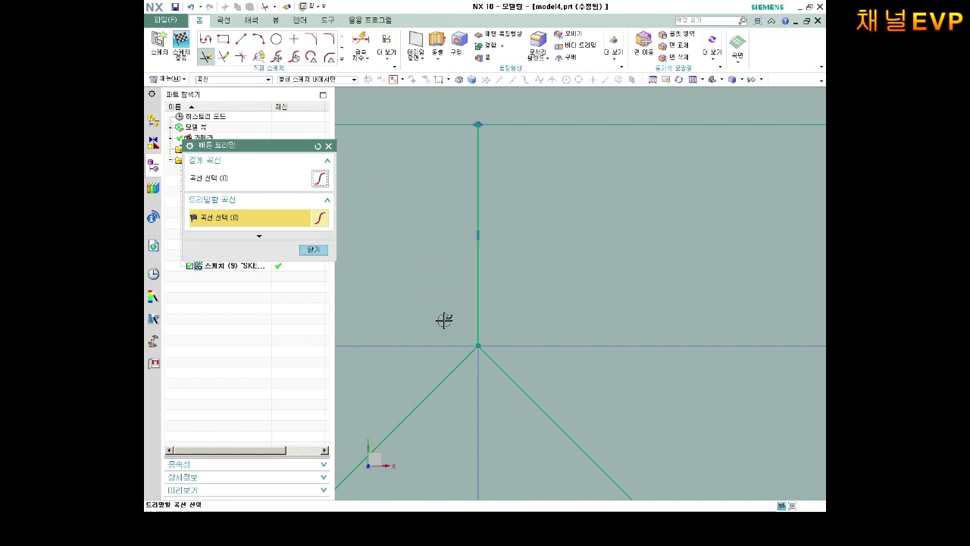
pyautogui.click(488, 357)
pyautogui.scroll(3, 490, 363)
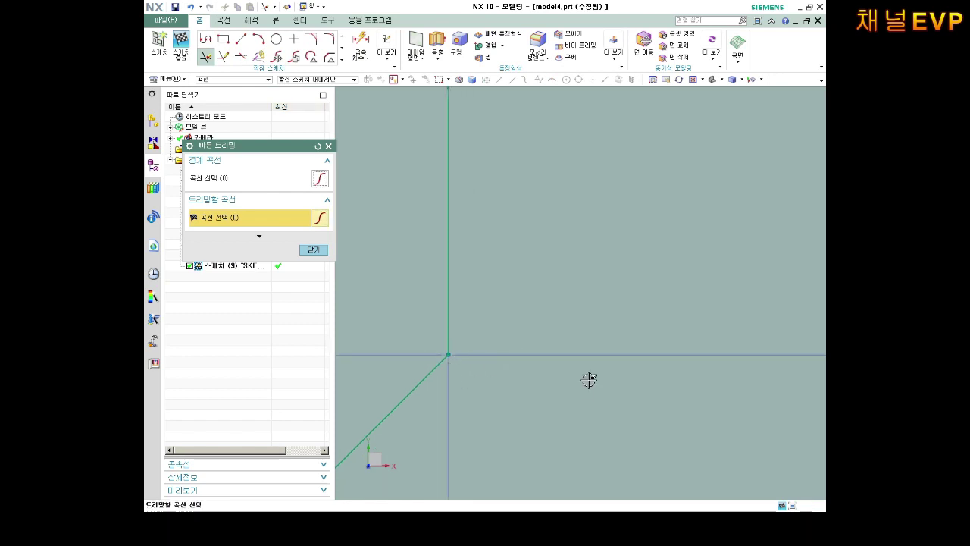
pyautogui.scroll(3, 477, 381)
pyautogui.hotkey('ctrl', 'z')
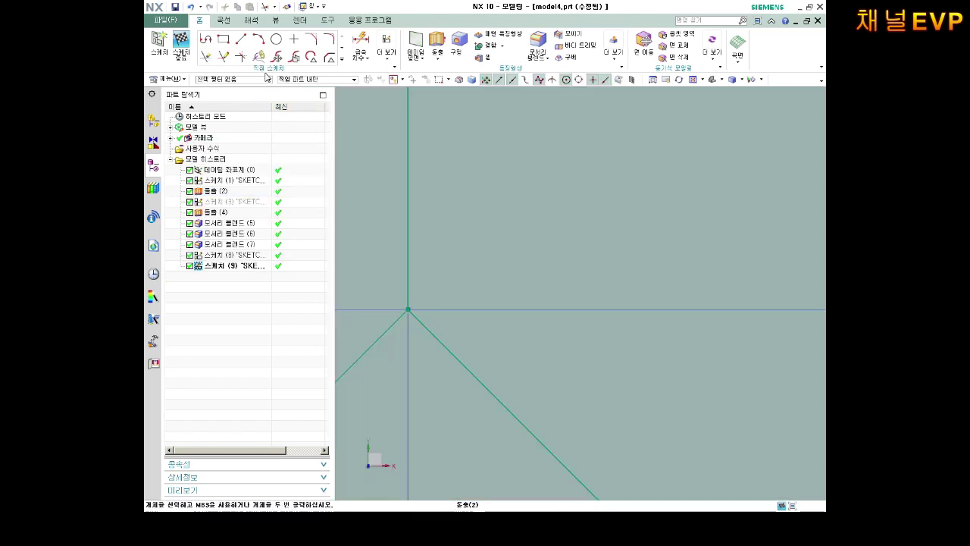
pyautogui.click(241, 44)
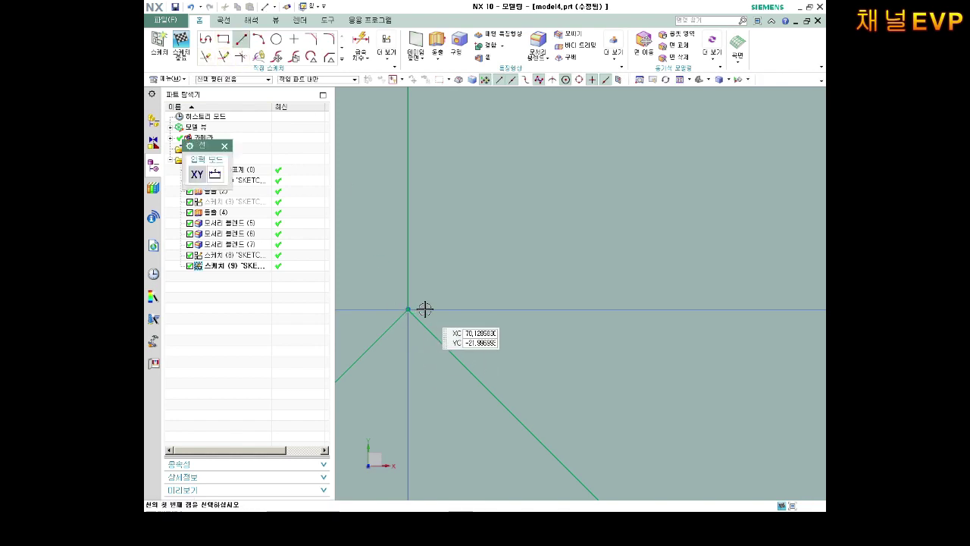
pyautogui.click(402, 348)
pyautogui.scroll(4, 356, 222)
pyautogui.press('Escape')
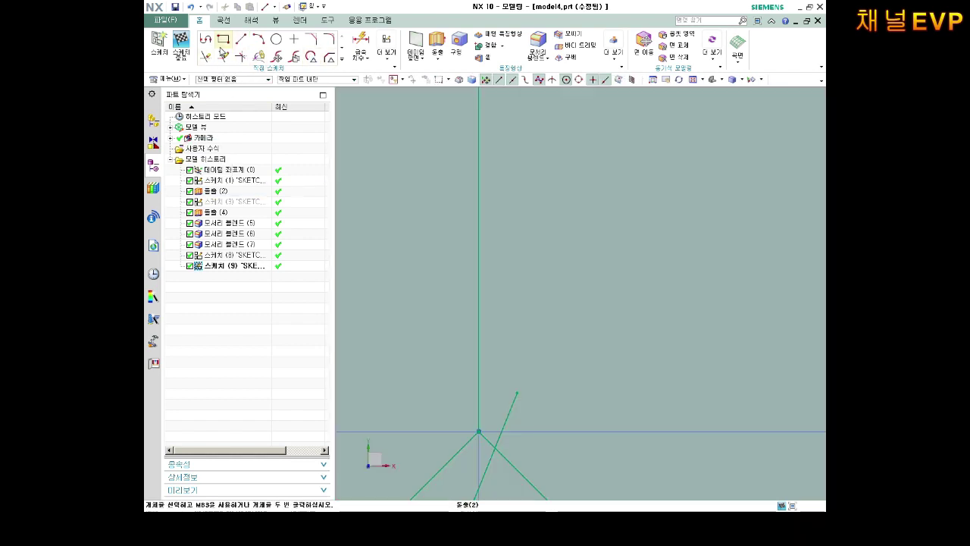
# Quick Trim the stray slanted line pieces, fit the view, and finish the sketch.
pyautogui.click(204, 57)
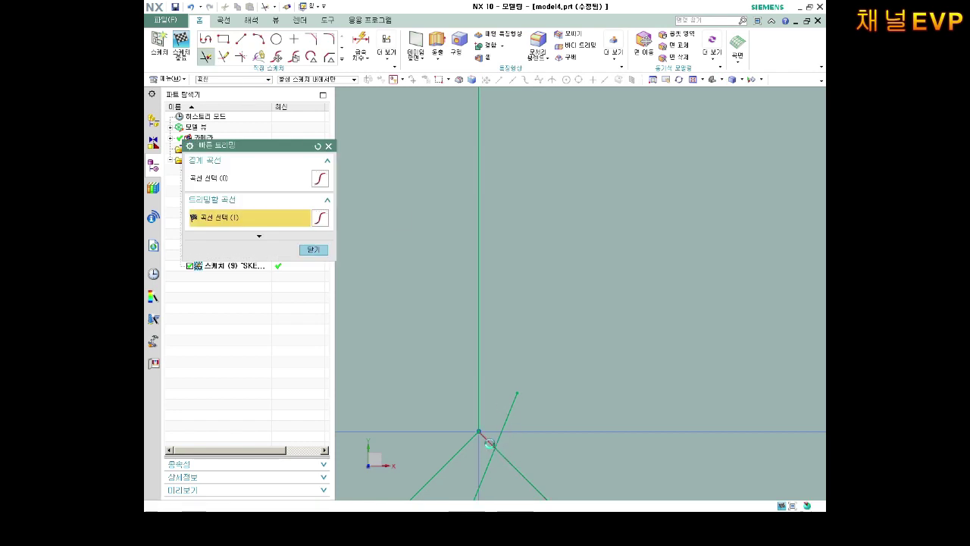
pyautogui.click(504, 429)
pyautogui.click(489, 463)
pyautogui.scroll(-1, 547, 450)
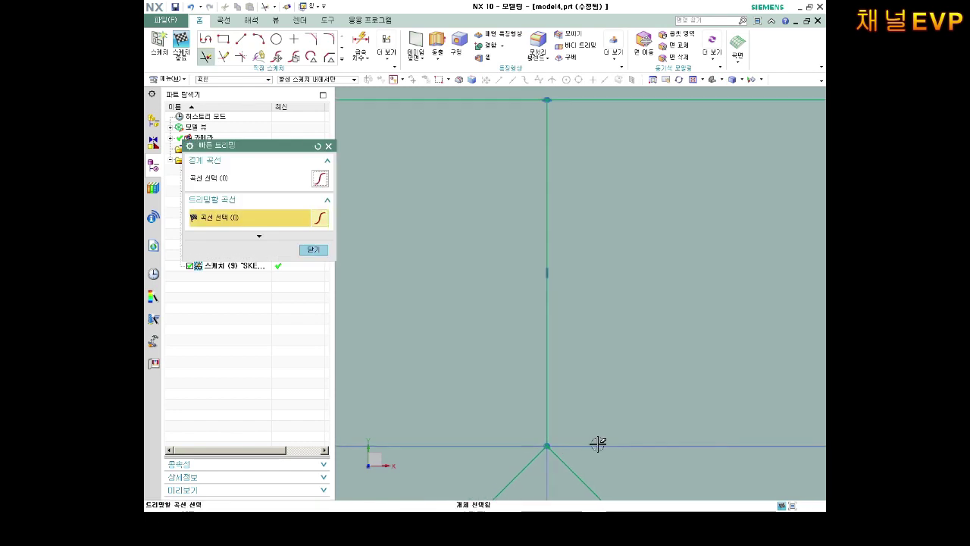
pyautogui.scroll(-2, 596, 442)
pyautogui.scroll(-2, 616, 439)
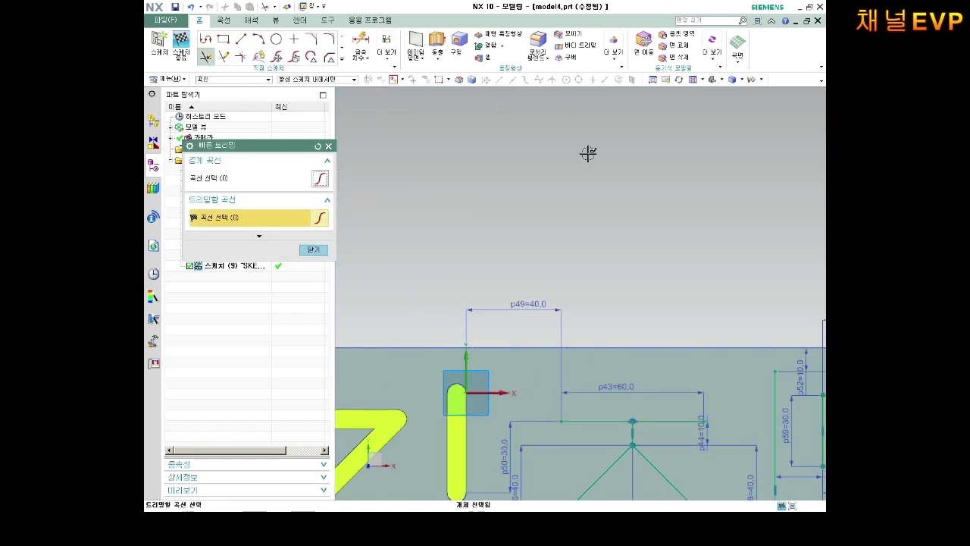
pyautogui.press('Escape')
pyautogui.hotkey('ctrl', 'f')
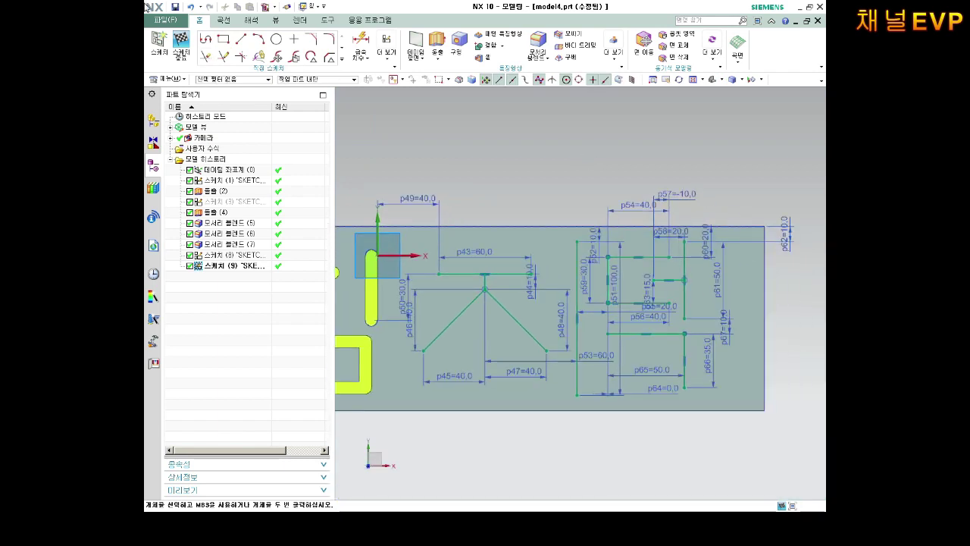
pyautogui.click(181, 46)
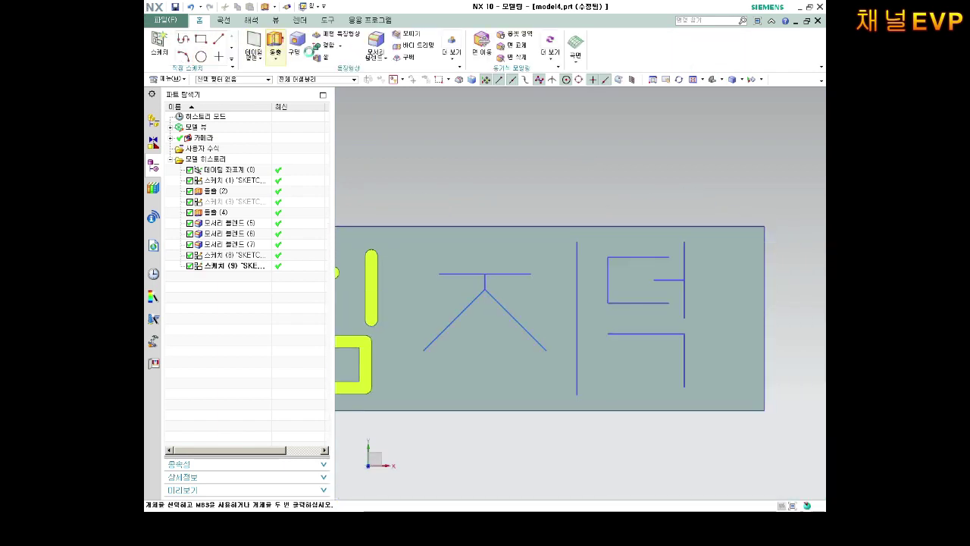
# Extrude the 12 letter curves with a 4 mm symmetric offset, then dismiss the resulting error.
pyautogui.click(274, 44)
pyautogui.click(497, 302)
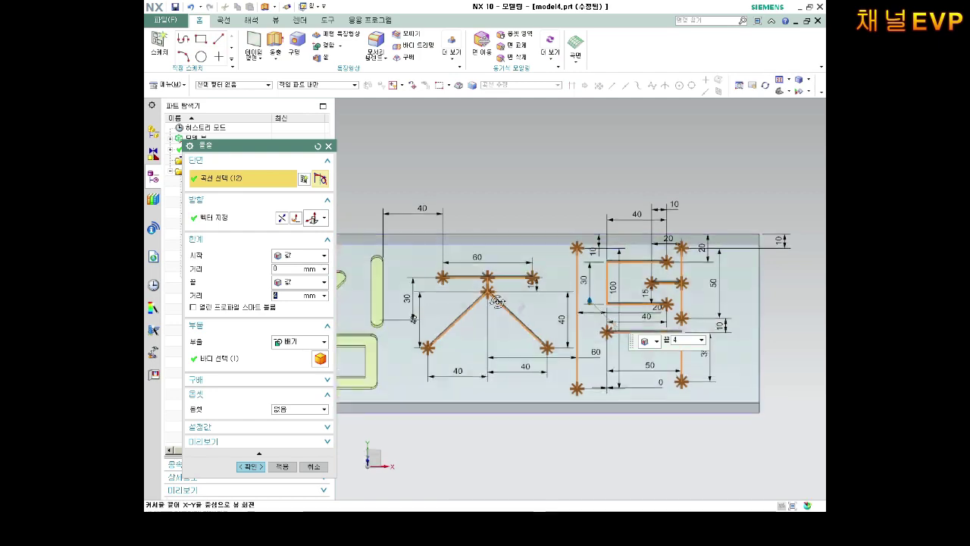
pyautogui.moveTo(497, 302); pyautogui.dragTo(500, 340, button='middle')
pyautogui.click(282, 410)
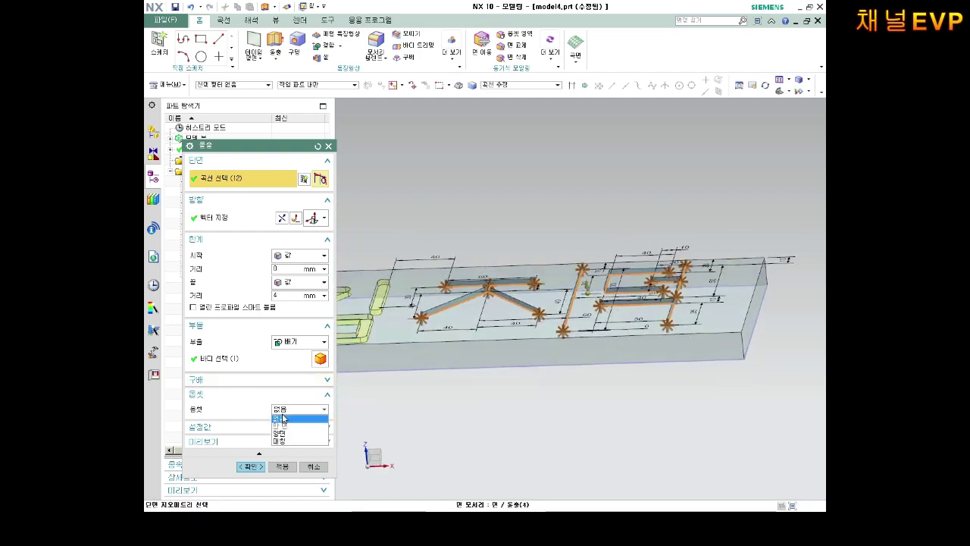
pyautogui.click(283, 441)
pyautogui.doubleClick(286, 420)
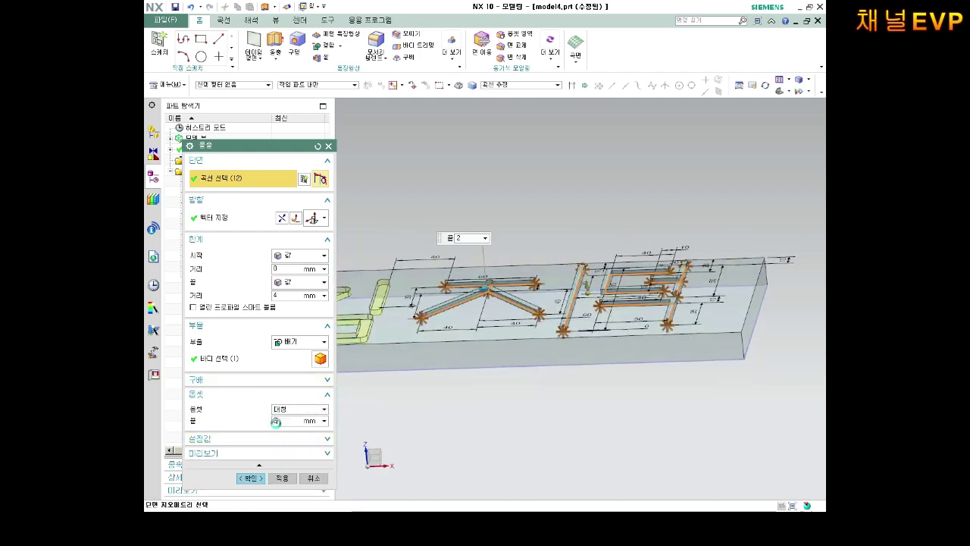
pyautogui.write('4')
pyautogui.click(251, 478)
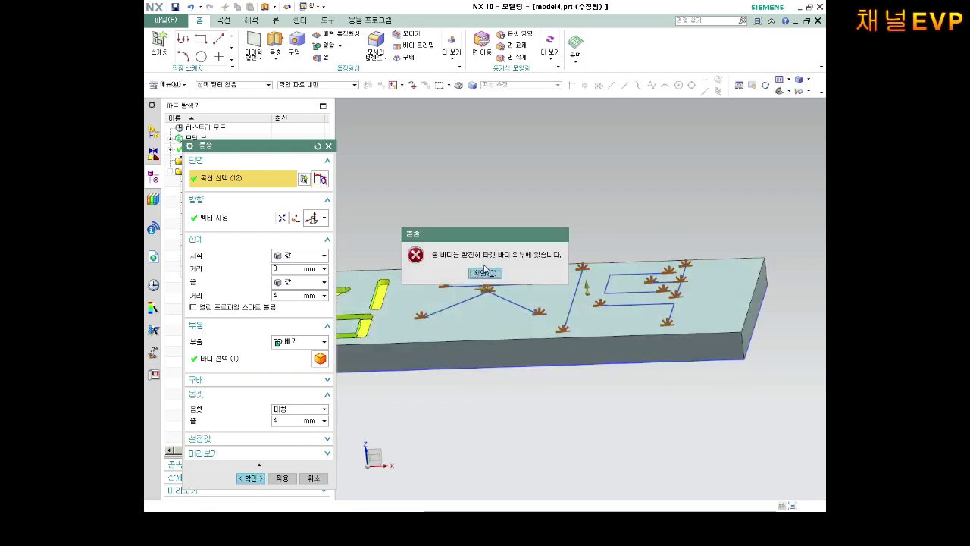
pyautogui.click(481, 274)
# Retry the extrude with the symmetric offset end at 2 mm, dismissing the error again.
pyautogui.scroll(-2, 488, 284)
pyautogui.scroll(-2, 482, 260)
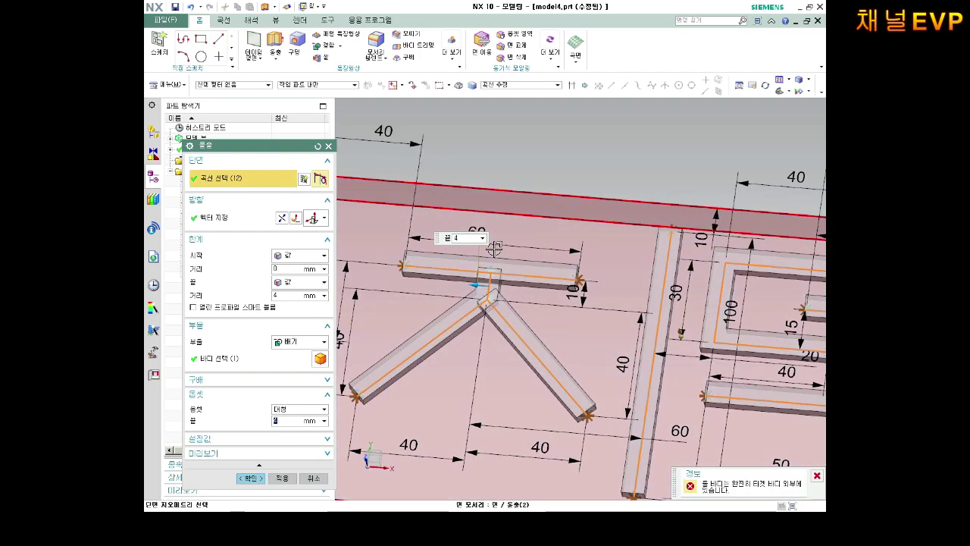
pyautogui.scroll(-3, 518, 309)
pyautogui.scroll(2, 518, 318)
pyautogui.scroll(2, 515, 337)
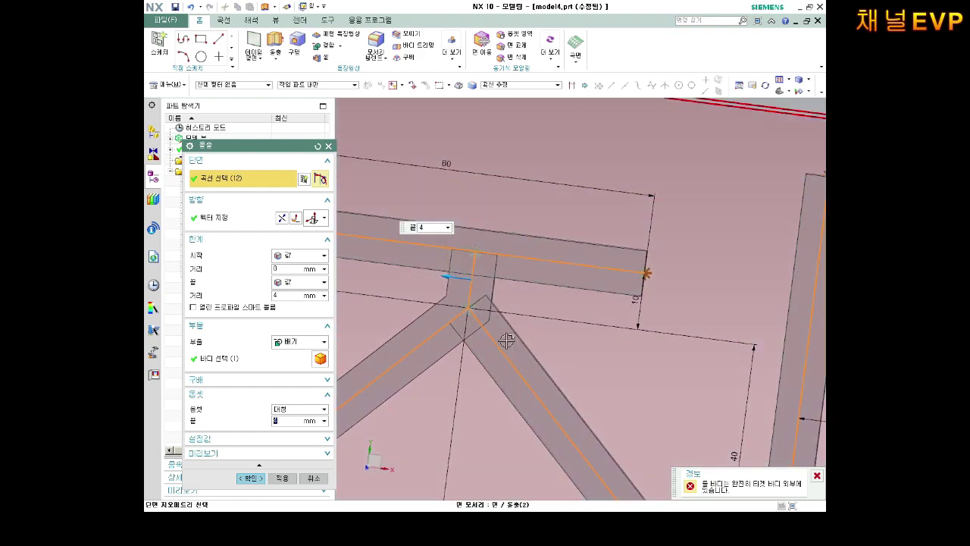
pyautogui.scroll(3, 507, 342)
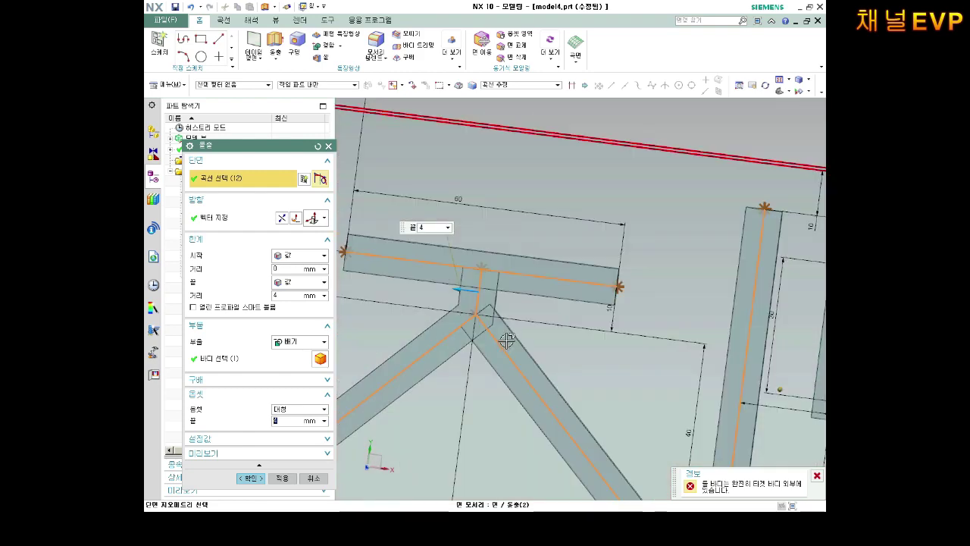
pyautogui.scroll(3, 506, 356)
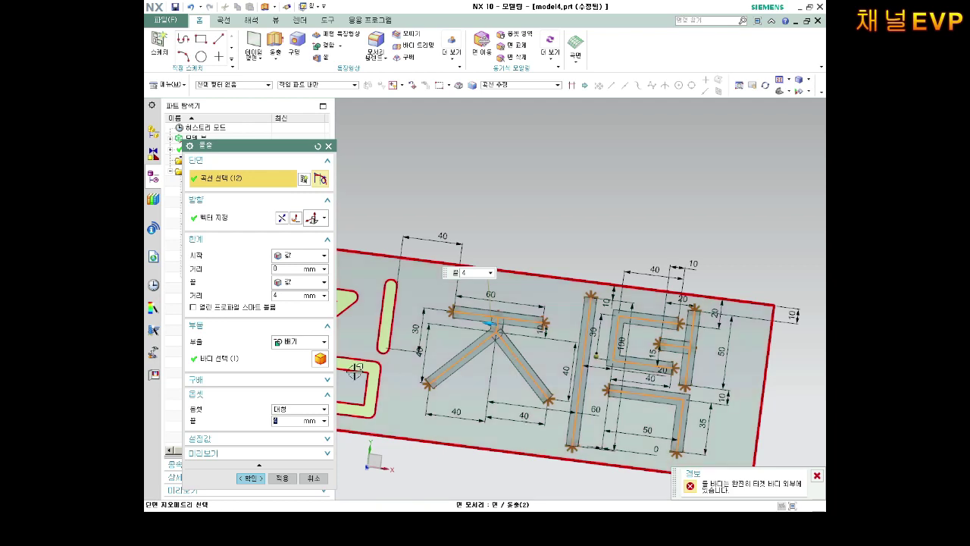
pyautogui.write('2')
pyautogui.click(253, 479)
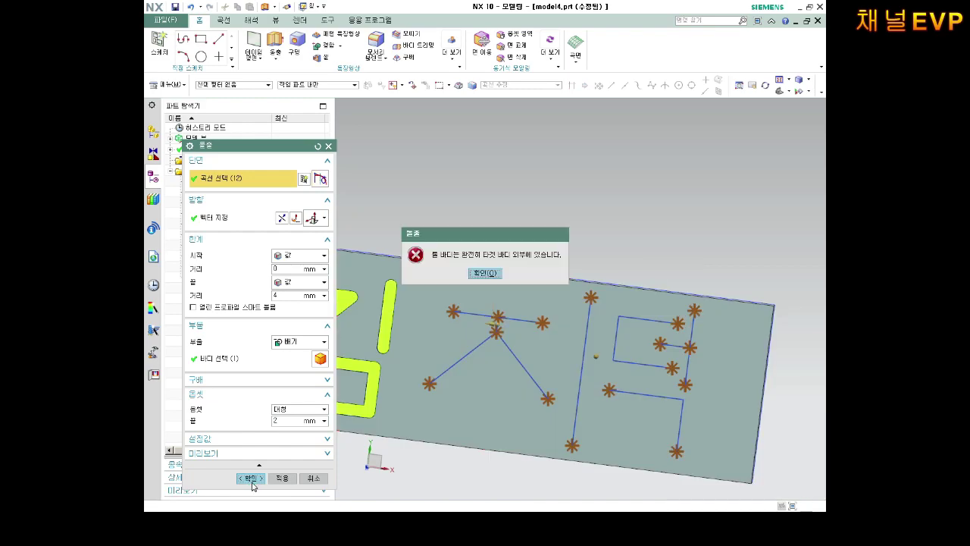
pyautogui.click(483, 273)
pyautogui.scroll(5, 500, 334)
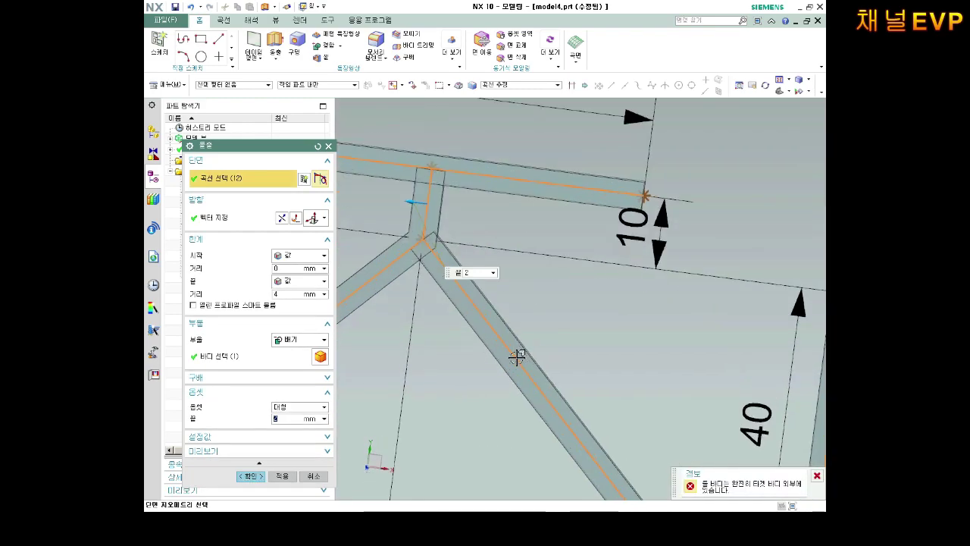
pyautogui.moveTo(516, 354)
pyautogui.mouseDown(button='middle')
pyautogui.moveTo(474, 283)
pyautogui.moveTo(452, 268)
pyautogui.moveTo(483, 329)
pyautogui.mouseUp(button='middle')
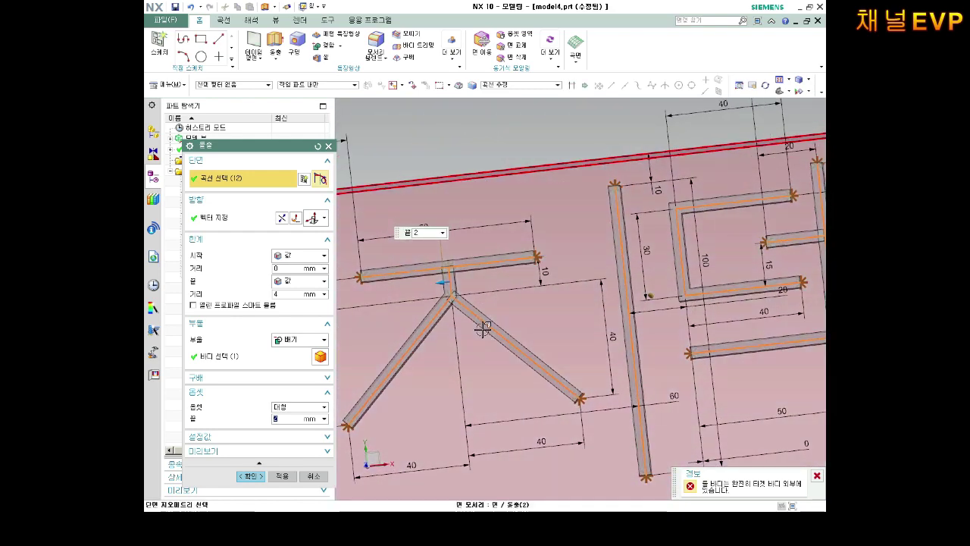
# Cancel the extrude, reopen the letter sketch (9) to inspect it, and finish it unchanged.
pyautogui.press('Escape')
pyautogui.rightClick(219, 265)
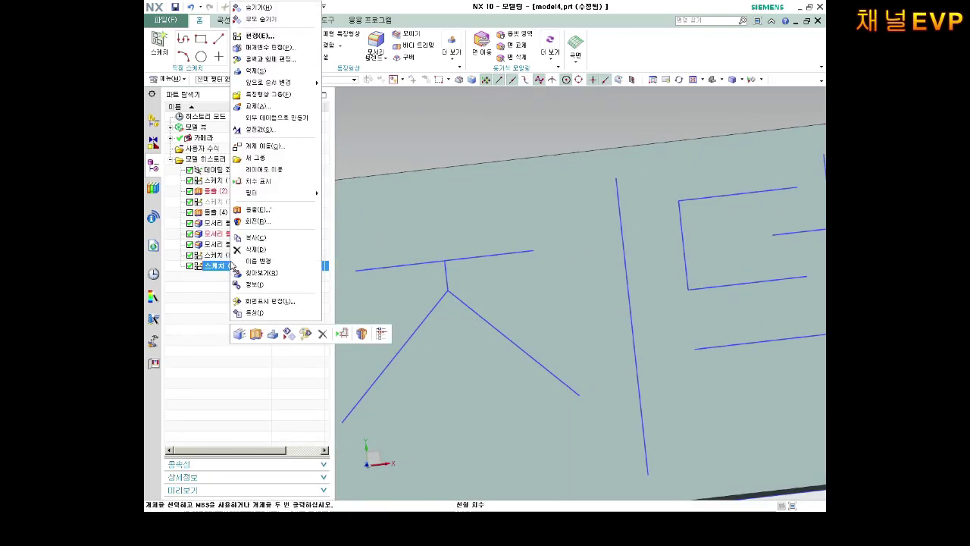
pyautogui.click(261, 36)
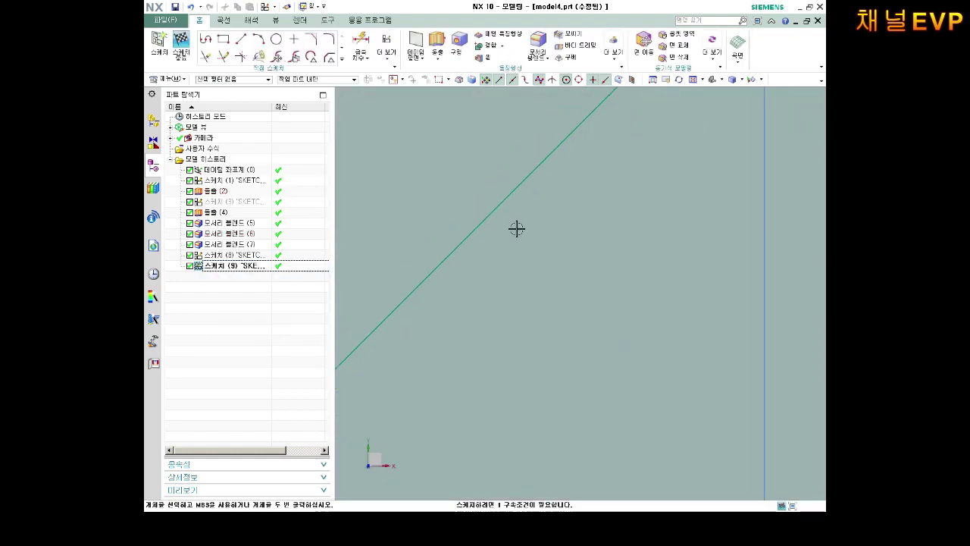
pyautogui.scroll(-5, 545, 219)
pyautogui.scroll(3, 568, 193)
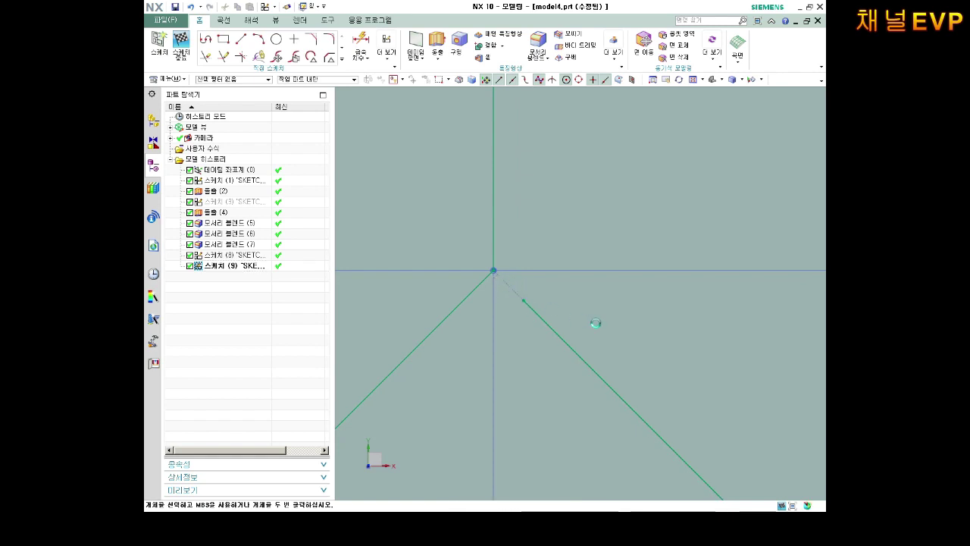
pyautogui.scroll(-5, 567, 314)
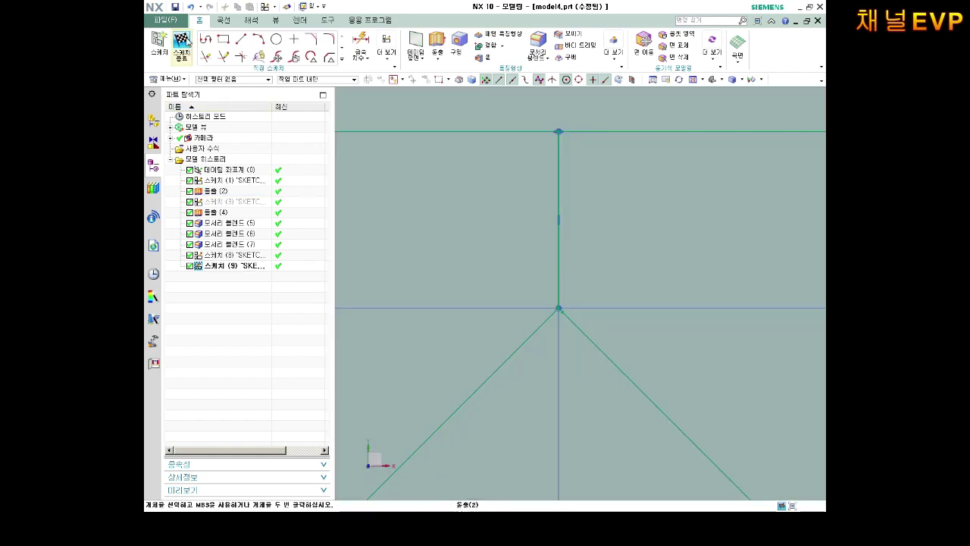
pyautogui.click(188, 41)
pyautogui.scroll(-4, 595, 337)
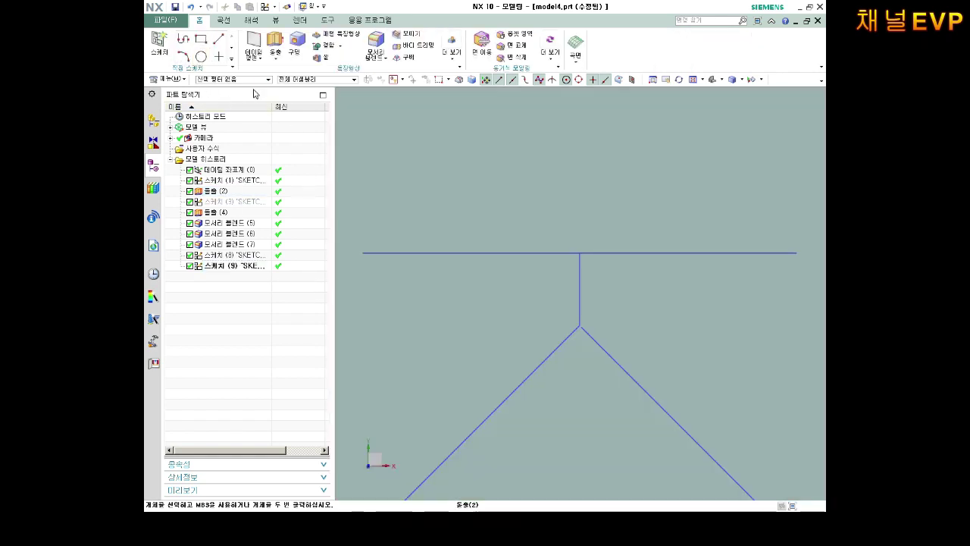
# Start a new extrude of the letter curves with a 4 mm symmetric offset and preview expanded.
pyautogui.click(275, 52)
pyautogui.scroll(-3, 654, 331)
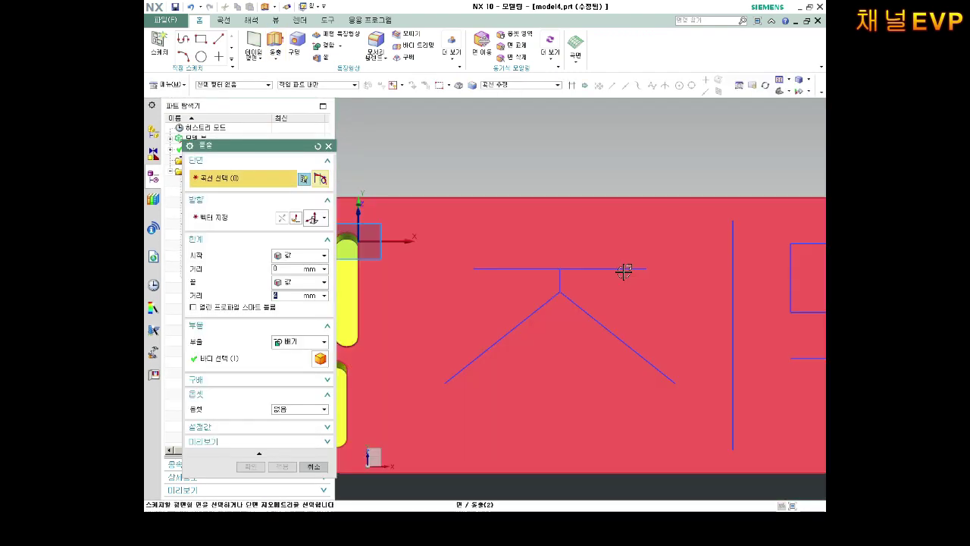
pyautogui.click(283, 411)
pyautogui.click(285, 441)
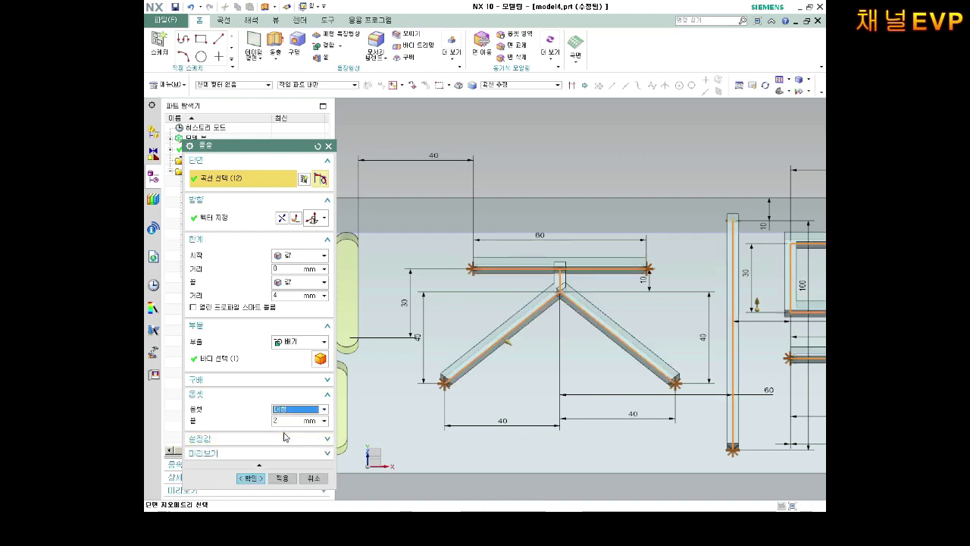
pyautogui.doubleClick(289, 421)
pyautogui.write('4')
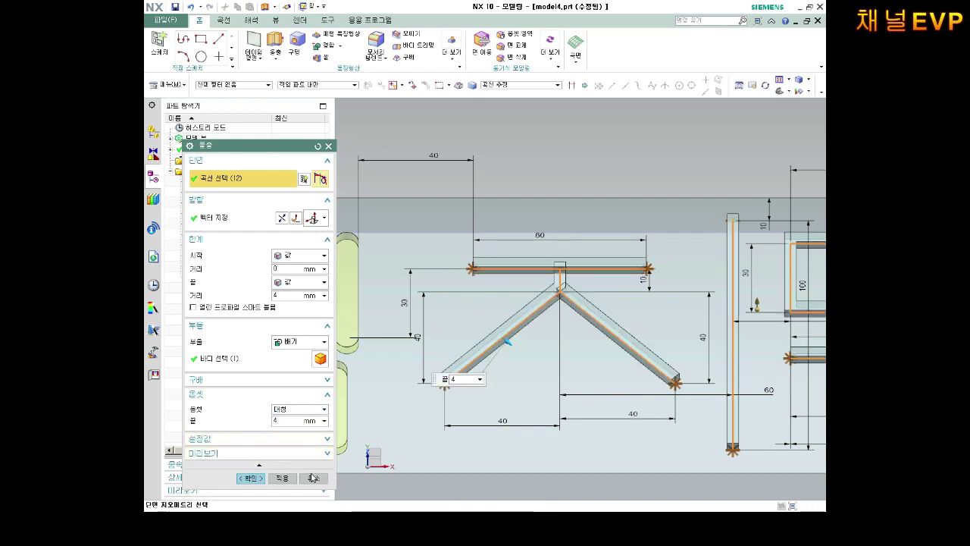
pyautogui.click(275, 454)
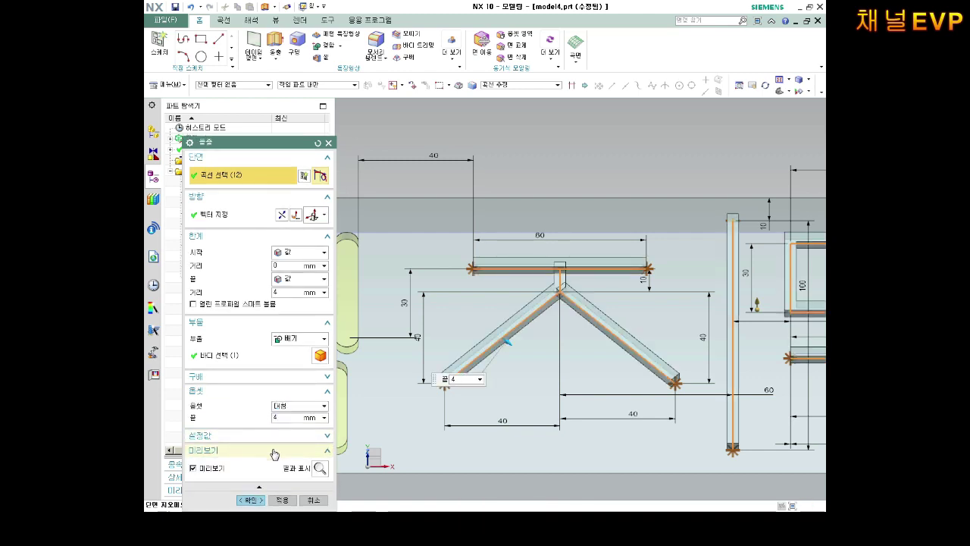
# Apply the extrude and dismiss the tool-body-outside-plate error.
pyautogui.click(257, 500)
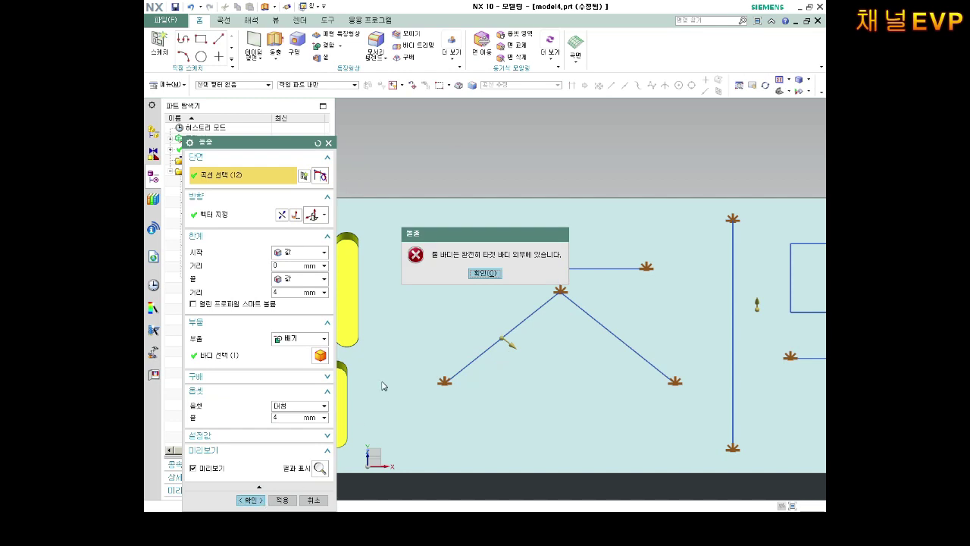
pyautogui.click(480, 273)
pyautogui.scroll(-3, 552, 320)
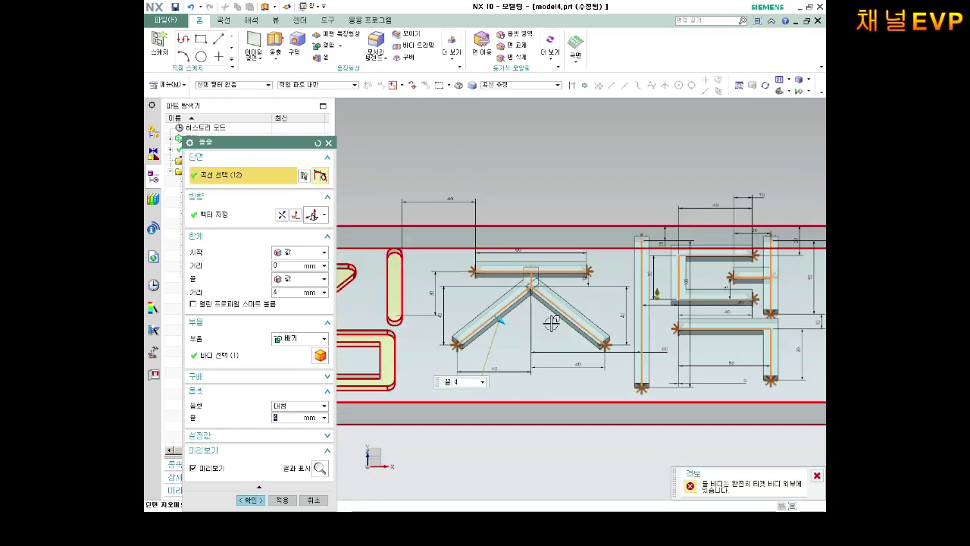
pyautogui.scroll(1, 563, 357)
pyautogui.scroll(2, 561, 364)
pyautogui.scroll(2, 547, 284)
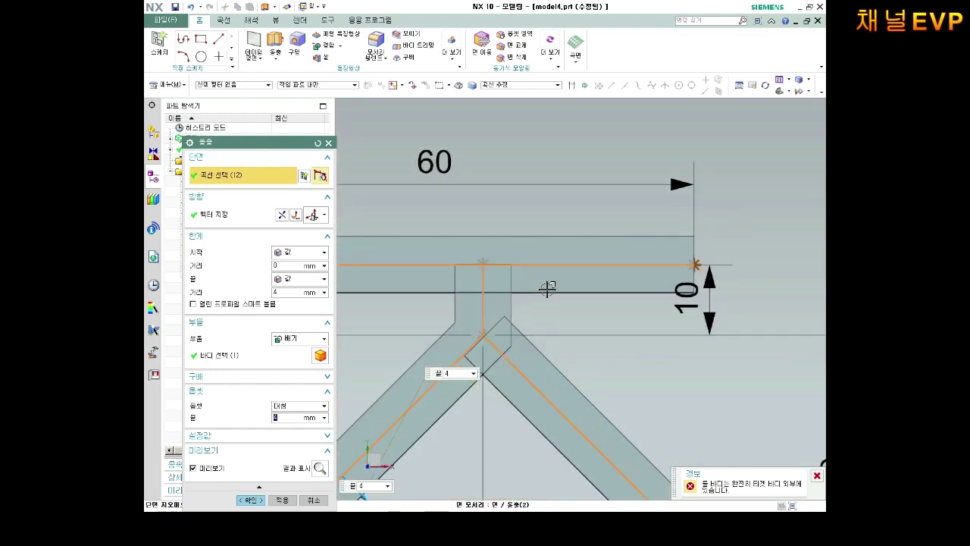
pyautogui.scroll(2, 460, 253)
# Cancel the failing extrude and reopen Sketch (9) for editing.
pyautogui.press('Escape')
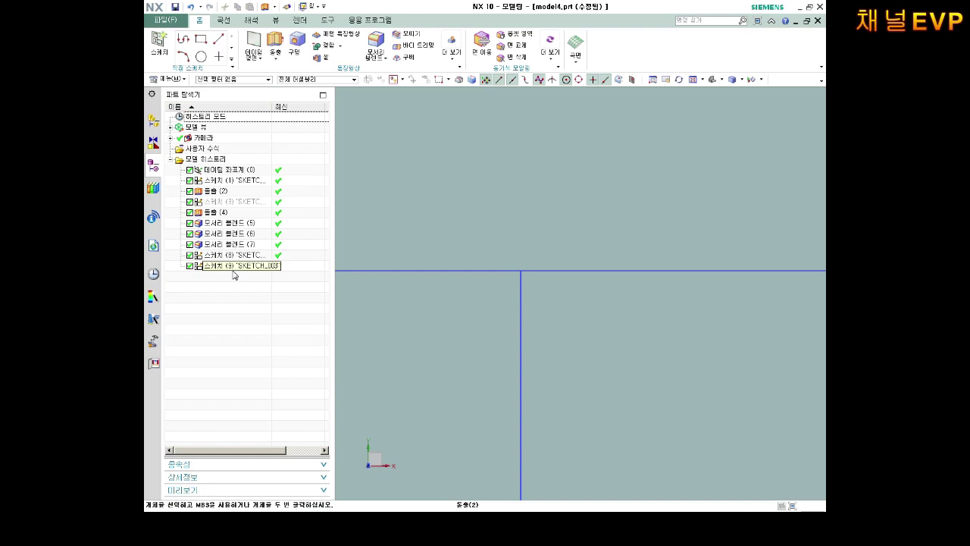
pyautogui.rightClick(235, 265)
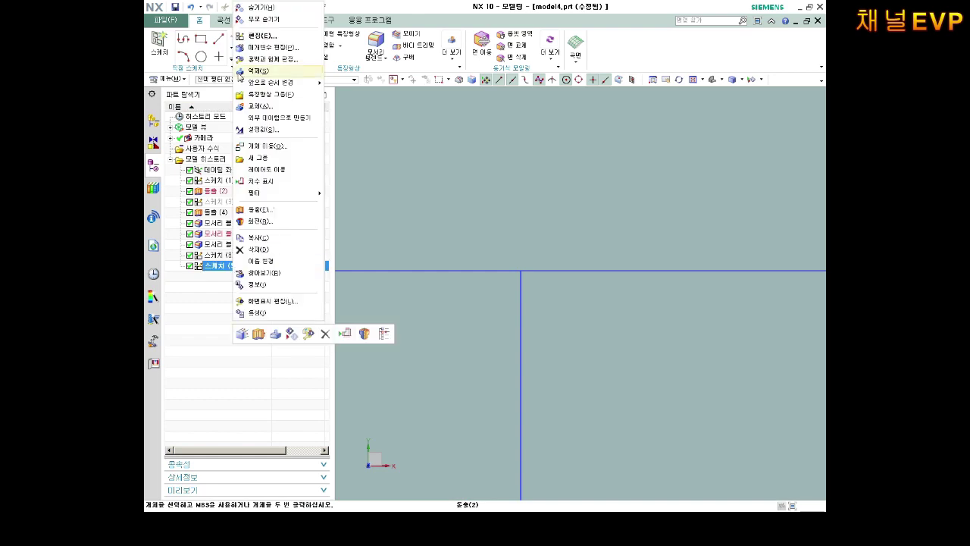
pyautogui.click(257, 38)
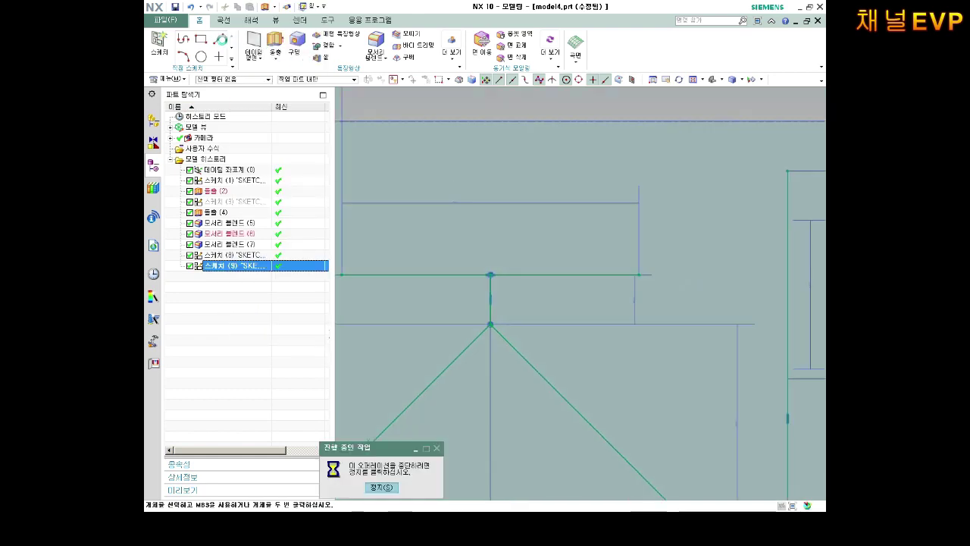
# Draw a short horizontal line across the ㅈ stem's vertical line.
pyautogui.press('l')
pyautogui.scroll(5, 493, 323)
pyautogui.scroll(-2, 493, 323)
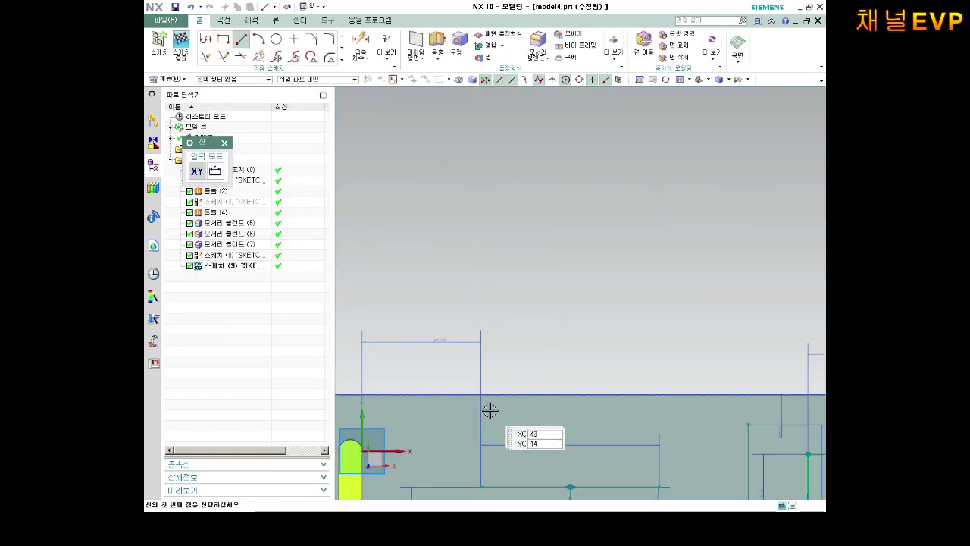
pyautogui.scroll(-1, 530, 439)
pyautogui.scroll(4, 553, 465)
pyautogui.scroll(2, 538, 389)
pyautogui.click(522, 379)
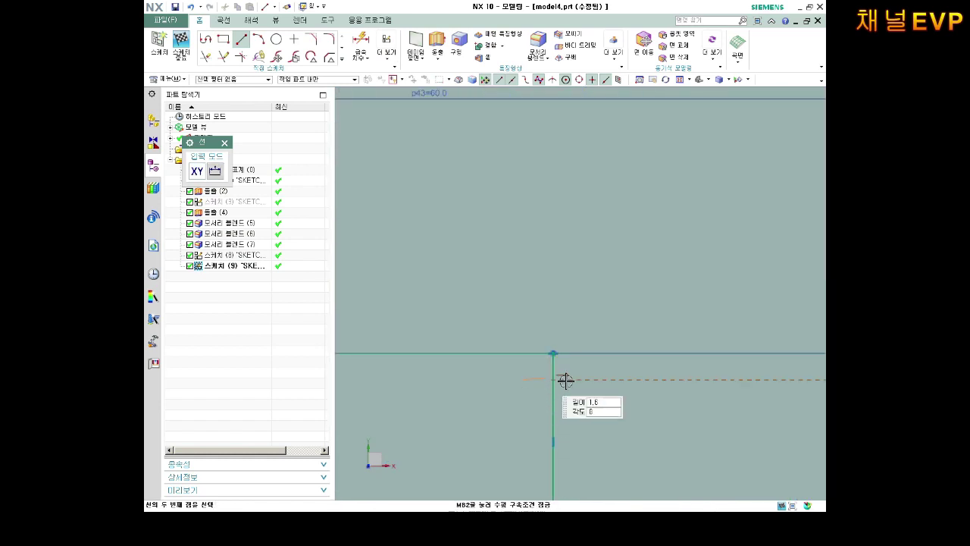
pyautogui.click(585, 379)
pyautogui.press('Escape')
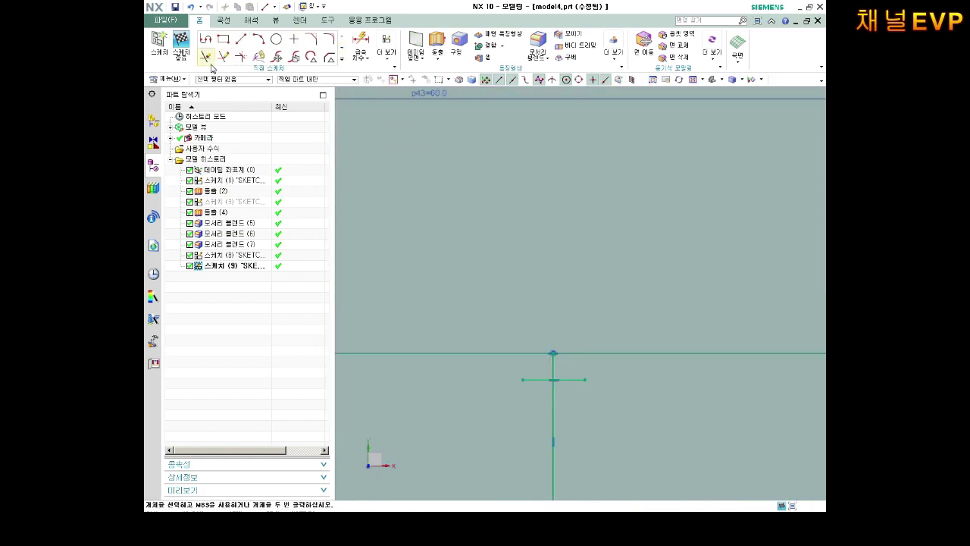
# Quick Trim away the short horizontal stub and the overhanging vertical segments.
pyautogui.click(207, 58)
pyautogui.click(577, 379)
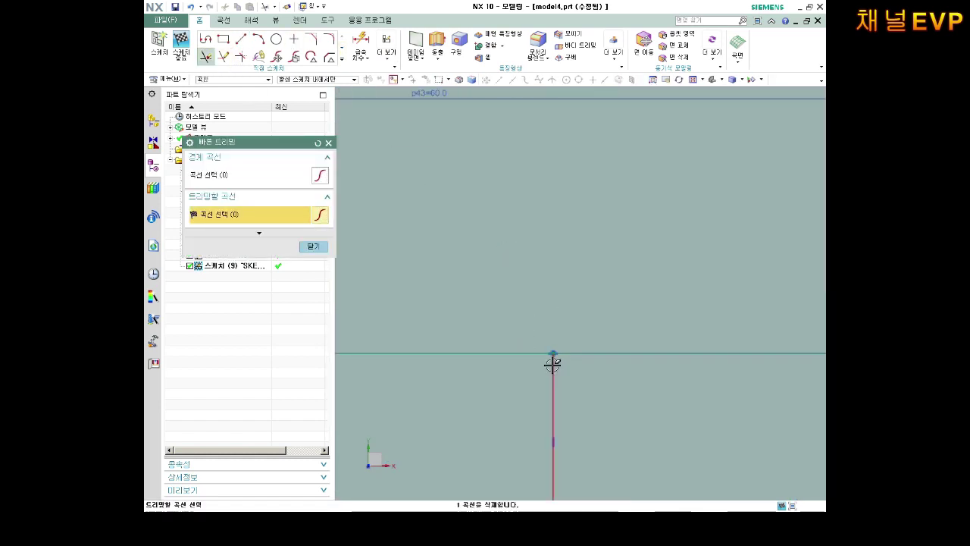
pyautogui.click(553, 360)
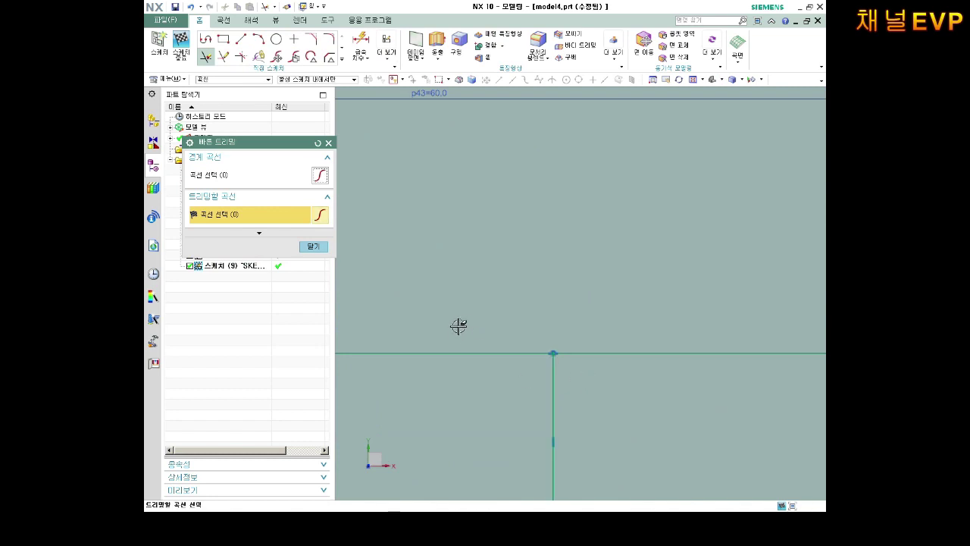
pyautogui.click(551, 375)
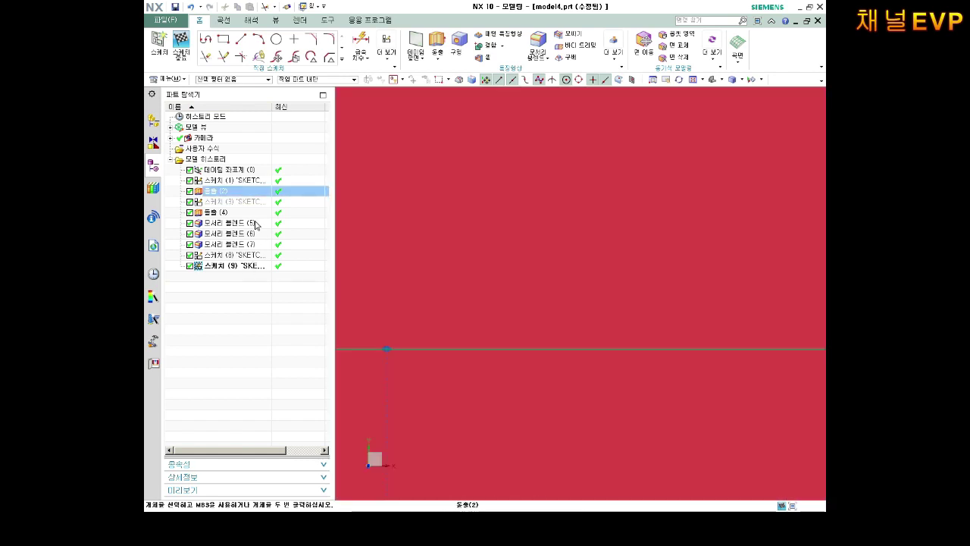
# Finish the sketch and extrude its curves with a two-sided offset; the first attempt errors out.
pyautogui.hotkey('ctrl', 'q')
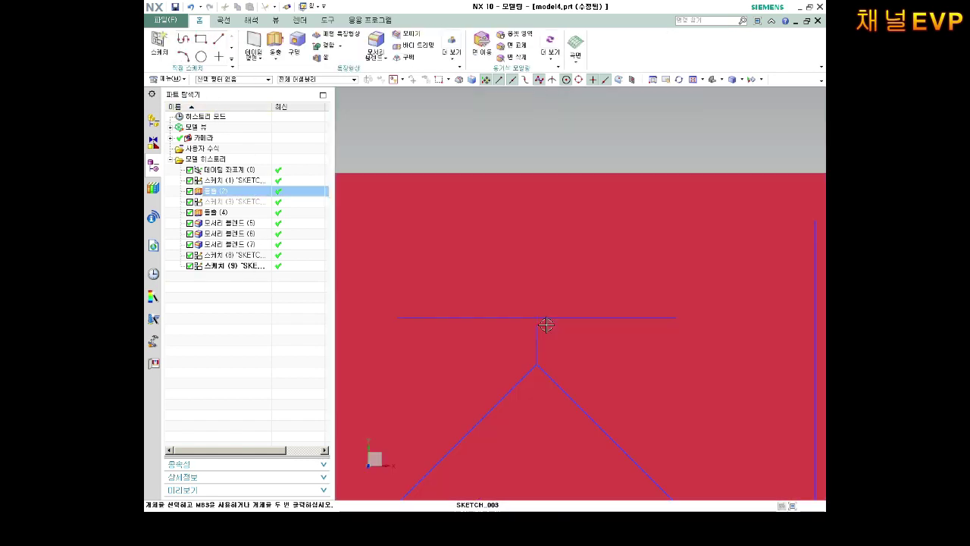
pyautogui.moveTo(539, 307)
pyautogui.mouseDown(button='middle')
pyautogui.moveTo(593, 349)
pyautogui.moveTo(478, 282)
pyautogui.mouseUp(button='middle')
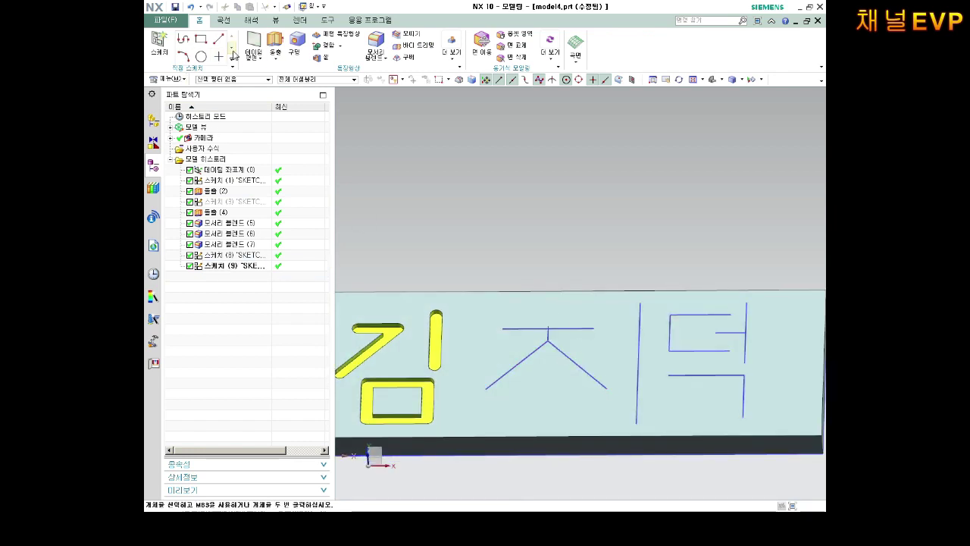
pyautogui.click(275, 47)
pyautogui.click(562, 358)
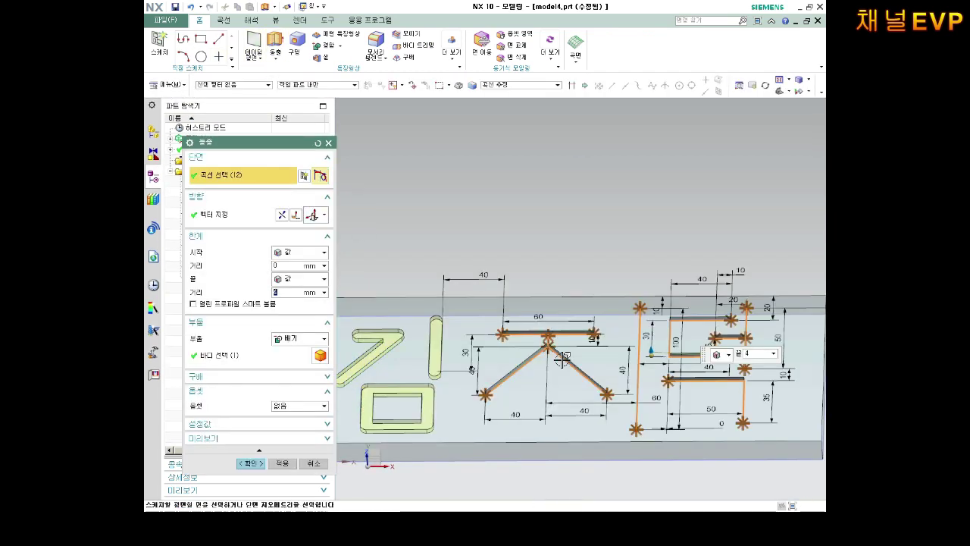
pyautogui.click(303, 405)
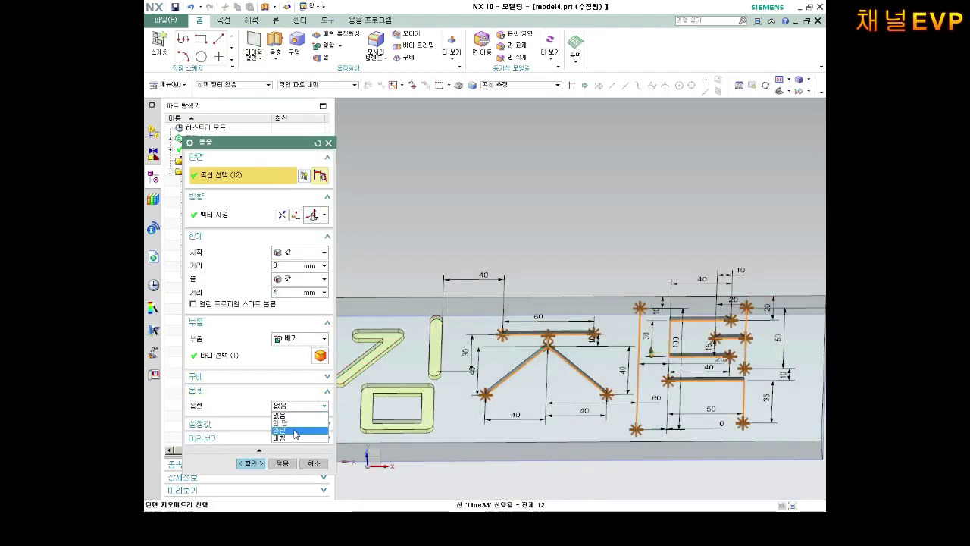
pyautogui.click(295, 430)
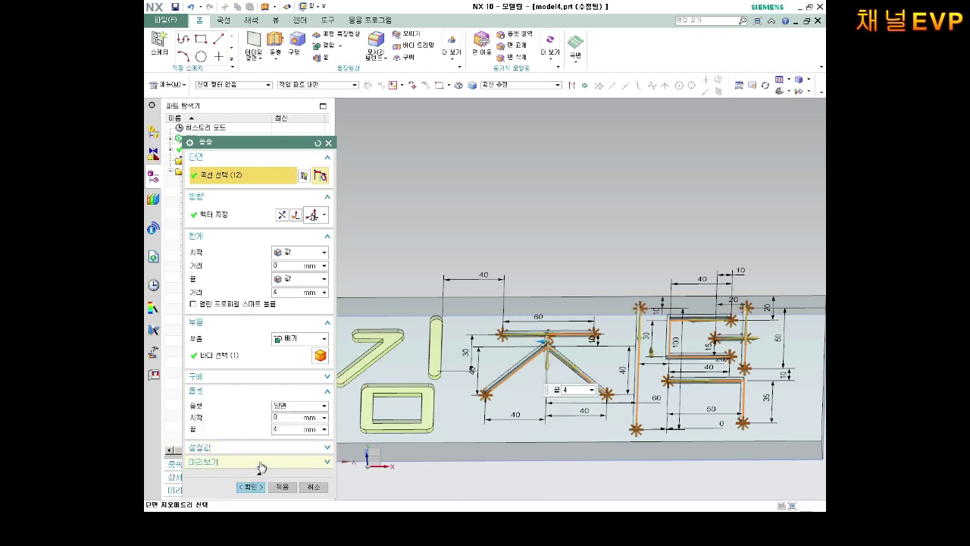
pyautogui.click(282, 487)
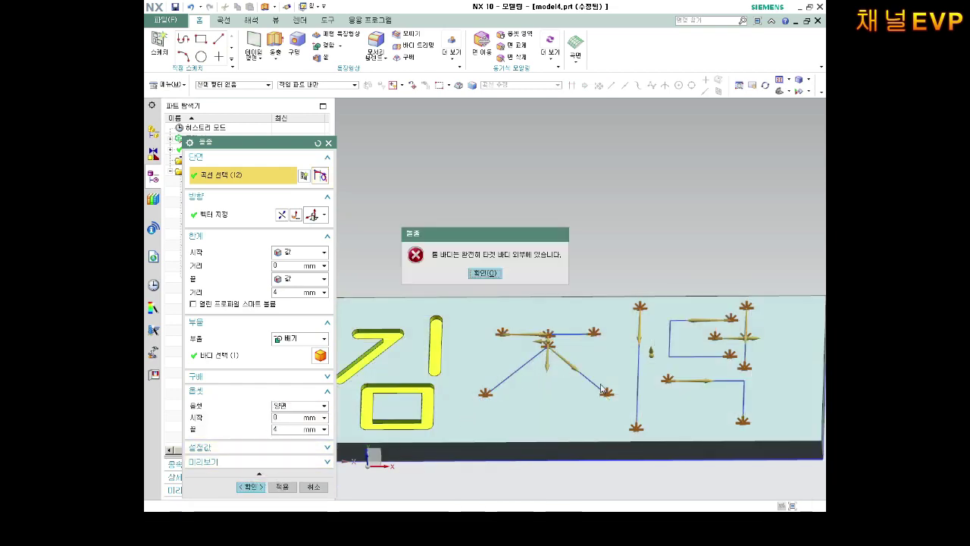
pyautogui.press('Return')
# Flip the extrusion direction to -ZC and confirm, cutting the 지덕 grooves into the plate.
pyautogui.moveTo(603, 399); pyautogui.dragTo(384, 338, button='middle')
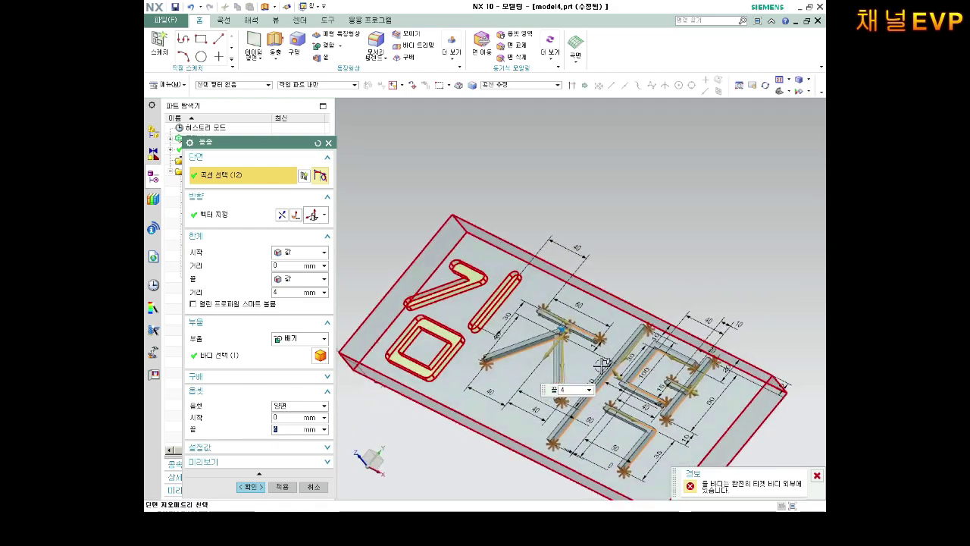
pyautogui.scroll(3, 385, 338)
pyautogui.click(323, 217)
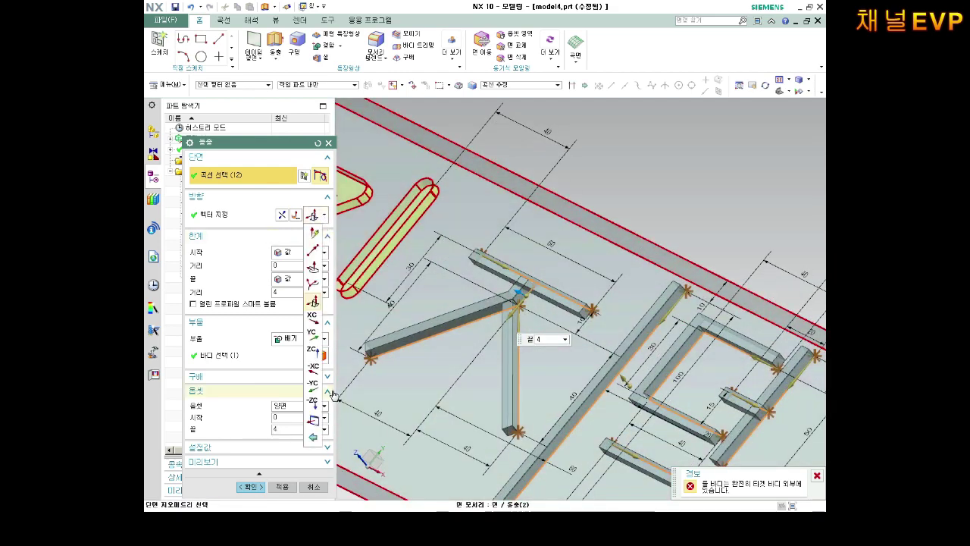
pyautogui.click(313, 406)
pyautogui.scroll(-3, 449, 357)
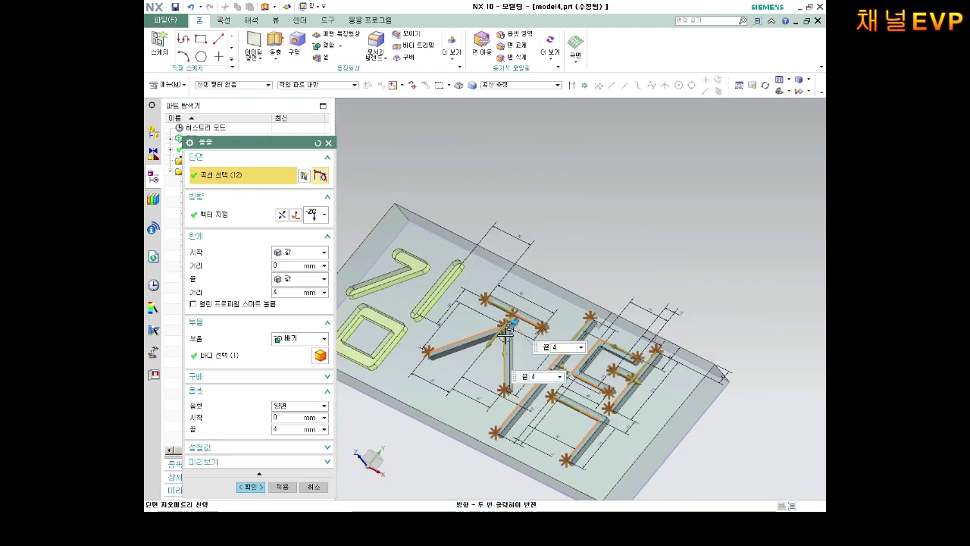
pyautogui.moveTo(448, 357)
pyautogui.mouseDown(button='middle')
pyautogui.moveTo(476, 318)
pyautogui.moveTo(460, 358)
pyautogui.mouseUp(button='middle')
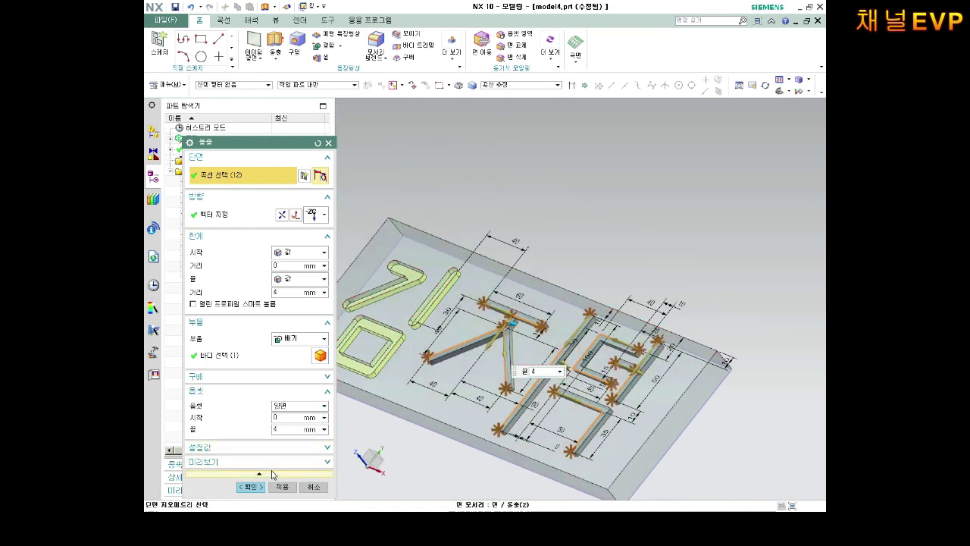
pyautogui.click(250, 485)
pyautogui.moveTo(385, 429); pyautogui.dragTo(551, 367, button='middle')
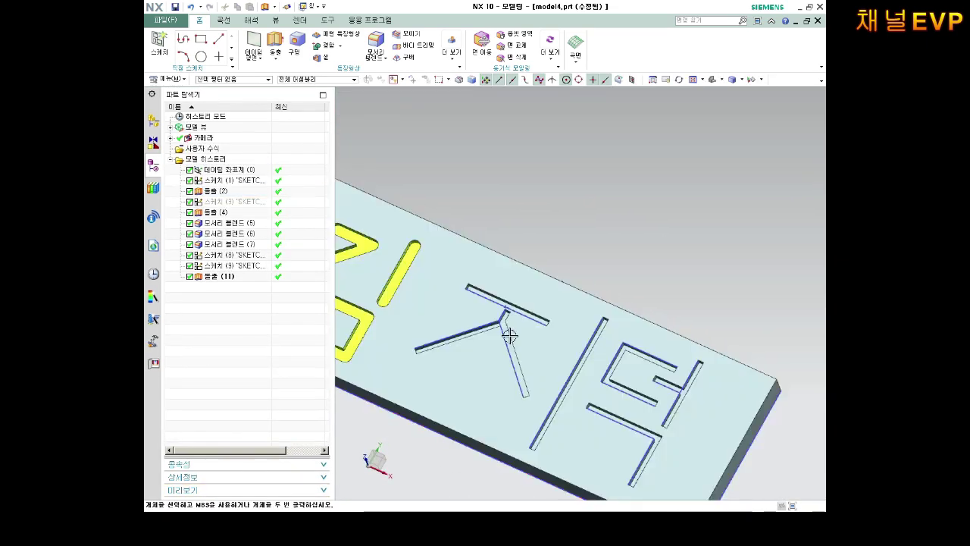
pyautogui.scroll(3, 504, 324)
pyautogui.rightClick(232, 278)
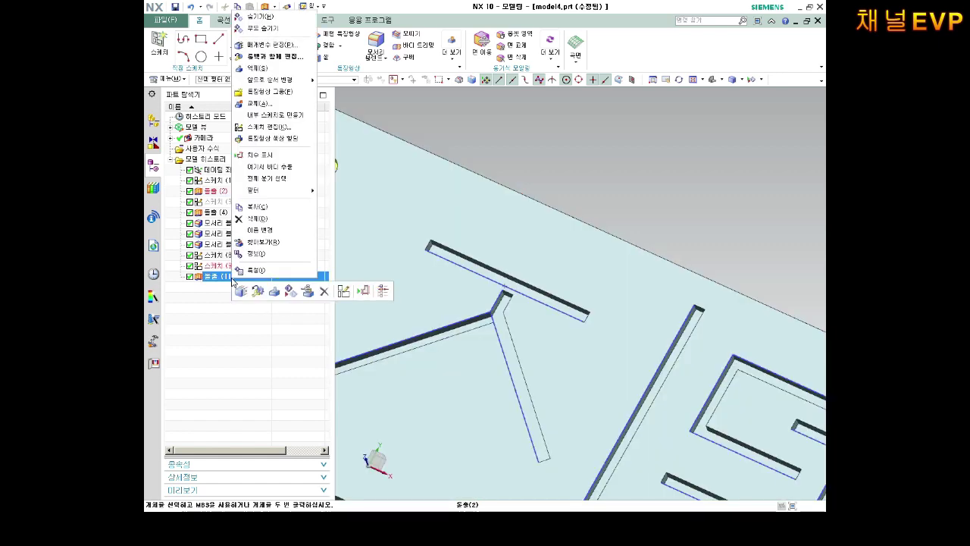
pyautogui.click(261, 46)
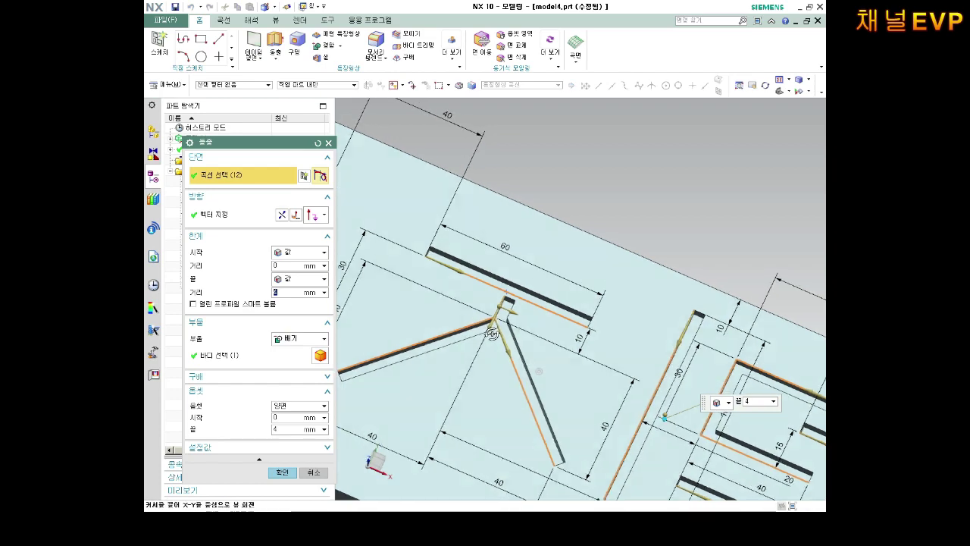
pyautogui.scroll(-5, 480, 329)
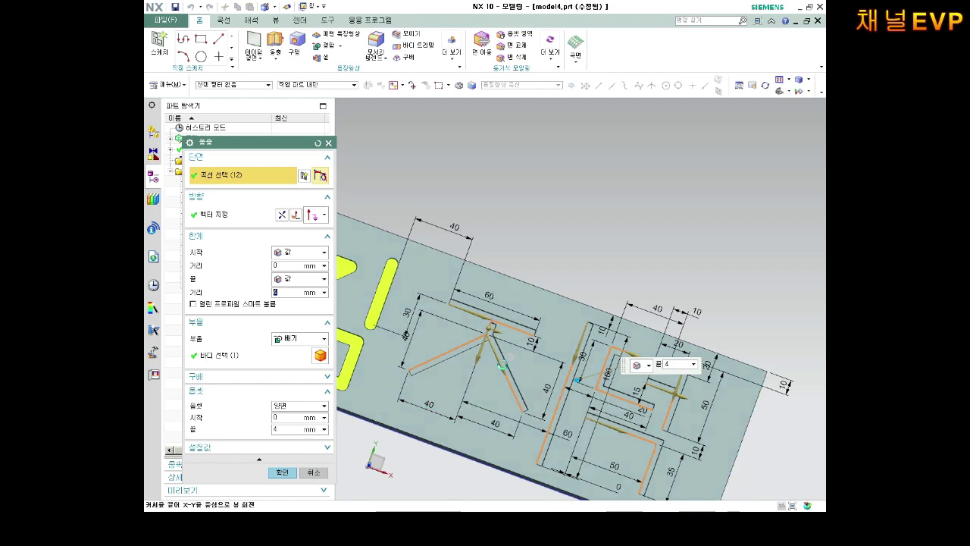
pyautogui.scroll(3, 472, 375)
pyautogui.scroll(3, 515, 364)
pyautogui.moveTo(535, 344); pyautogui.dragTo(535, 342, button='middle')
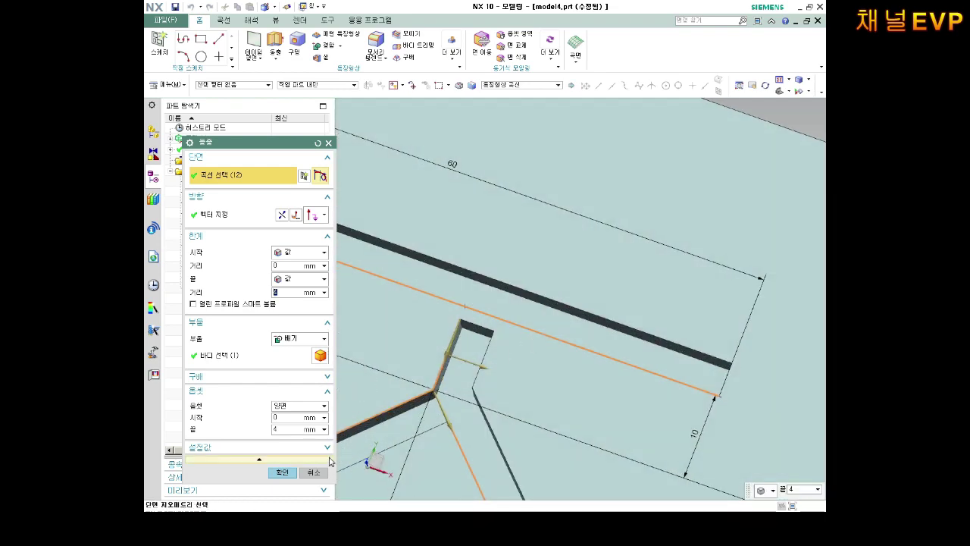
pyautogui.click(282, 472)
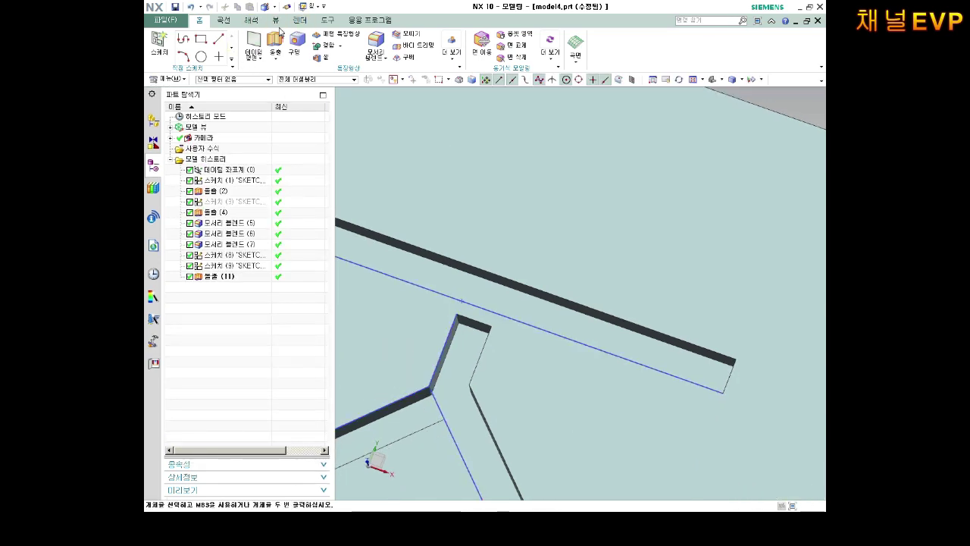
pyautogui.click(276, 22)
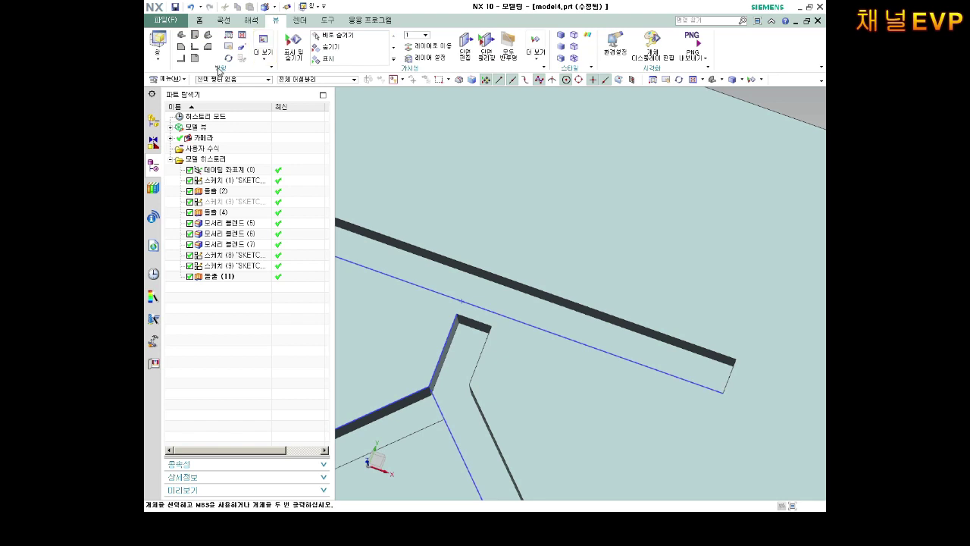
pyautogui.scroll(1, 526, 336)
pyautogui.scroll(1, 526, 334)
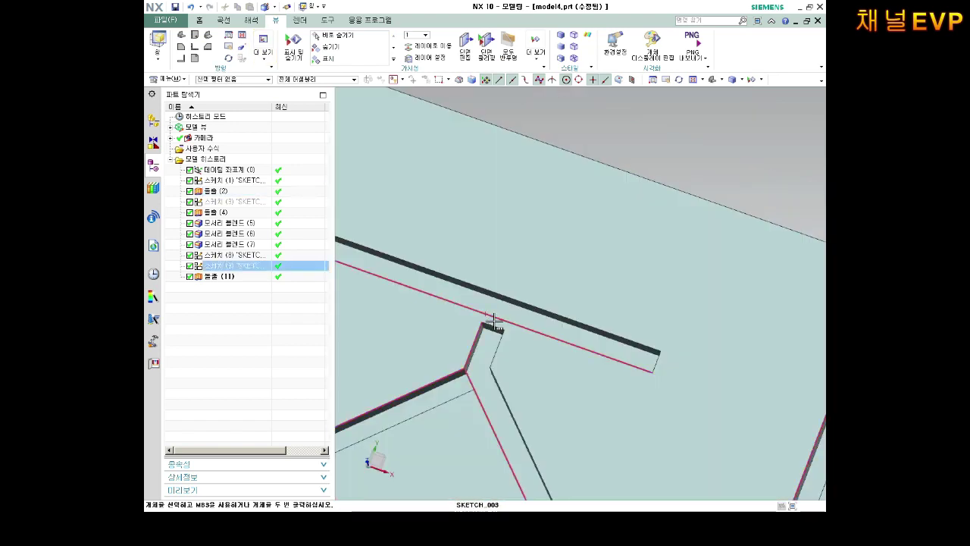
pyautogui.scroll(1, 645, 331)
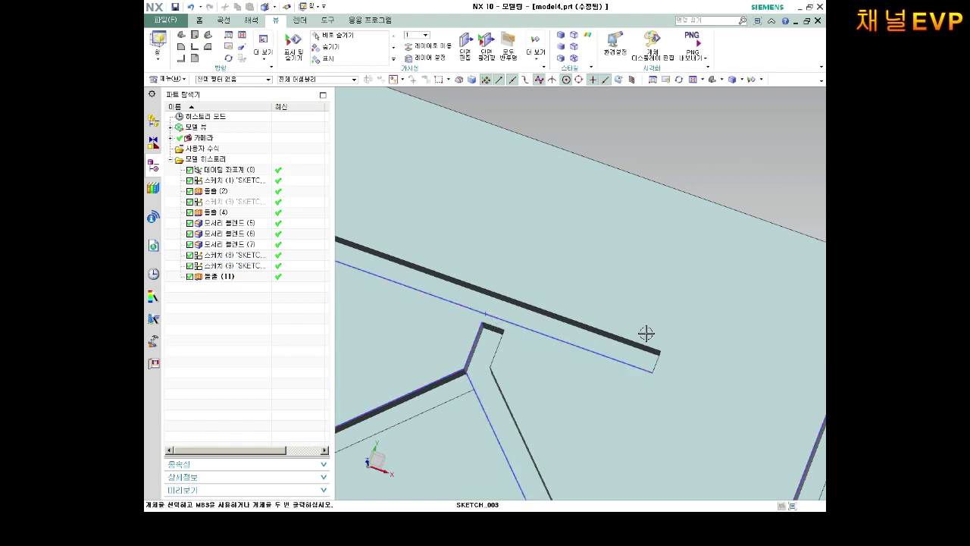
pyautogui.scroll(2, 624, 361)
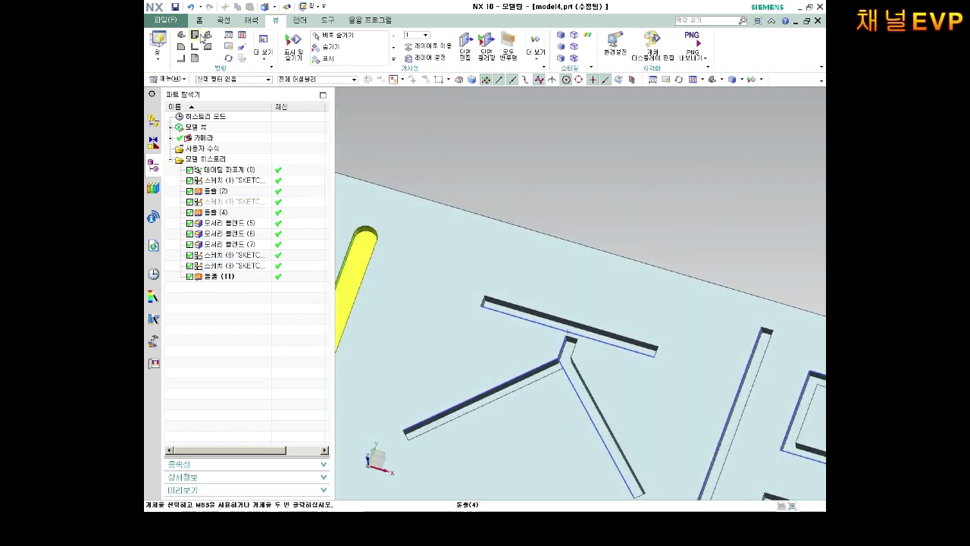
pyautogui.click(200, 22)
# Select Extrude (11) and reopen the name sketch for editing.
pyautogui.click(217, 279)
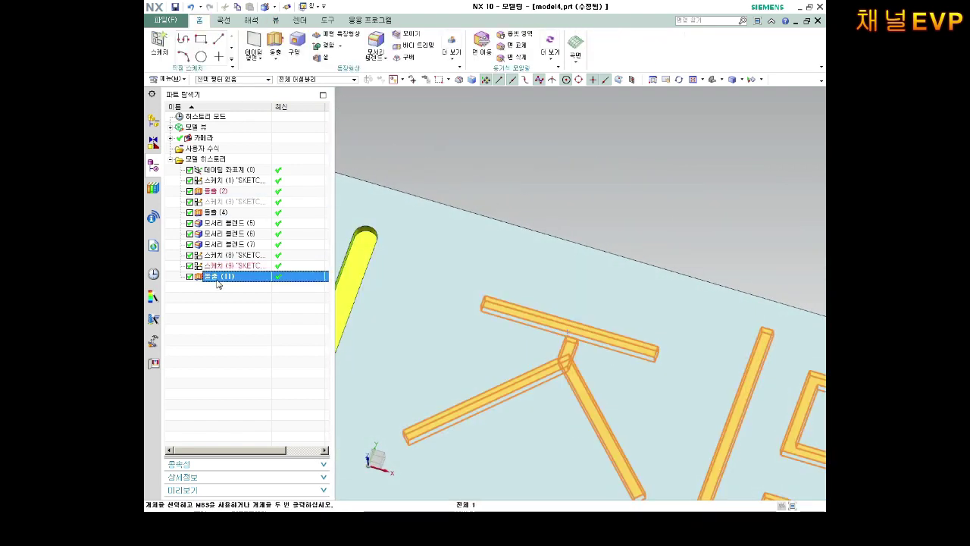
pyautogui.rightClick(220, 265)
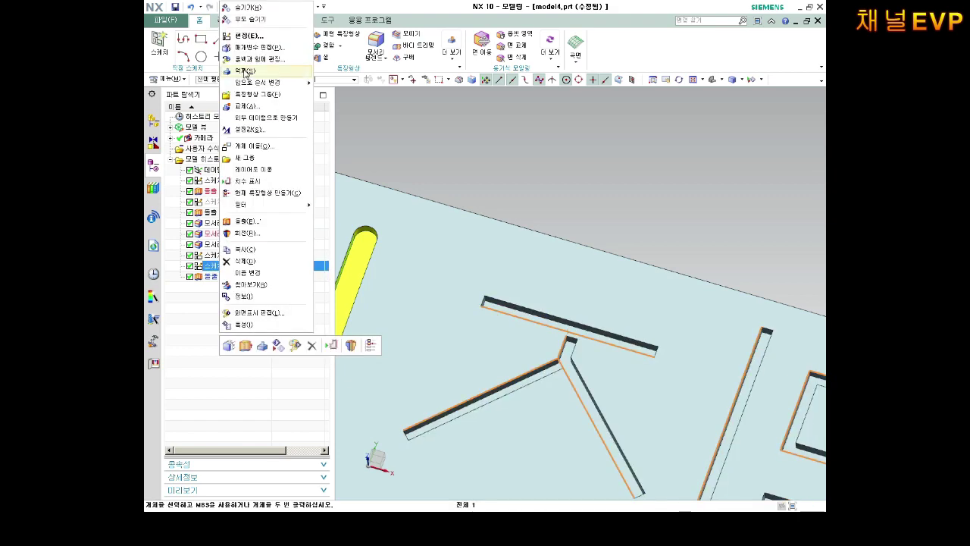
pyautogui.click(242, 36)
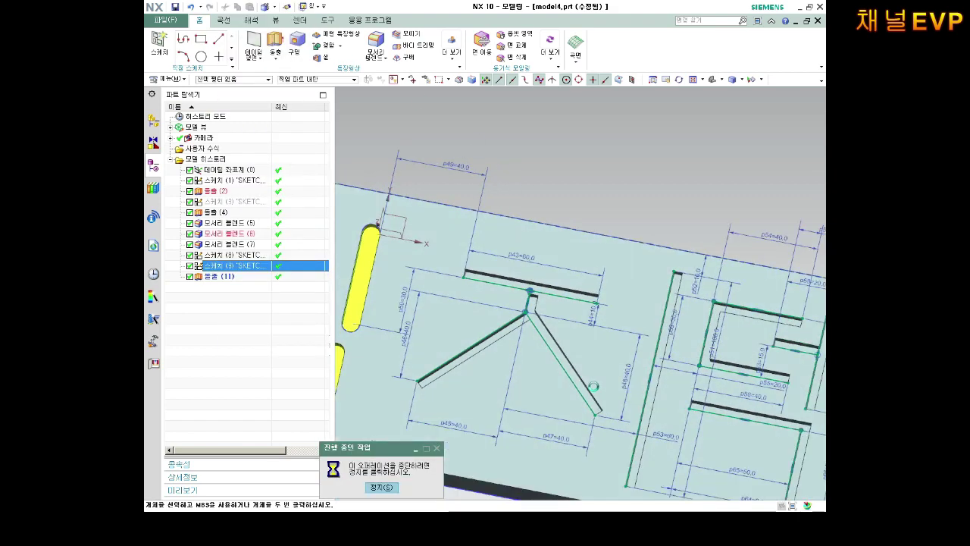
pyautogui.scroll(5, 455, 273)
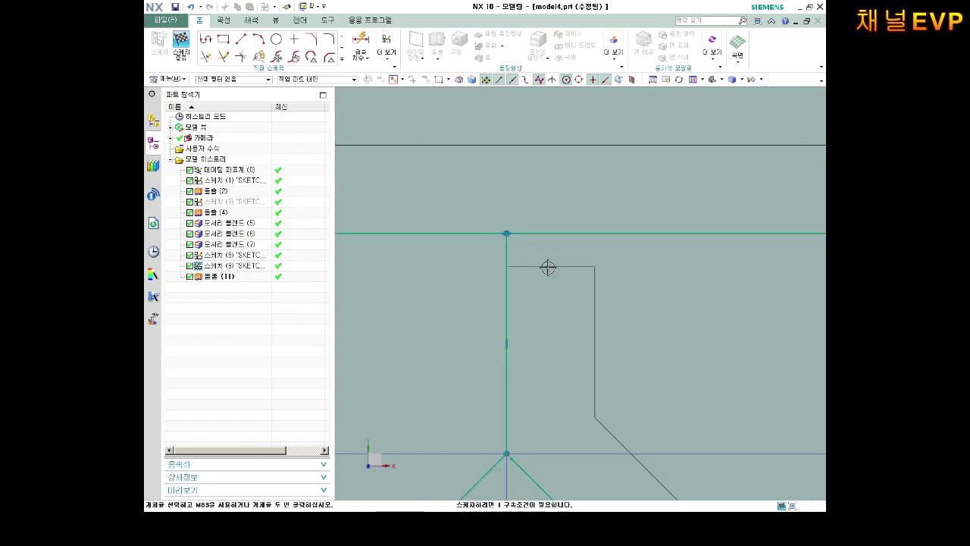
pyautogui.scroll(-5, 548, 266)
pyautogui.scroll(3, 541, 314)
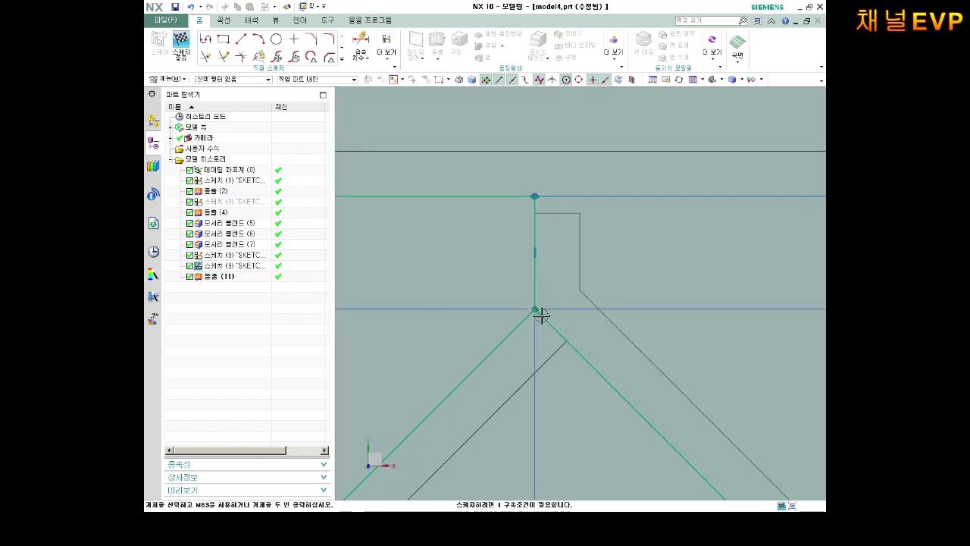
pyautogui.scroll(2, 541, 310)
# Quick Extend the ㅈ lines to meet, then finish the sketch.
pyautogui.click(231, 58)
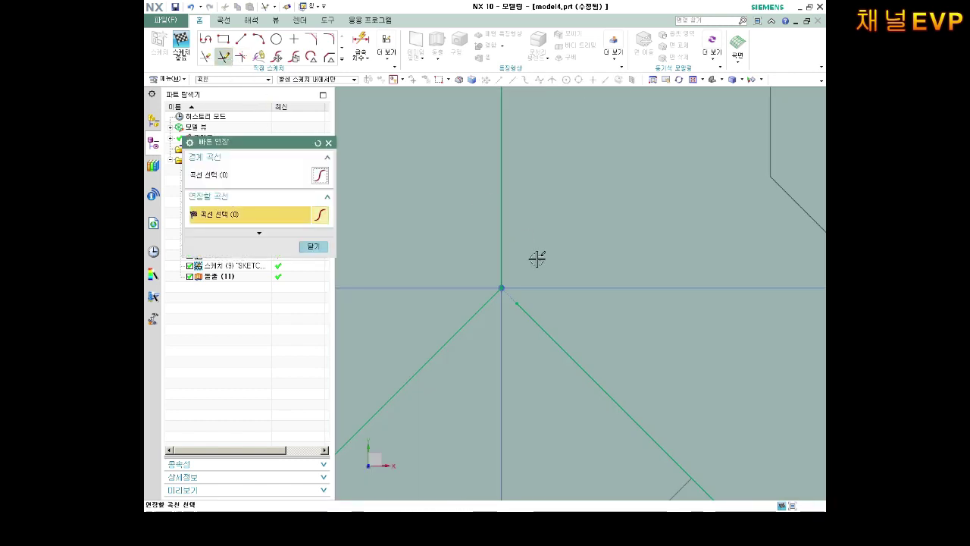
pyautogui.click(313, 246)
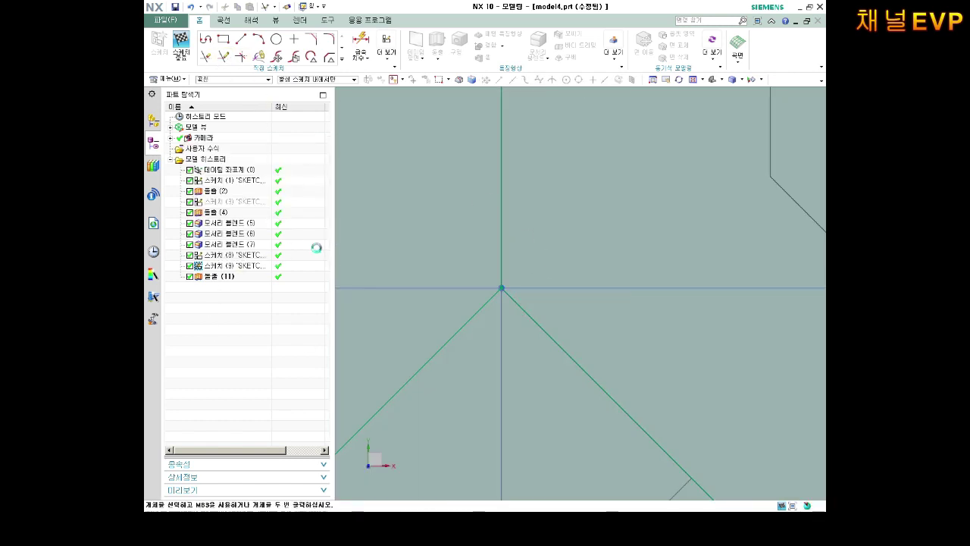
pyautogui.scroll(-2, 472, 296)
pyautogui.scroll(-2, 484, 303)
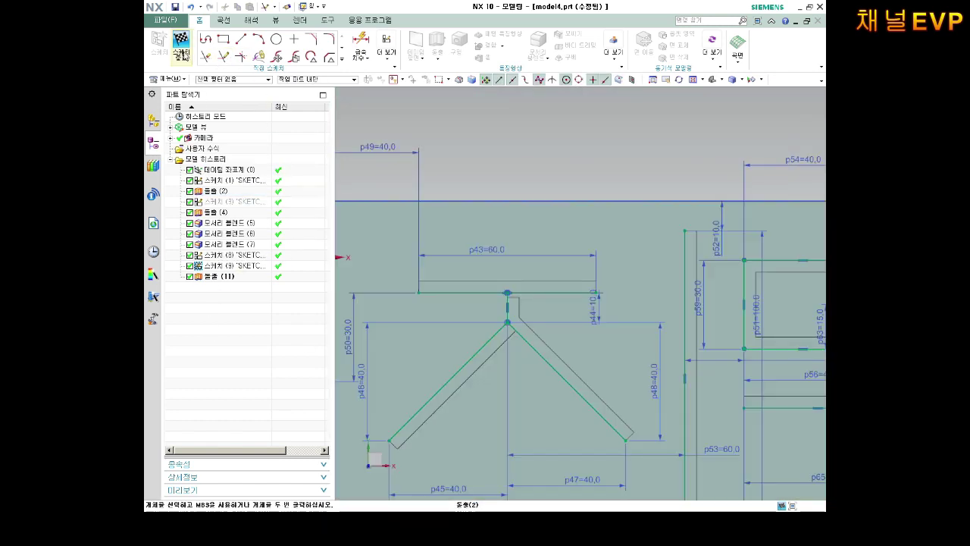
pyautogui.click(180, 47)
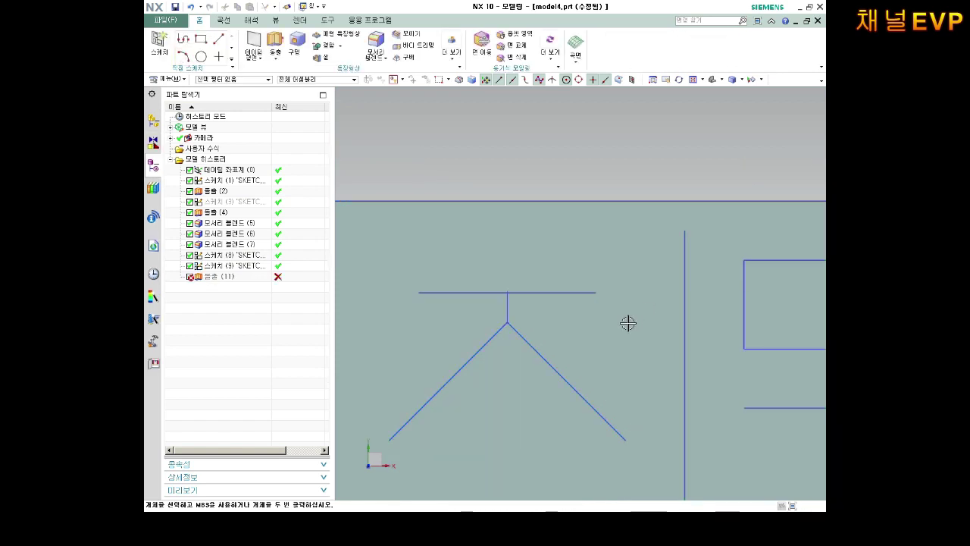
# Edit the failing Extrude (11)'s section sketch and finish it to update the part.
pyautogui.scroll(2, 599, 327)
pyautogui.scroll(1, 501, 295)
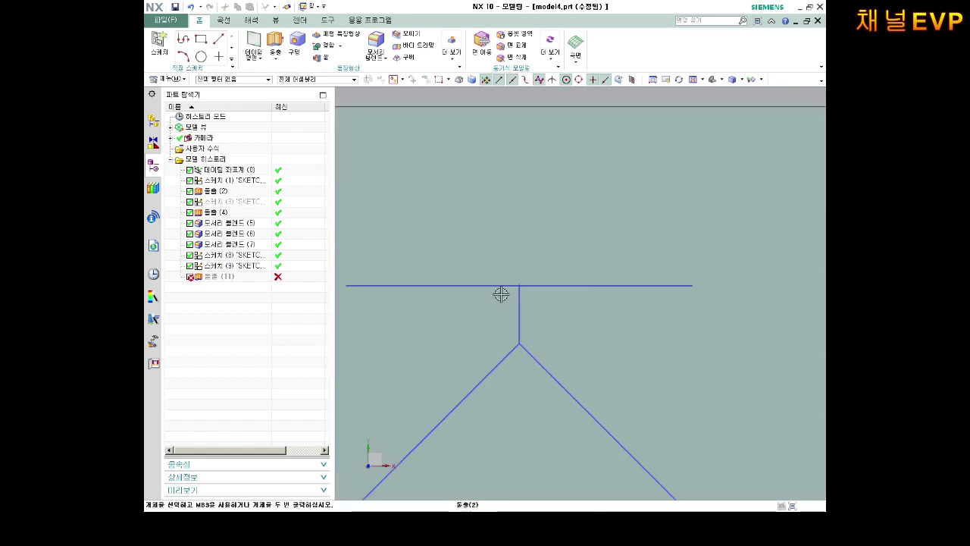
pyautogui.scroll(3, 501, 295)
pyautogui.scroll(2, 528, 310)
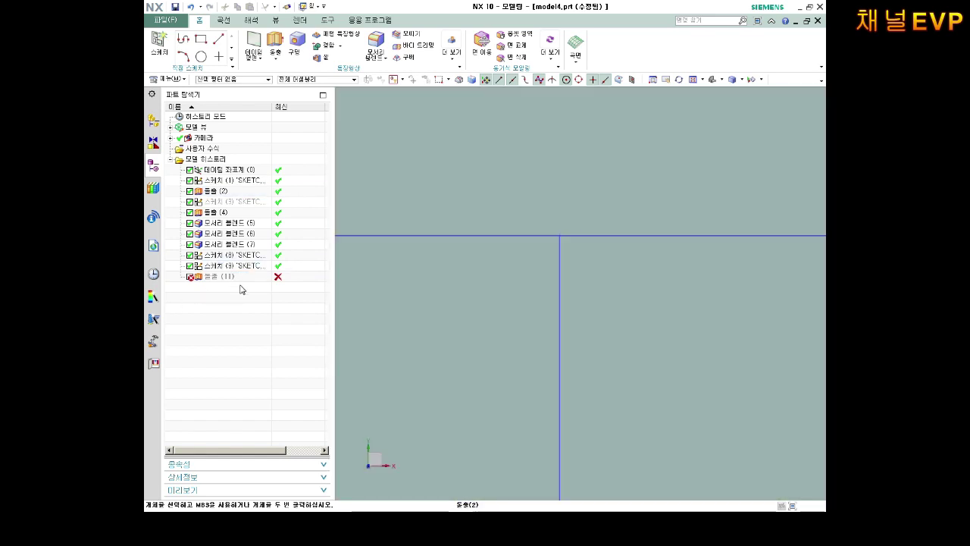
pyautogui.rightClick(236, 277)
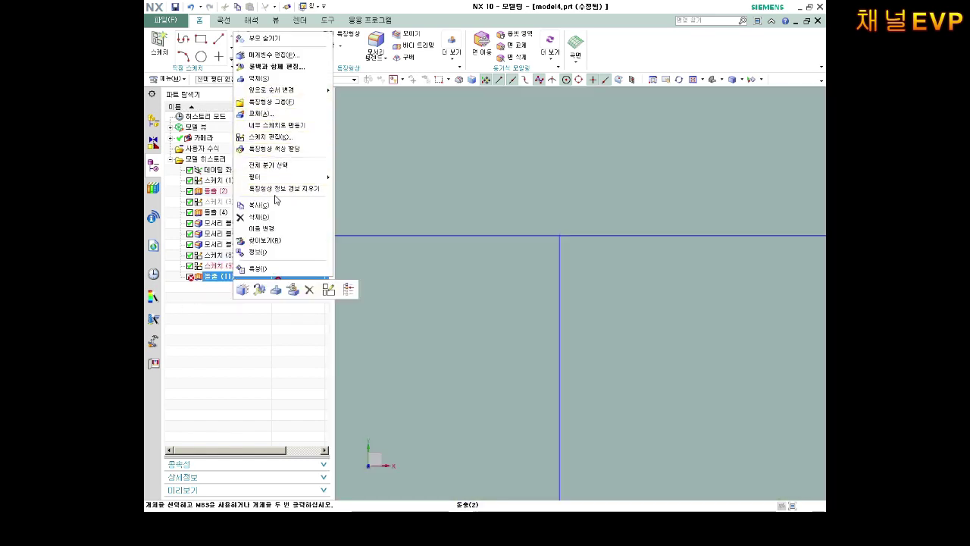
pyautogui.click(265, 240)
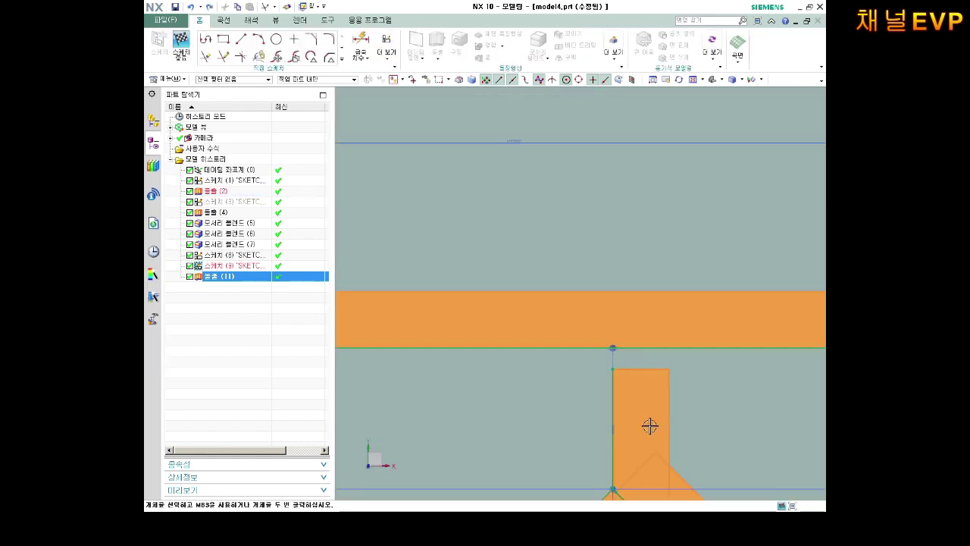
pyautogui.scroll(3, 554, 316)
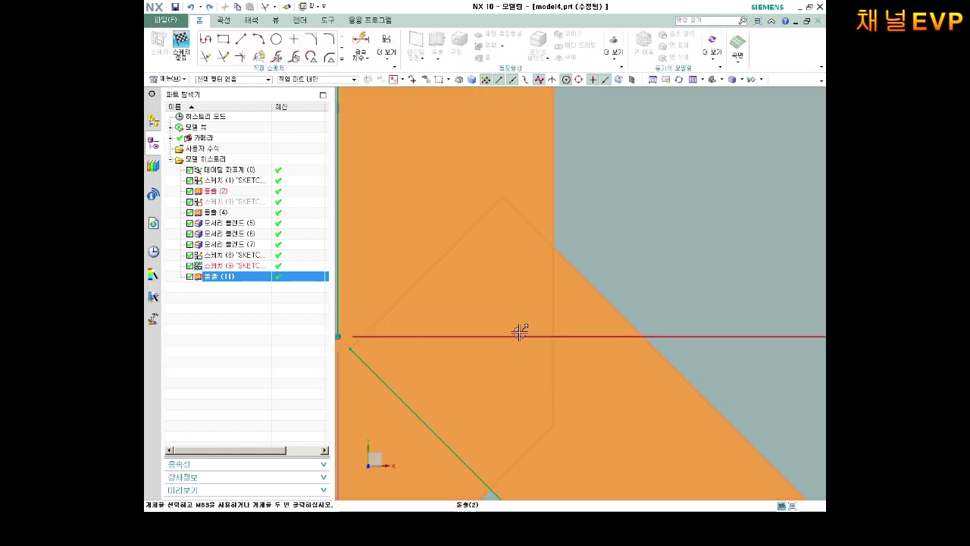
pyautogui.scroll(-3, 519, 332)
pyautogui.scroll(-1, 455, 314)
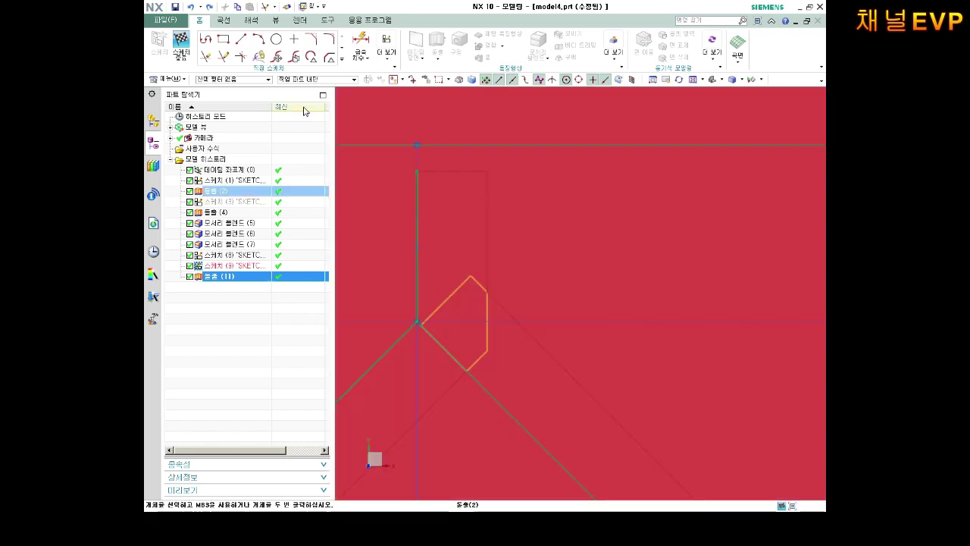
pyautogui.scroll(5, 480, 199)
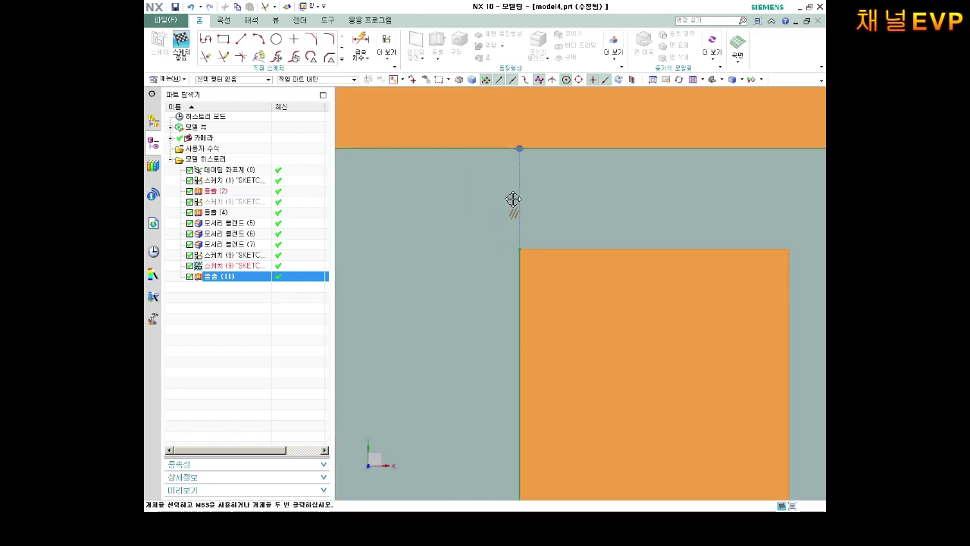
pyautogui.scroll(-3, 546, 182)
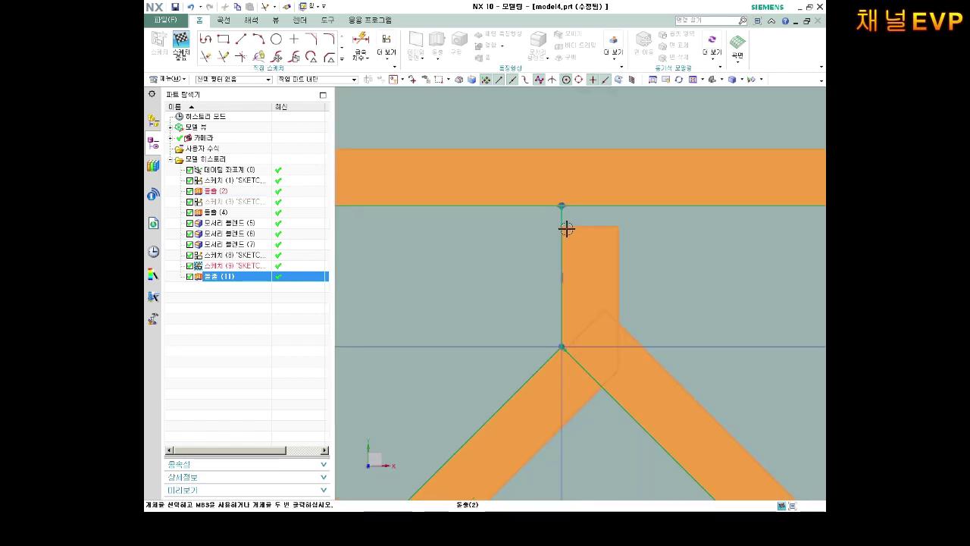
pyautogui.hotkey('ctrl', 'q')
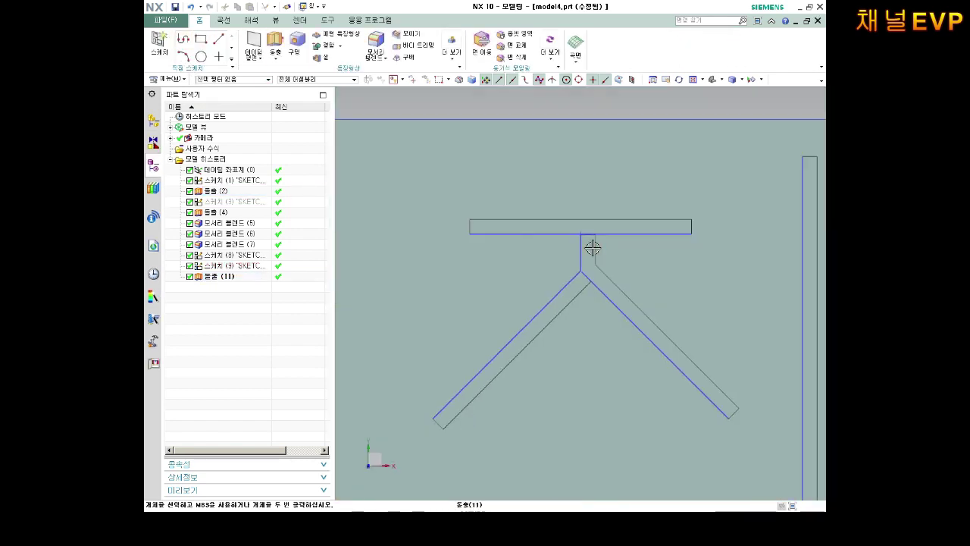
# Reopen Sketch (9) and finish it again so the model rebuilds without error.
pyautogui.scroll(5, 594, 228)
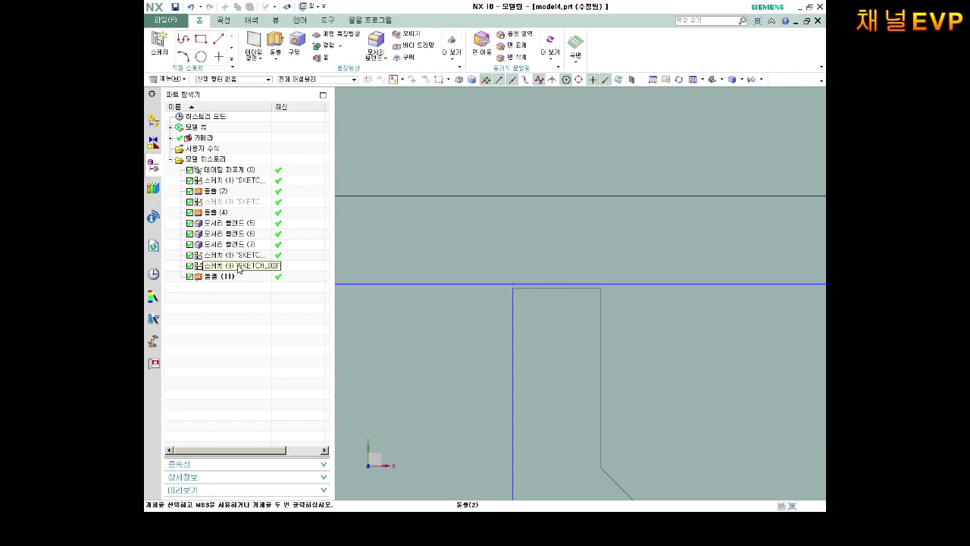
pyautogui.rightClick(239, 268)
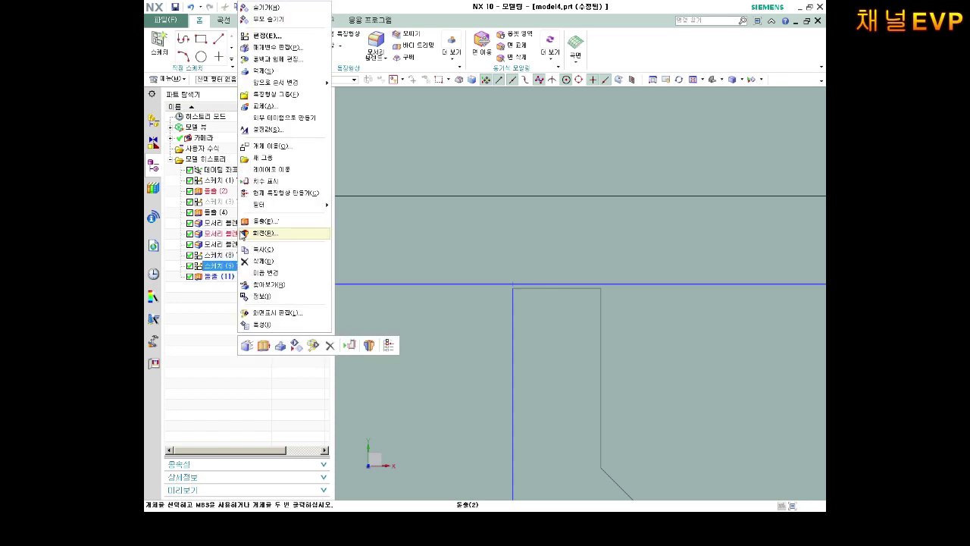
pyautogui.click(277, 39)
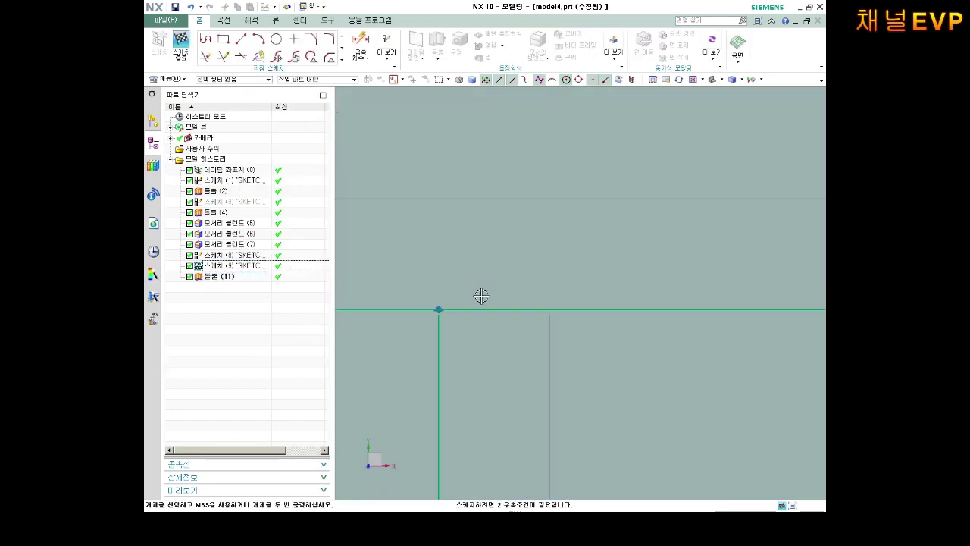
pyautogui.scroll(3, 458, 313)
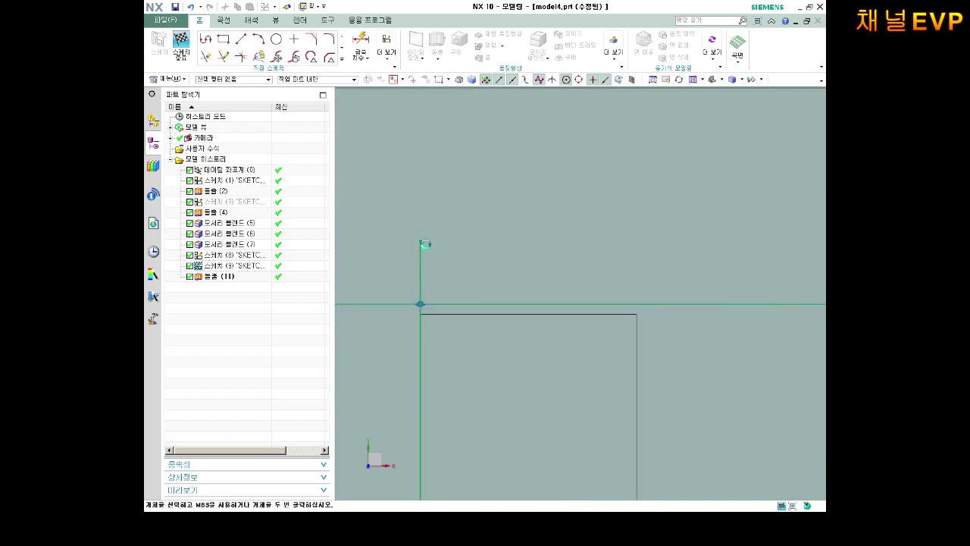
pyautogui.hotkey('ctrl', 'q')
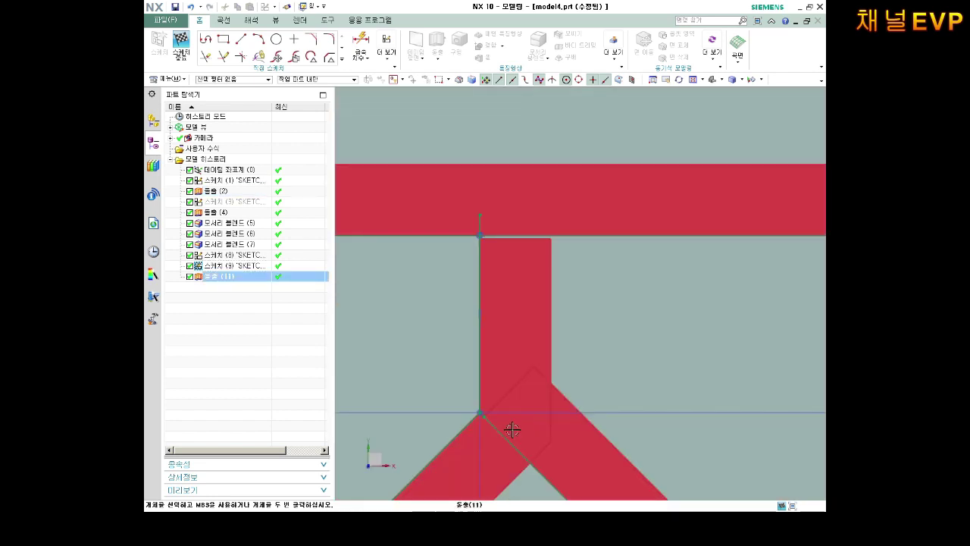
pyautogui.hotkey('ctrl', 'z')
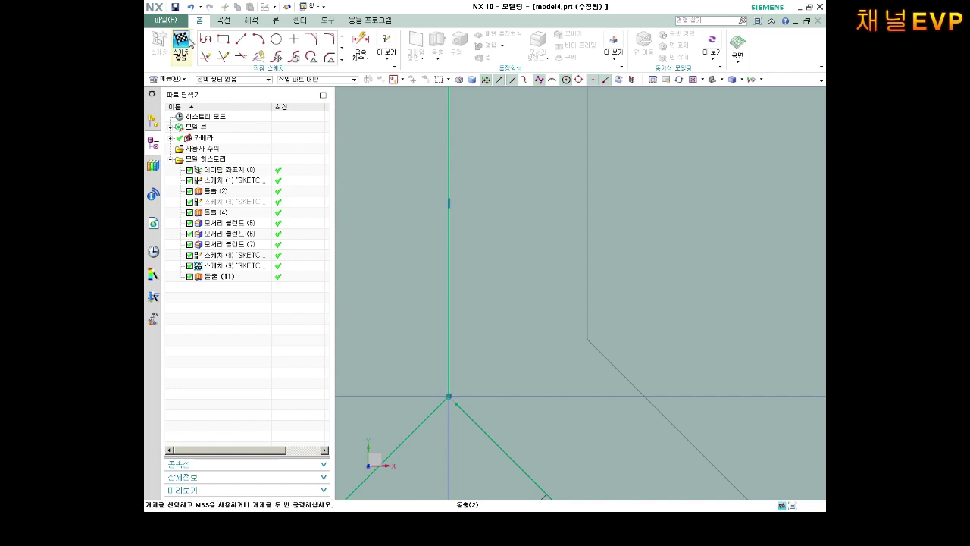
pyautogui.click(182, 42)
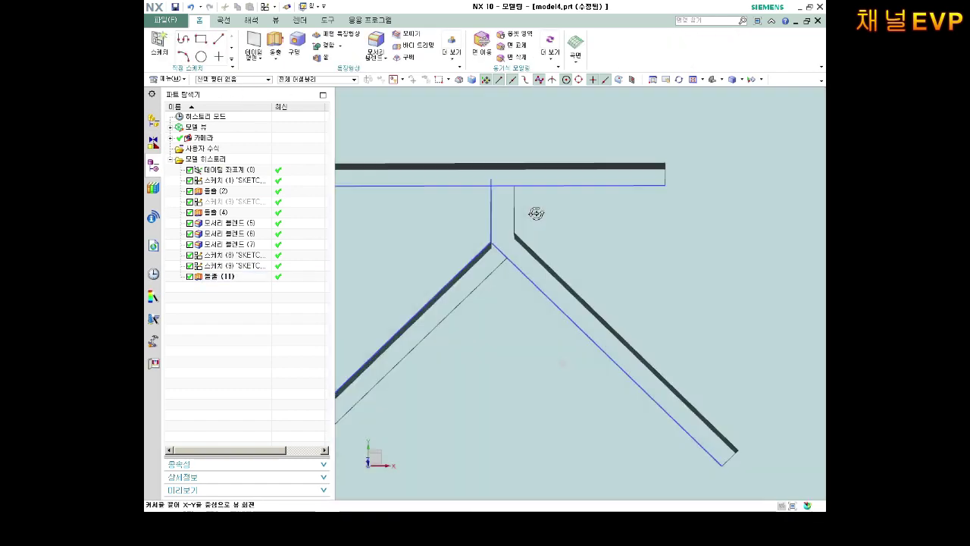
# Orbit and zoom around the plate to inspect the ㅈ groove beside 김.
pyautogui.moveTo(499, 221); pyautogui.dragTo(534, 216, button='middle')
pyautogui.click(534, 216)
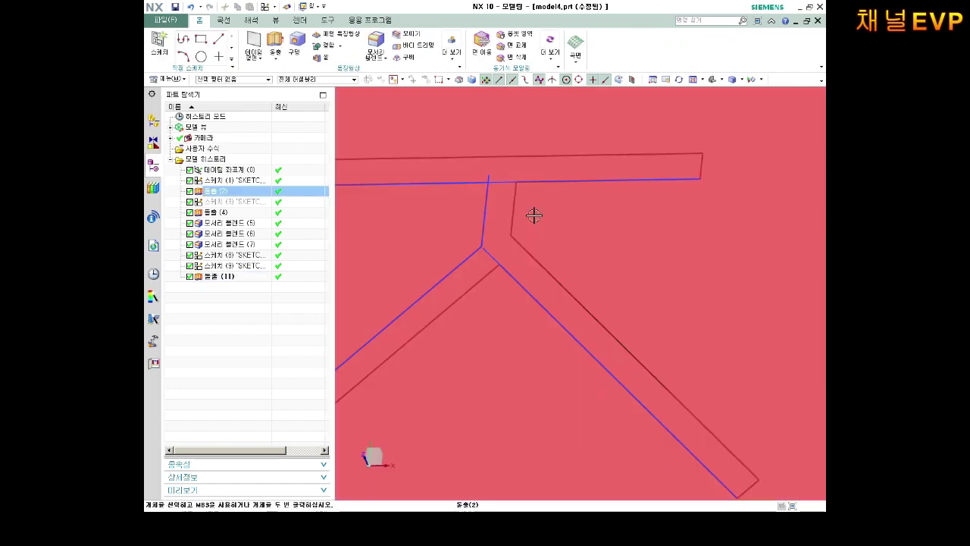
pyautogui.scroll(-5, 534, 216)
pyautogui.scroll(-3, 574, 228)
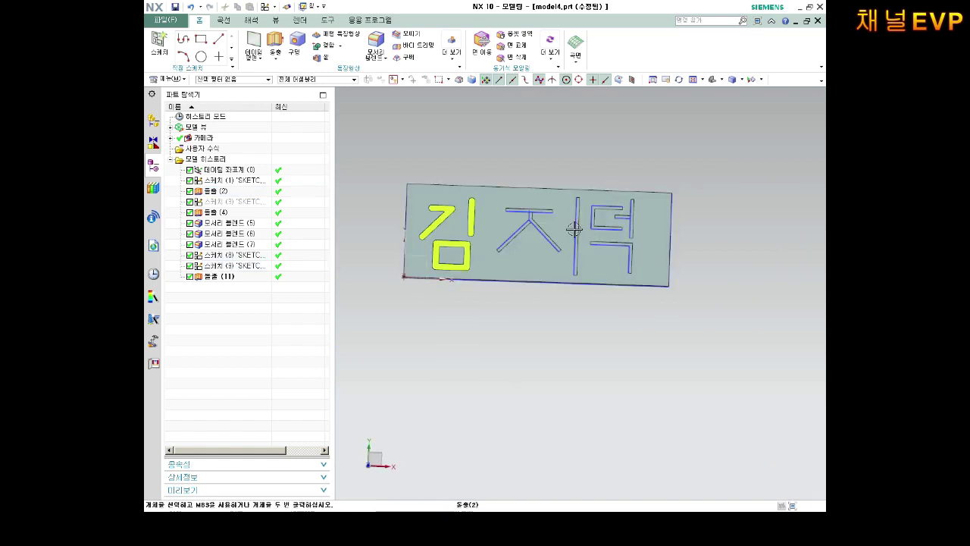
pyautogui.scroll(3, 502, 218)
pyautogui.moveTo(485, 238); pyautogui.dragTo(613, 195, button='middle')
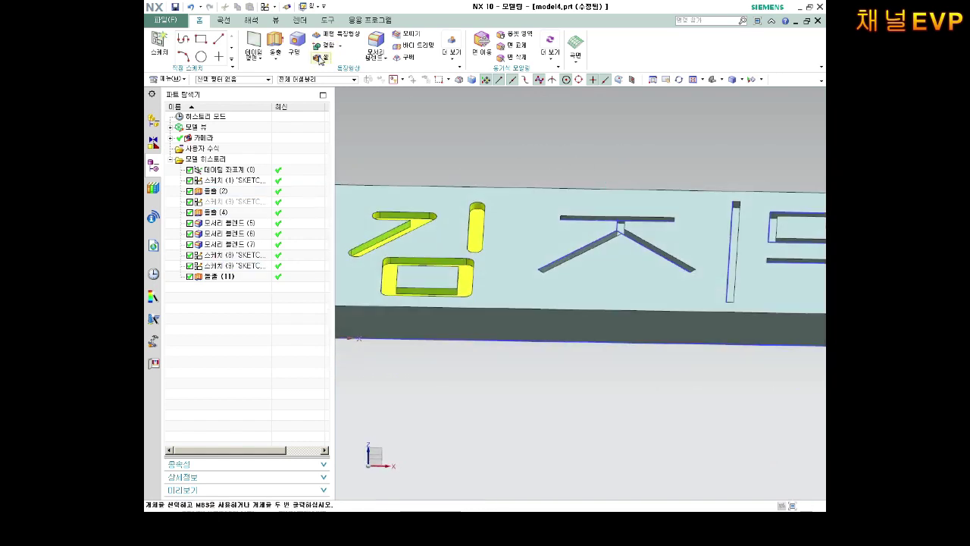
pyautogui.click(275, 20)
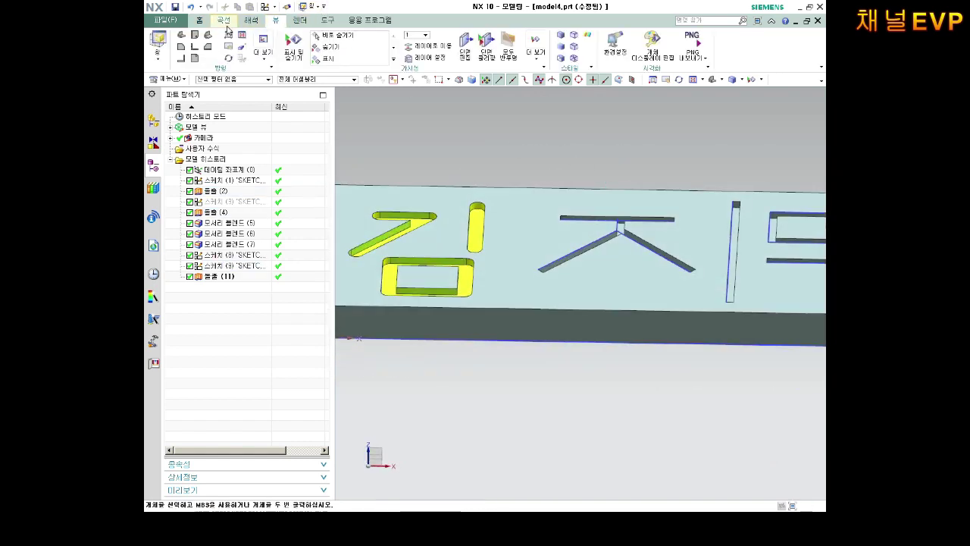
# Measure the ㅈ groove's depth with a simple distance from its edge to the floor.
pyautogui.click(250, 23)
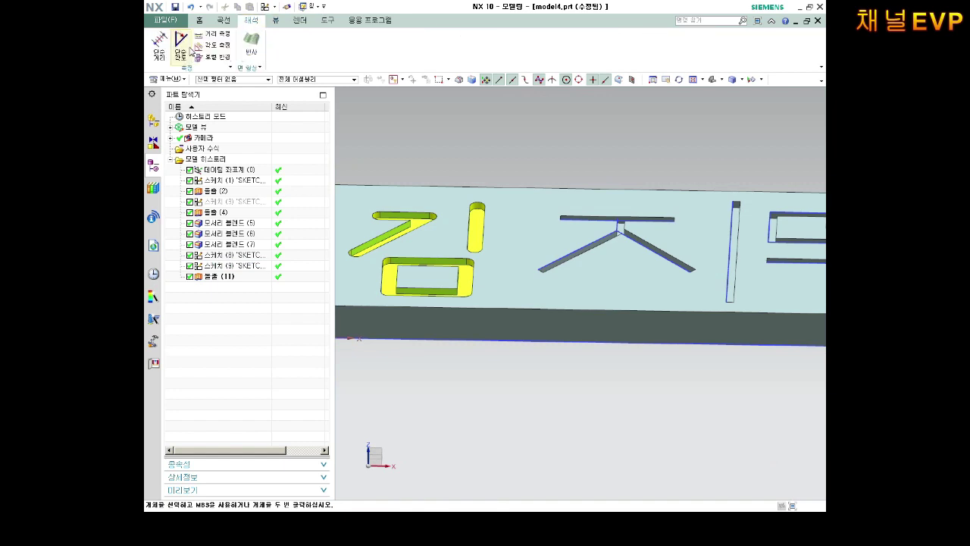
pyautogui.click(159, 44)
pyautogui.scroll(5, 615, 257)
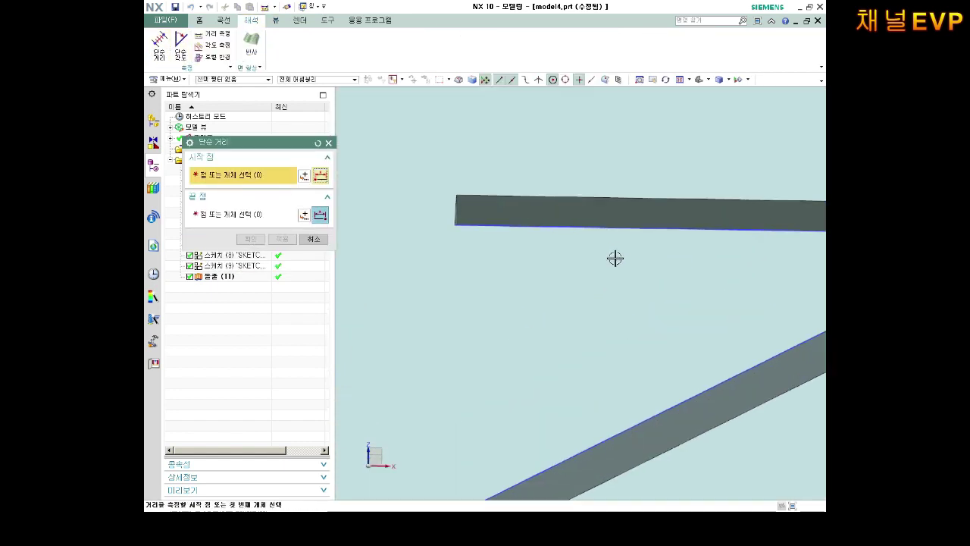
pyautogui.click(624, 216)
pyautogui.moveTo(624, 216)
pyautogui.mouseDown(button='middle')
pyautogui.moveTo(559, 347)
pyautogui.moveTo(589, 372)
pyautogui.moveTo(503, 390)
pyautogui.mouseUp(button='middle')
pyautogui.click(479, 390)
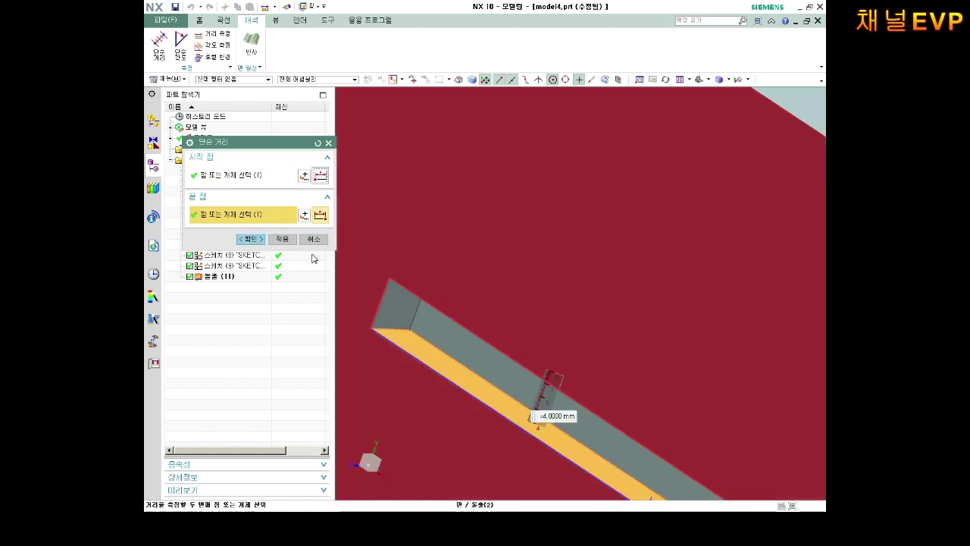
pyautogui.click(251, 239)
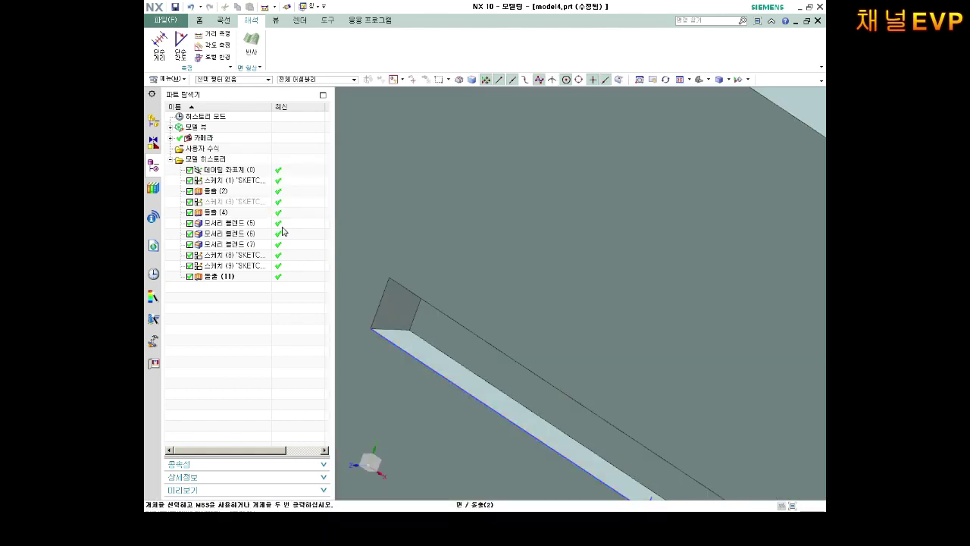
# Change Extrude (11)'s offset end value to 8 mm.
pyautogui.rightClick(206, 278)
pyautogui.click(236, 45)
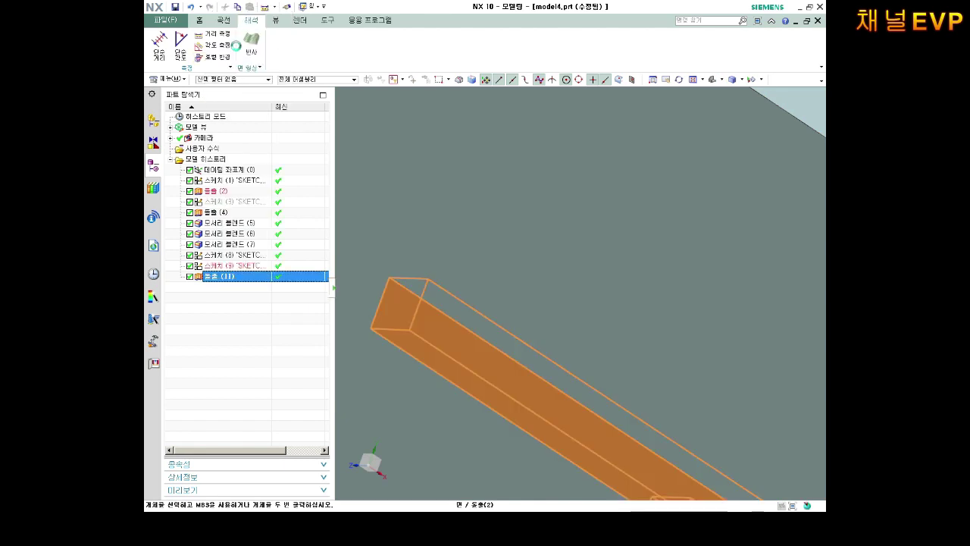
pyautogui.click(282, 430)
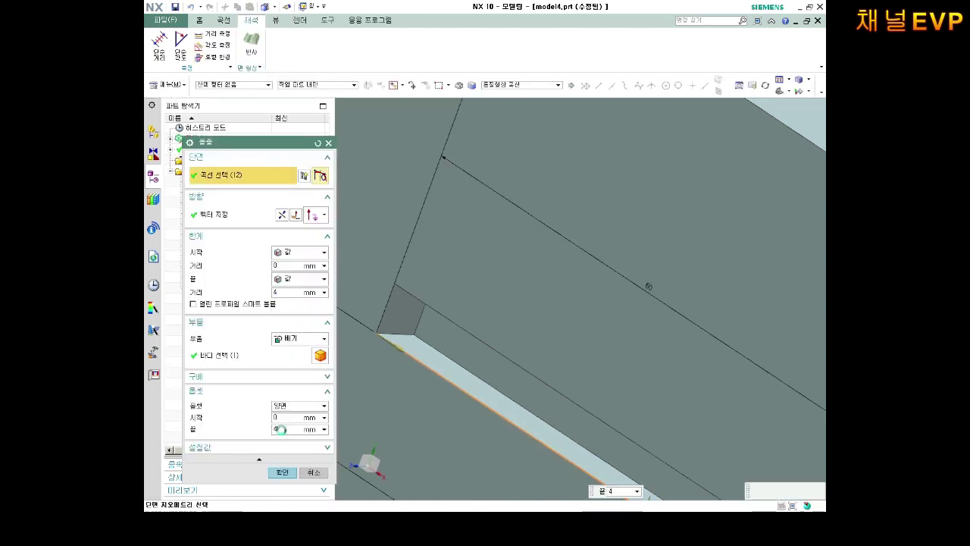
pyautogui.write('8')
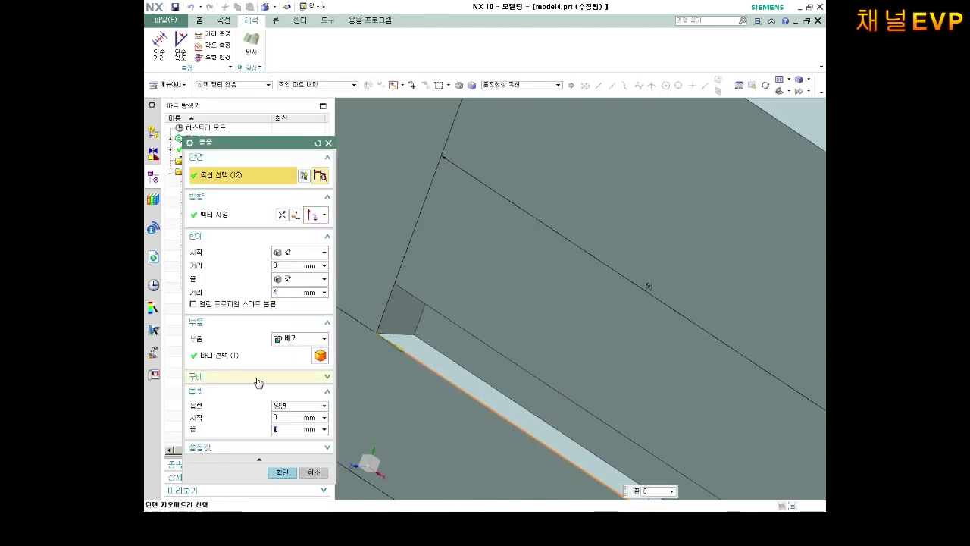
pyautogui.click(282, 472)
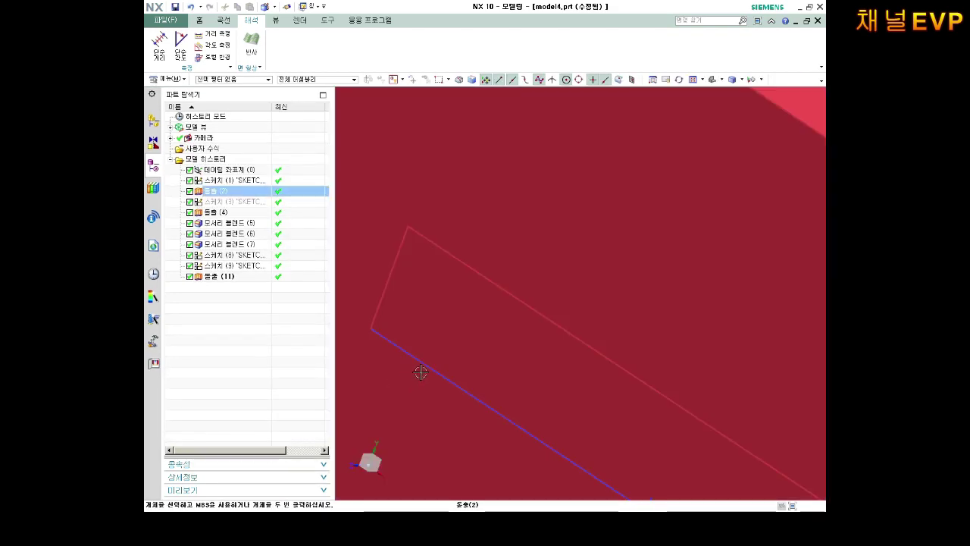
# Zoom out and rotate to view the whole lettered plate.
pyautogui.scroll(-5, 421, 372)
pyautogui.scroll(3, 396, 403)
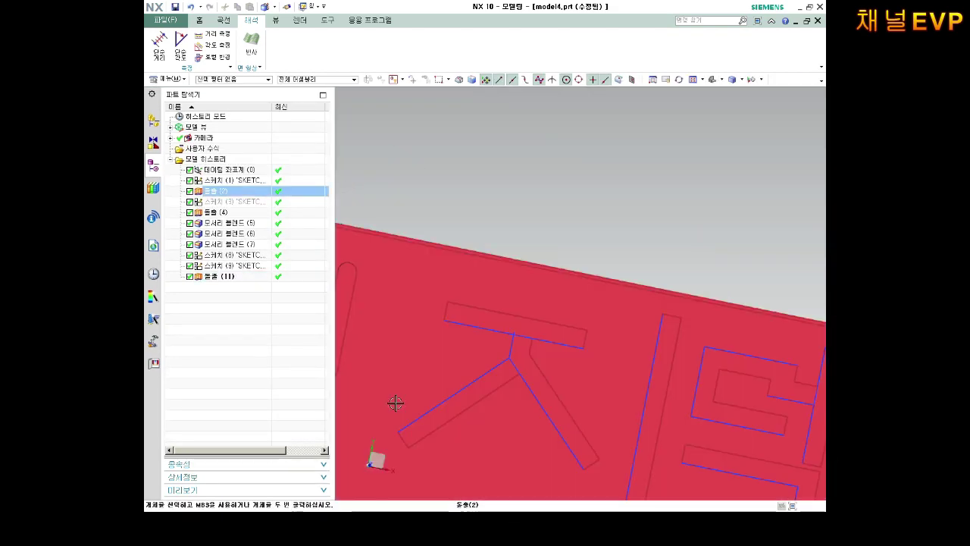
pyautogui.scroll(-1, 441, 392)
pyautogui.scroll(-2, 441, 392)
pyautogui.moveTo(441, 392)
pyautogui.mouseDown(button='middle')
pyautogui.moveTo(460, 377)
pyautogui.moveTo(393, 409)
pyautogui.mouseUp(button='middle')
pyautogui.scroll(2, 391, 409)
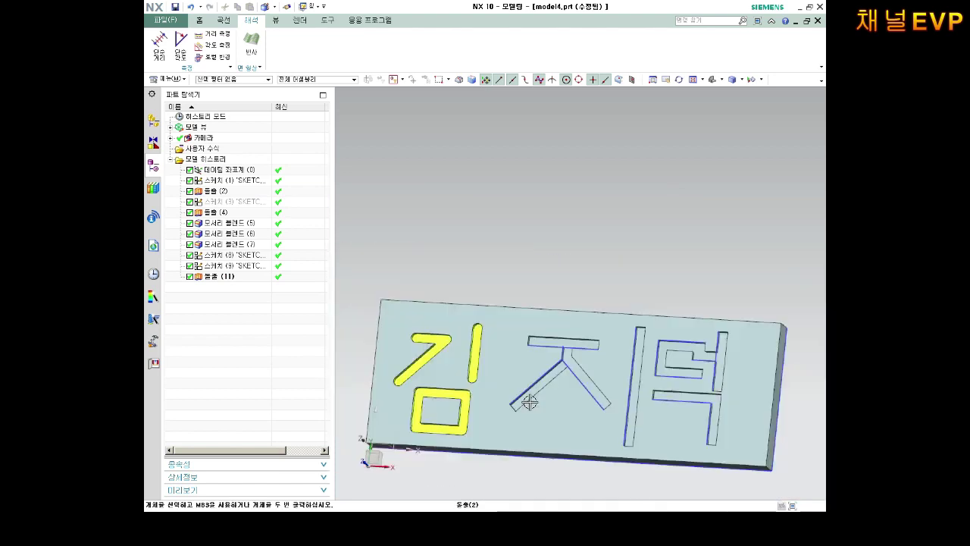
pyautogui.scroll(-1, 528, 402)
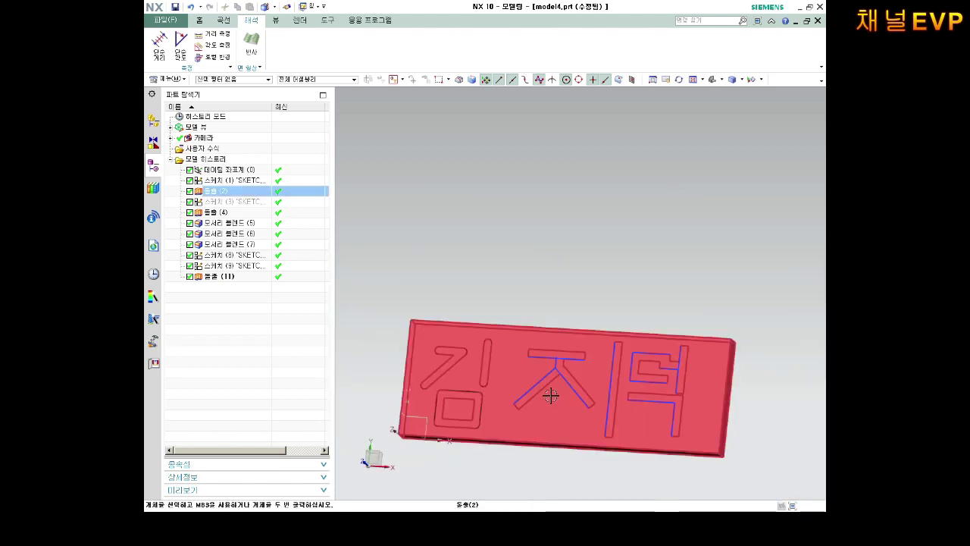
# Assign yellow as the face colour of the 돌출 (11) letter grooves.
pyautogui.rightClick(225, 277)
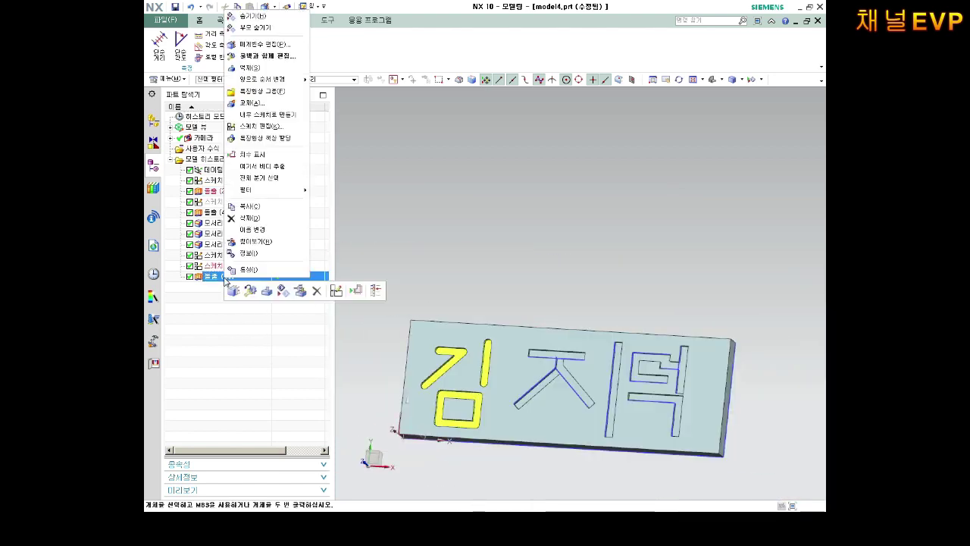
pyautogui.click(275, 139)
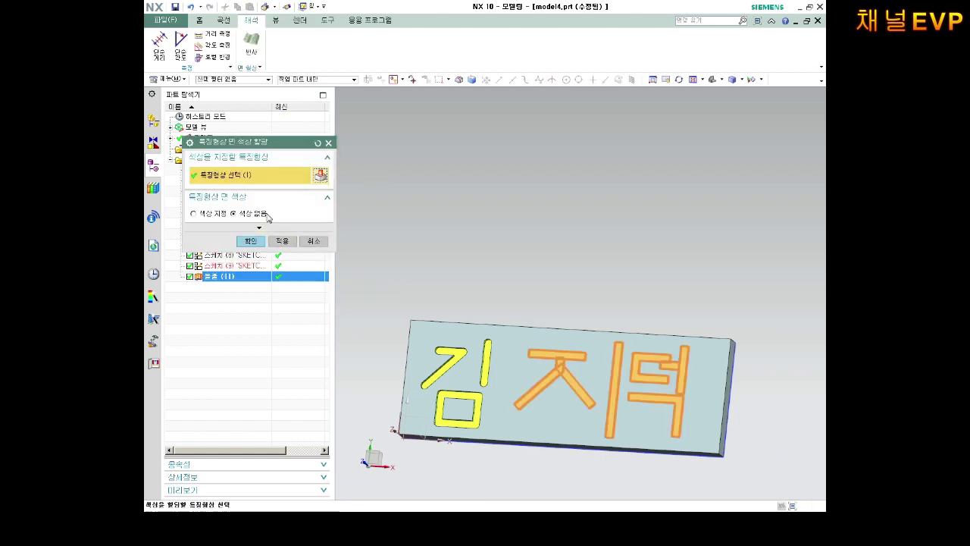
pyautogui.click(226, 215)
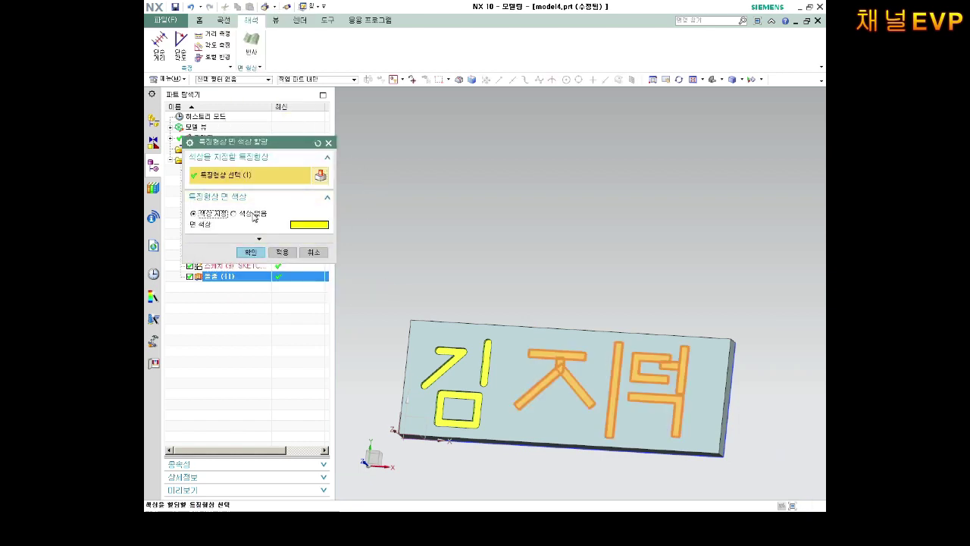
pyautogui.click(282, 251)
pyautogui.click(250, 252)
# Orbit around the yellow letters, selecting and then clearing the plate body.
pyautogui.scroll(3, 561, 401)
pyautogui.moveTo(556, 422); pyautogui.dragTo(600, 384, button='middle')
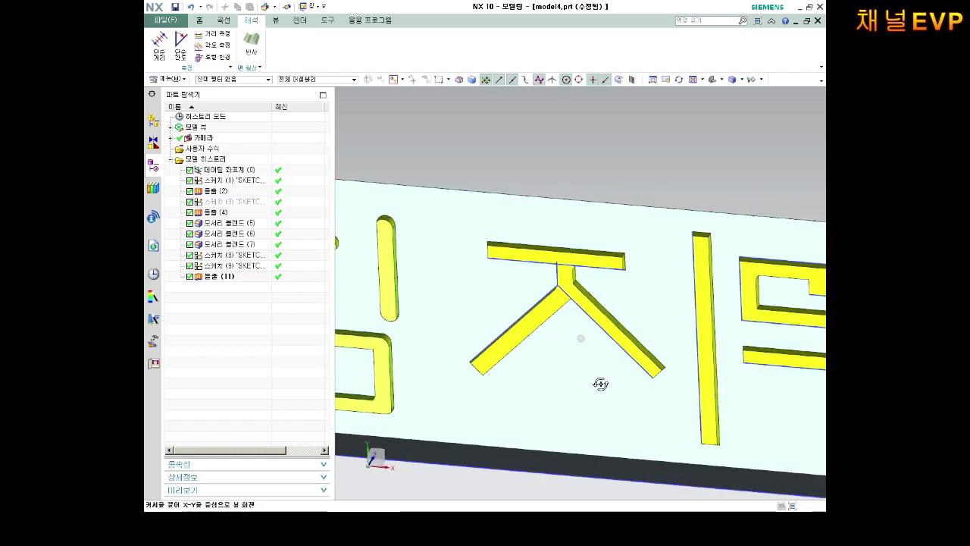
pyautogui.scroll(-2, 595, 386)
pyautogui.scroll(-2, 590, 389)
pyautogui.click(590, 389)
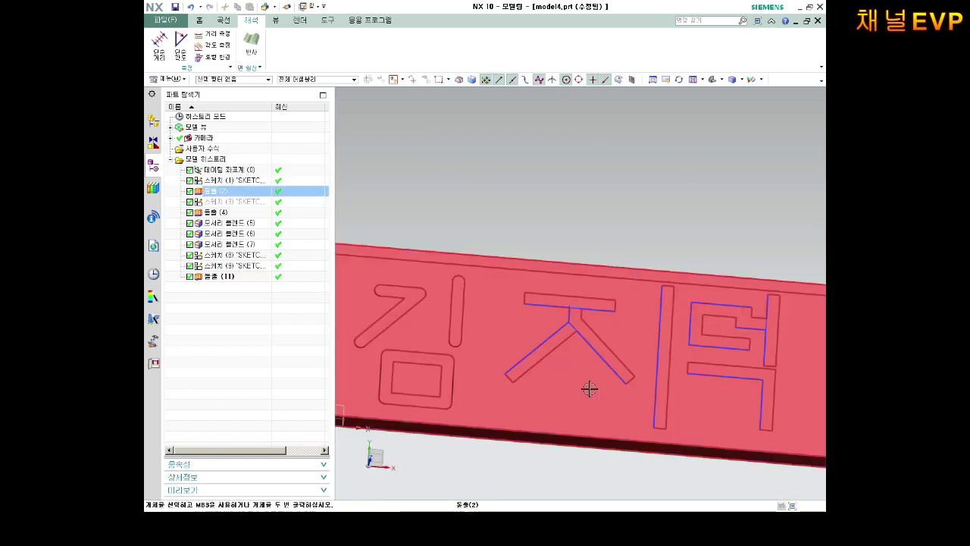
pyautogui.press('Escape')
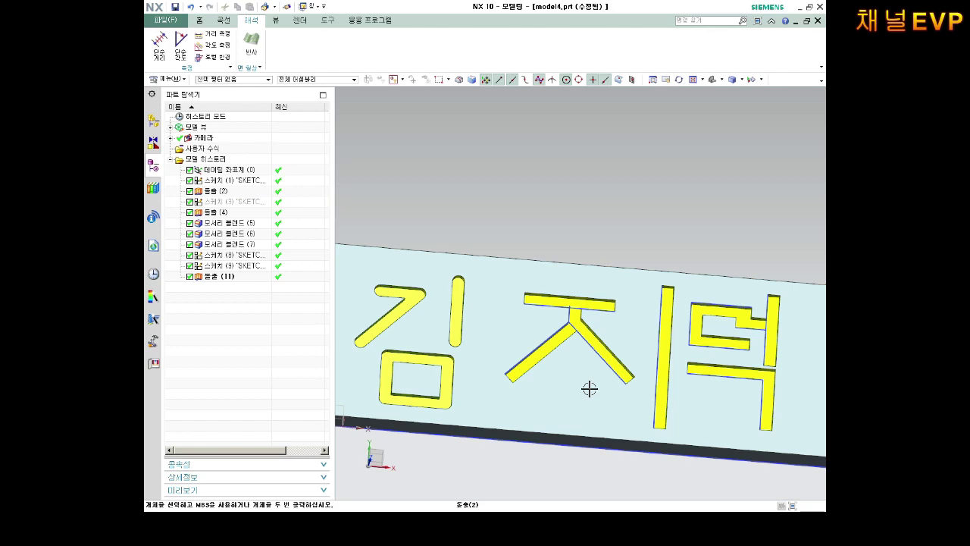
pyautogui.click(199, 21)
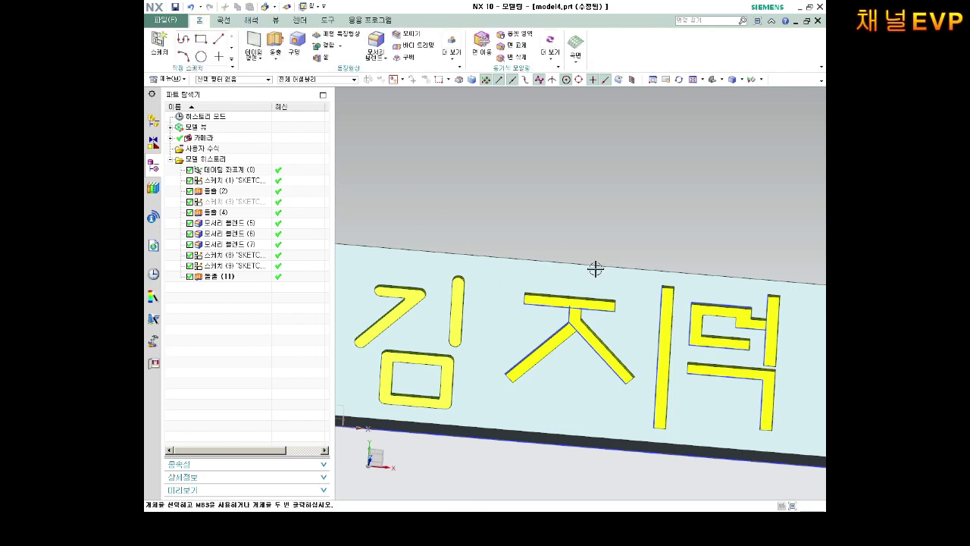
pyautogui.click(590, 266)
pyautogui.press('Escape')
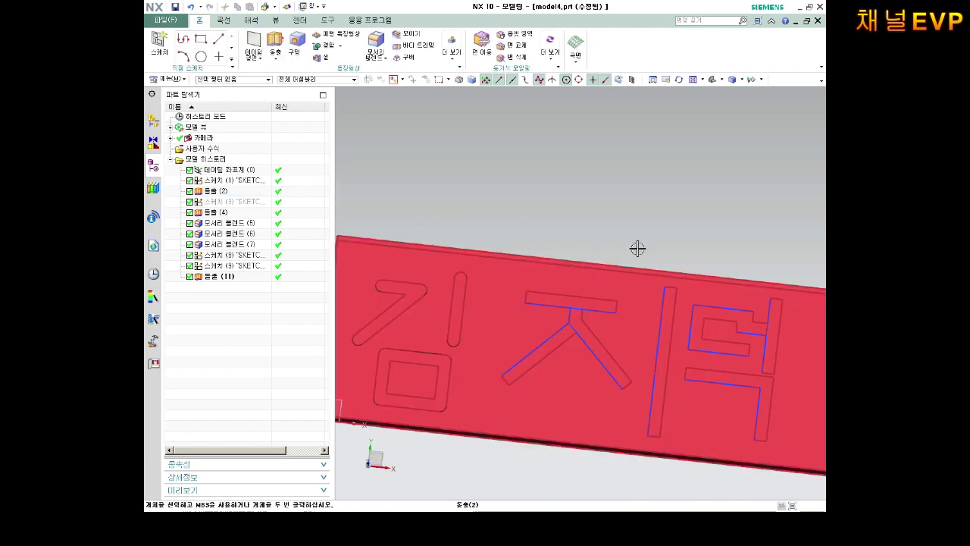
# Switch from a trimetric to a Front view, then to the Top view of the plate.
pyautogui.press('Home')
pyautogui.click(719, 79)
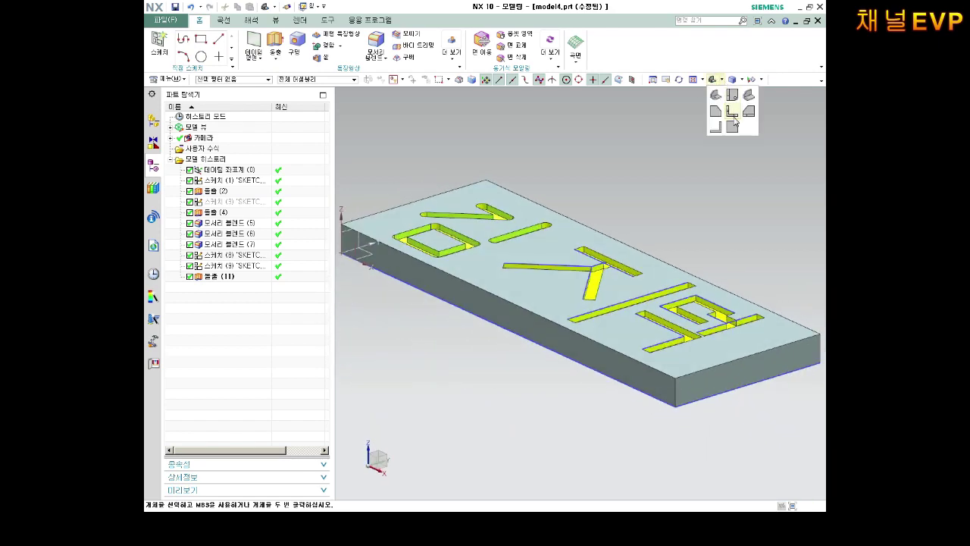
pyautogui.click(735, 113)
pyautogui.click(721, 80)
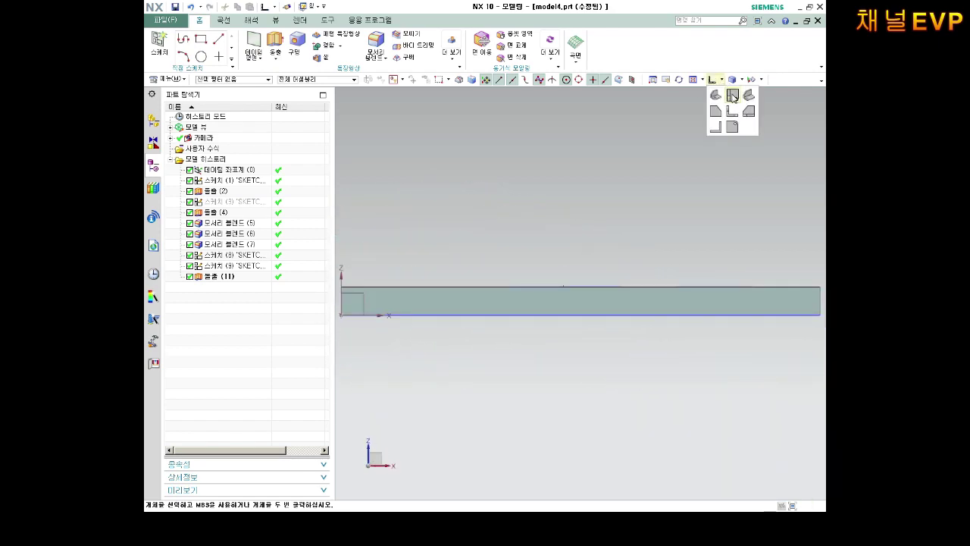
pyautogui.click(732, 95)
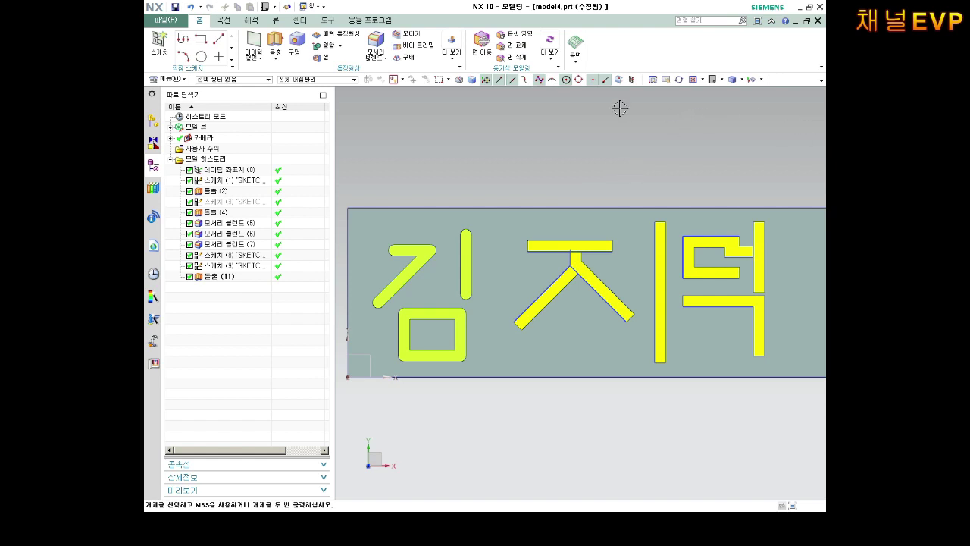
# Change sketch (9) dimension p59 from 30 to 40 to enlarge the ㄷ of 덕.
pyautogui.click(258, 266)
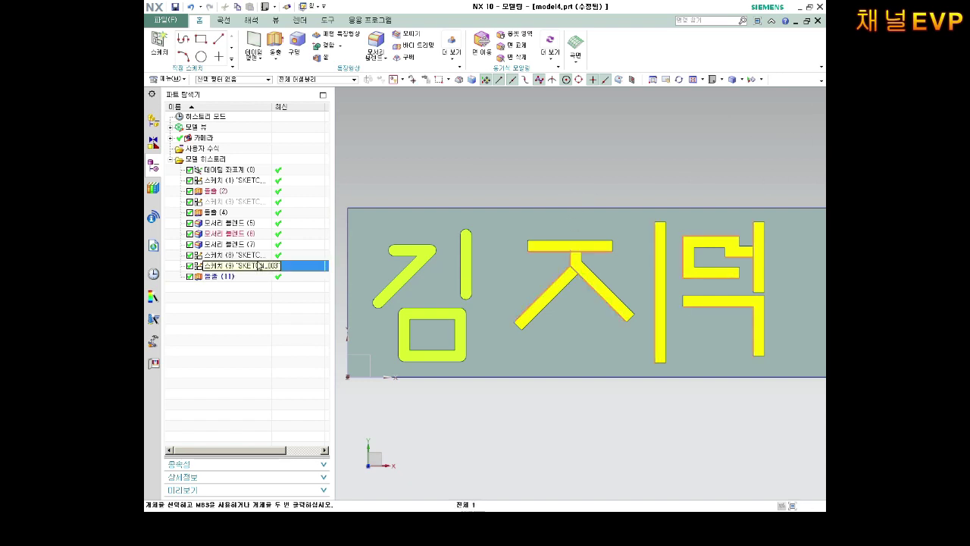
pyautogui.rightClick(257, 266)
pyautogui.click(282, 37)
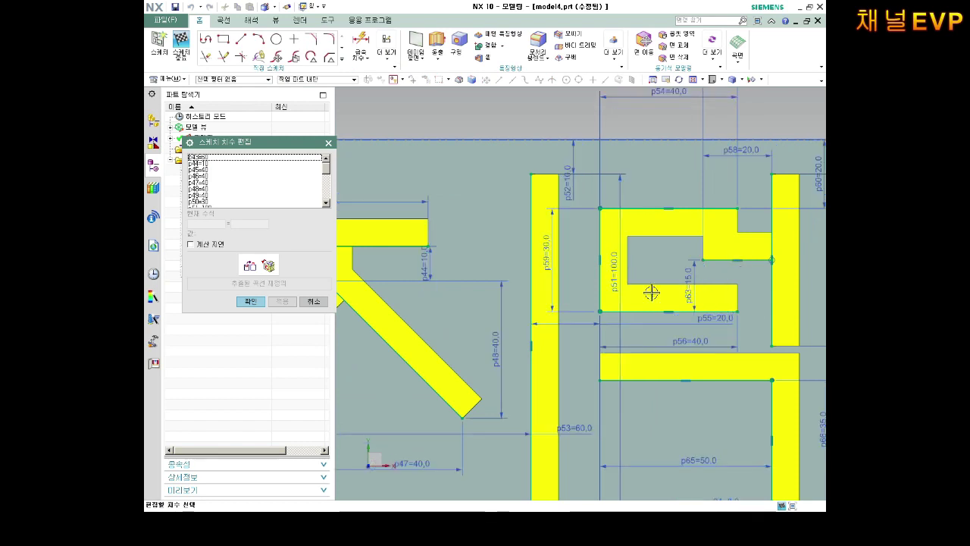
pyautogui.click(538, 258)
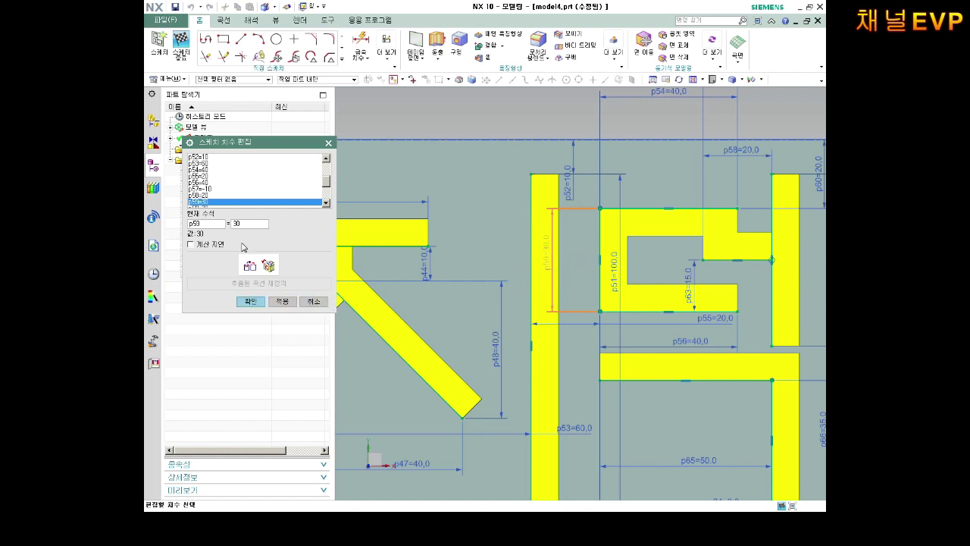
pyautogui.write('40')
pyautogui.press('Return')
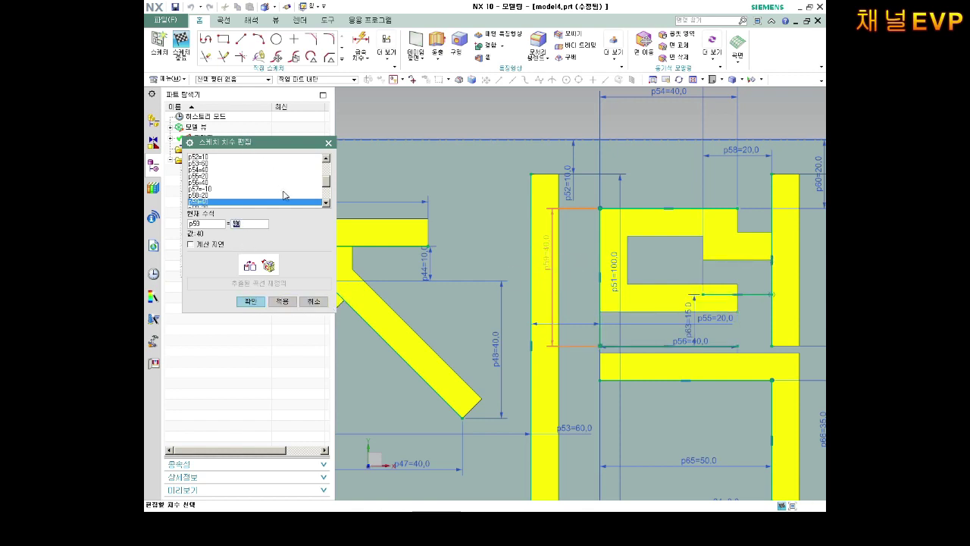
pyautogui.click(251, 301)
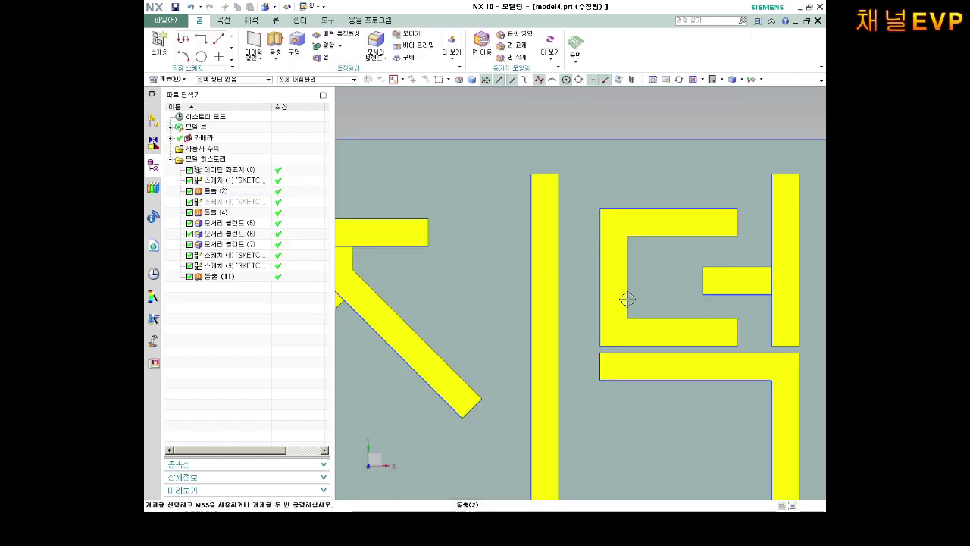
# Save model4.prt, accepting the naming prompt.
pyautogui.scroll(-2, 720, 356)
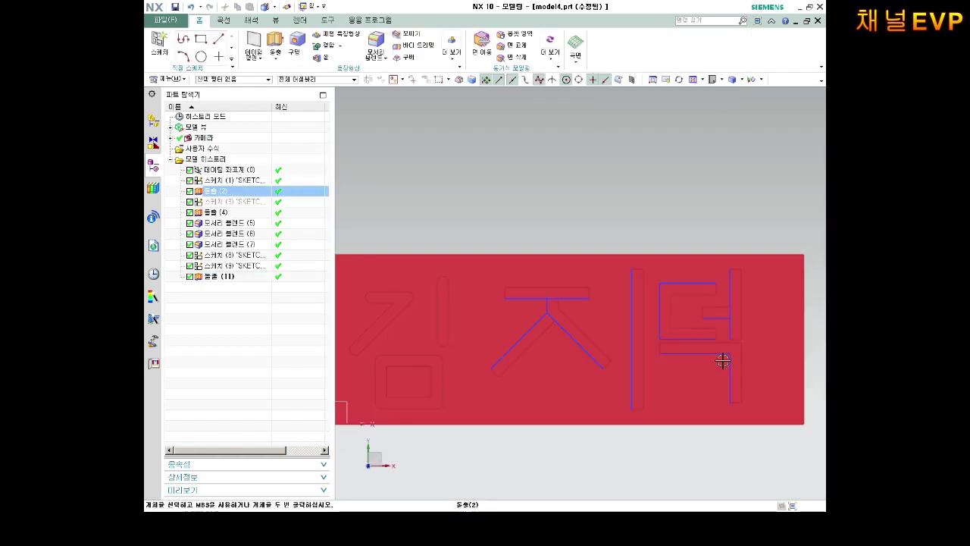
pyautogui.scroll(-1, 574, 338)
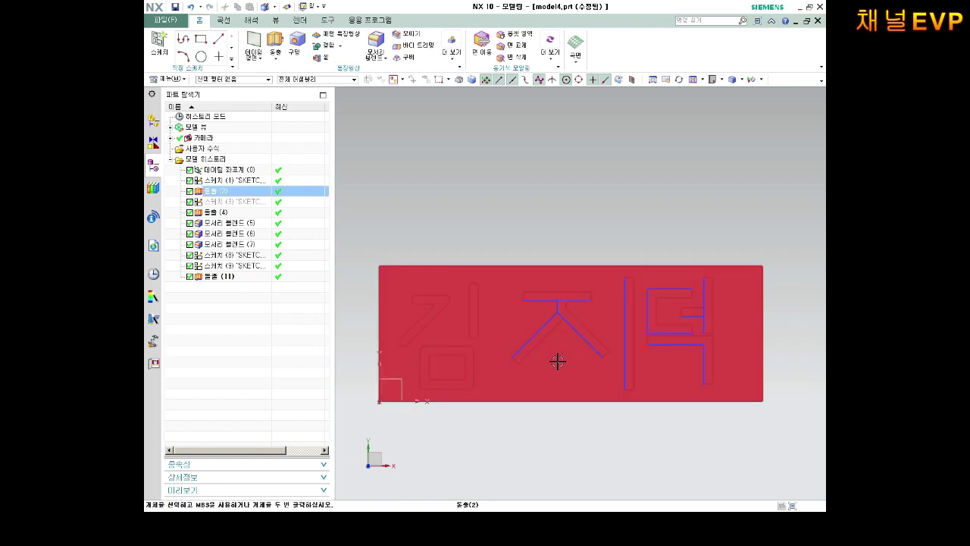
pyautogui.hotkey('ctrl', 'shift', 'a')
pyautogui.press('Return')
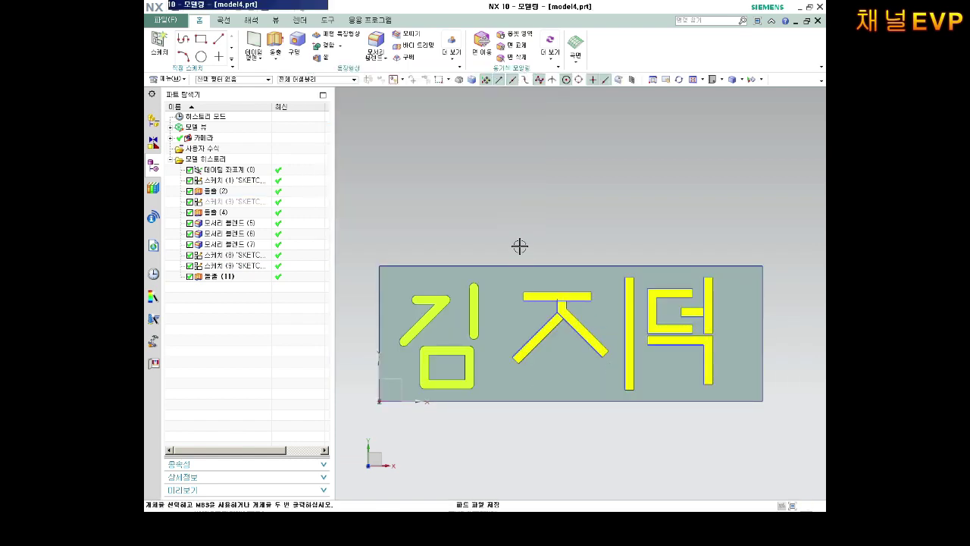
pyautogui.moveTo(461, 213); pyautogui.dragTo(433, 175, button='middle')
# Save the work part only, then orbit the plate to inspect the grooves.
pyautogui.click(165, 19)
pyautogui.moveTo(175, 85)
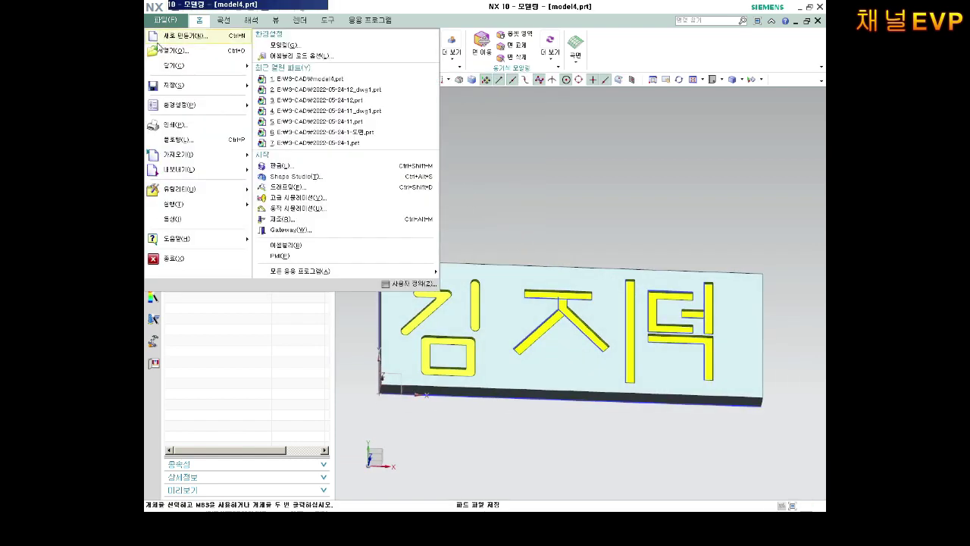
pyautogui.click(286, 69)
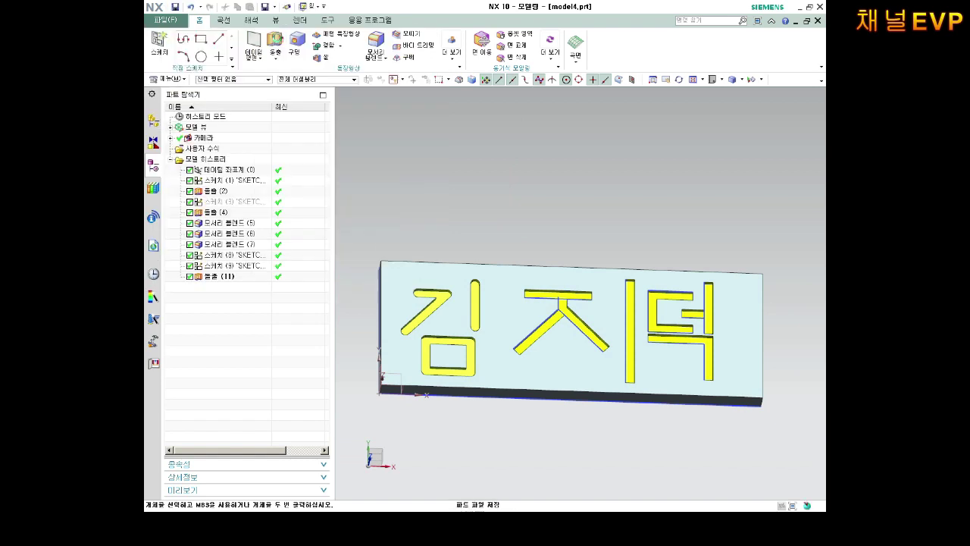
pyautogui.moveTo(487, 315); pyautogui.dragTo(463, 362, button='middle')
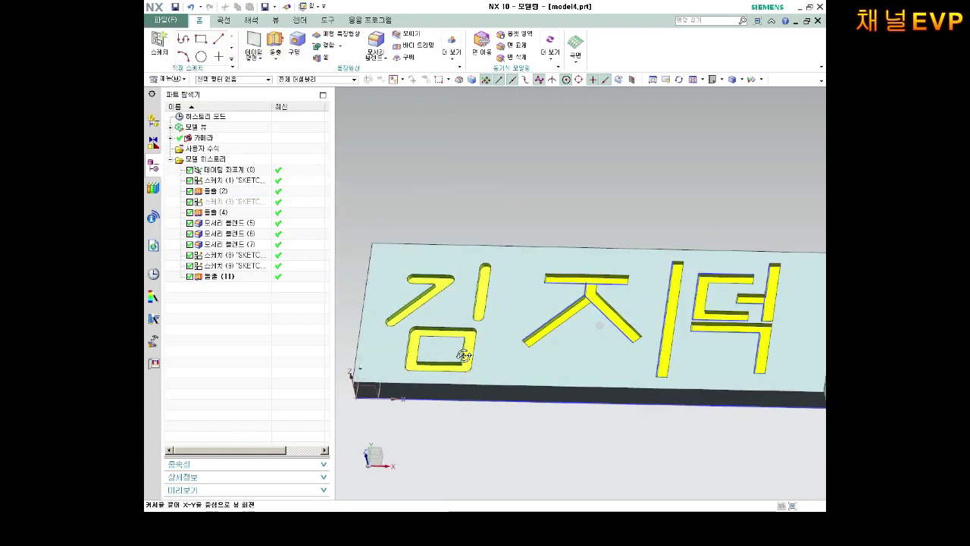
pyautogui.press('Escape')
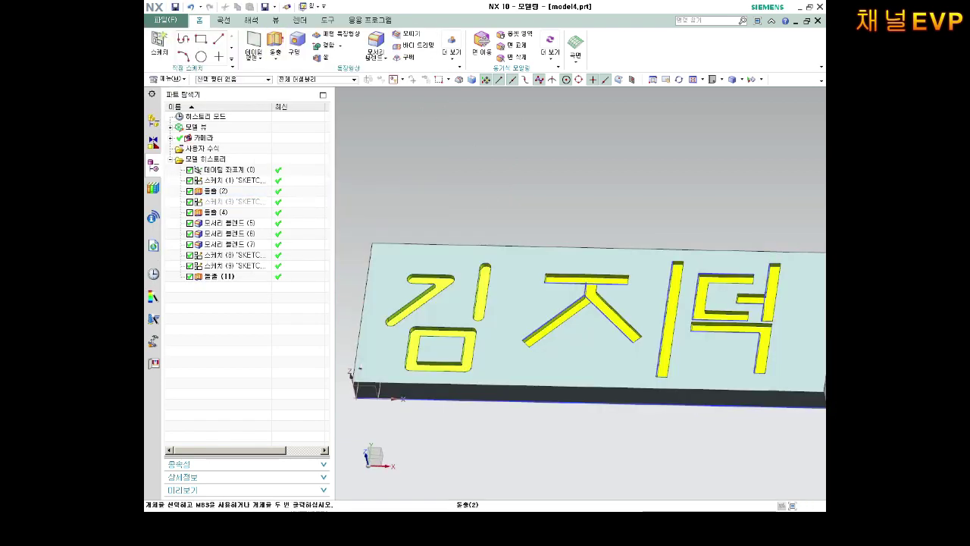